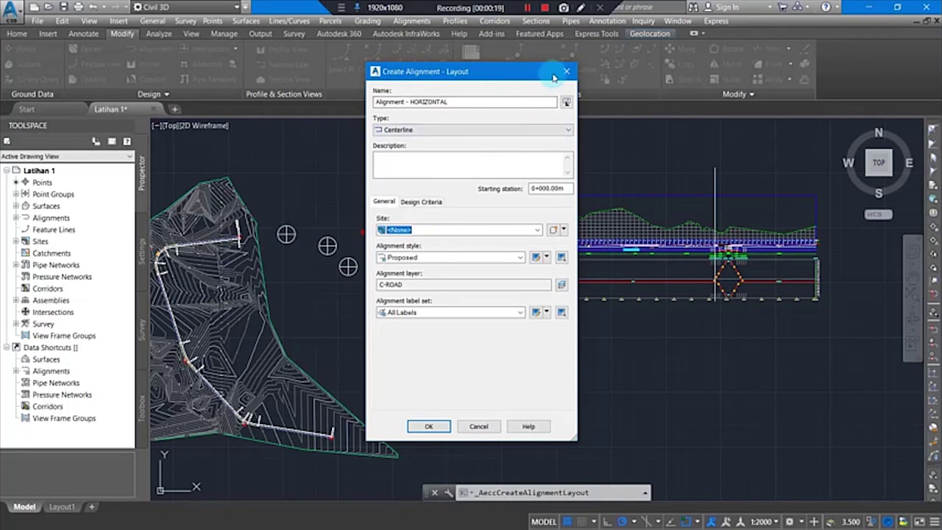
Close the alignment creation dialog and begin creating a profile by layout on the longitudinal profile view.
left_click(566, 71)
left_click(455, 21)
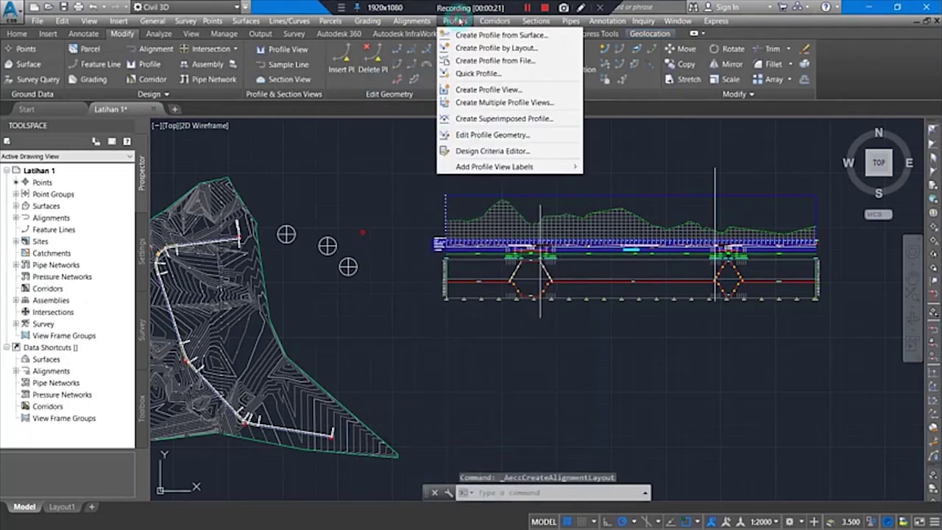
left_click(497, 47)
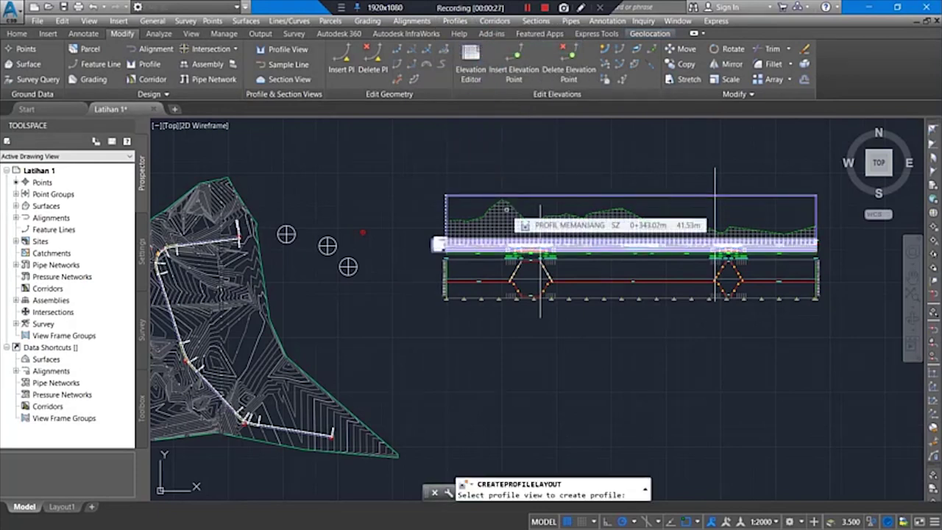
scroll(486, 205, "up", 4)
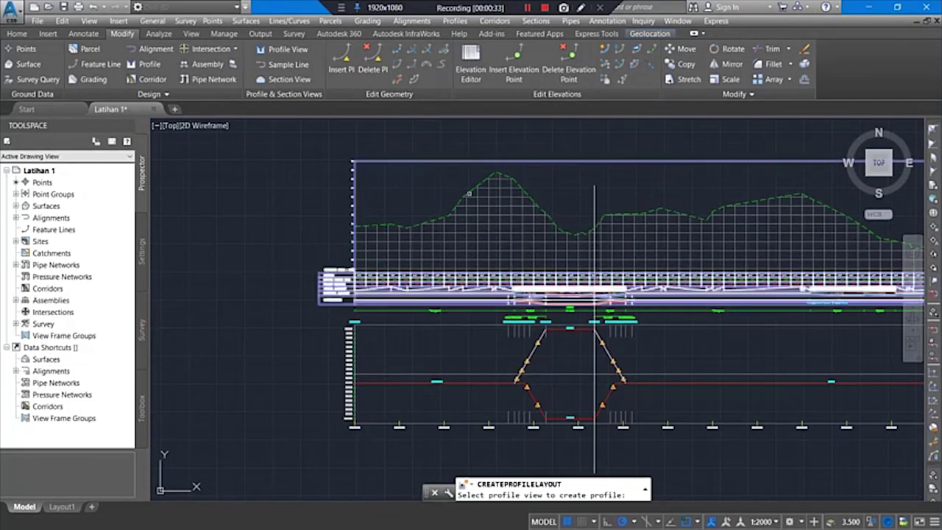
left_click(465, 193)
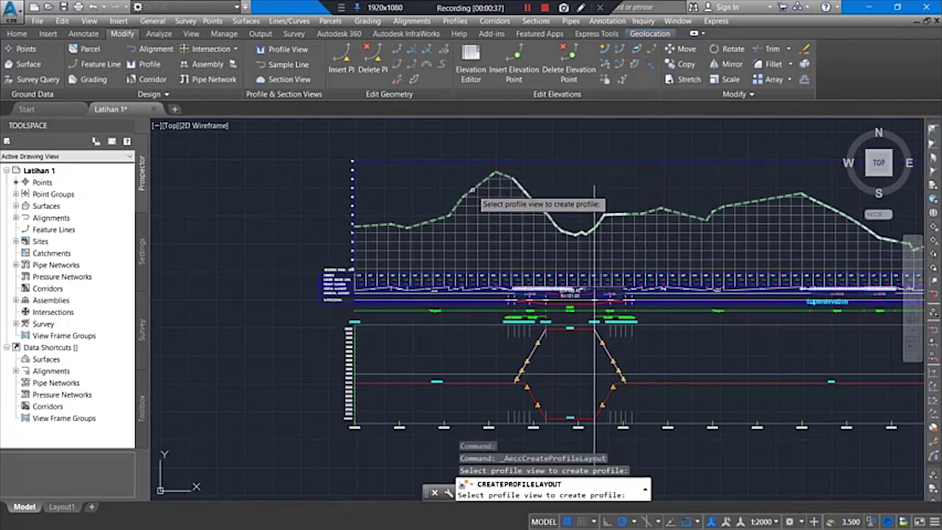
left_click(474, 190)
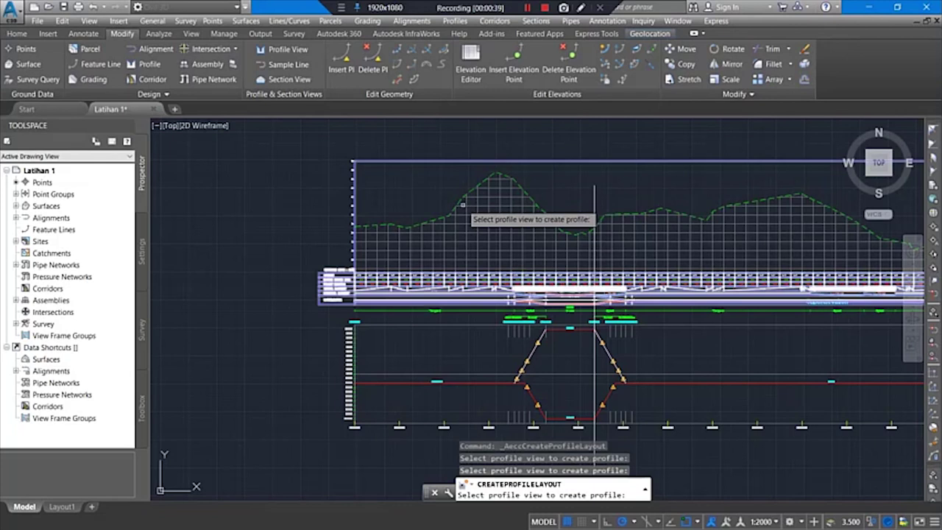
left_click(350, 254)
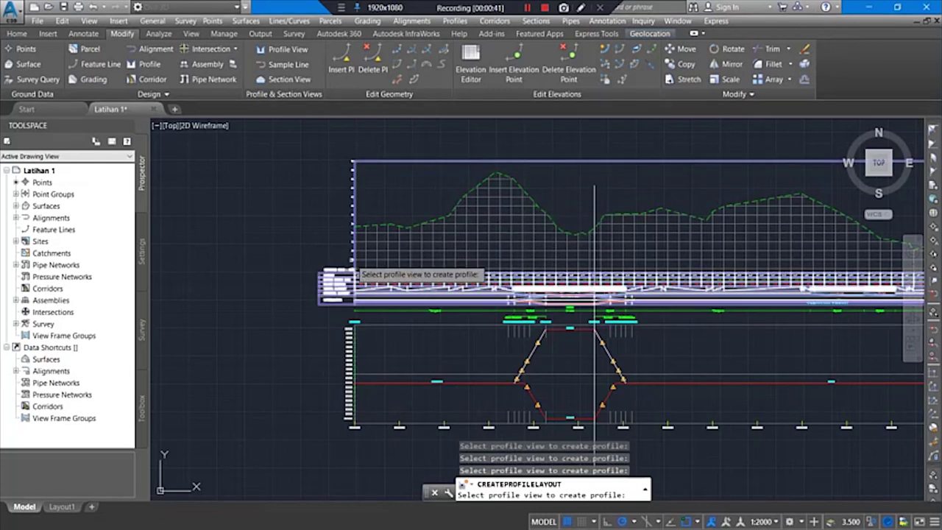
left_click(356, 257)
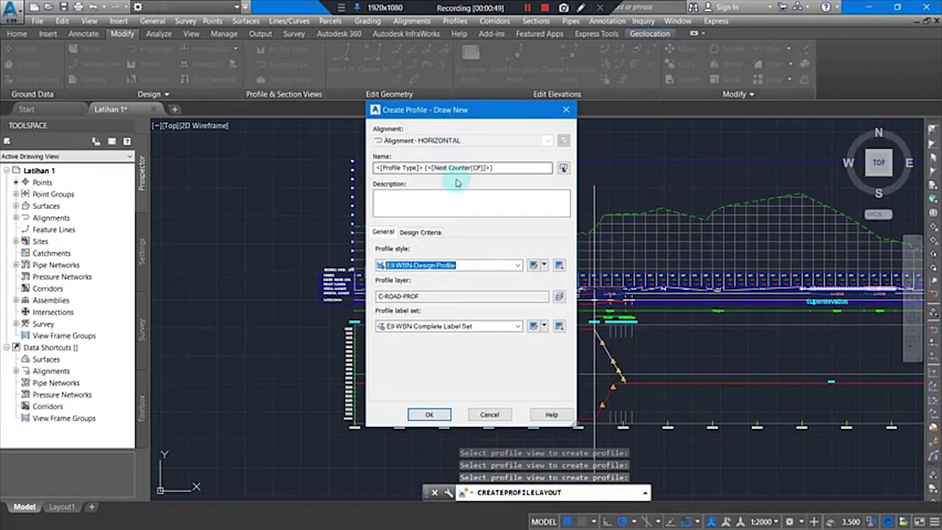
Create the layout profile under the name Alinyemen Vertikal with criteria-based design enabled.
triple_click(503, 168)
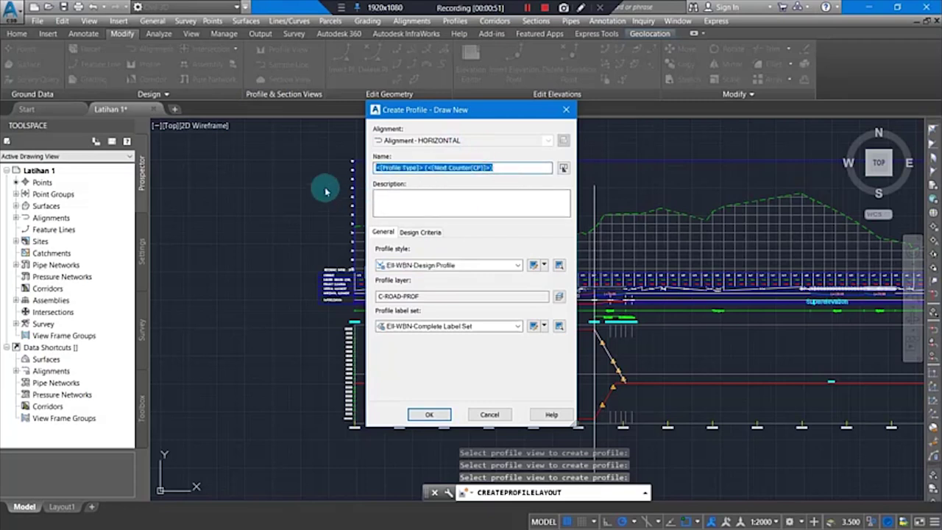
type("Alinyemen Vert")
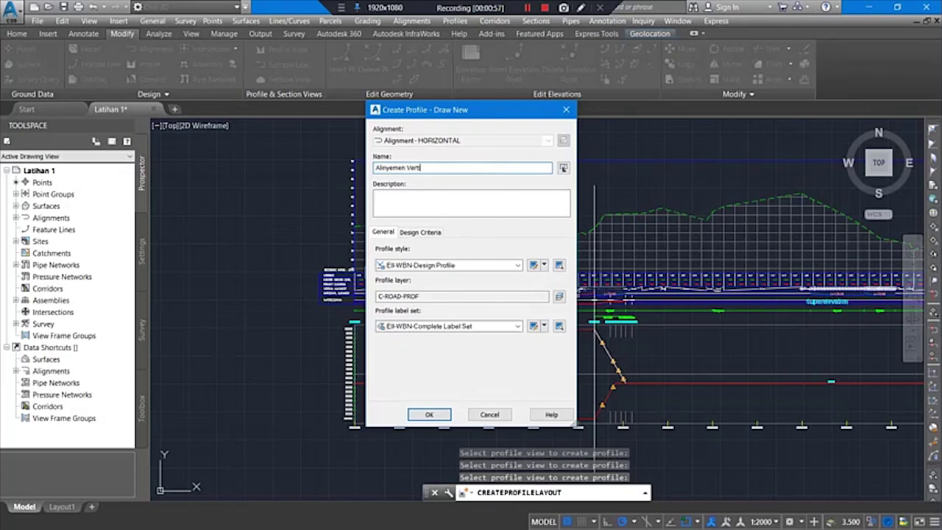
type("ikal")
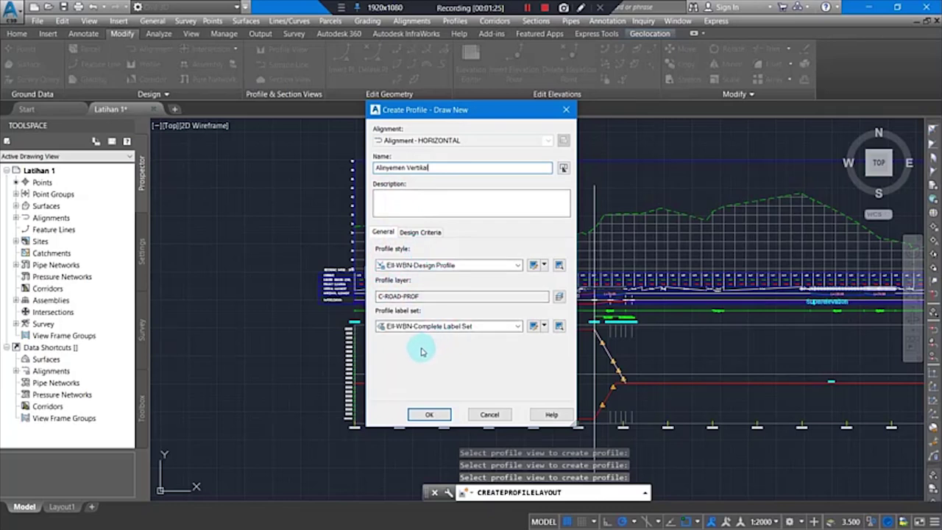
left_click(421, 234)
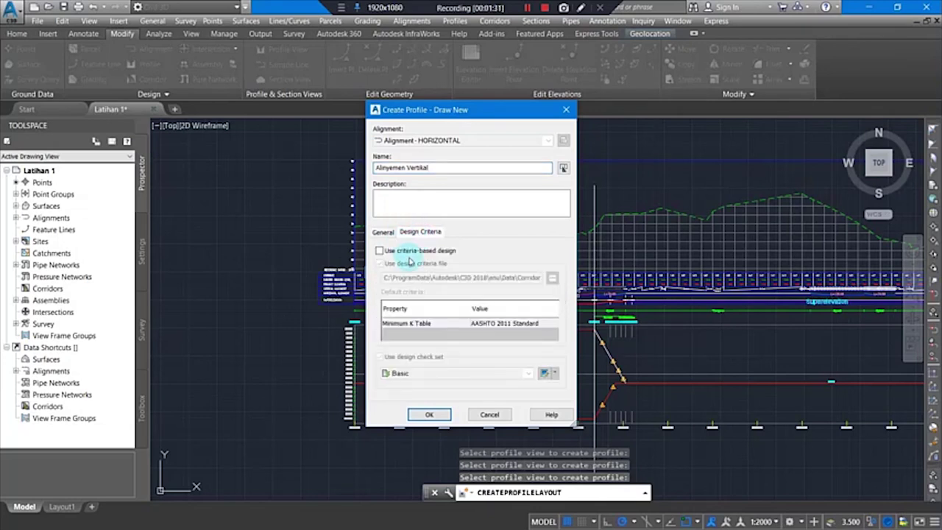
left_click(409, 252)
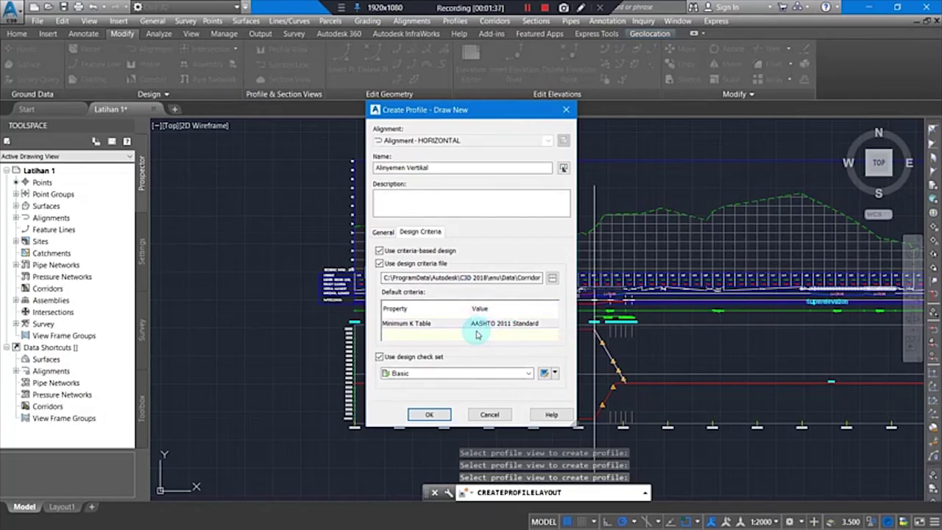
left_click(432, 414)
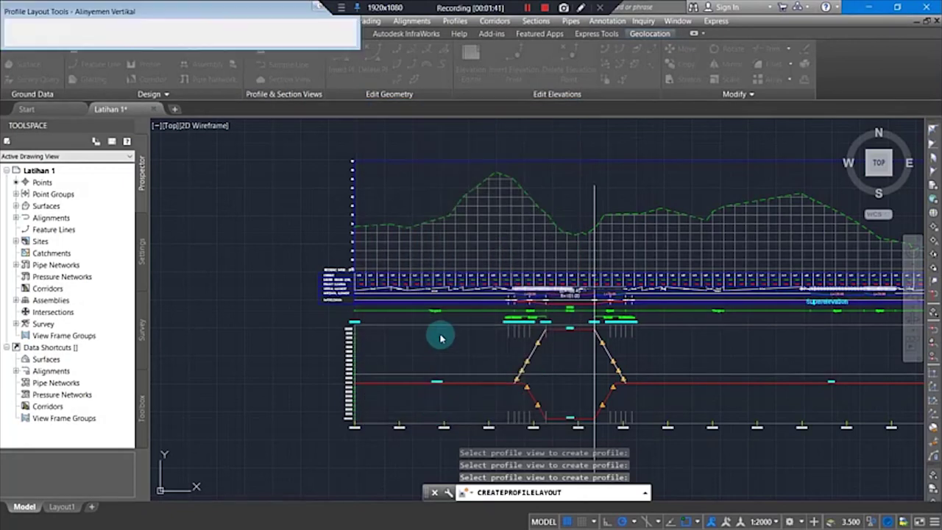
Move the profile layout tools below the main menus and activate Draw Tangents without curves.
left_click_drag(176, 13, 231, 92)
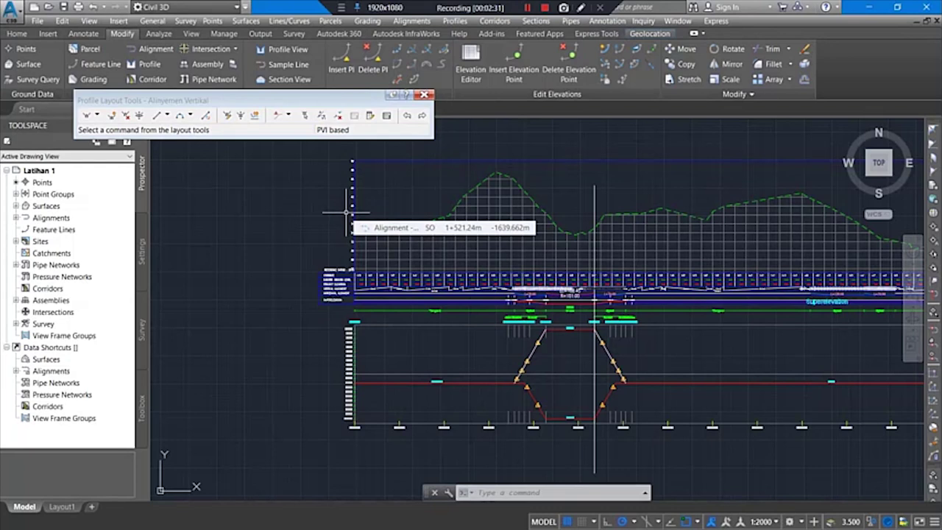
left_click(97, 116)
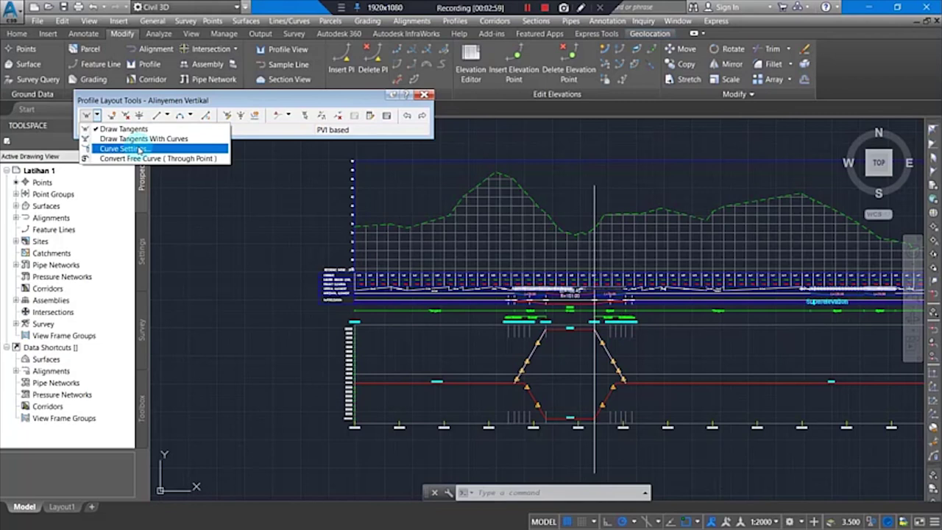
left_click(107, 100)
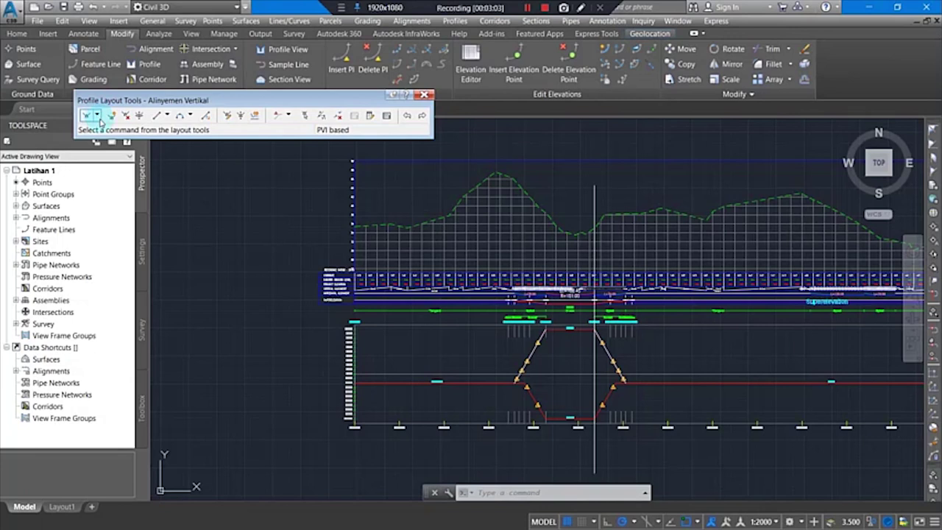
left_click(99, 118)
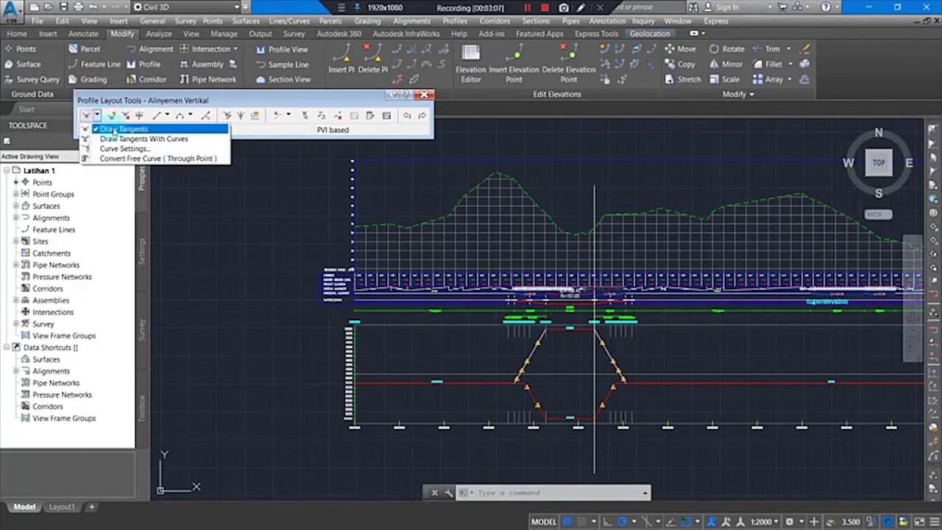
left_click(114, 129)
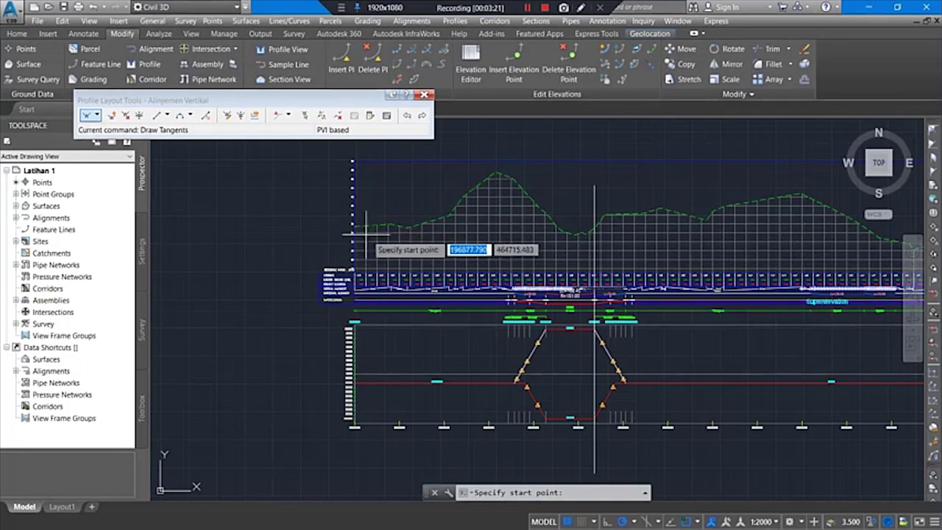
Draw the first tangent from elevation 38 on the profile view's starting axis to about elevation 42 beneath the first hill's peak.
scroll(374, 214, "up", 4)
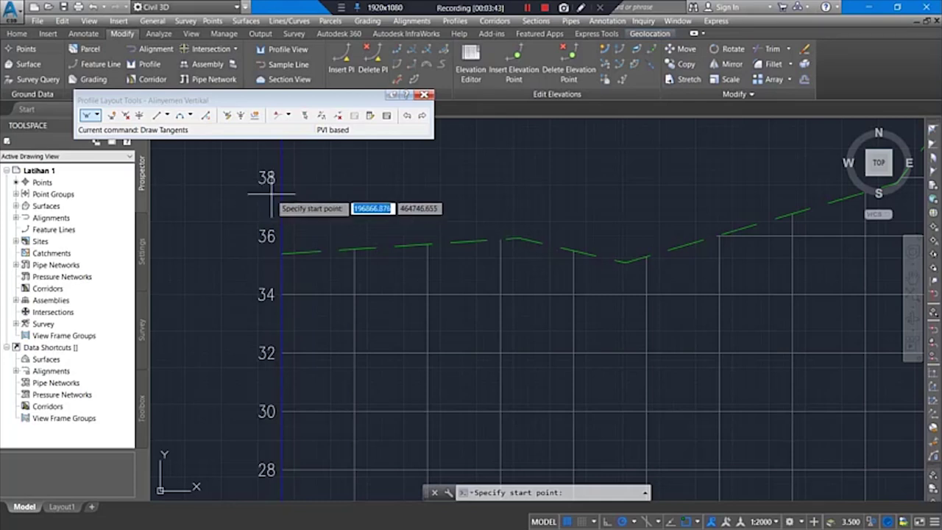
middle_click_drag(290, 204, 249, 277)
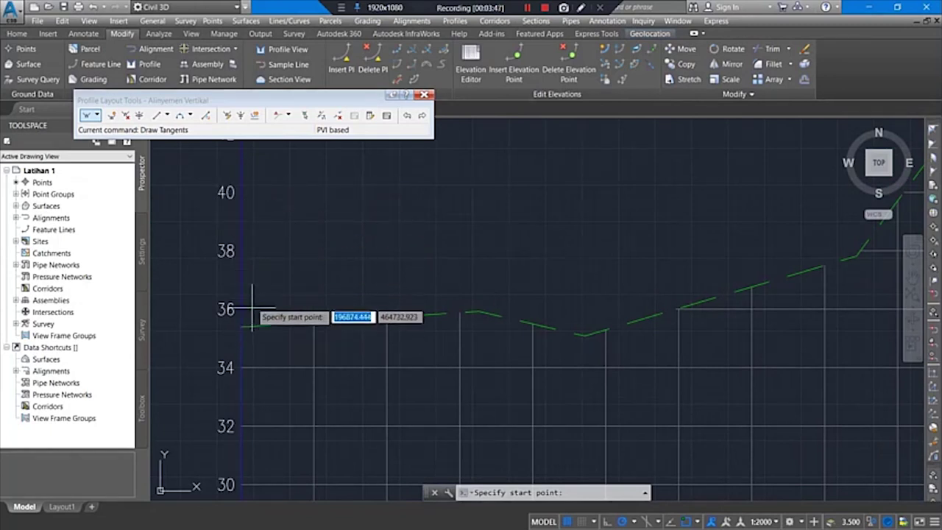
middle_click_drag(233, 191, 238, 250)
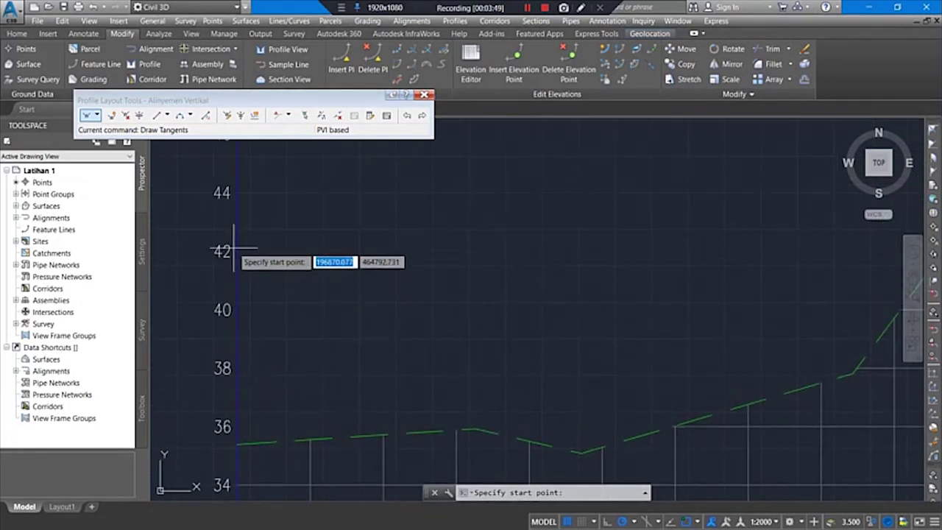
scroll(239, 265, "down", 6)
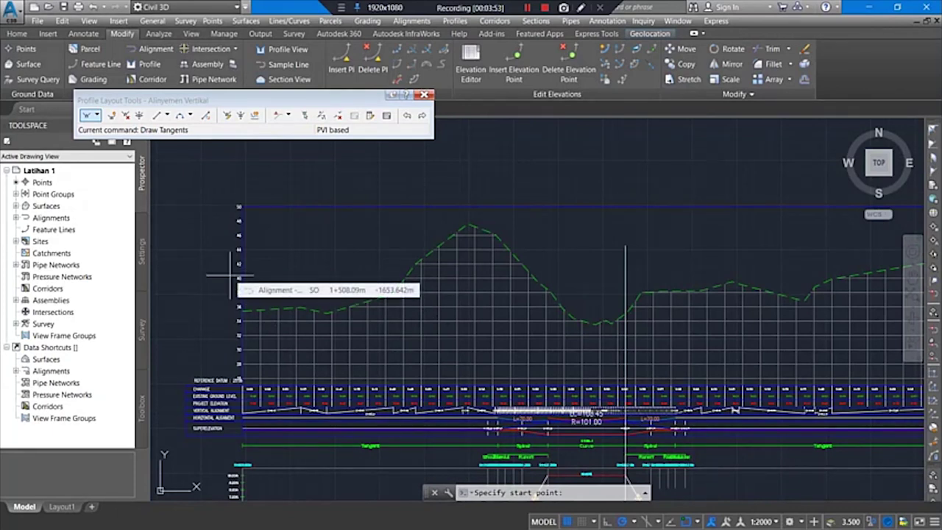
left_click(697, 521)
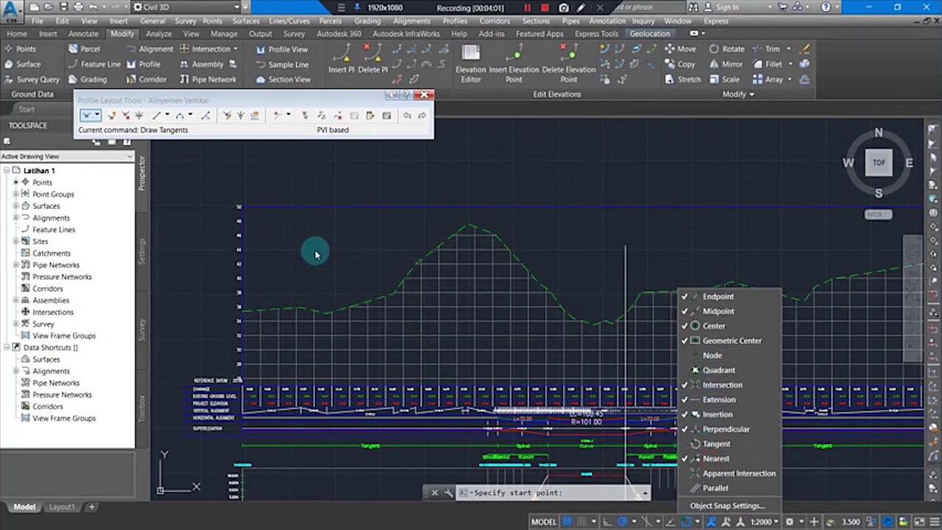
scroll(236, 309, "up", 6)
scroll(223, 336, "up", 3)
middle_click_drag(315, 236, 305, 388)
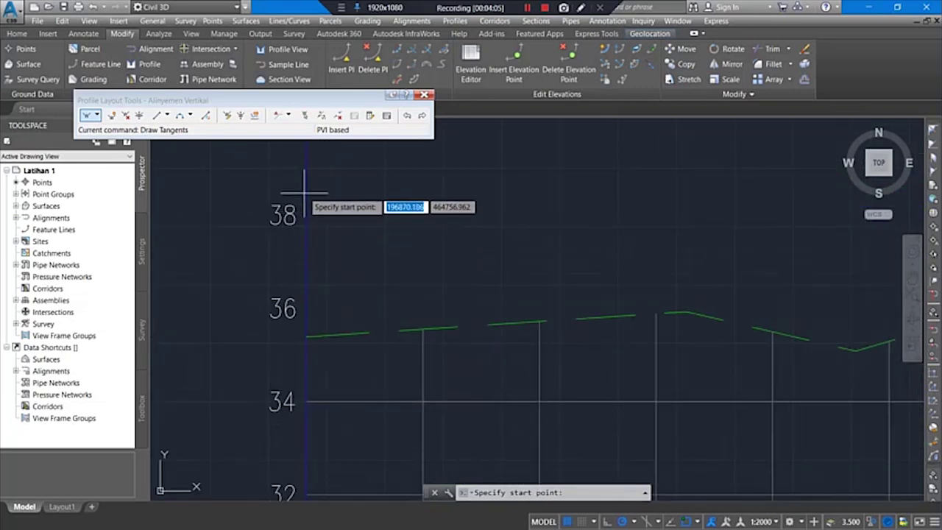
middle_click_drag(308, 182, 303, 314)
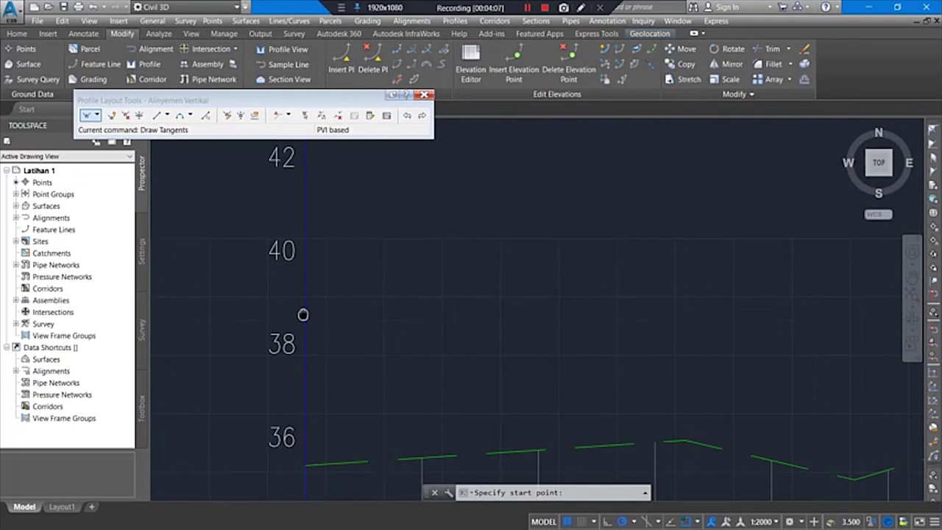
left_click(306, 343)
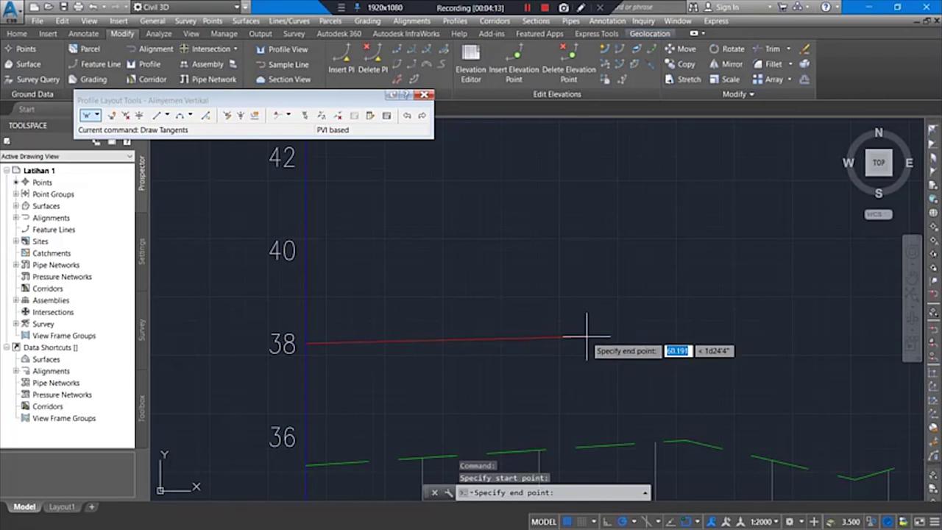
scroll(417, 330, "down", 8)
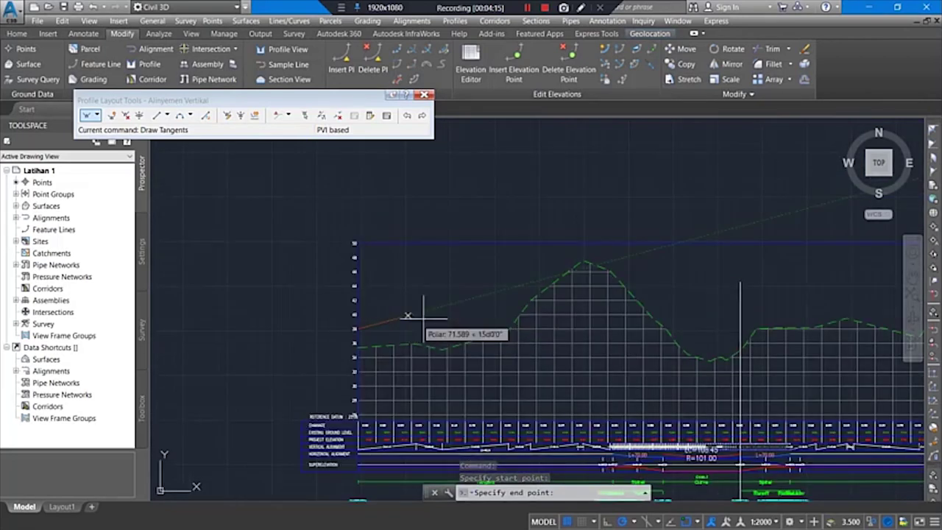
left_click(572, 300)
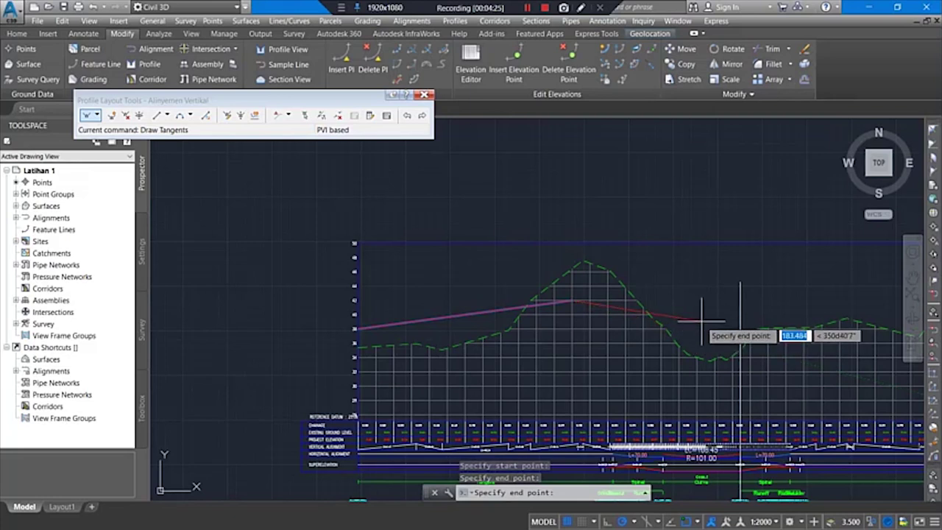
Draw the second tangent down to about elevation 38, beneath the small rise just past the first valley.
middle_click_drag(861, 331, 526, 332)
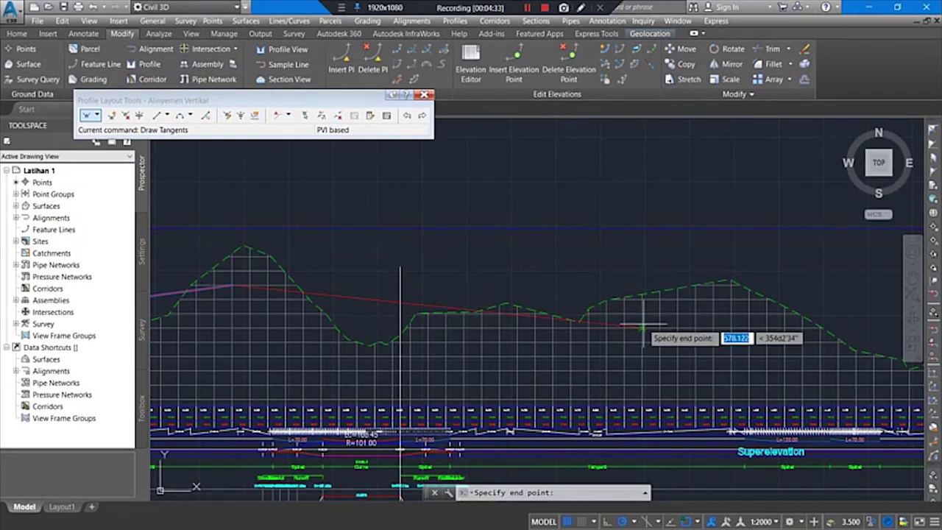
scroll(642, 328, "down", 4)
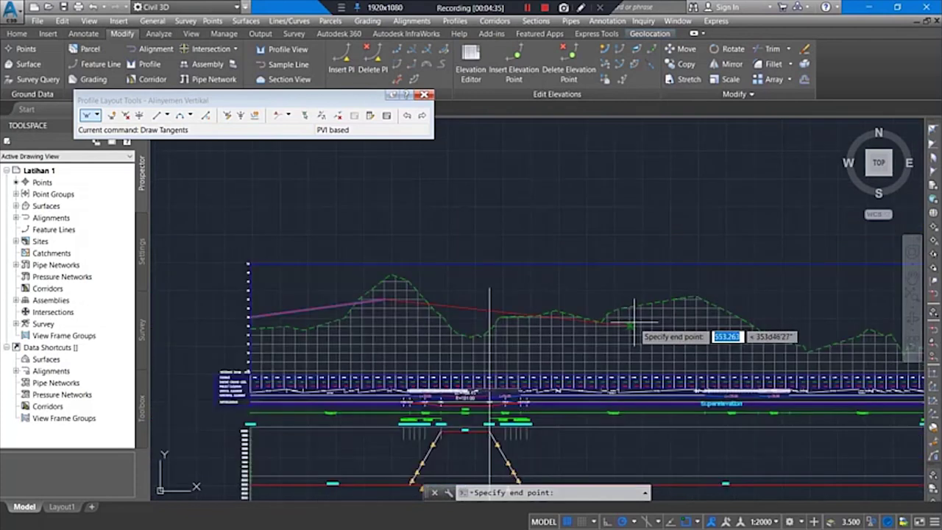
middle_click_drag(581, 346, 435, 318)
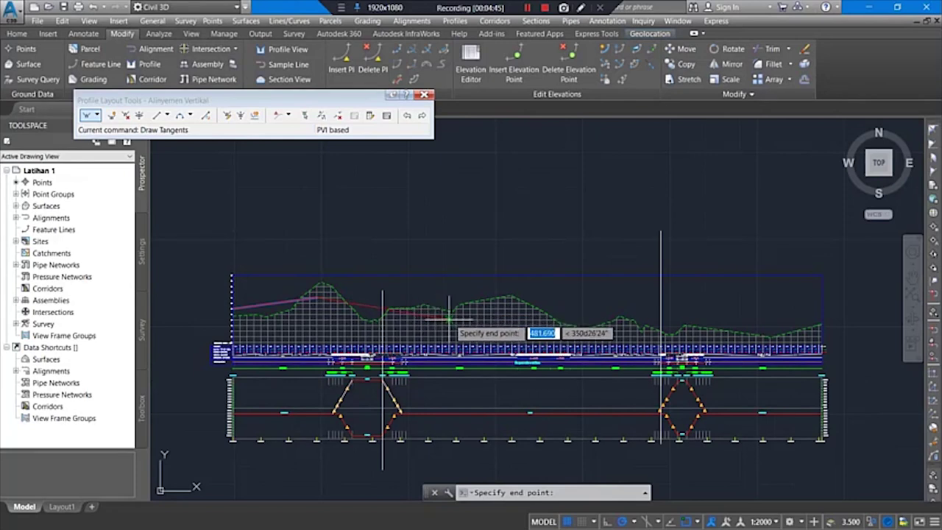
scroll(448, 319, "up", 2)
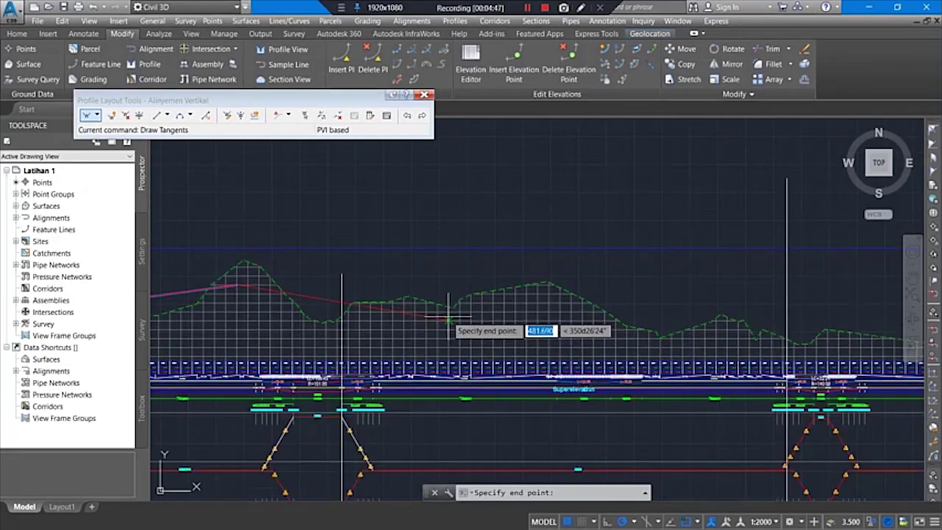
scroll(412, 303, "up", 3)
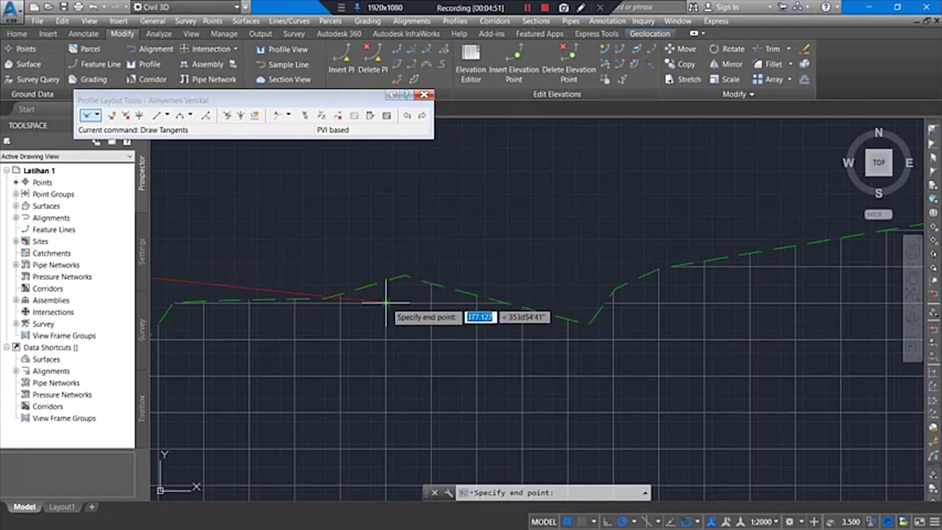
Draw the third tangent descending beneath the broad second hill to the foot of its far slope.
scroll(479, 316, "down", 4)
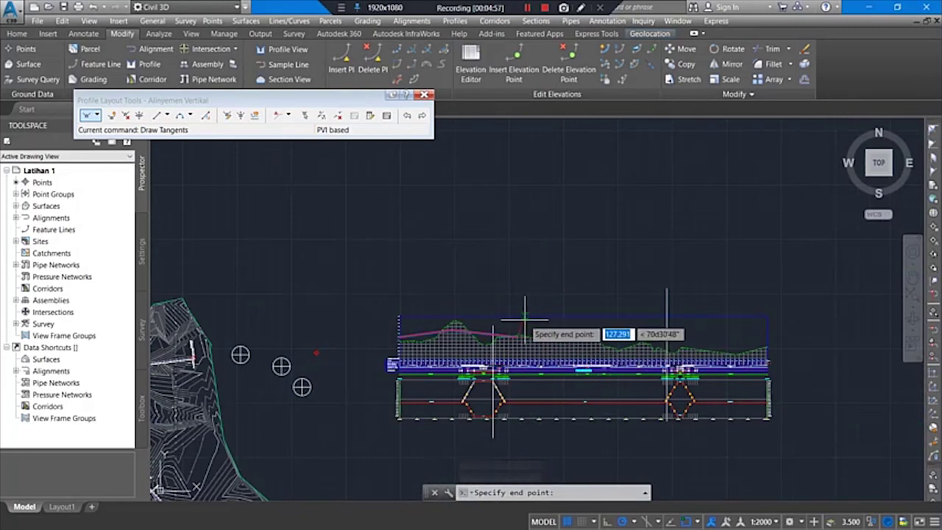
scroll(631, 340, "up", 3)
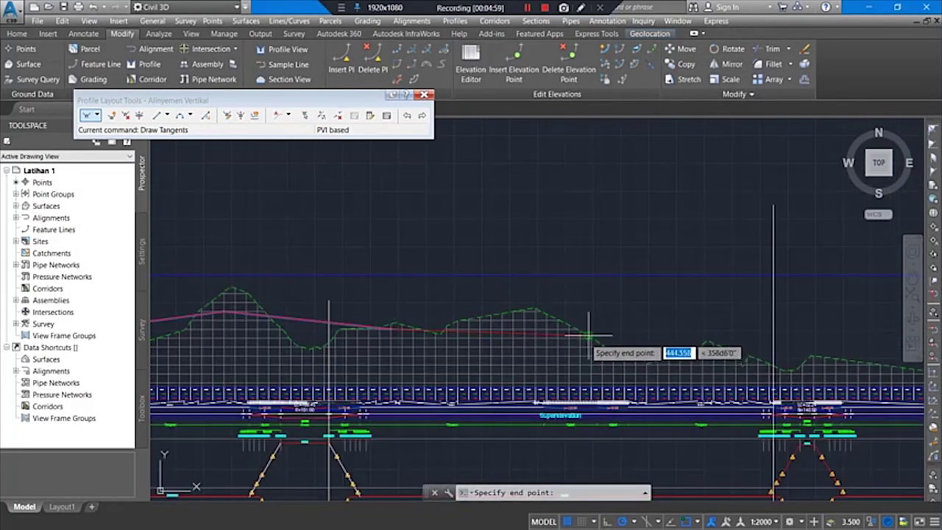
scroll(581, 328, "up", 1)
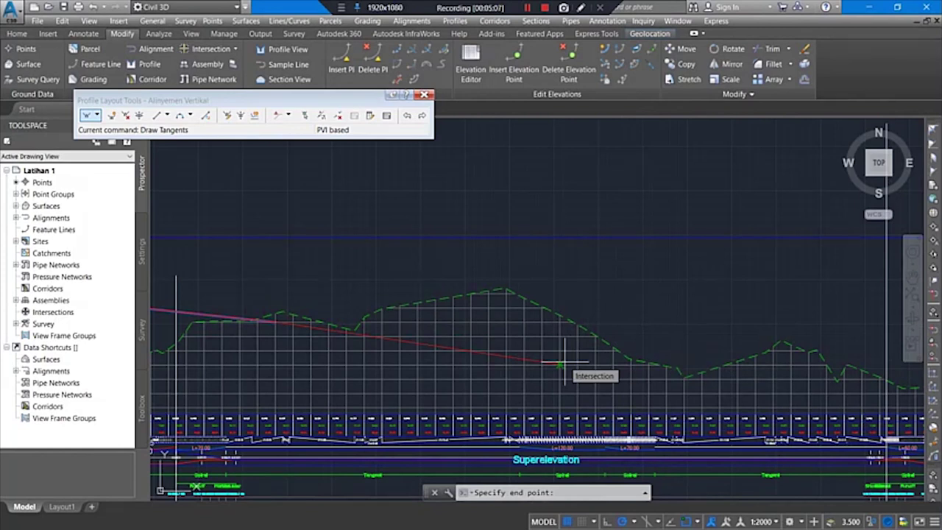
left_click(648, 365)
Draw the fourth tangent to station 1+625 at elevation 30, continue level to the profile's end at station 2+110.55, and finish the tangents.
scroll(684, 362, "down", 5)
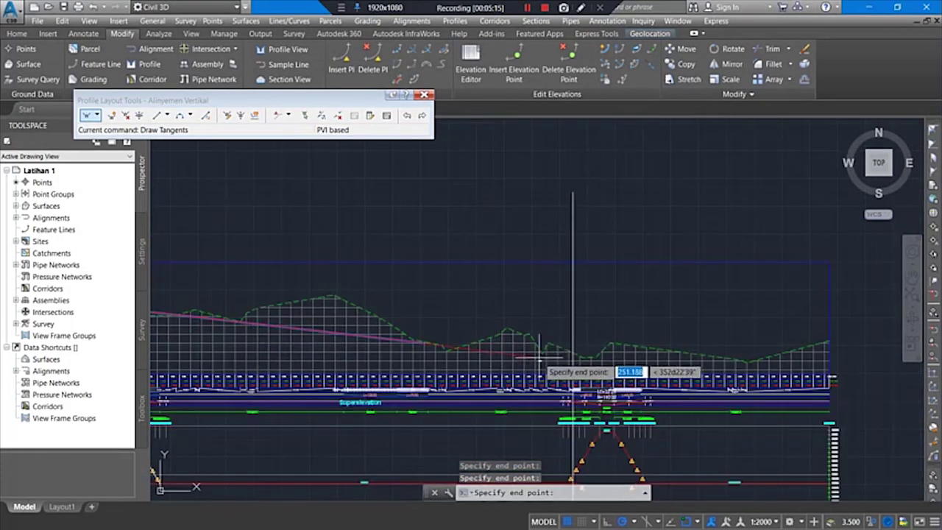
left_click(613, 352)
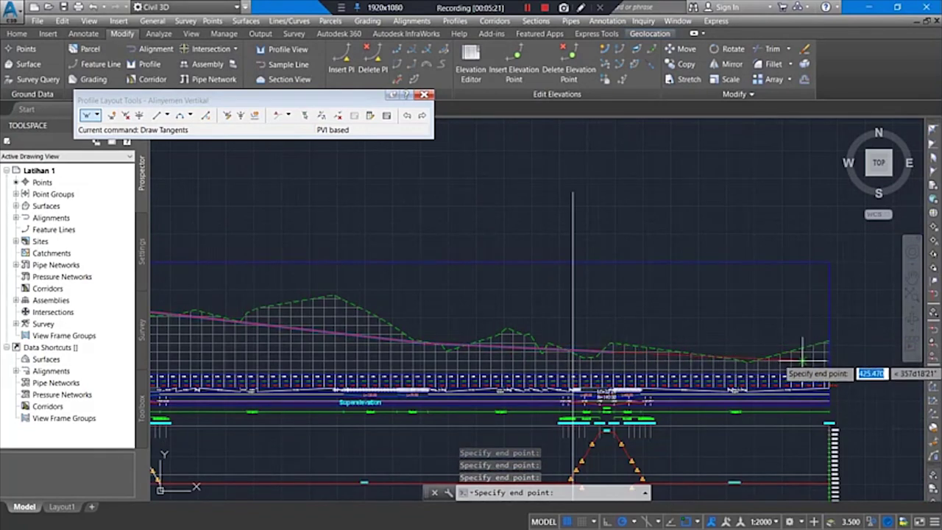
scroll(795, 359, "up", 4)
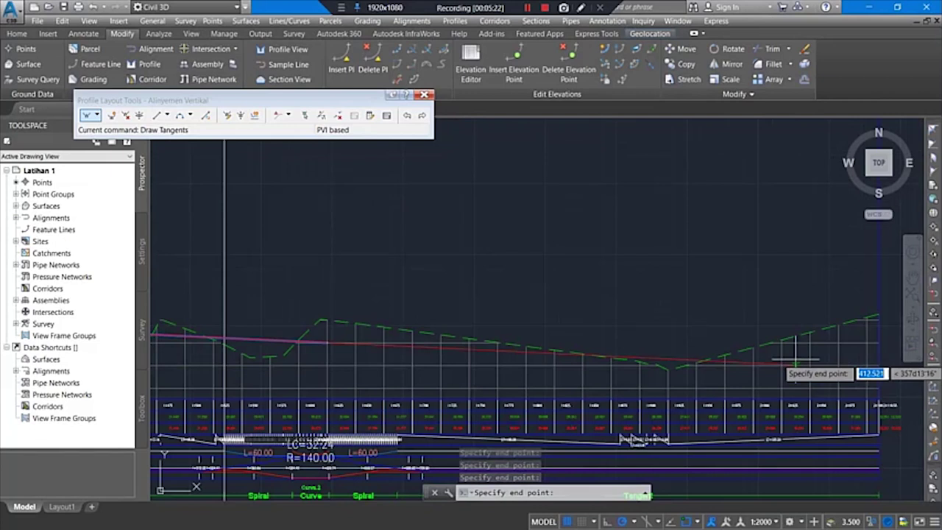
left_click(876, 343)
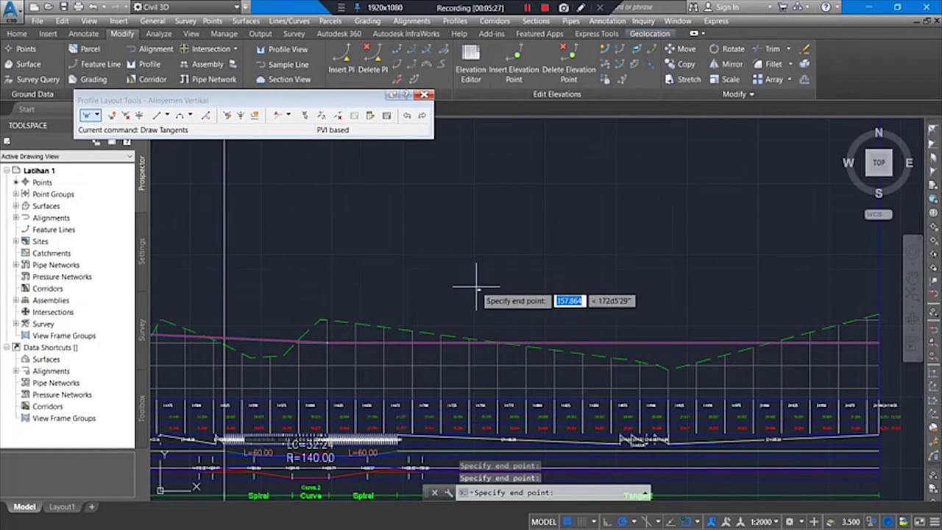
key("Return")
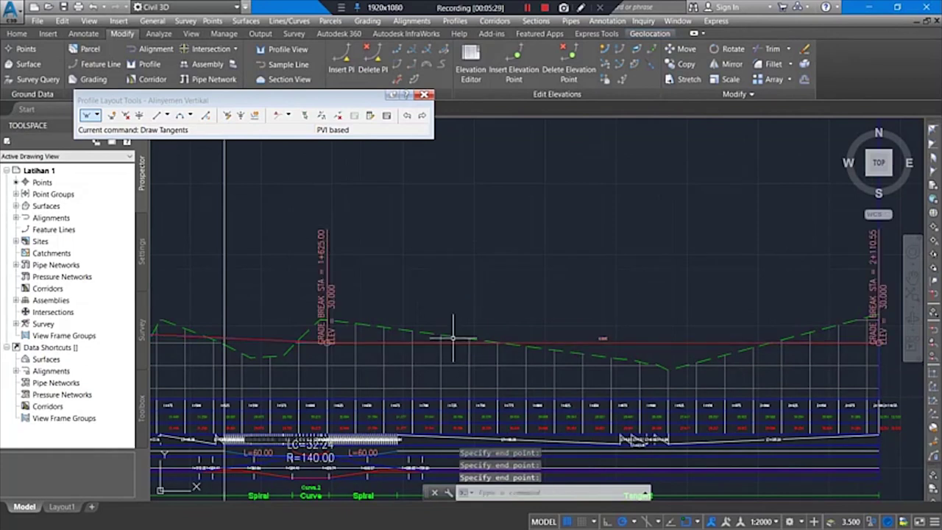
Examine the grade break labels and tangent grades along the layout profile, and the data bands beneath the profile view.
scroll(400, 311, "down", 3)
middle_click_drag(365, 284, 479, 279)
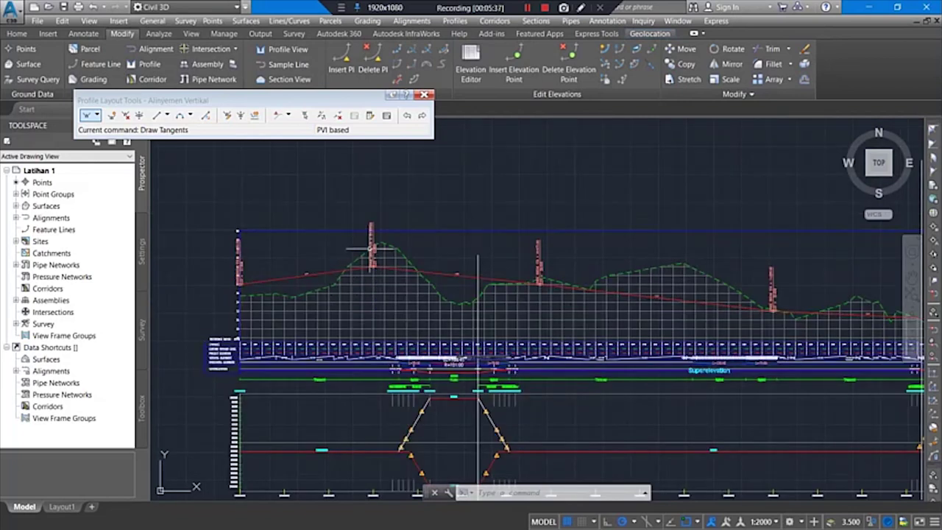
scroll(367, 229, "up", 5)
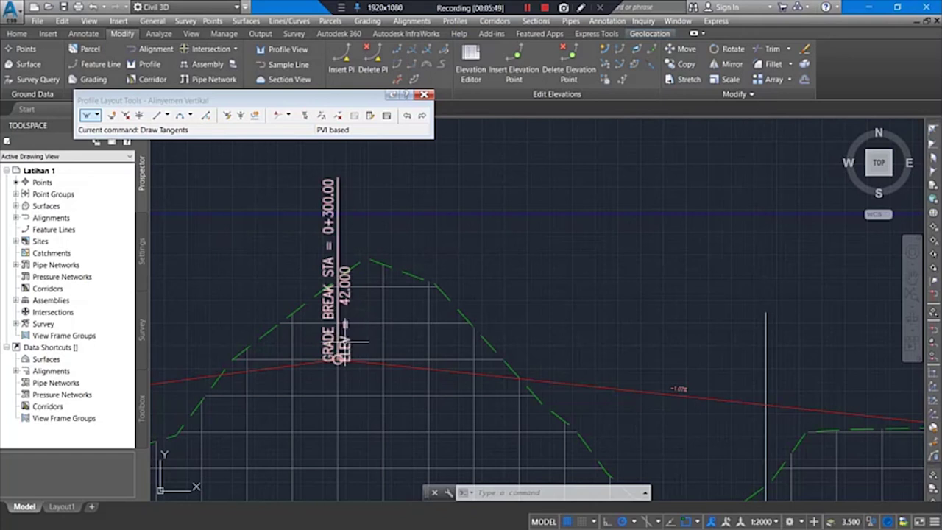
middle_click_drag(354, 357, 100, 294)
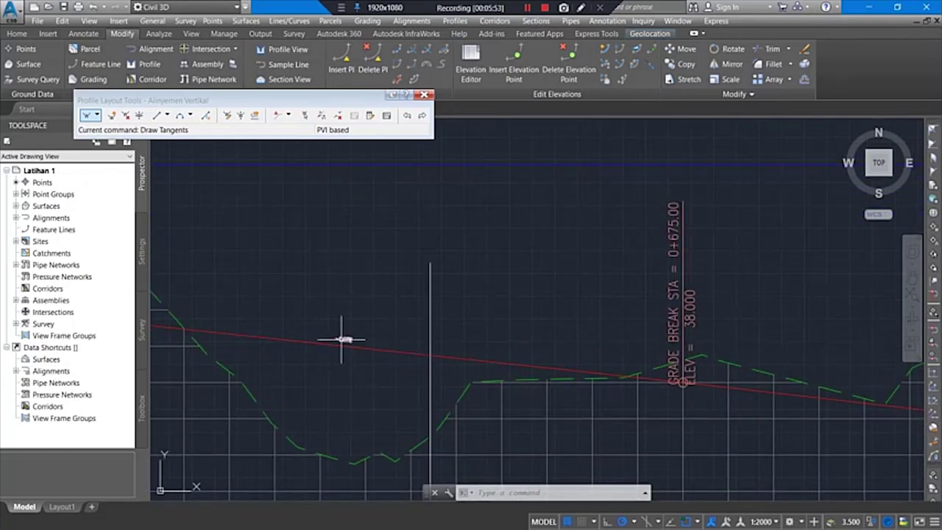
mouse_move(336, 342)
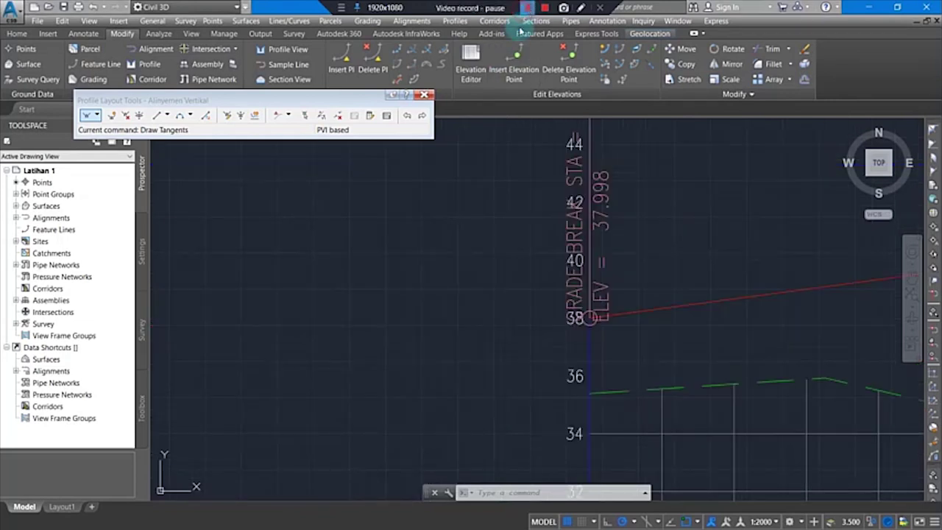
left_click(565, 221)
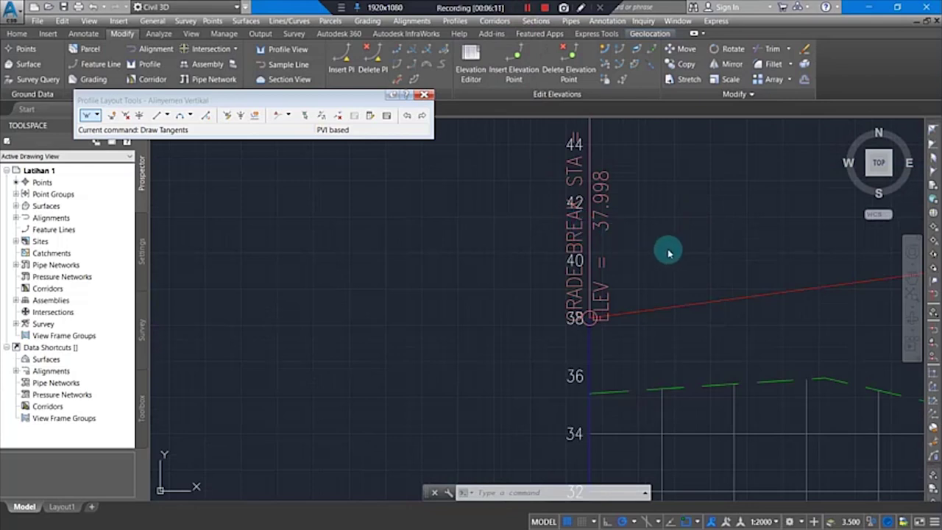
scroll(368, 169, "down", 3)
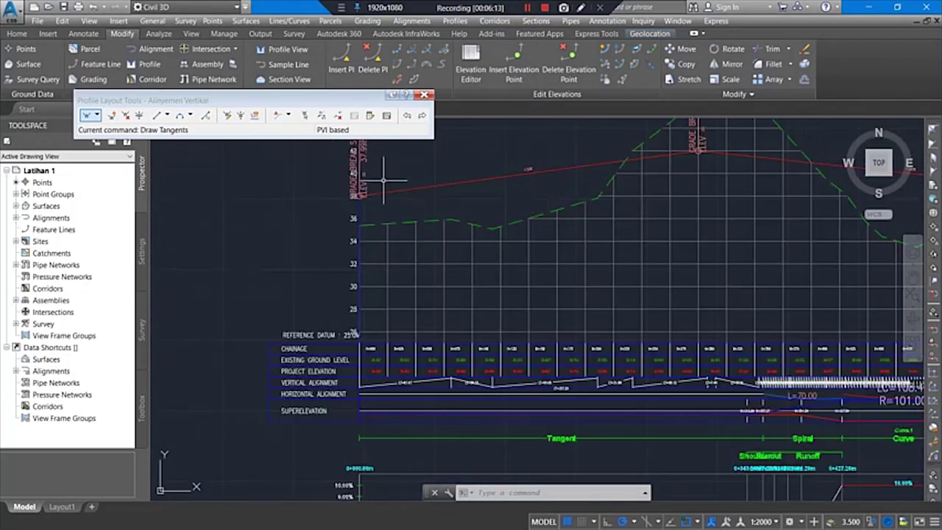
scroll(399, 210, "up", 2)
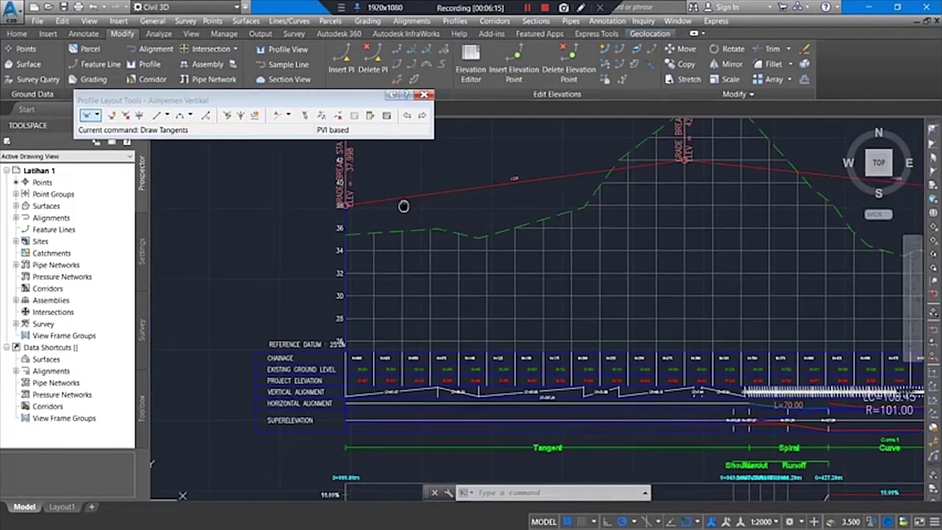
scroll(398, 378, "up", 4)
scroll(414, 260, "down", 4)
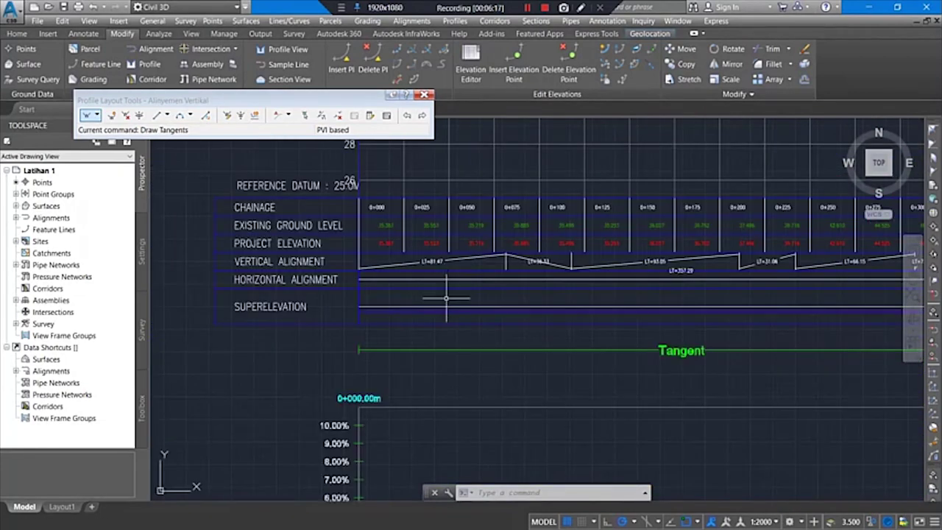
scroll(426, 305, "down", 4)
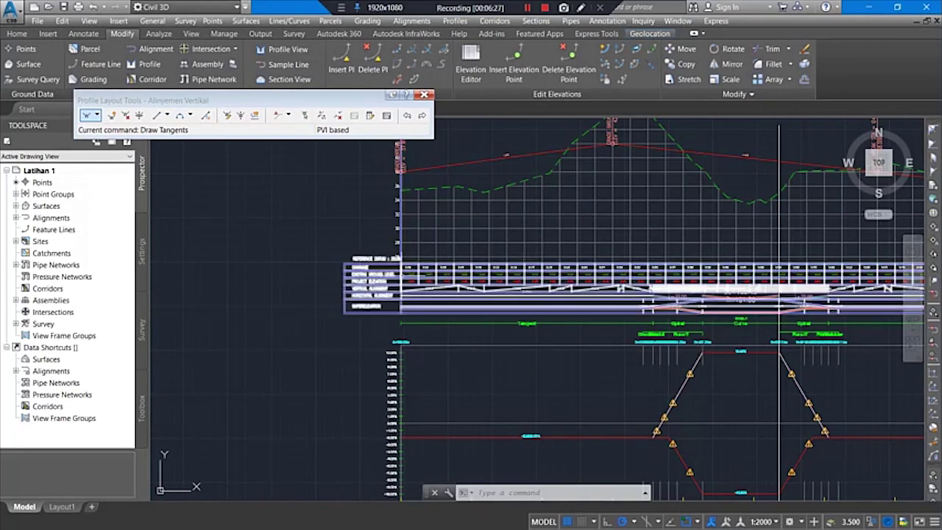
Open the band settings in the properties of the PROFIL MEMANJANG profile view.
left_click(405, 278)
right_click(403, 280)
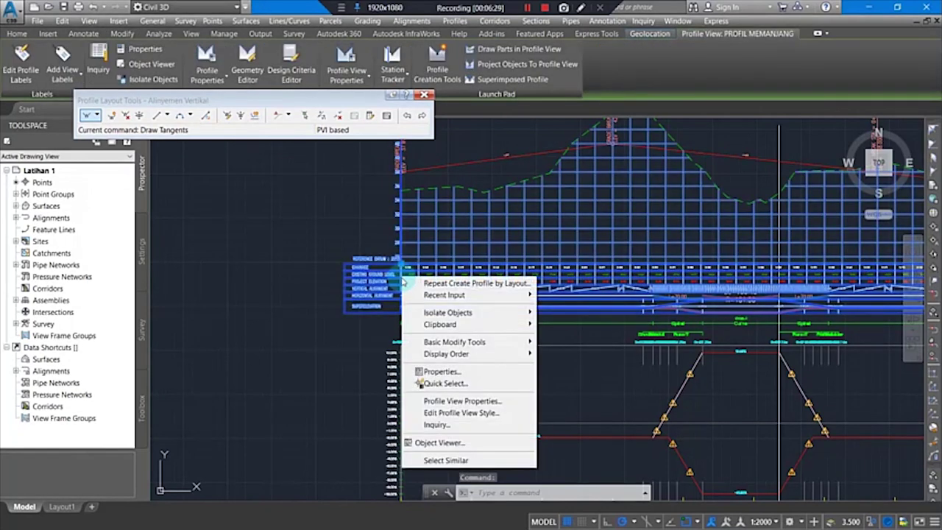
mouse_move(418, 295)
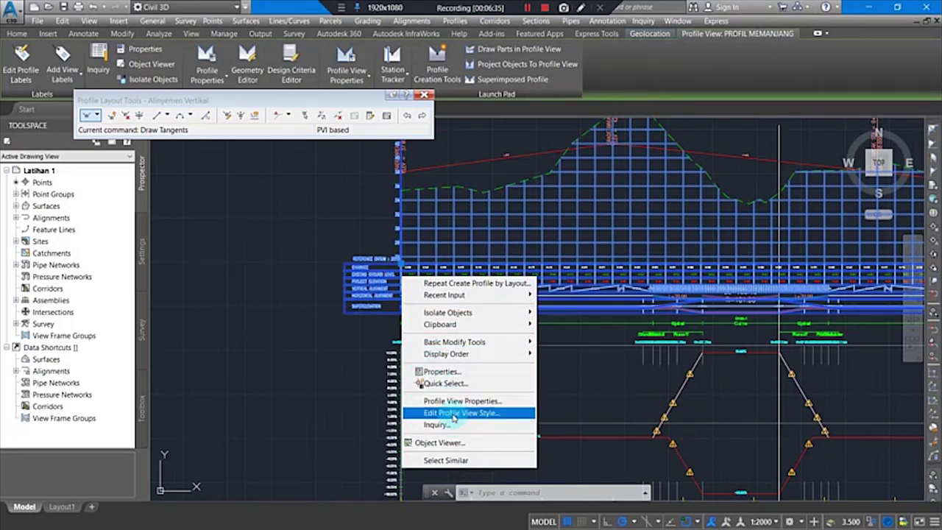
left_click(454, 400)
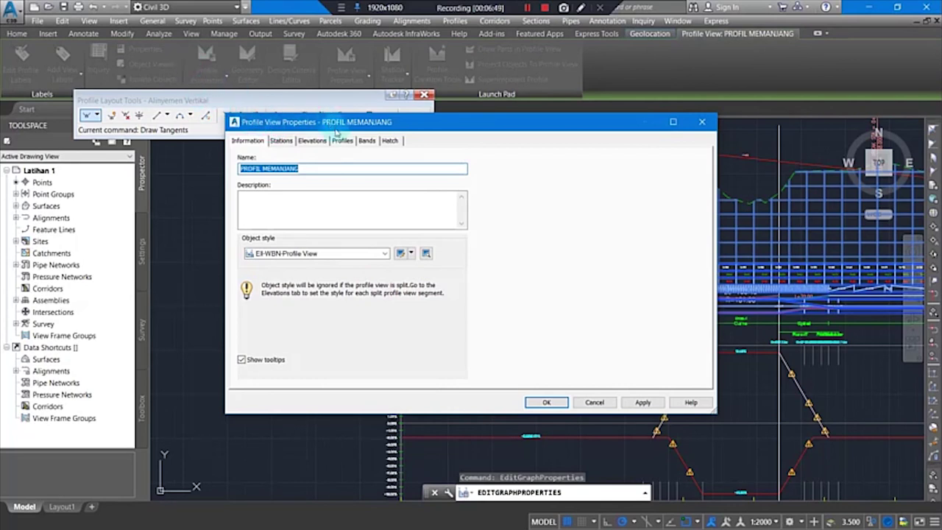
left_click(367, 140)
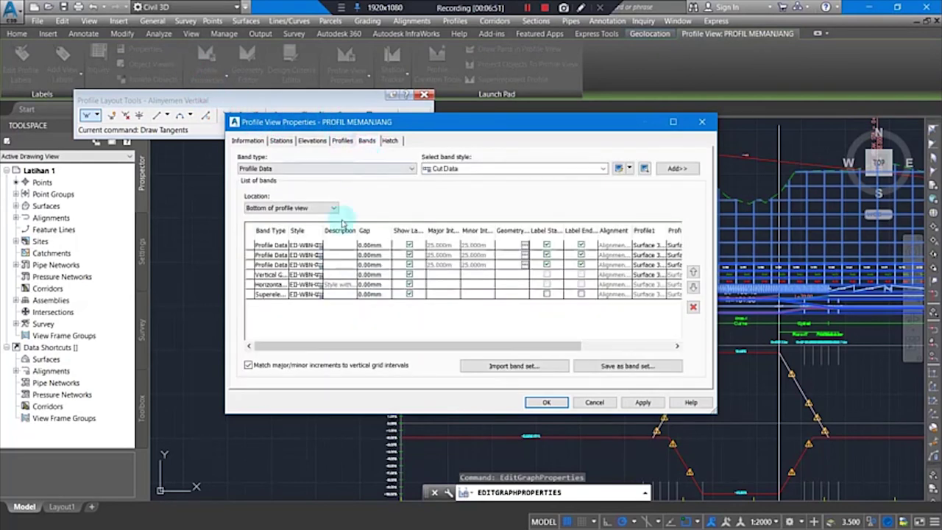
Set both Profile1 and Profile2 of the third Profile Data band, the project elevation band, to Alinyemen Vertikal.
left_click(308, 264)
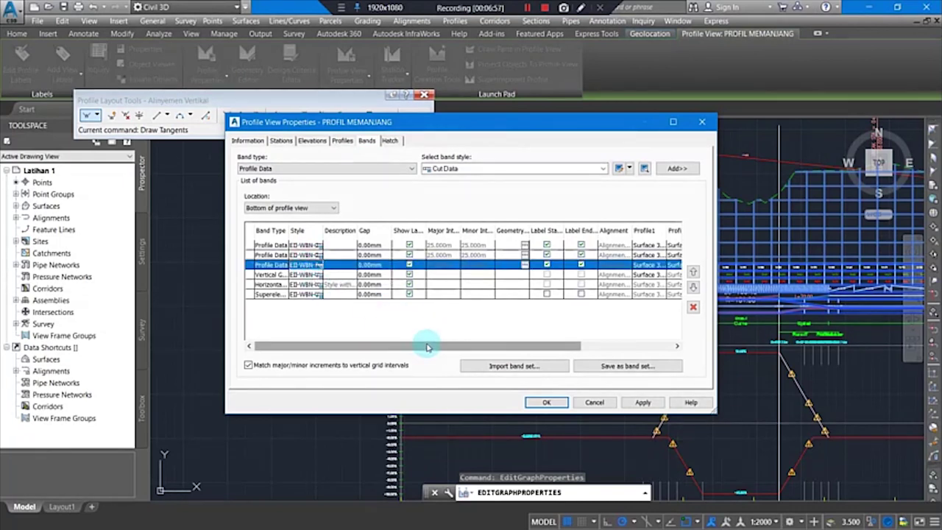
left_click_drag(427, 346, 604, 345)
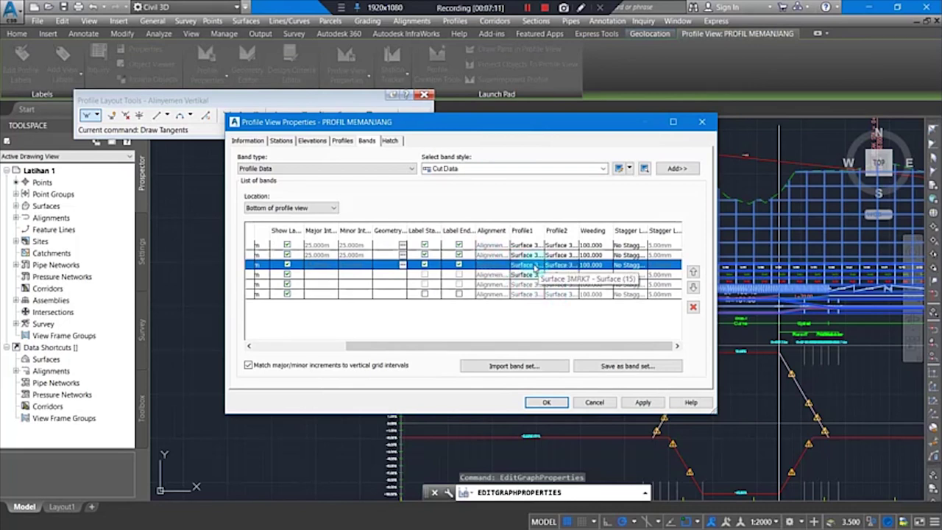
left_click(535, 269)
left_click(549, 284)
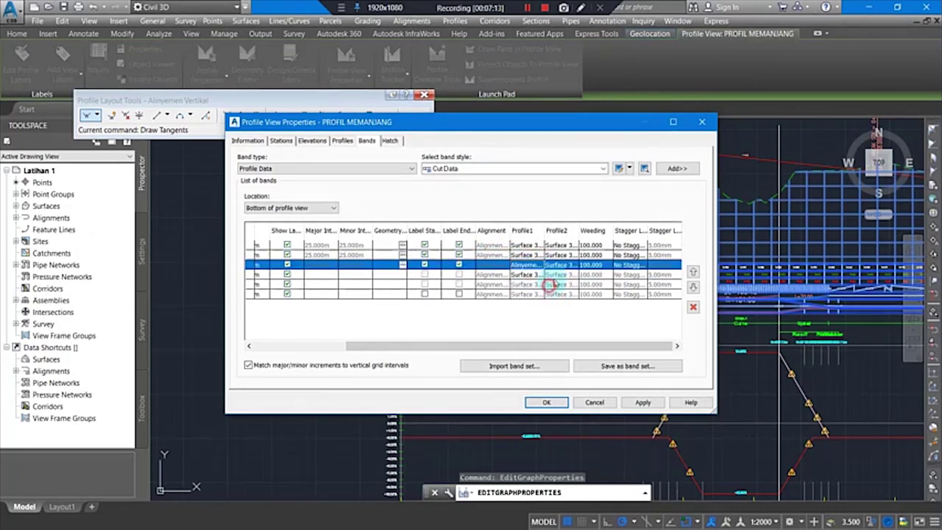
left_click(563, 265)
left_click(563, 283)
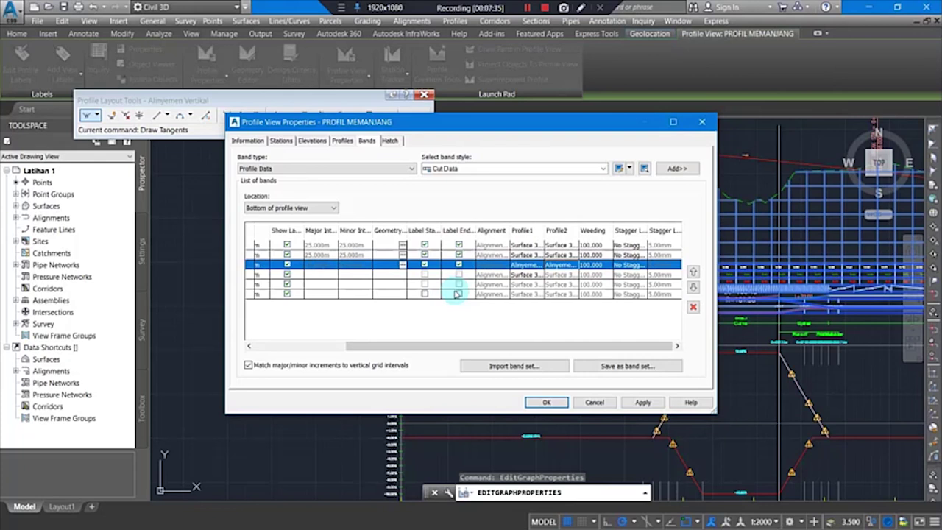
left_click(556, 266)
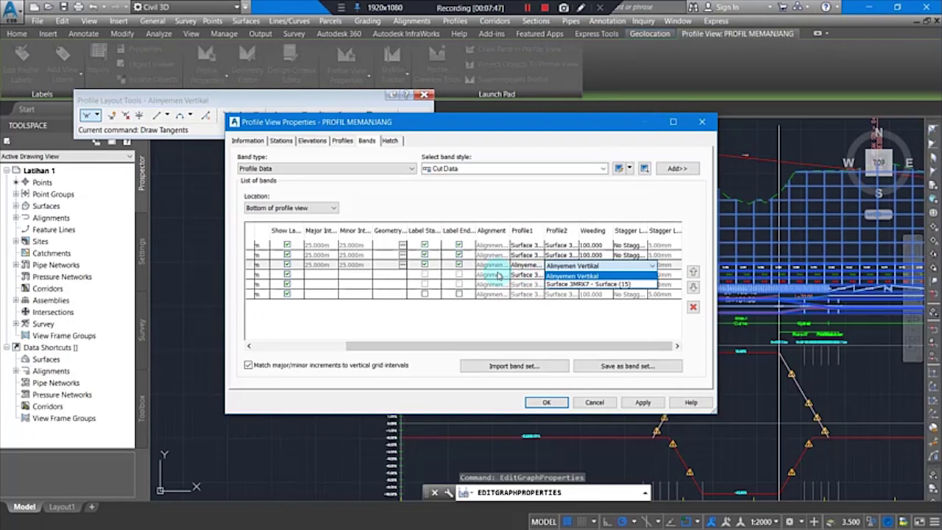
left_click(487, 315)
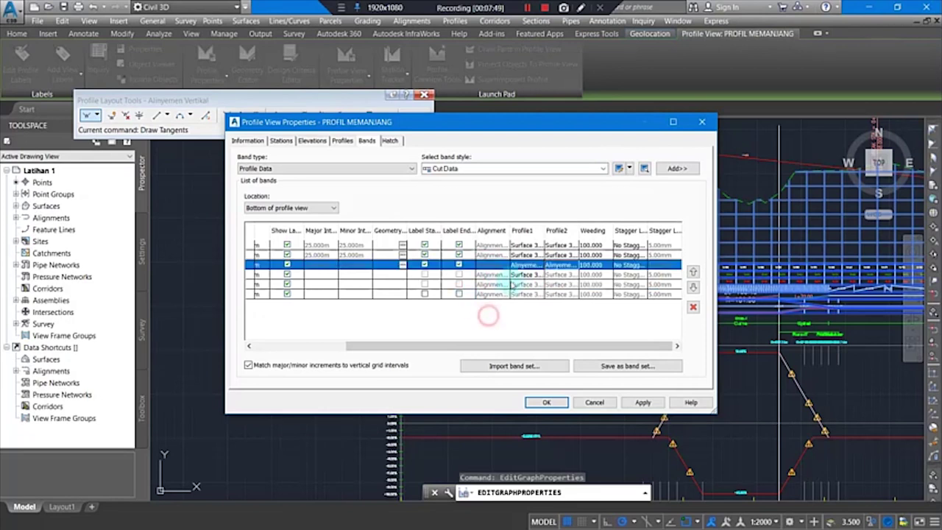
Set Profile1 of the vertical geometry band to Alinyemen Vertikal and accept the profile view properties.
left_click(525, 273)
left_click(543, 278)
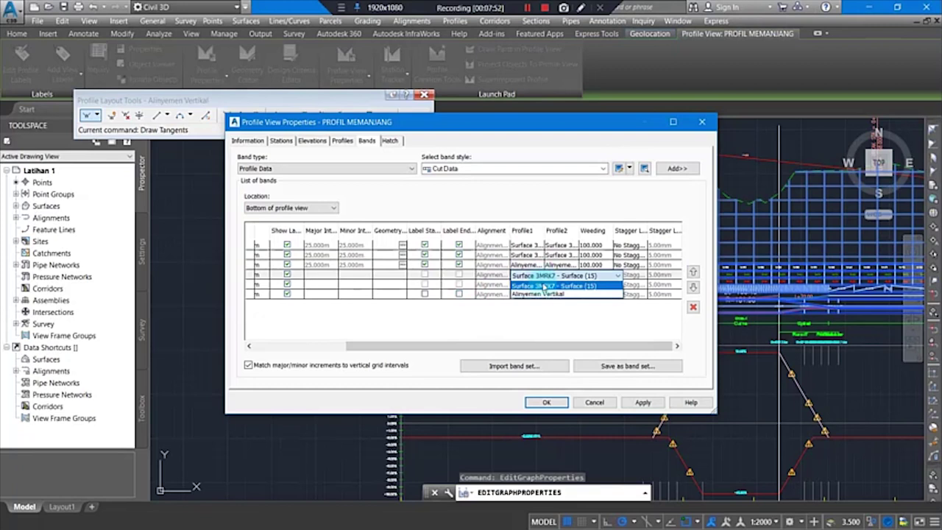
left_click(543, 294)
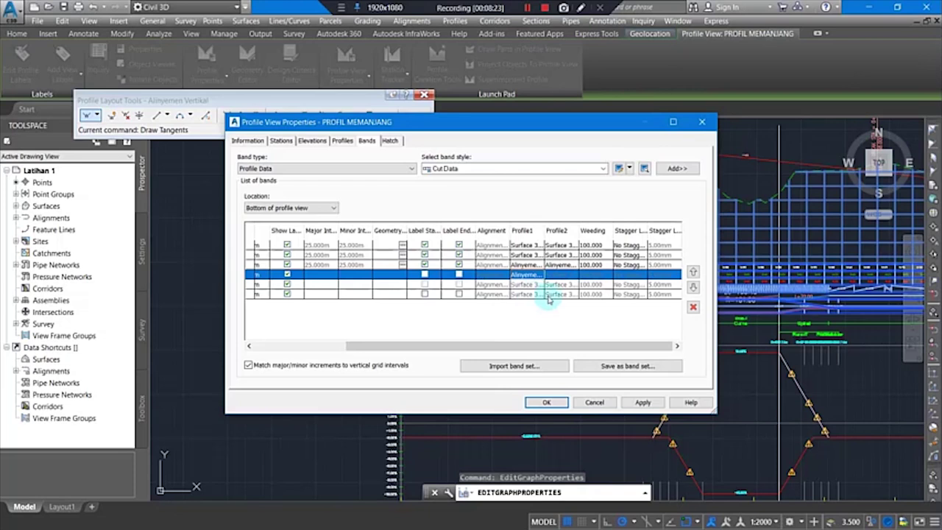
left_click(546, 402)
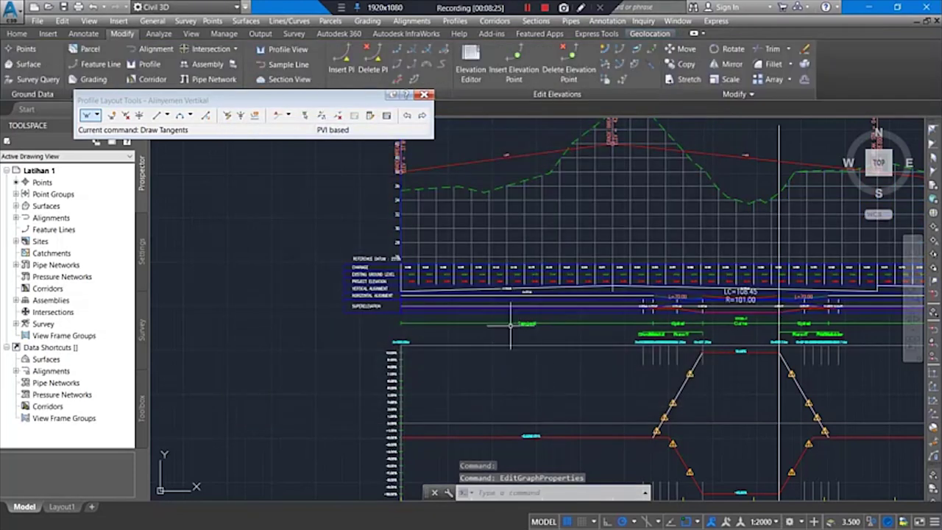
Examine the project elevation and vertical alignment bands along the profile view against the new layout profile.
scroll(398, 282, "up", 2)
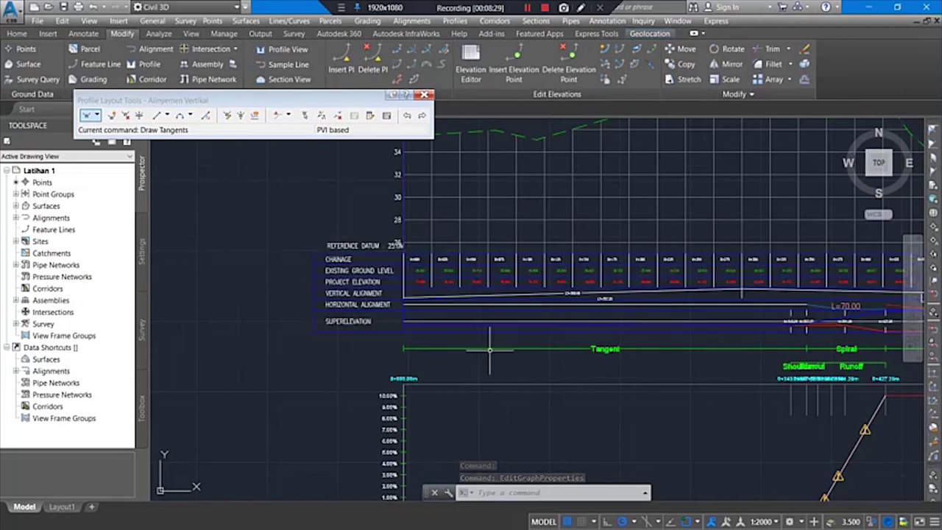
middle_click_drag(604, 314, 483, 291)
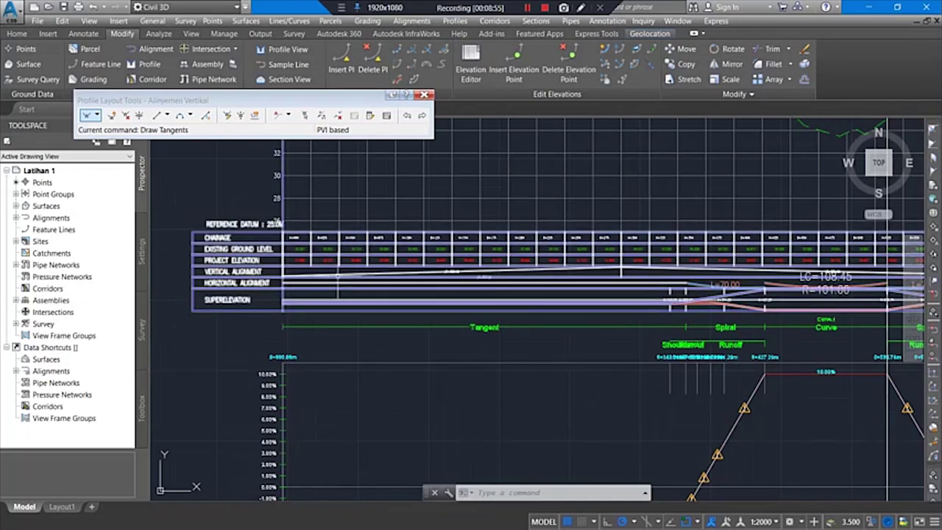
middle_click_drag(351, 330, 213, 303)
scroll(213, 303, "down", 2)
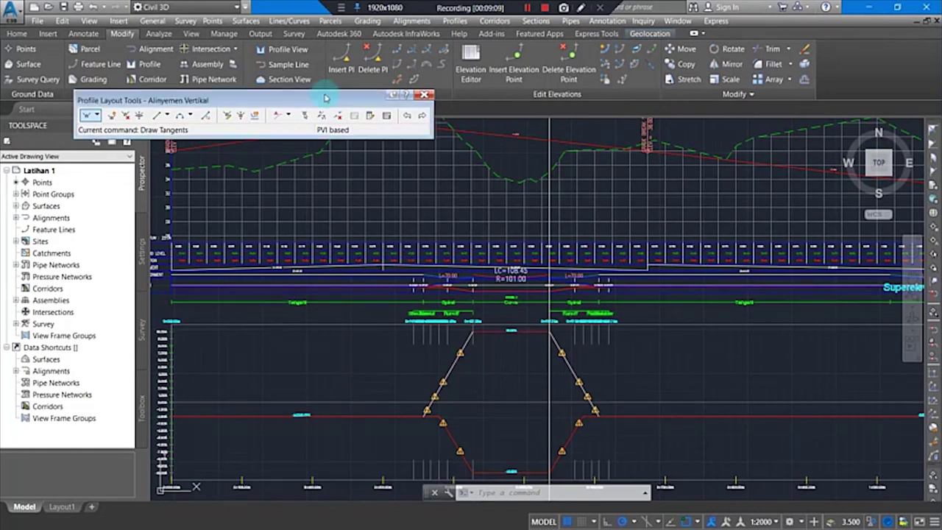
scroll(315, 214, "up", 5)
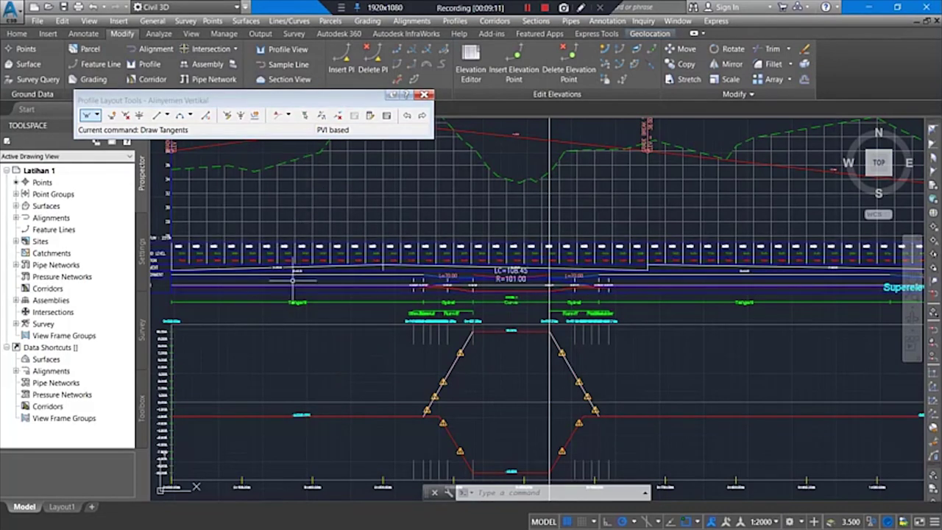
scroll(313, 288, "down", 2)
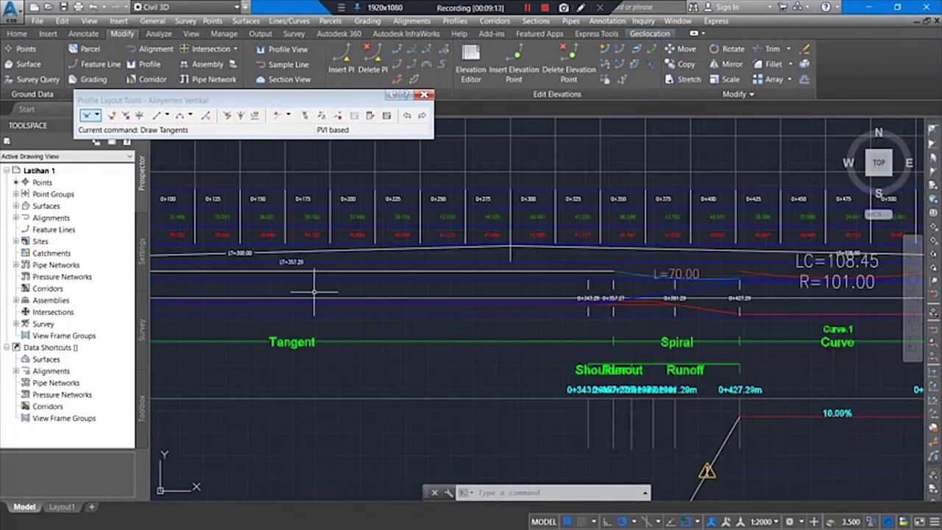
Examine the profile view's bands from the first station, and review the PVI stations, elevations and grades in the profile entity table.
scroll(303, 288, "down", 1)
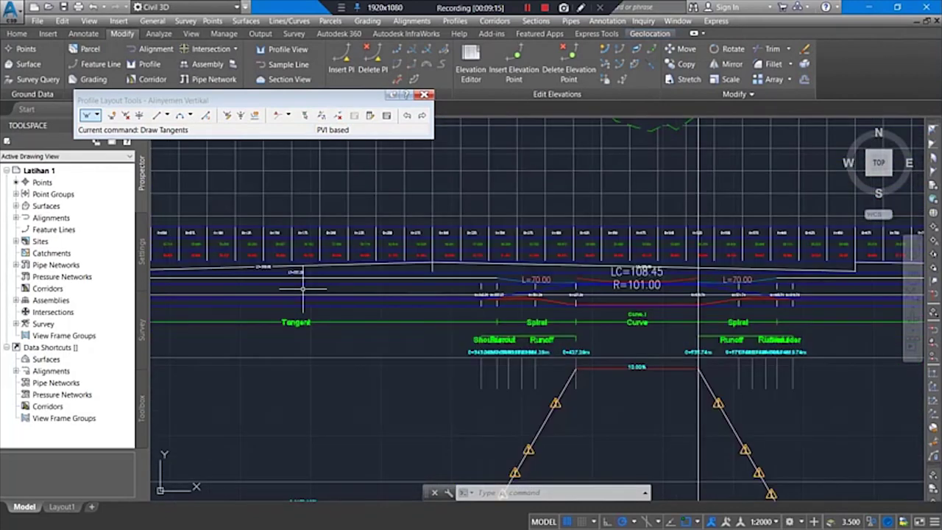
middle_click_drag(353, 280, 445, 264)
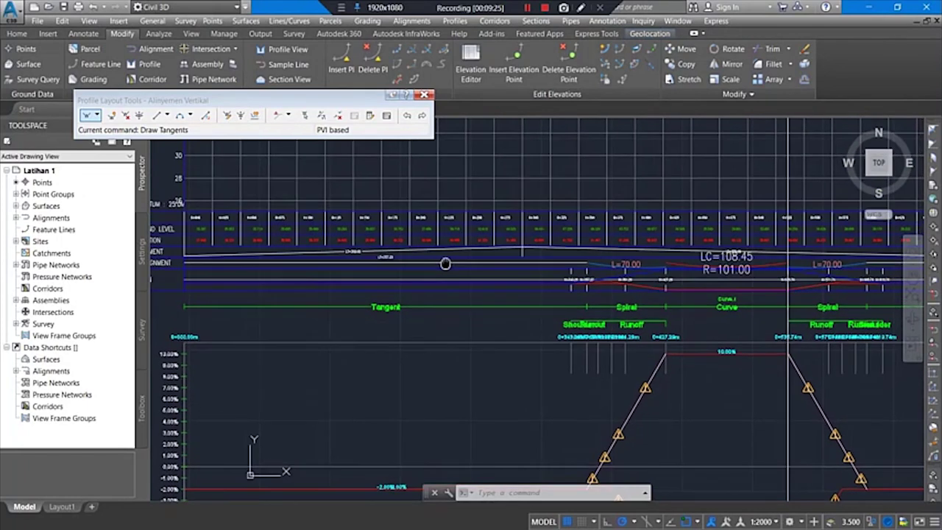
middle_click_drag(446, 263, 561, 271)
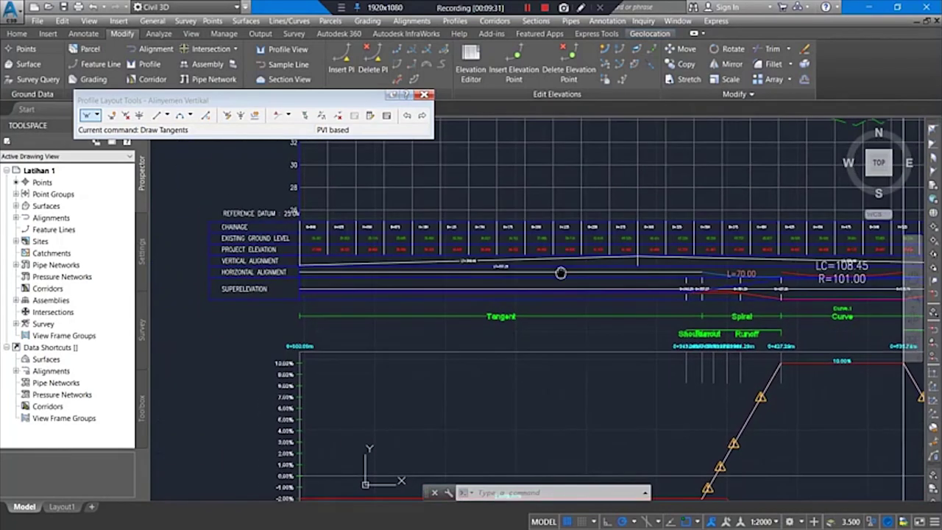
scroll(284, 251, "up", 2)
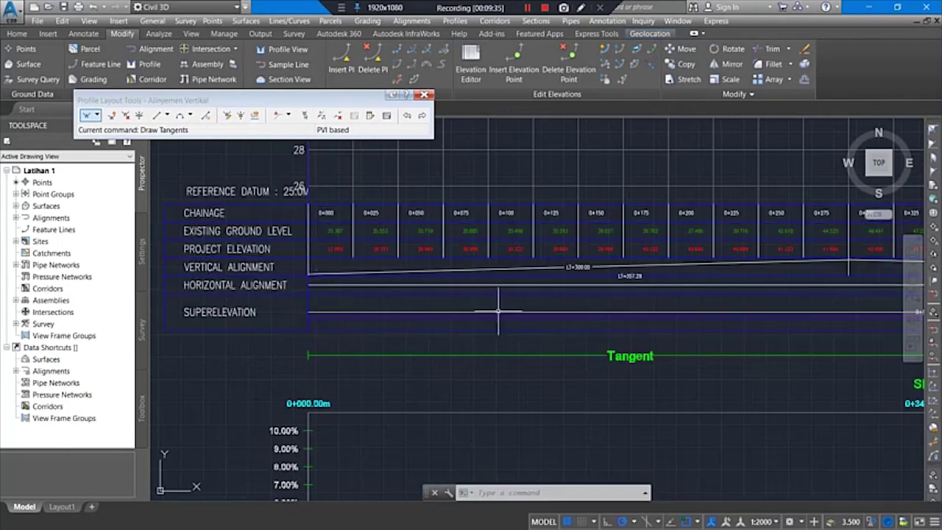
middle_click_drag(492, 309, 412, 353)
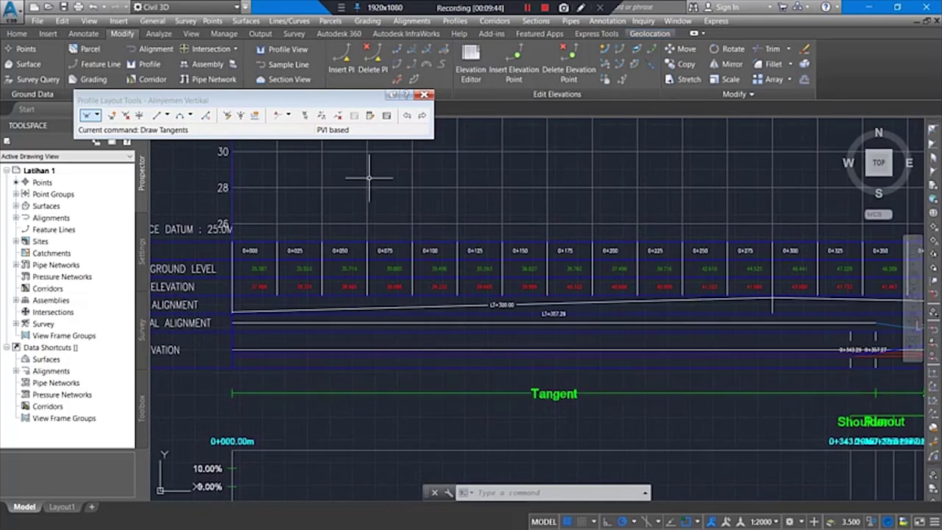
left_click(385, 117)
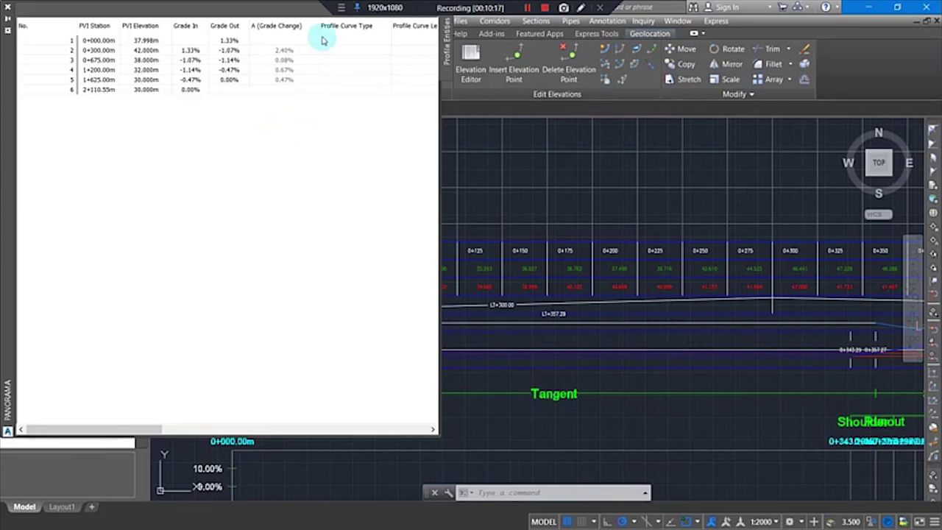
left_click(7, 7)
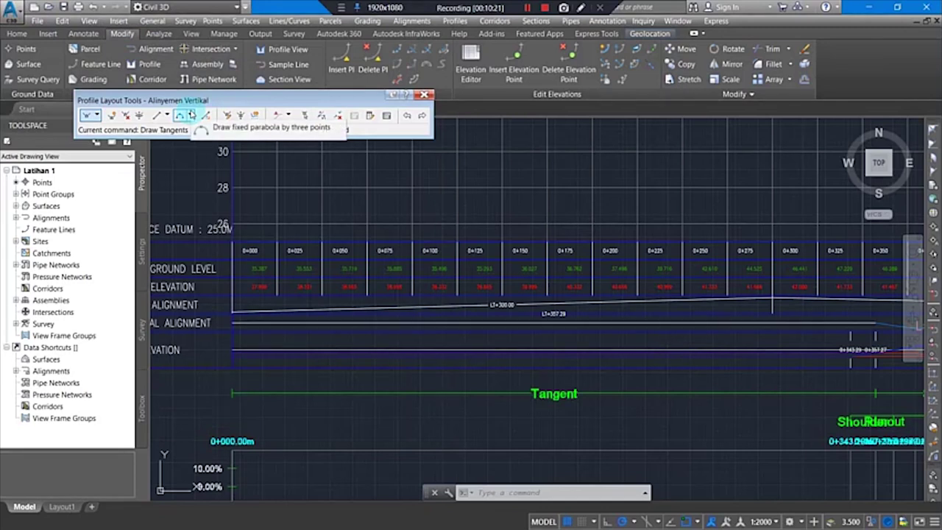
left_click(191, 116)
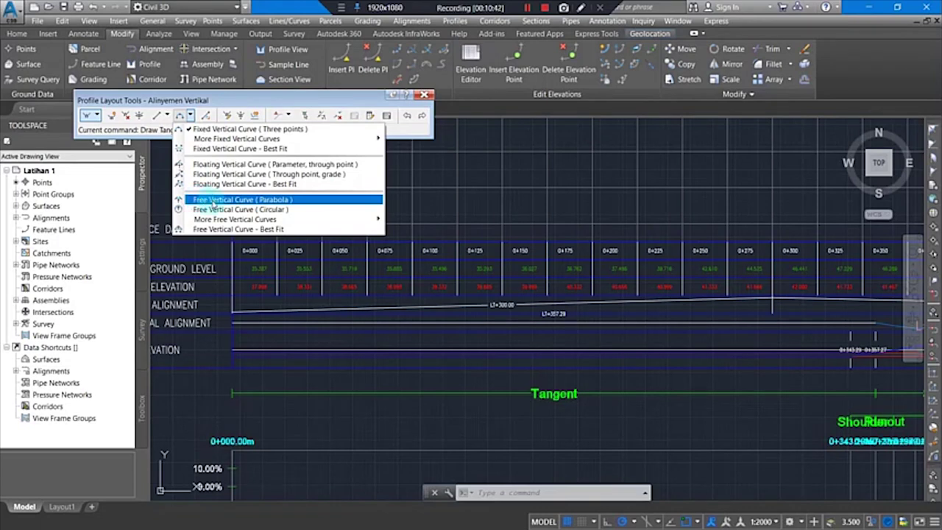
left_click(212, 200)
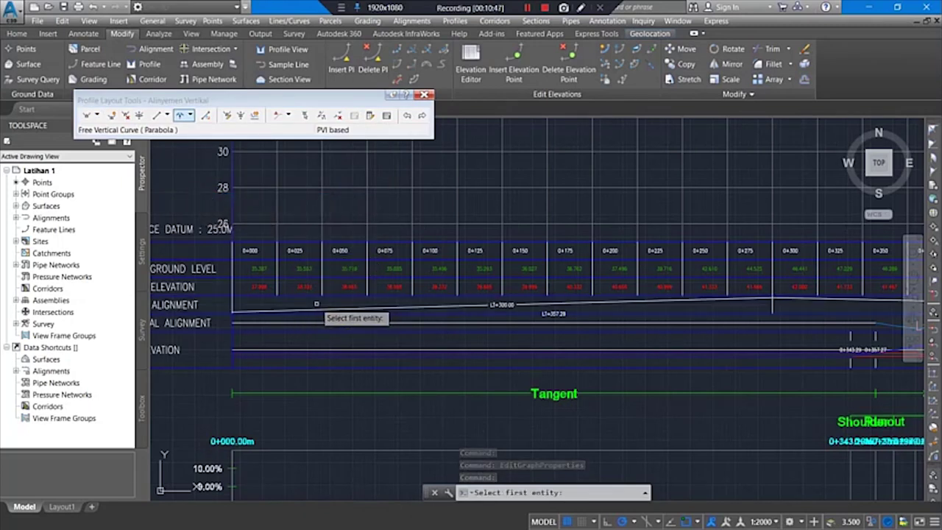
scroll(346, 368, "down", 3)
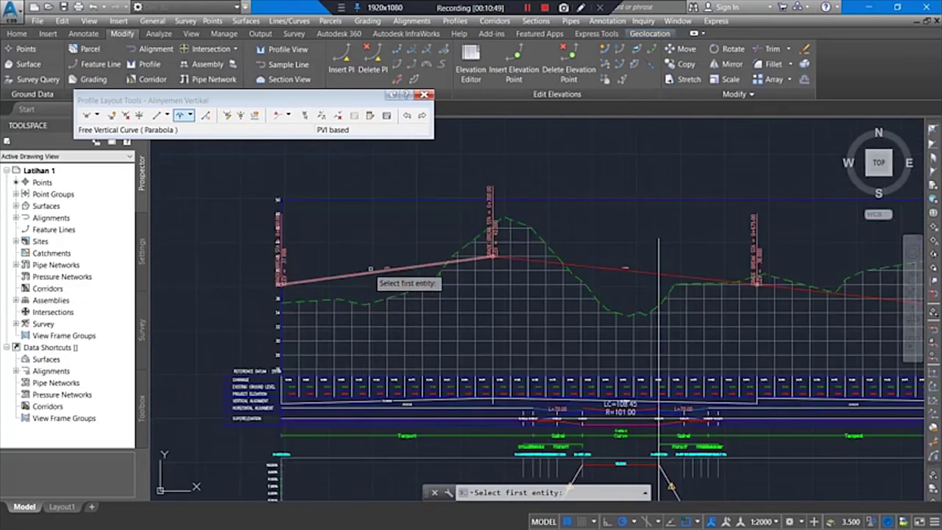
left_click(372, 271)
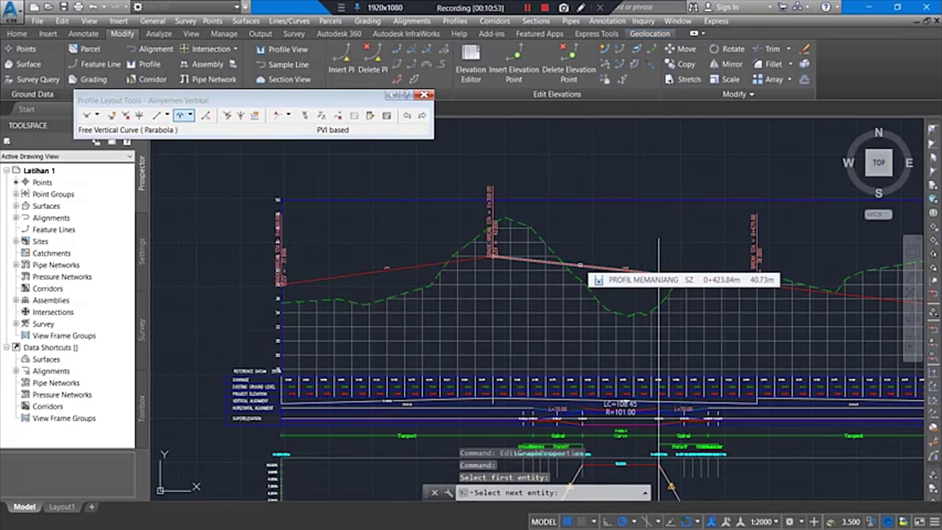
left_click(580, 264)
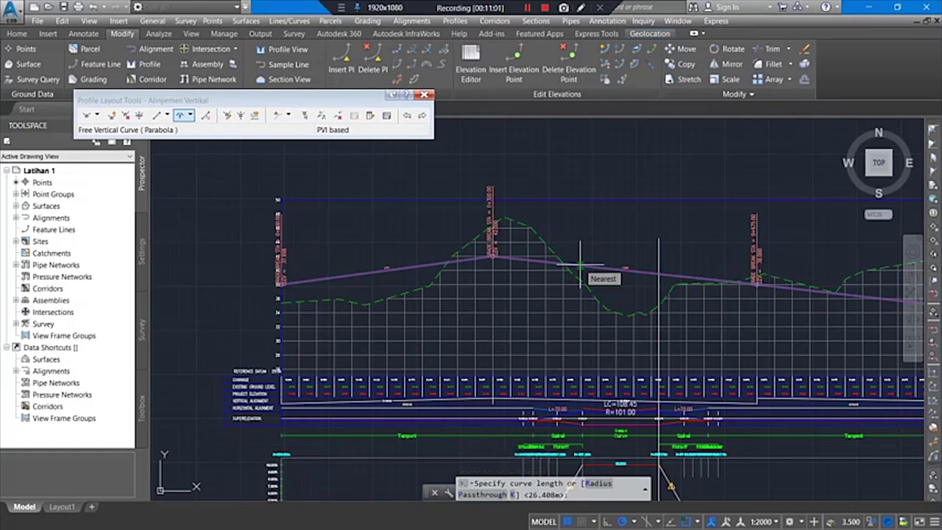
type("2")
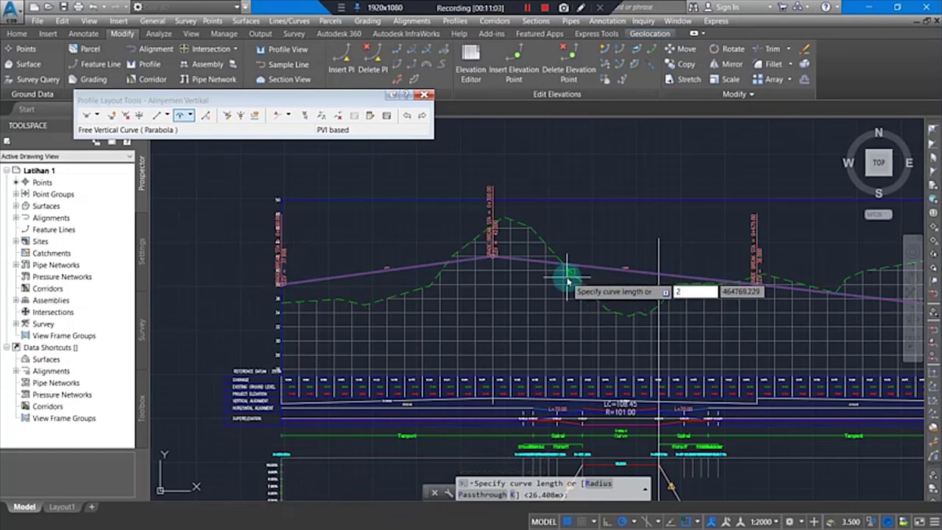
type("00")
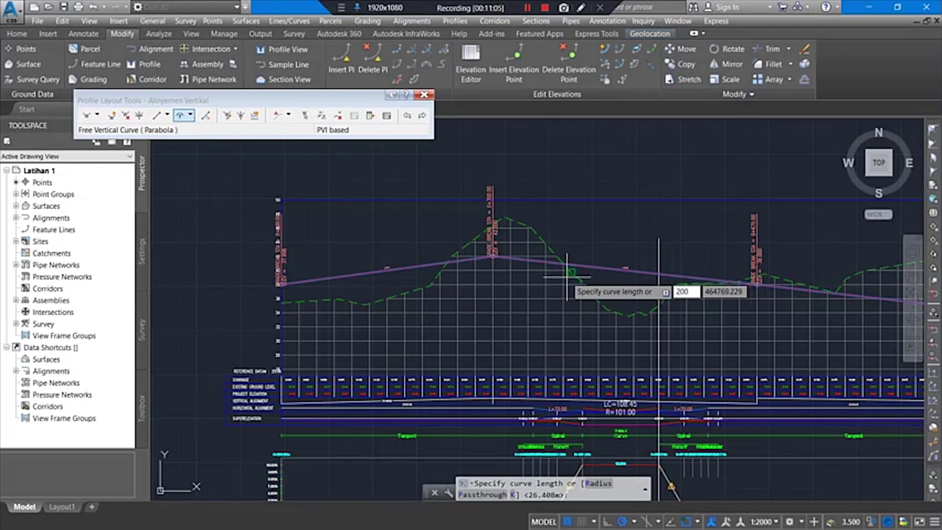
key("XF86AudioMute")
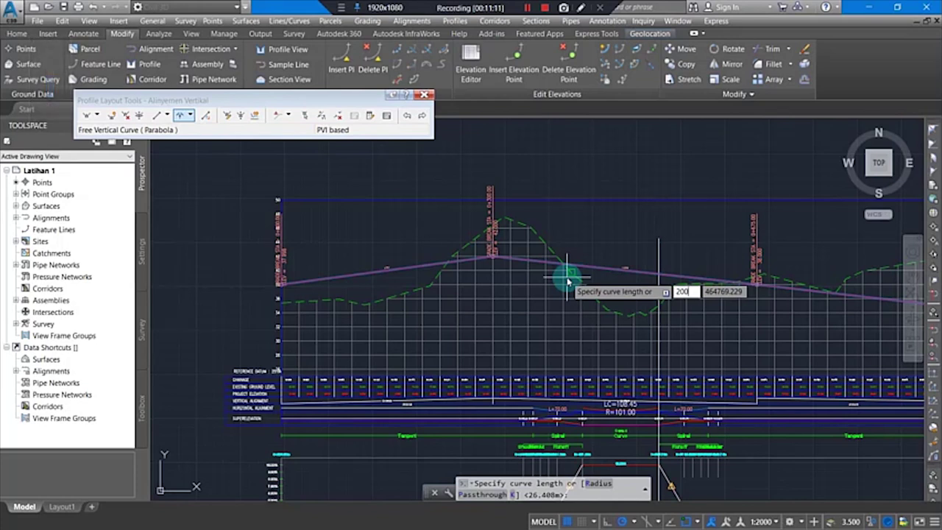
right_click(621, 178)
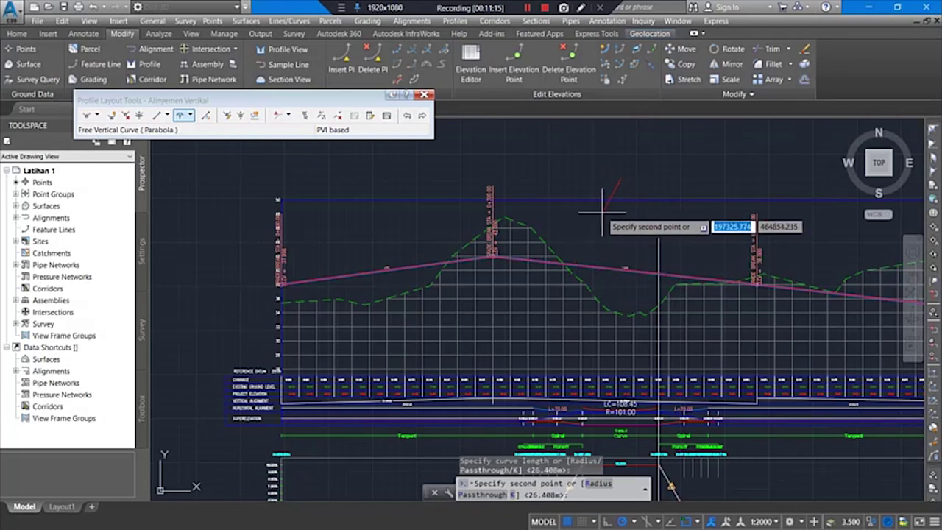
key("Escape")
scroll(591, 218, "down", 5)
middle_click_drag(595, 195, 561, 264)
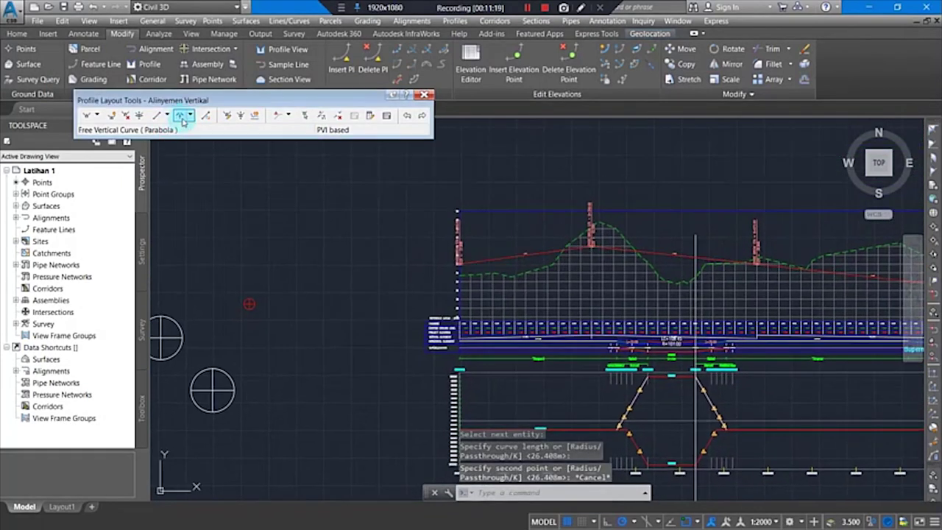
Add a free parabolic vertical curve with a length of 200 m between the two tangents meeting at station 0+300.
left_click(181, 117)
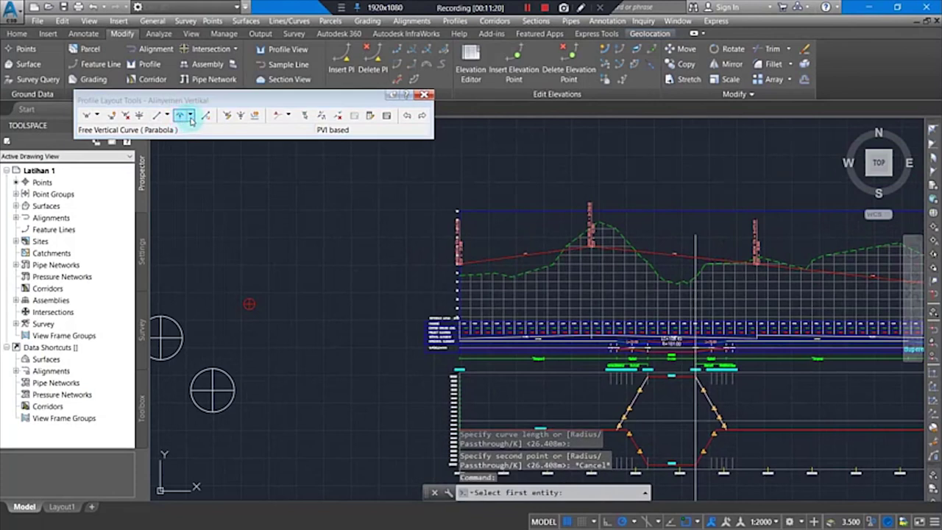
left_click(537, 253)
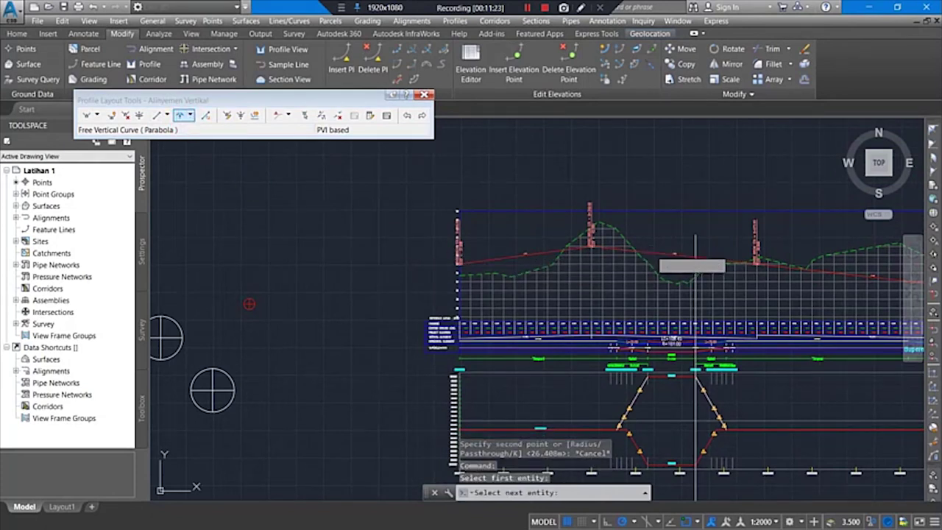
left_click(661, 248)
type("200")
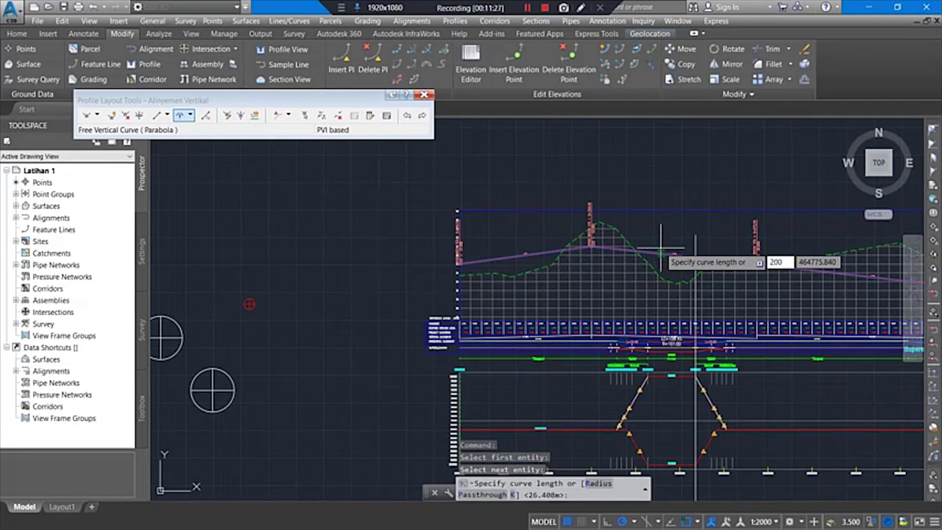
key("Return")
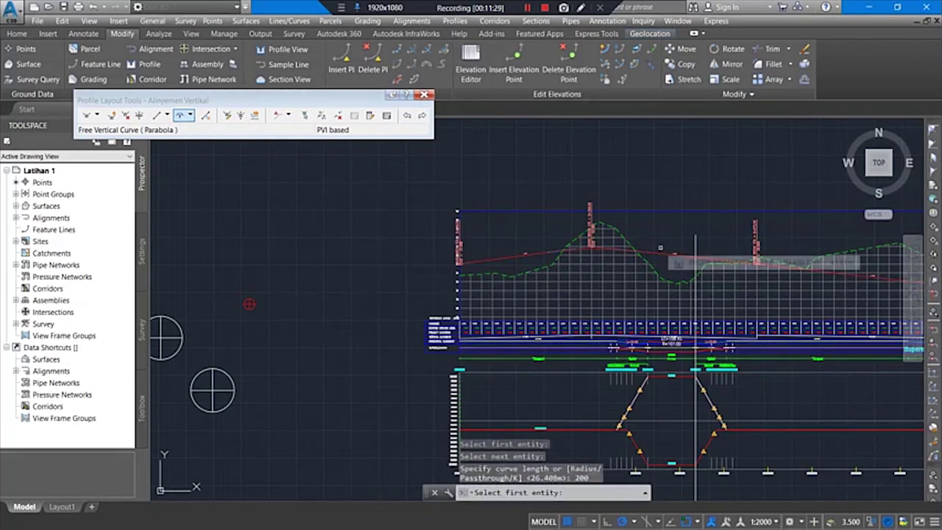
Add a free parabolic vertical curve with a length of 100 m between the two tangents meeting at station 0+675.
middle_click_drag(666, 252, 602, 251)
scroll(602, 251, "up", 5)
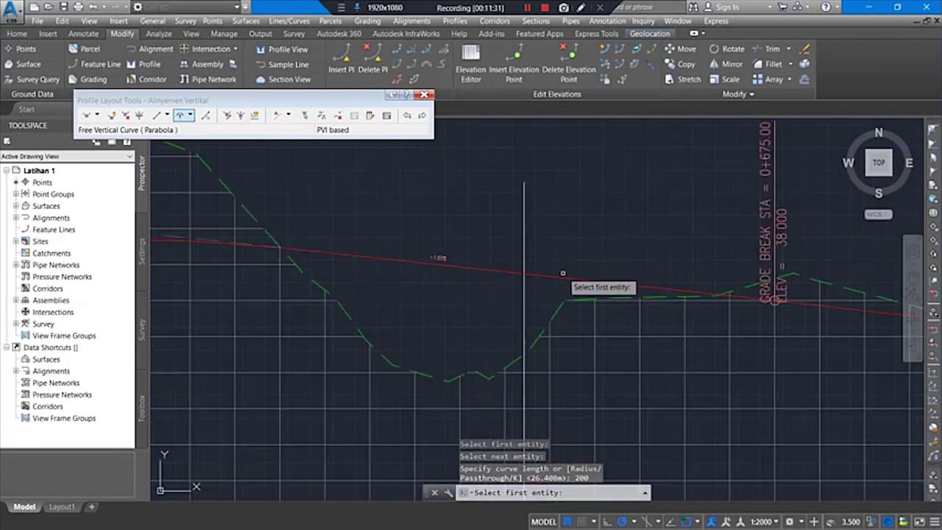
scroll(555, 290, "down", 3)
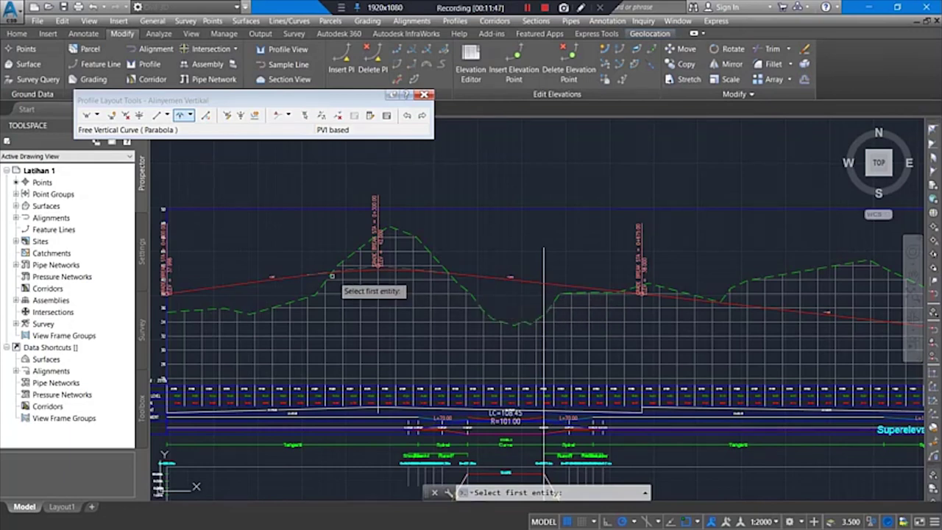
scroll(328, 276, "up", 5)
scroll(324, 278, "up", 2)
scroll(323, 279, "down", 5)
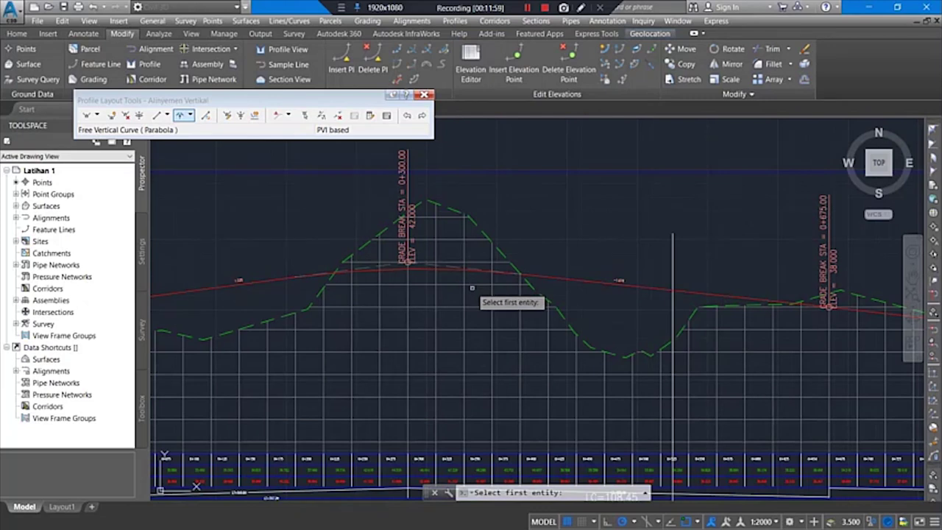
left_click(715, 295)
mouse_move(766, 257)
middle_mouse_down()
mouse_move(556, 293)
mouse_move(376, 285)
middle_mouse_up()
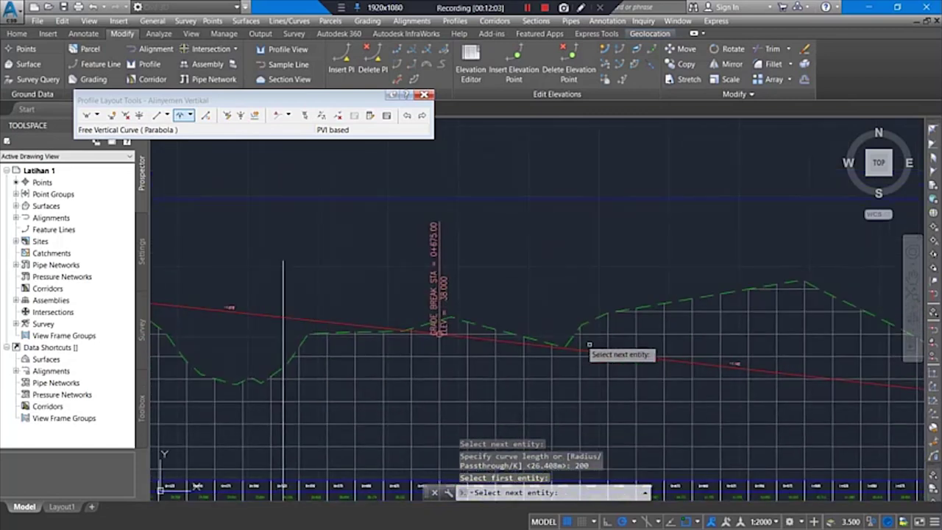
left_click(626, 352)
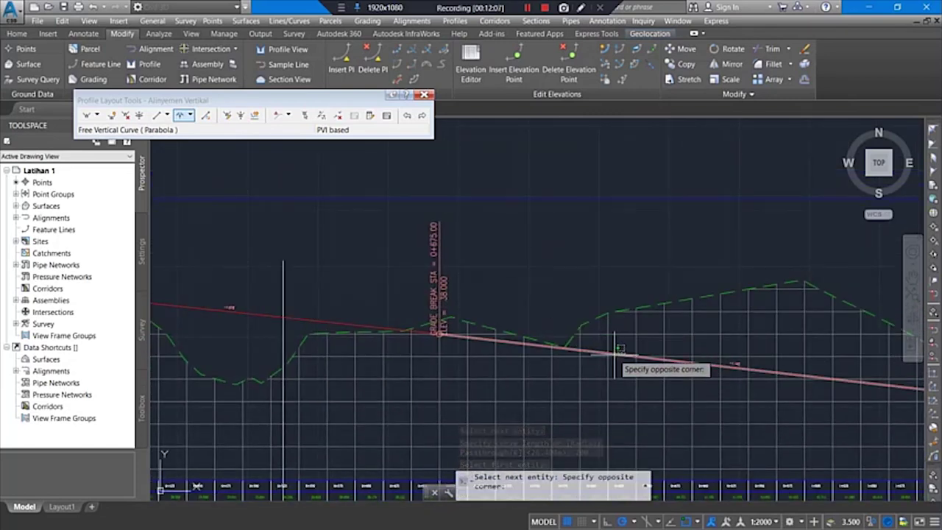
left_click(615, 354)
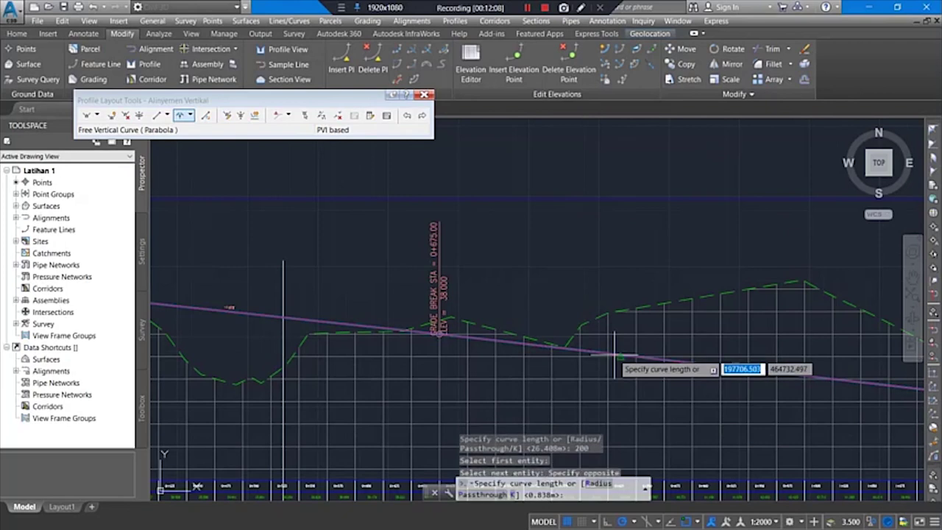
left_click(444, 364)
type("100")
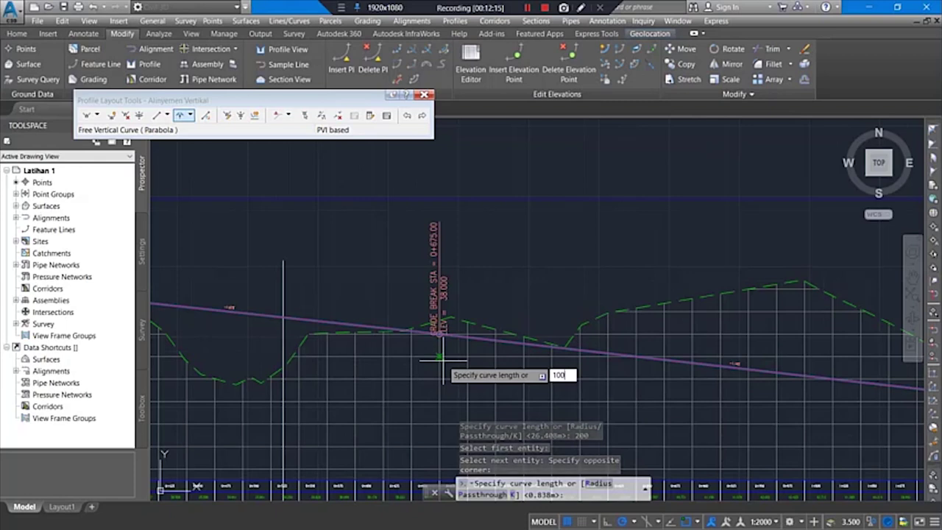
left_click(442, 360)
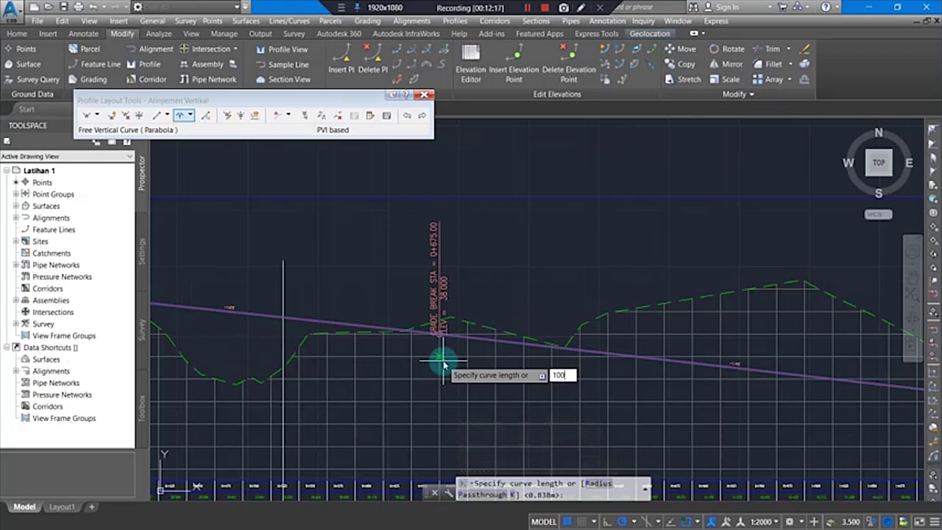
key("Return")
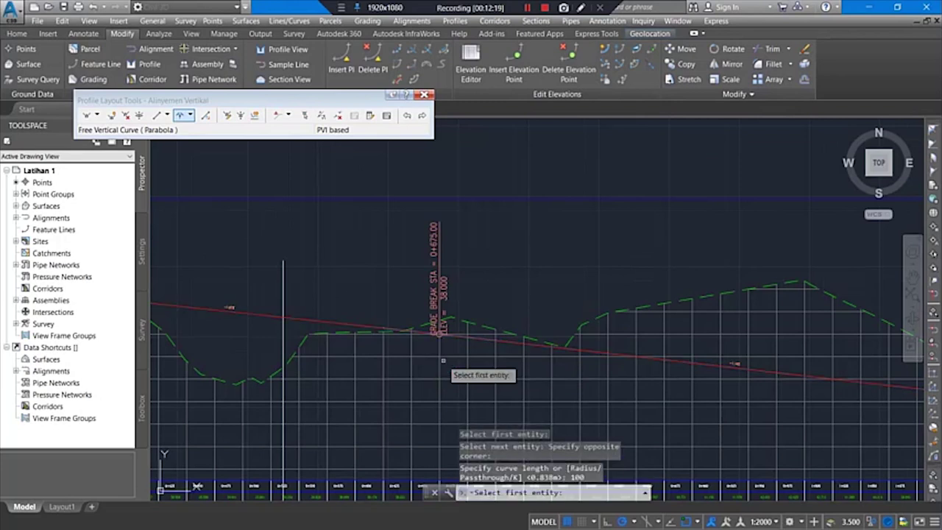
scroll(469, 320, "down", 3)
scroll(468, 320, "down", 2)
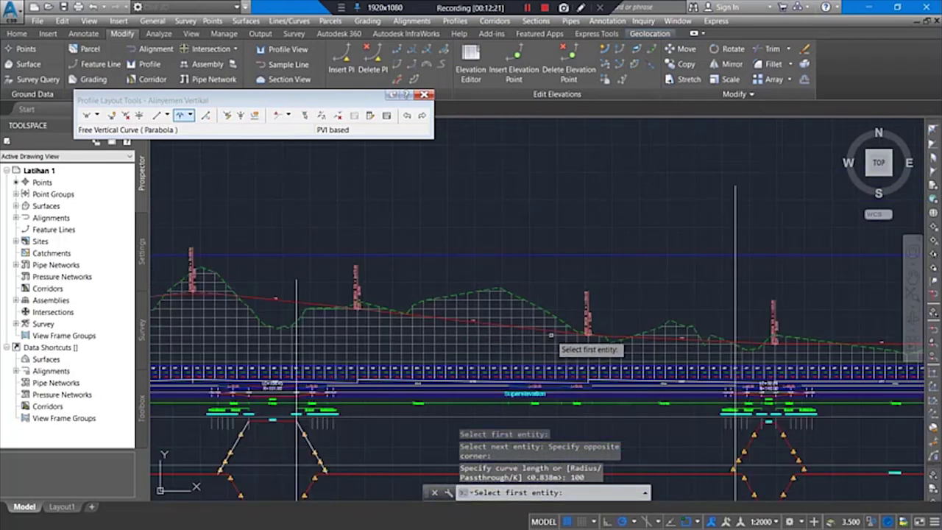
left_click(546, 329)
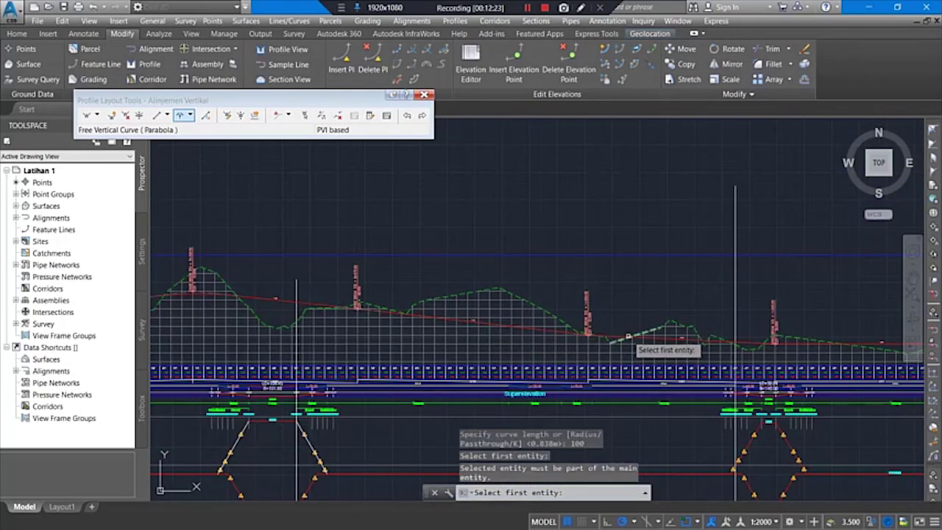
left_click(618, 336)
type("100")
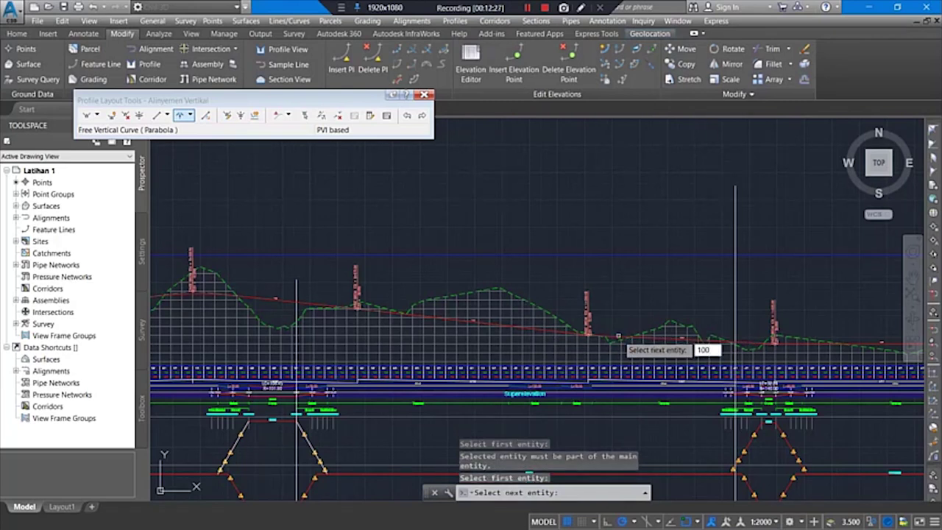
key("Return")
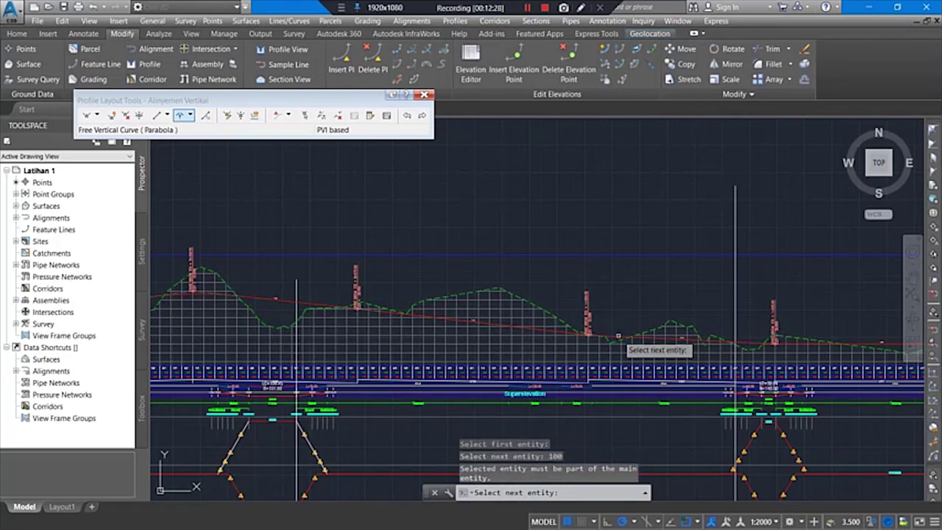
left_click(742, 341)
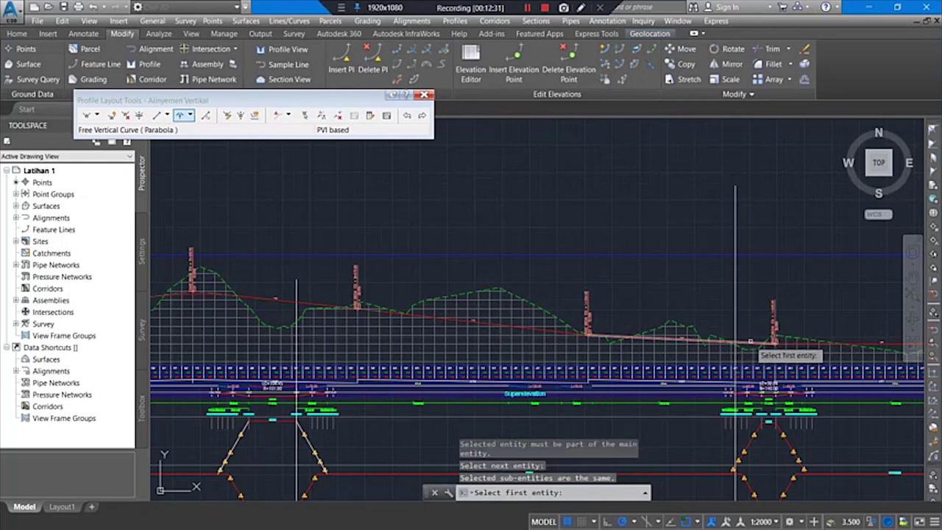
Add a free parabolic vertical curve with a length of 100 m between the two tangents meeting at station 1+625.
left_click(794, 345)
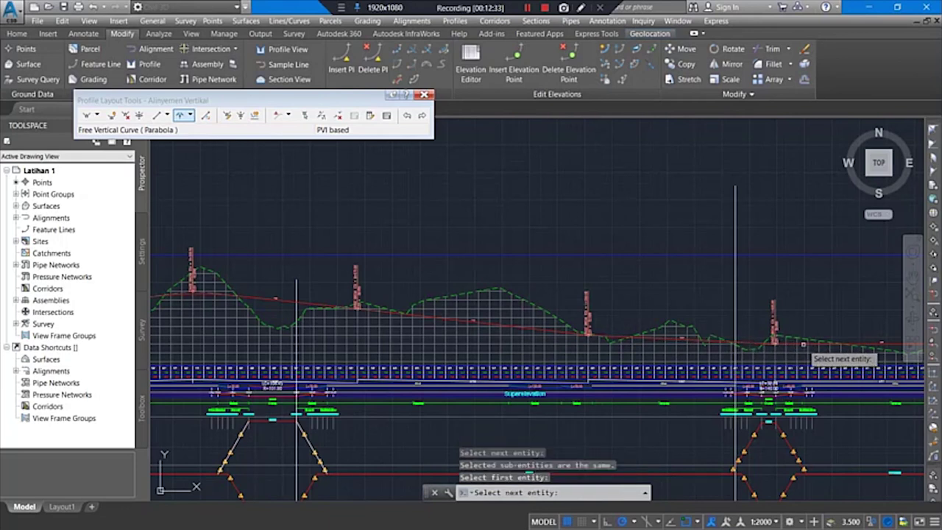
scroll(802, 339, "up", 5)
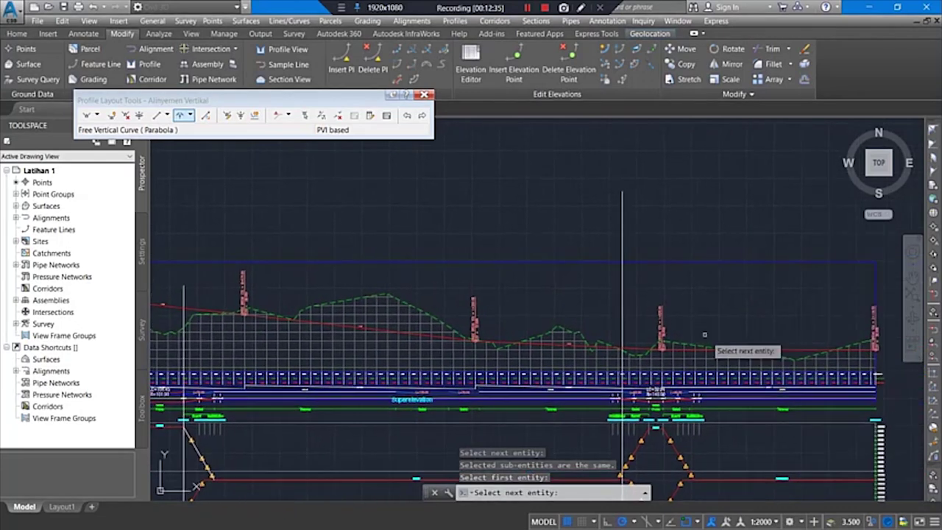
left_click(543, 331)
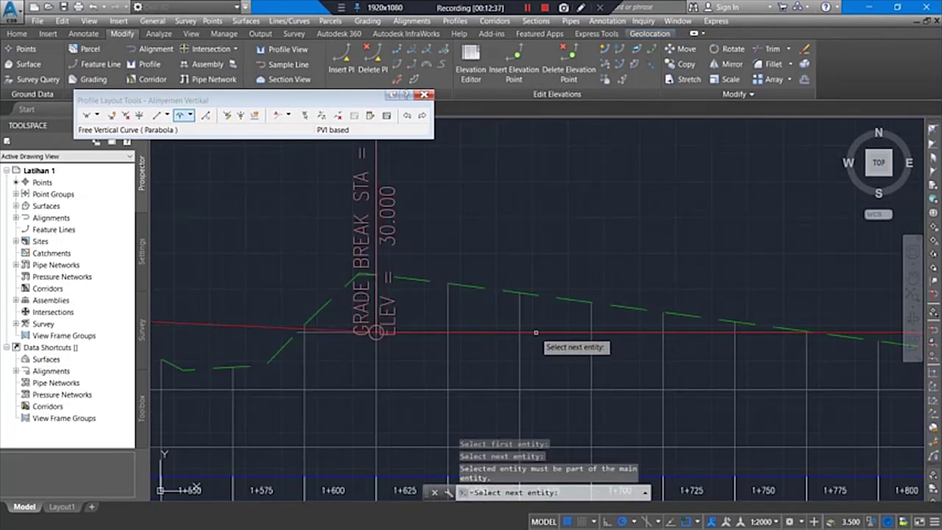
left_click(536, 332)
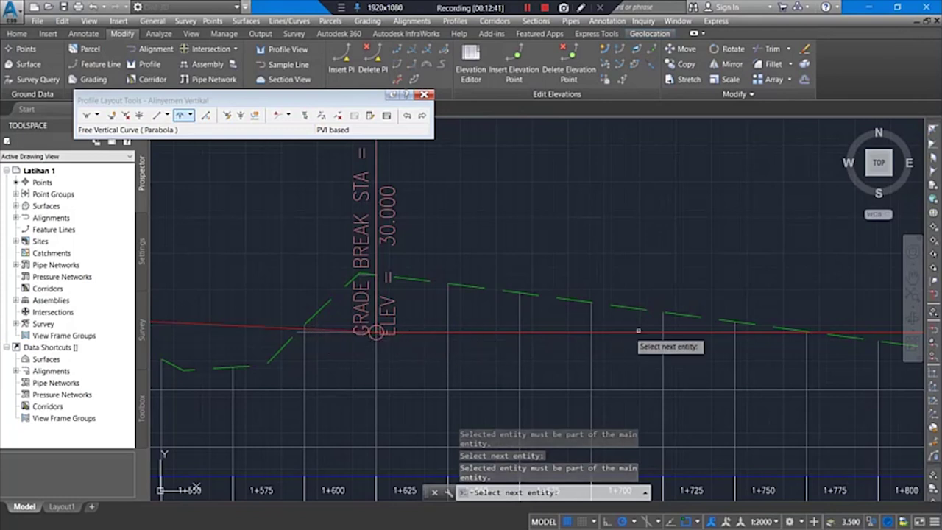
left_click(866, 333)
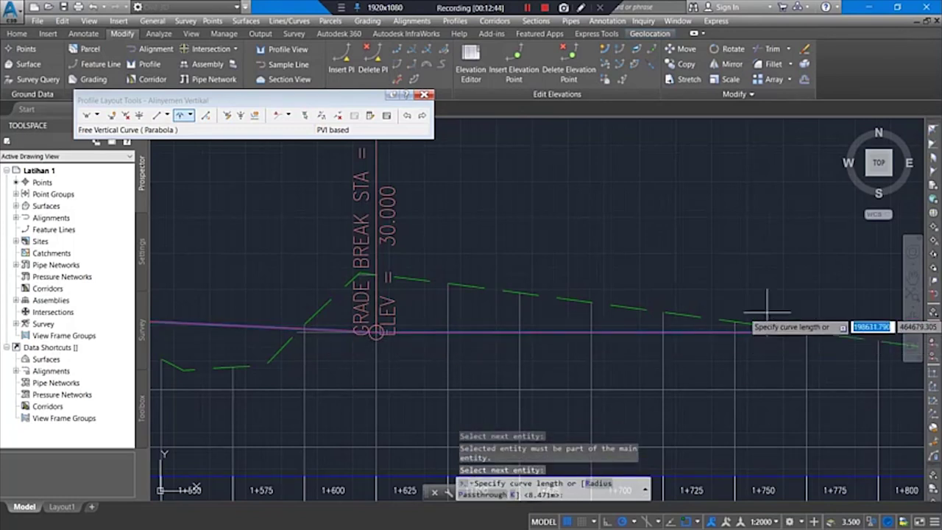
type("100")
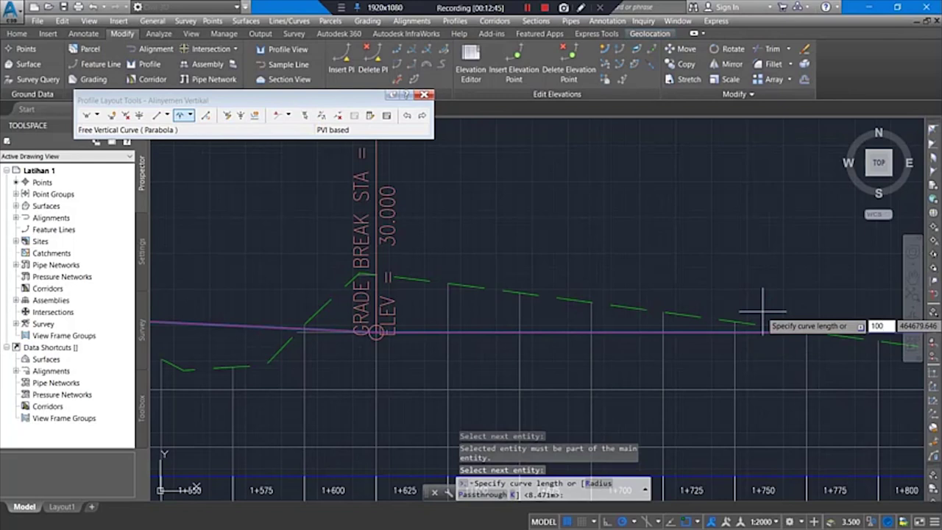
key("Return")
key("Return")
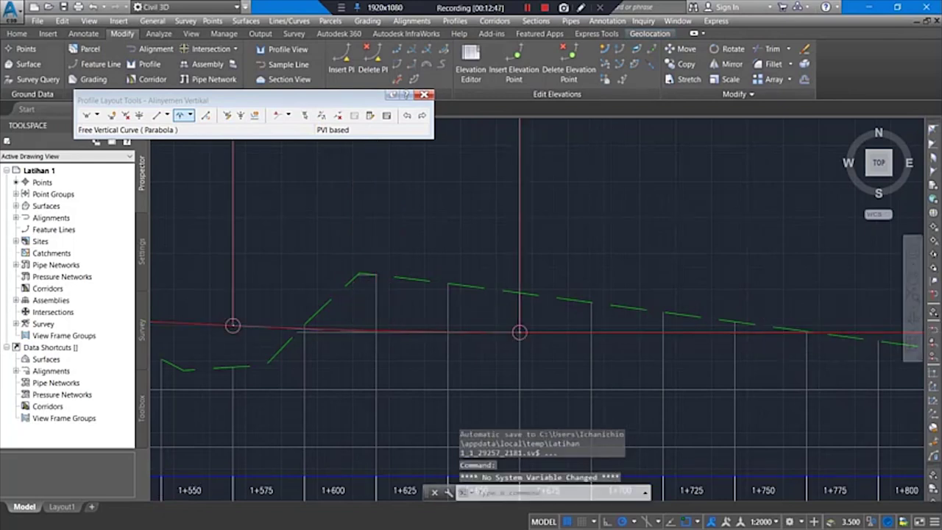
Add a free parabolic vertical curve with a length of 100 m between the two tangents meeting at station 1+200.
scroll(480, 301, "down", 5)
scroll(247, 259, "up", 4)
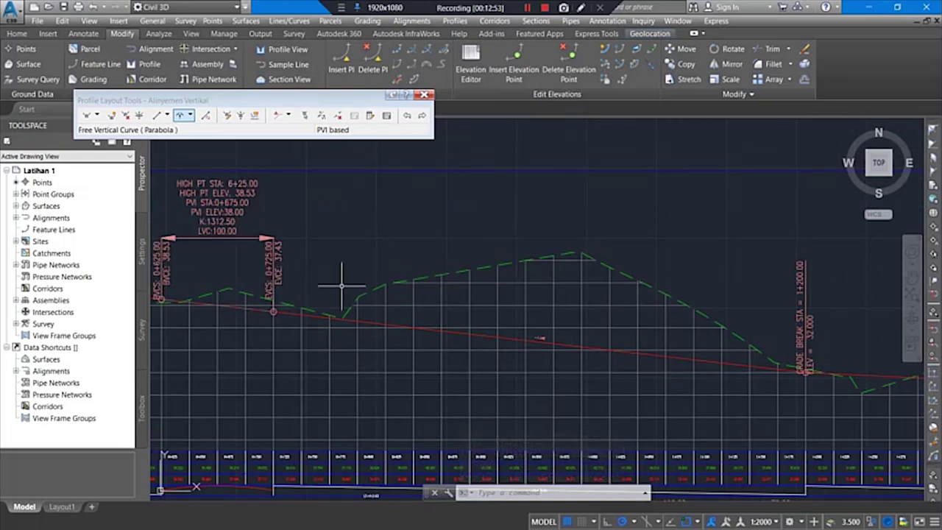
scroll(341, 286, "down", 5)
scroll(457, 305, "up", 5)
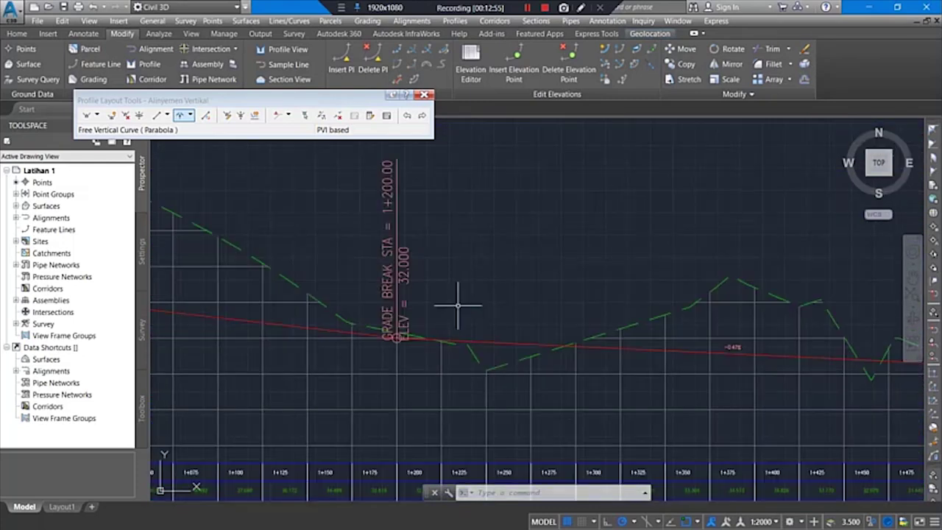
scroll(412, 347, "down", 5)
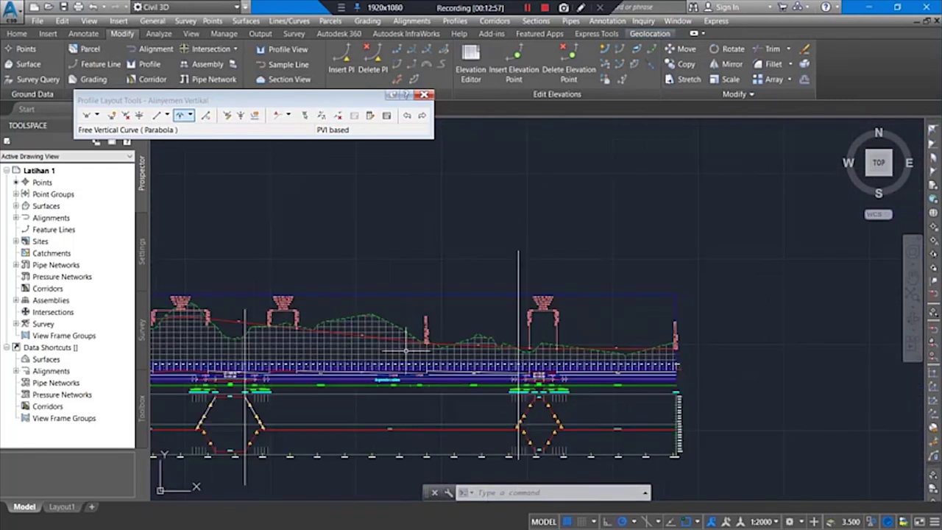
middle_click_drag(286, 316, 417, 312)
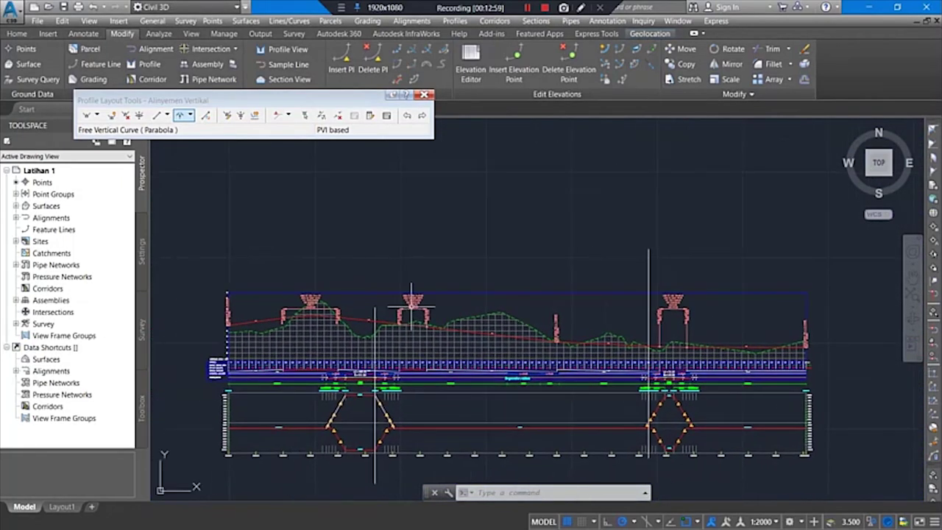
left_click(406, 303)
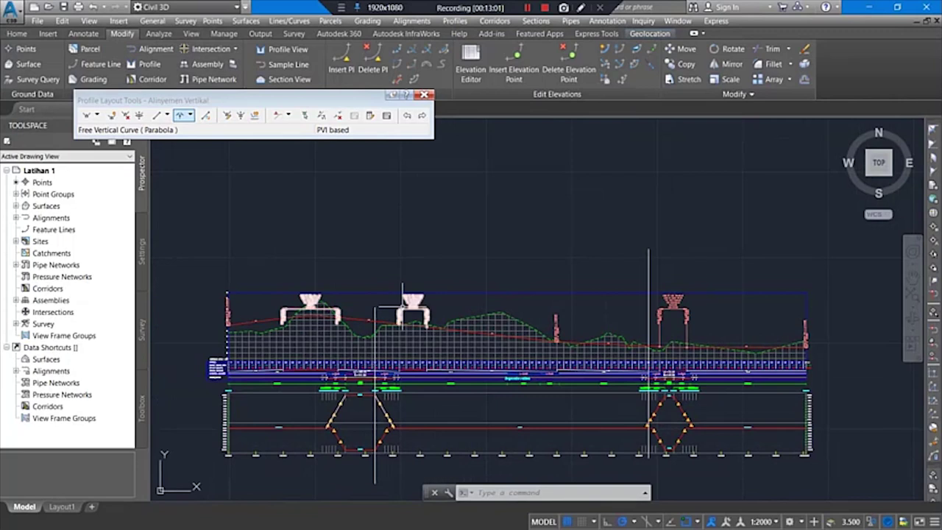
scroll(541, 361, "up", 5)
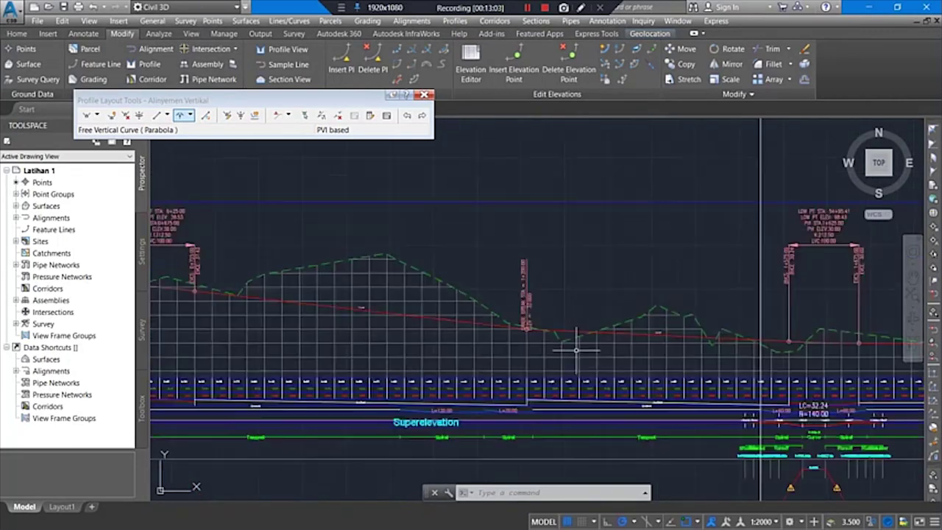
scroll(416, 296, "up", 3)
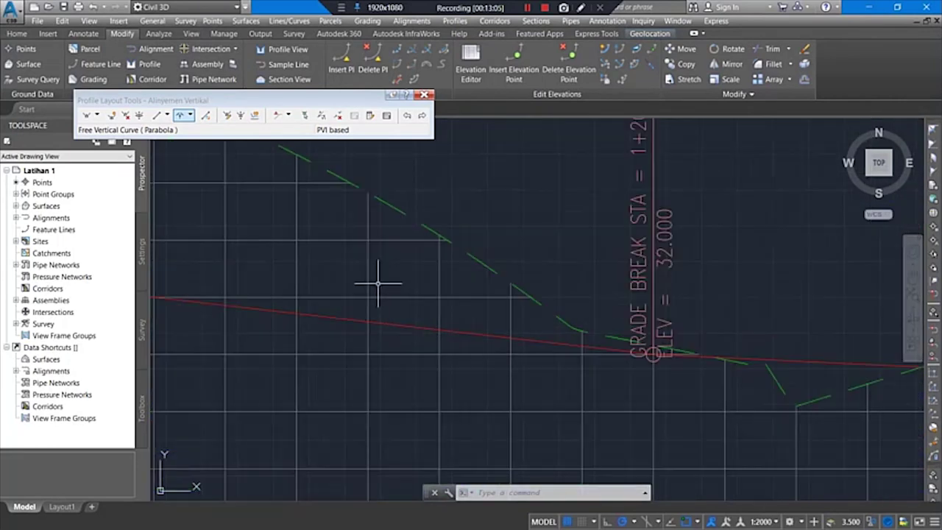
left_click(179, 117)
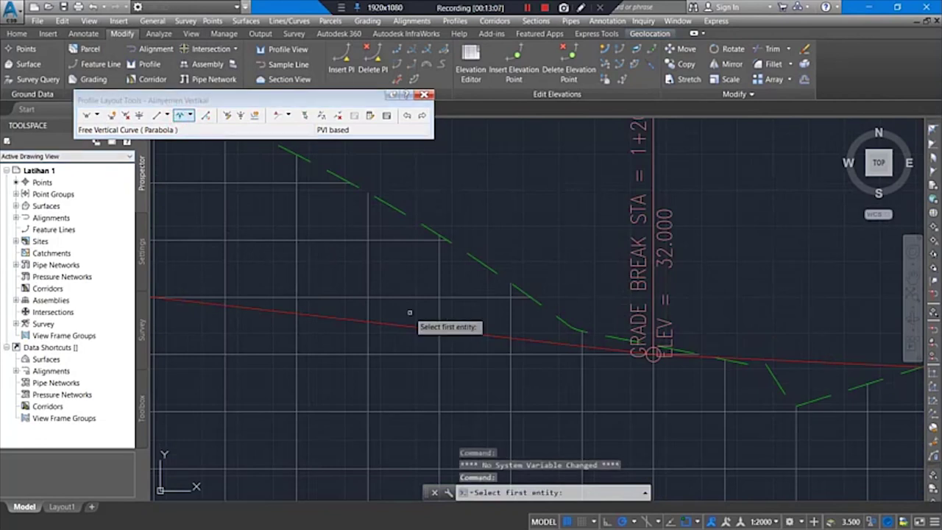
left_click(476, 333)
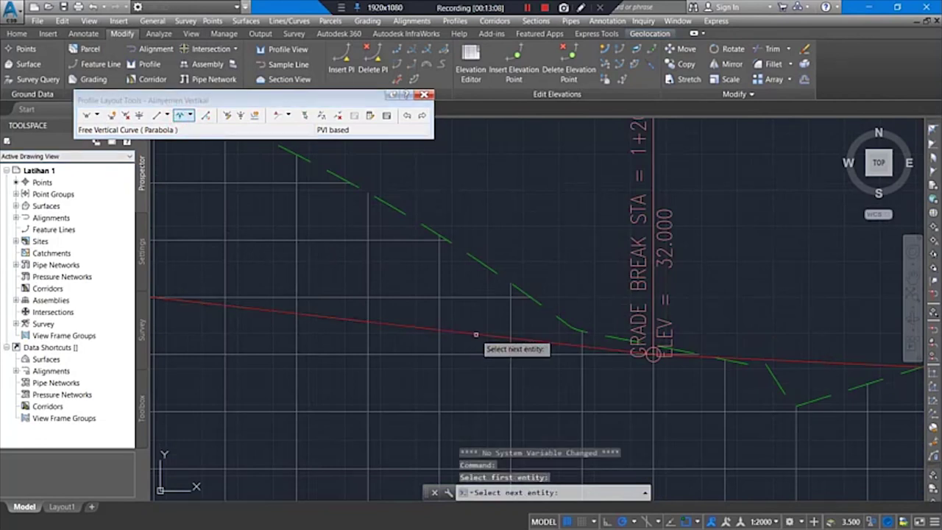
left_click(746, 361)
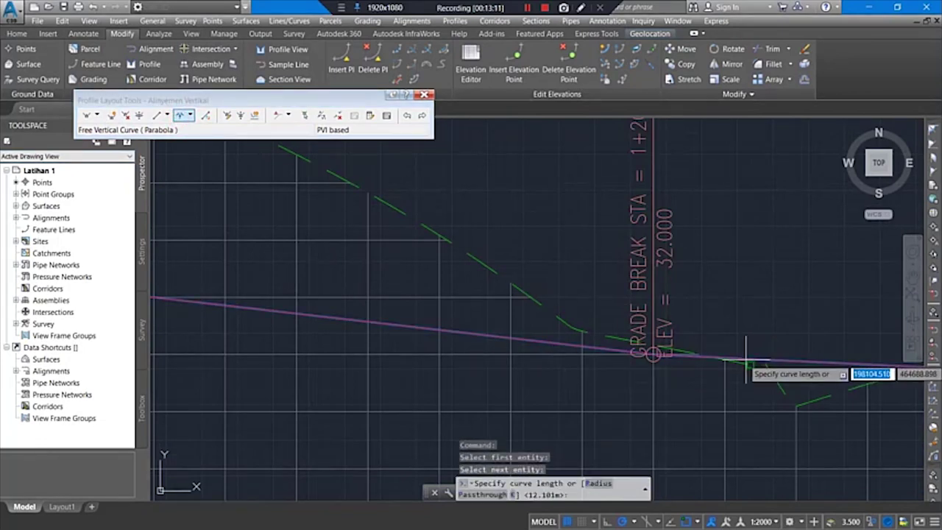
type("100")
key("Return")
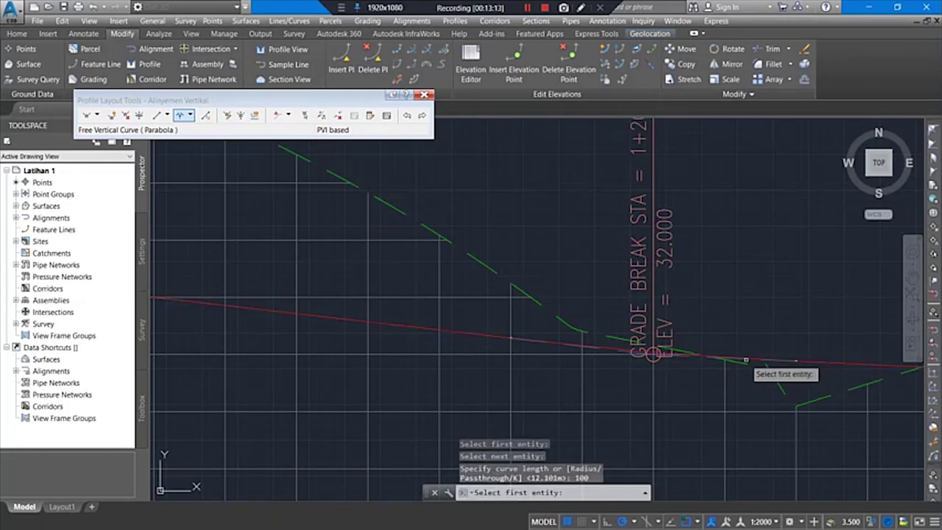
key("Return")
scroll(746, 361, "down", 5)
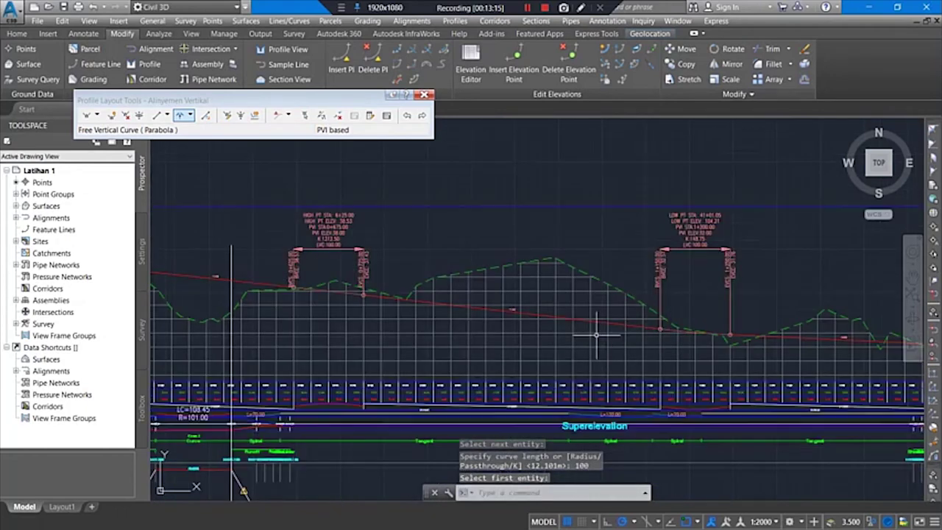
Examine the whole profile view and read the vertical curve labels at the PVIs at stations 0+300 and 0+675.
scroll(596, 334, "down", 3)
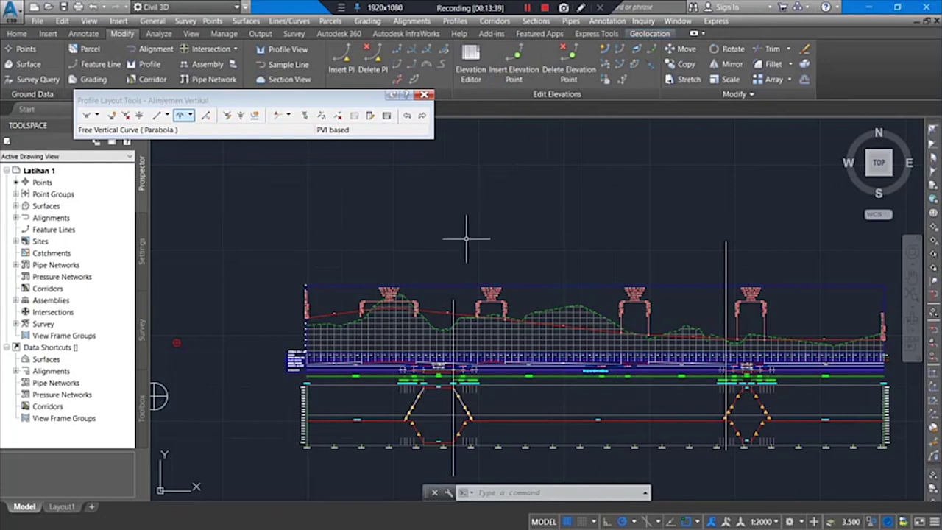
scroll(447, 303, "up", 3)
scroll(368, 269, "up", 2)
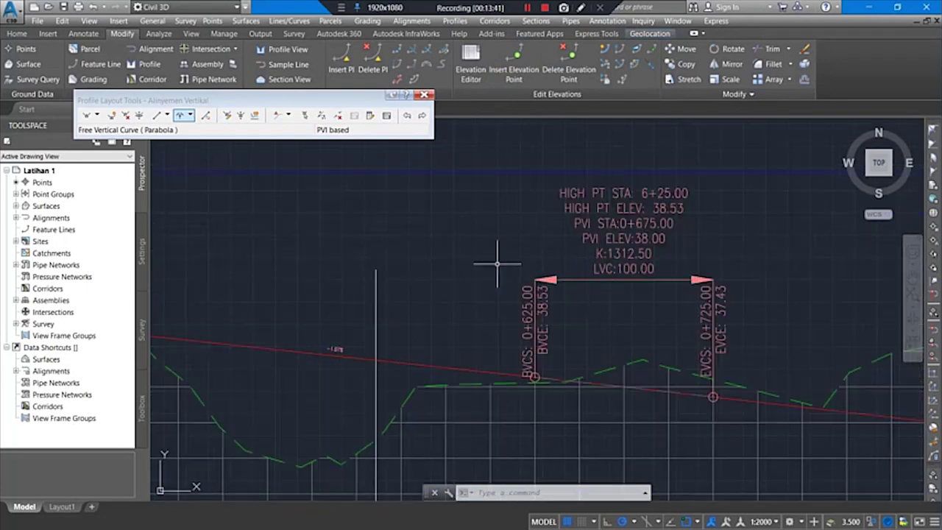
mouse_move(419, 243)
middle_mouse_down()
mouse_move(672, 265)
mouse_move(838, 260)
middle_mouse_up()
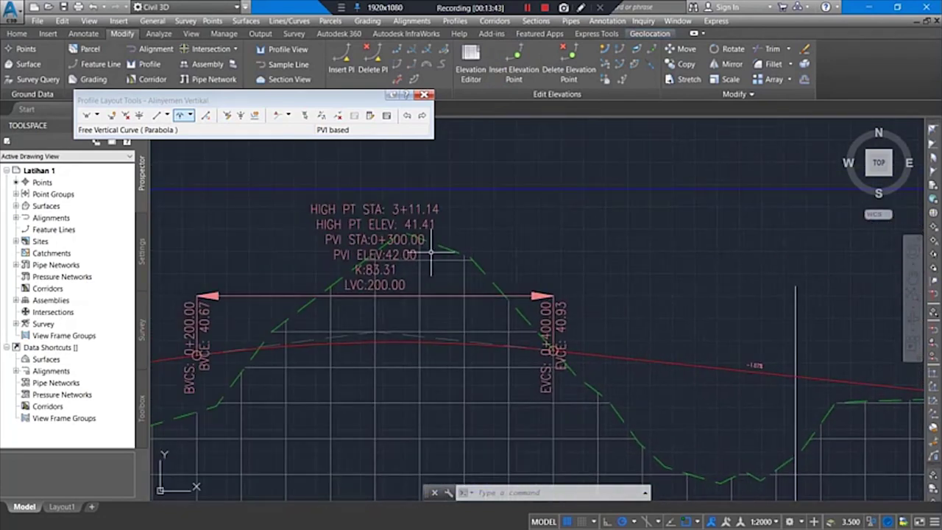
scroll(362, 254, "up", 2)
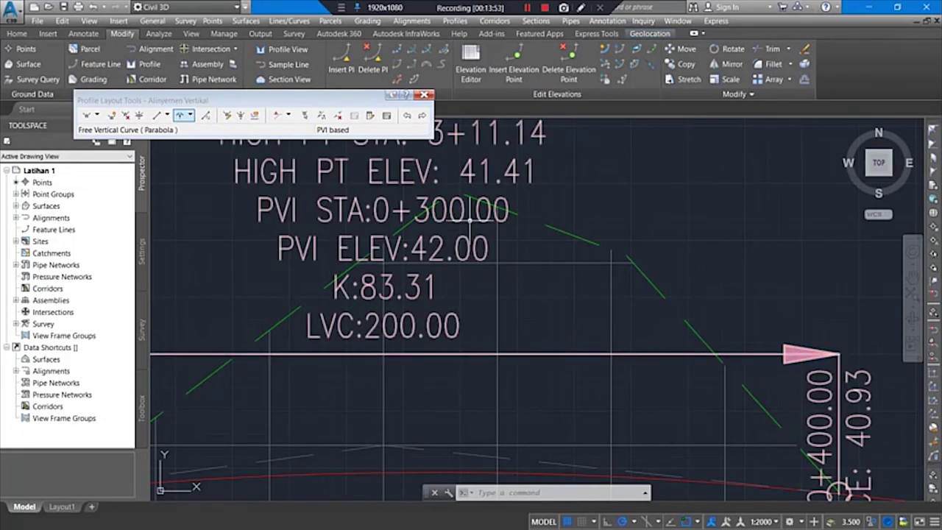
scroll(368, 207, "down", 4)
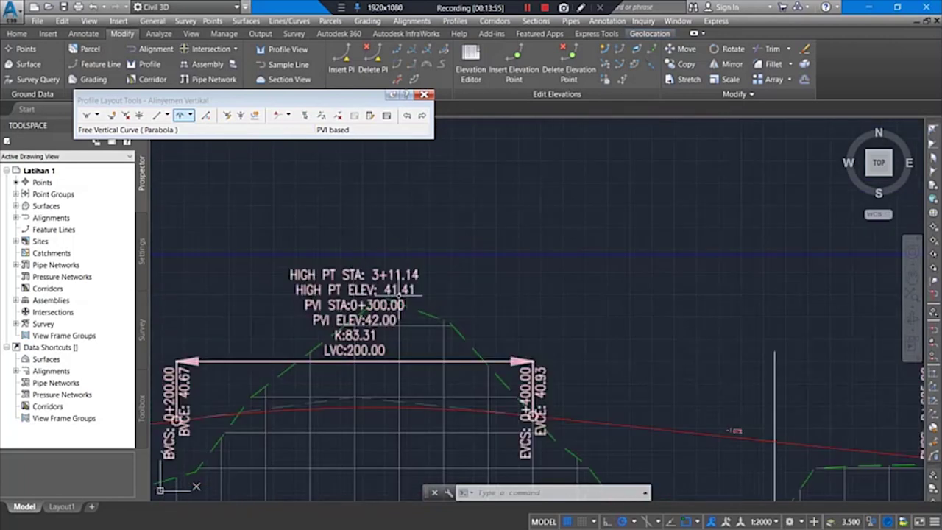
middle_click_drag(518, 298, 345, 223)
middle_click_drag(568, 280, 346, 272)
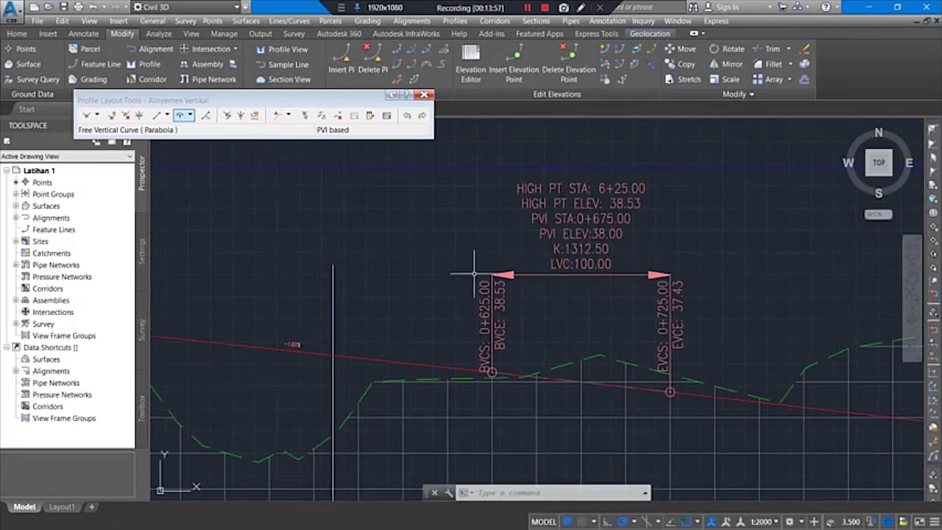
middle_click_drag(549, 233, 442, 290)
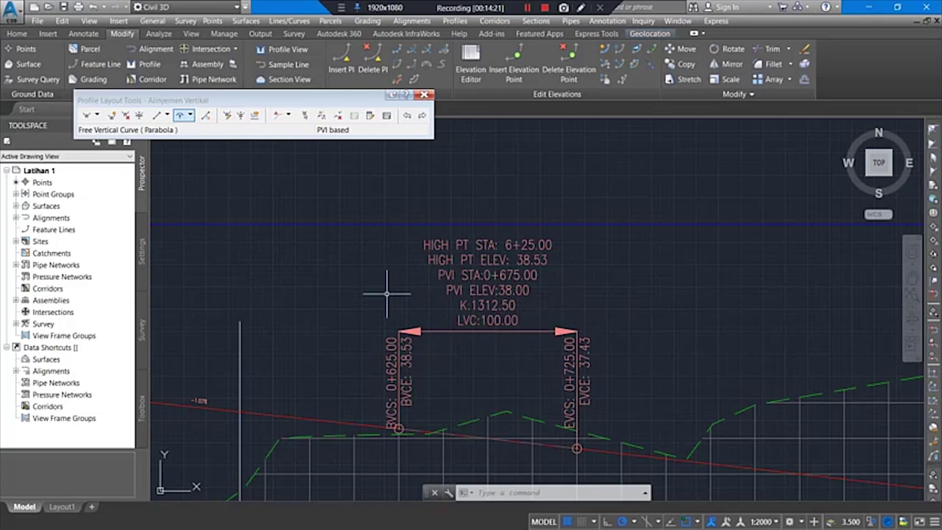
scroll(386, 293, "down", 2)
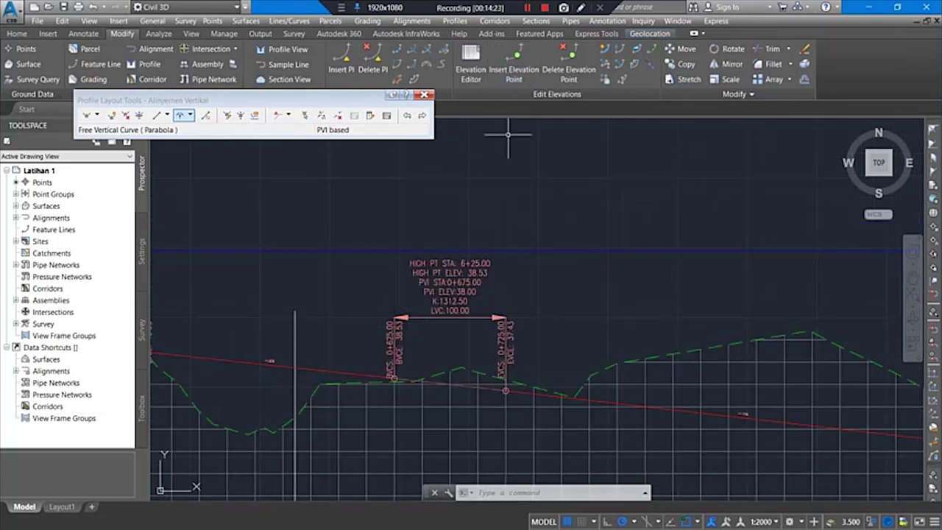
Select the layout profile and compare the vertical curve at station 1+625 with the horizontal curve and superelevation bands below it.
left_click(527, 8)
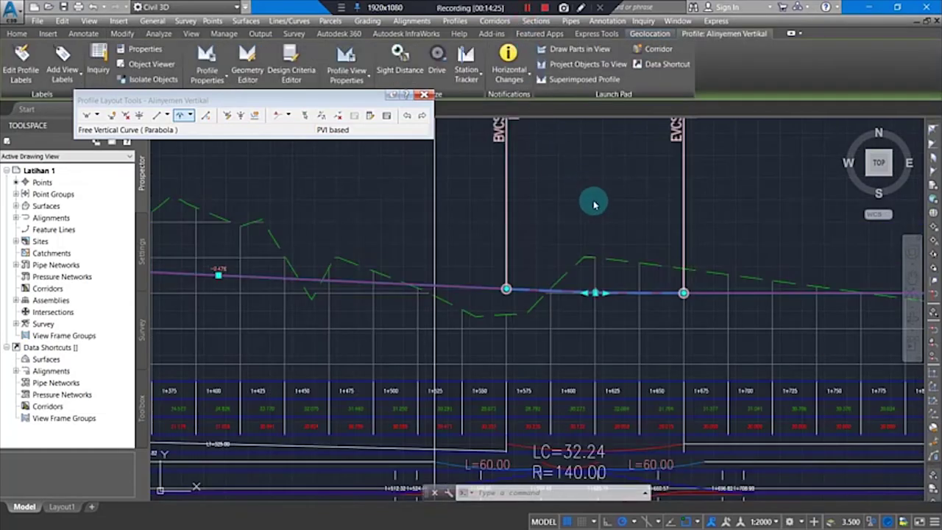
middle_click_drag(639, 239, 533, 69)
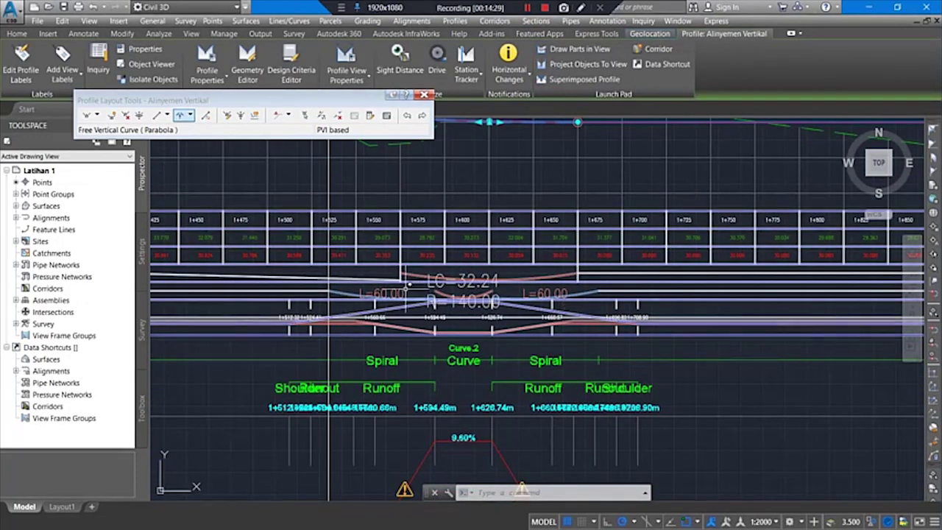
middle_click_drag(544, 159, 554, 245)
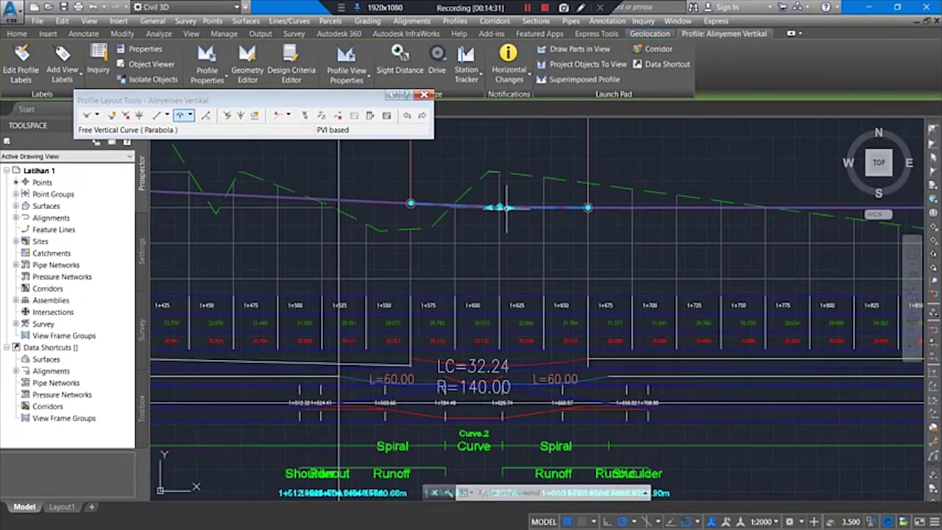
Move the PVI at station 1+625 past the horizontal curve to about station 1+775, elevation 29.29 m, and lengthen its vertical curve to about 141.43 m.
left_click(508, 208)
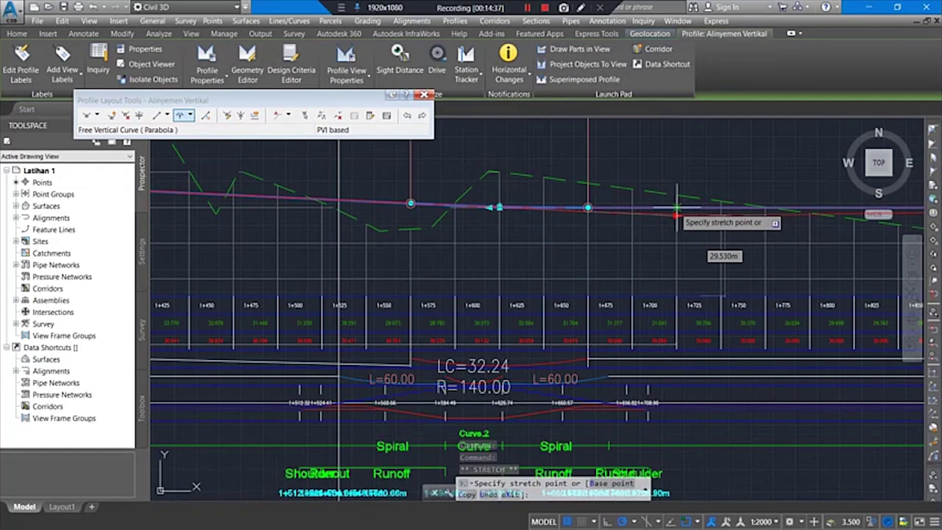
scroll(662, 235, "down", 4)
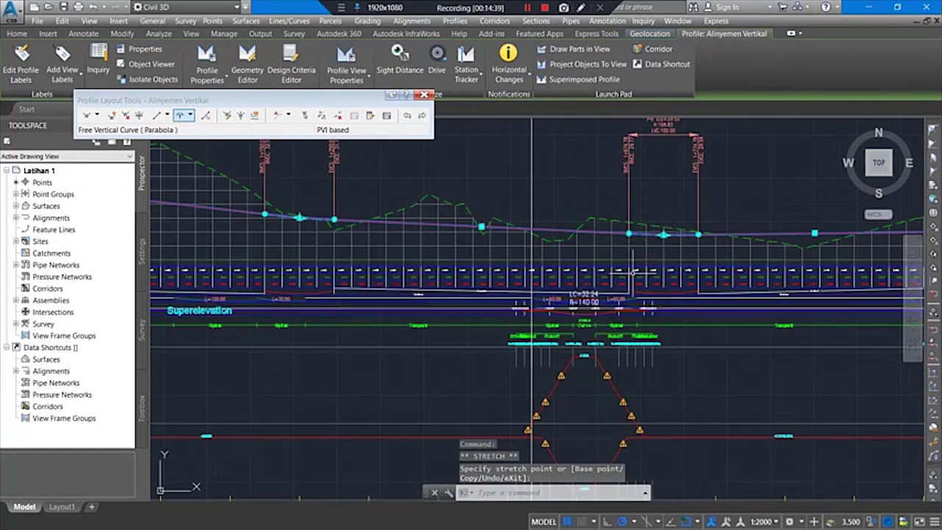
left_click(663, 234)
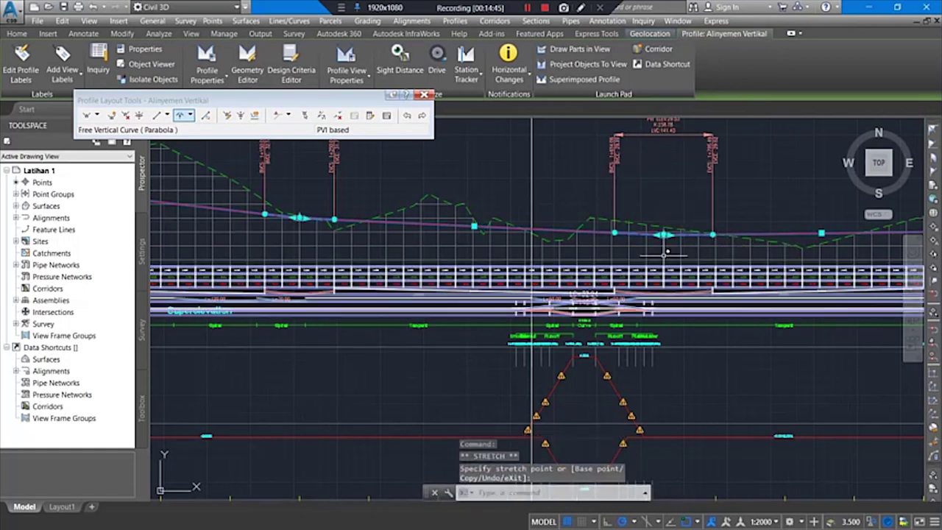
scroll(658, 236, "up", 5)
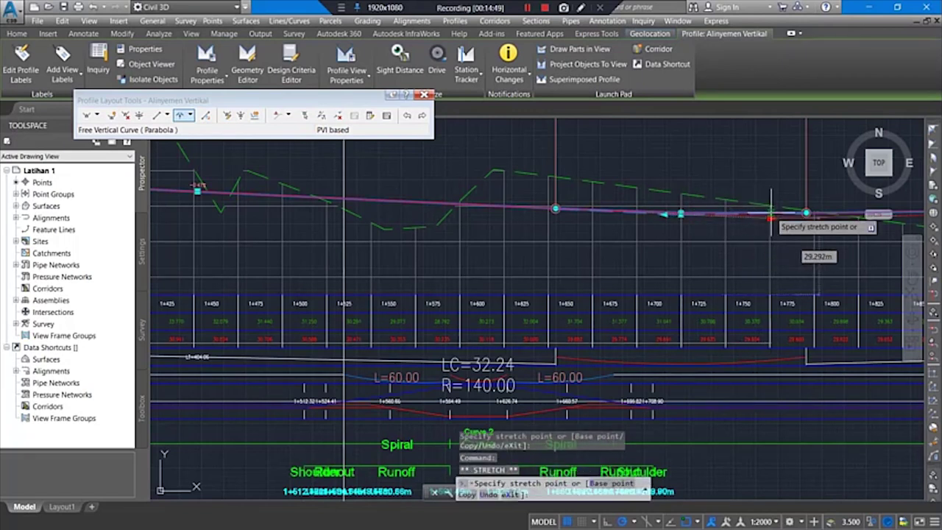
scroll(652, 268, "down", 4)
scroll(653, 274, "down", 3)
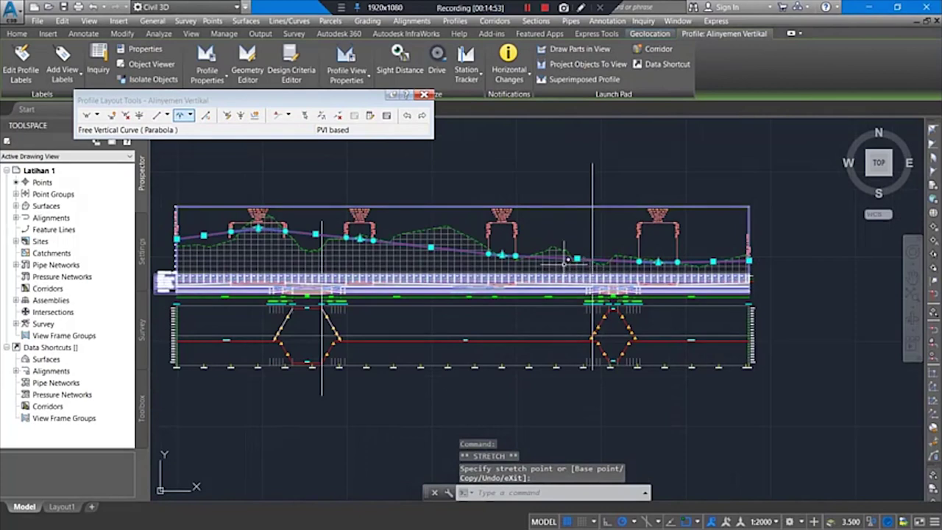
Examine the vertical curves along the profile, including the one at station 1+200, against the horizontal curve and superelevation bands below.
left_click(577, 259)
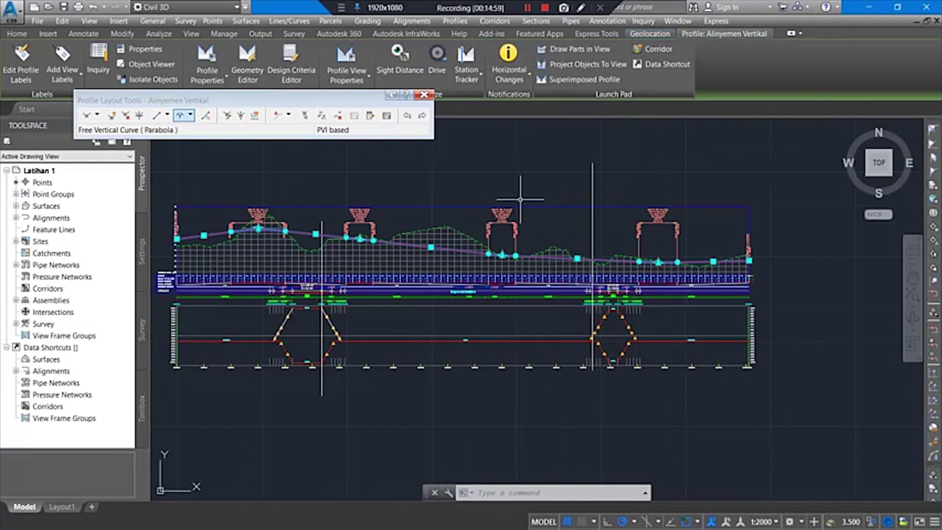
scroll(482, 291, "up", 5)
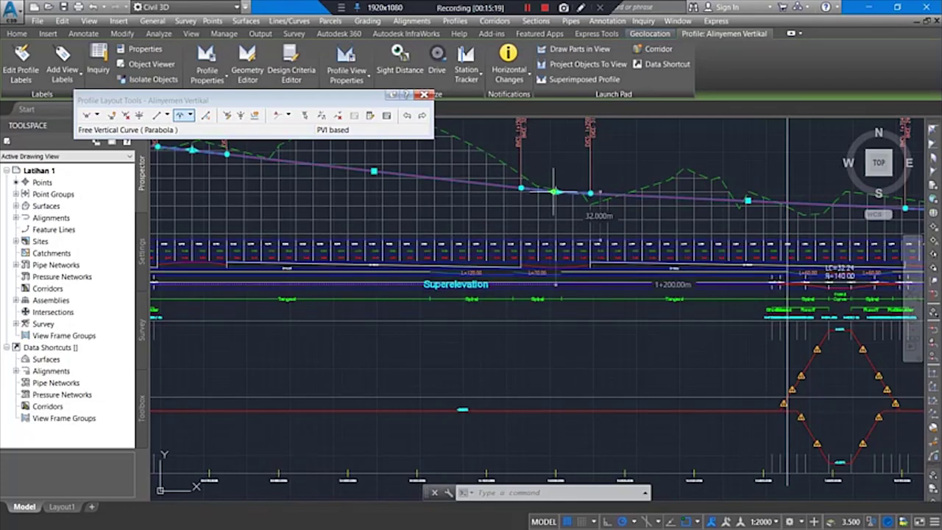
left_click(554, 193)
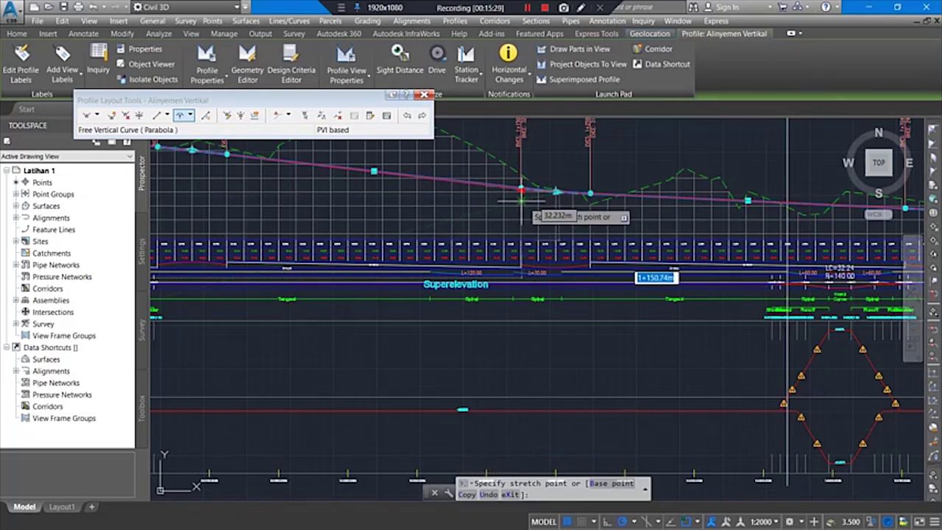
key("Escape")
middle_click_drag(594, 281, 434, 267)
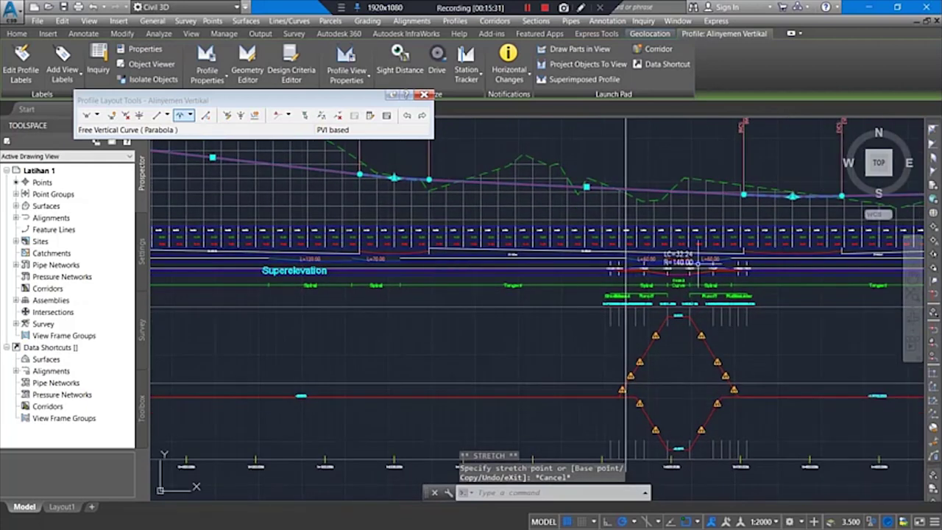
mouse_move(299, 266)
middle_mouse_down()
mouse_move(498, 265)
mouse_move(579, 245)
middle_mouse_up()
middle_click_drag(216, 287, 355, 295)
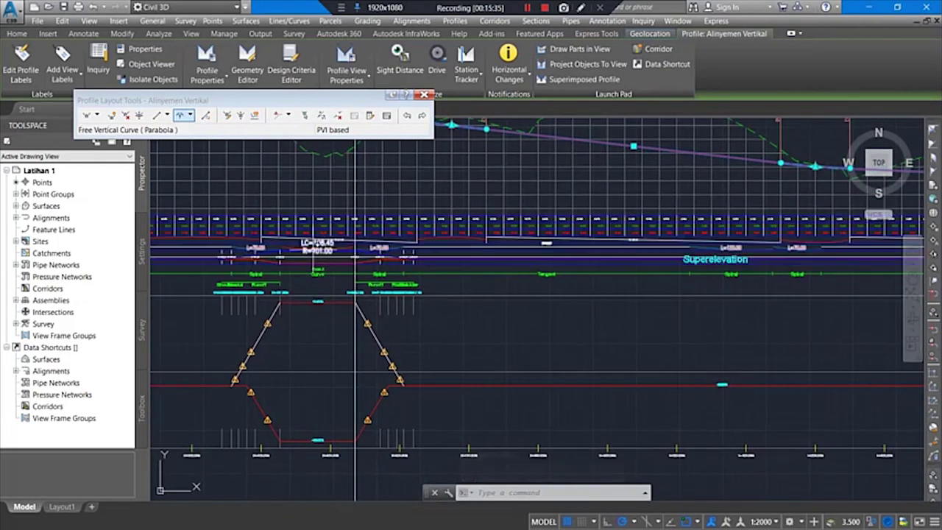
middle_click_drag(665, 254, 465, 262)
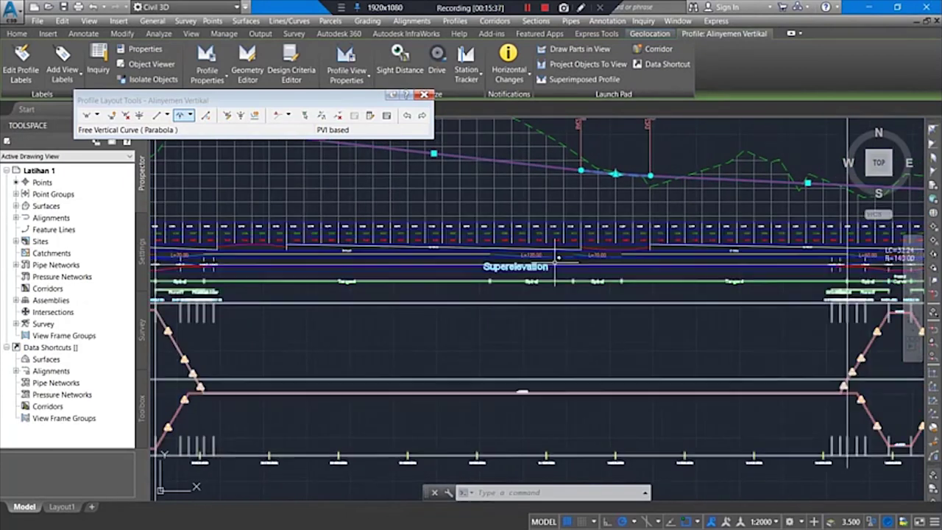
middle_click_drag(559, 267, 362, 342)
middle_click_drag(499, 277, 318, 229)
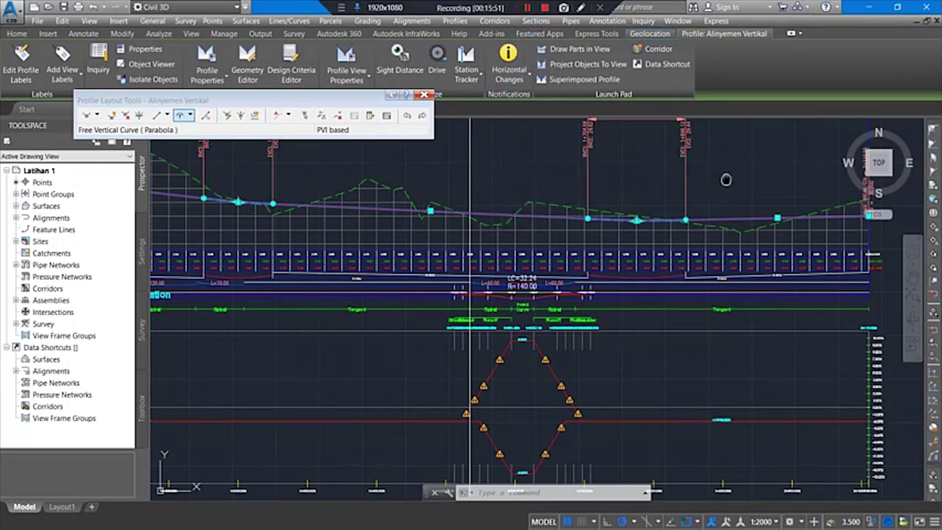
scroll(726, 179, "up", 4)
scroll(357, 220, "down", 5)
middle_click_drag(547, 205, 681, 210)
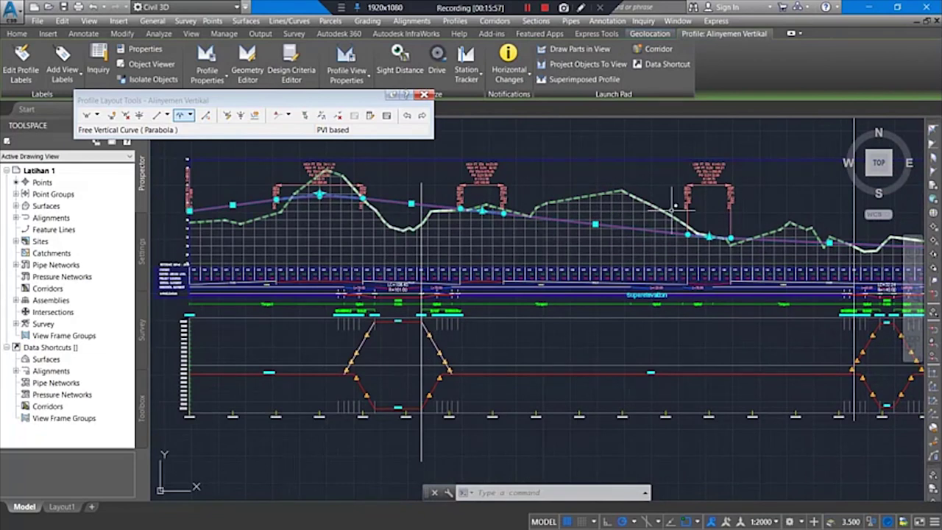
Insert a PVI on the final tangent of the layout profile at about station 1+927, elevation 29.61 m.
scroll(530, 221, "up", 5)
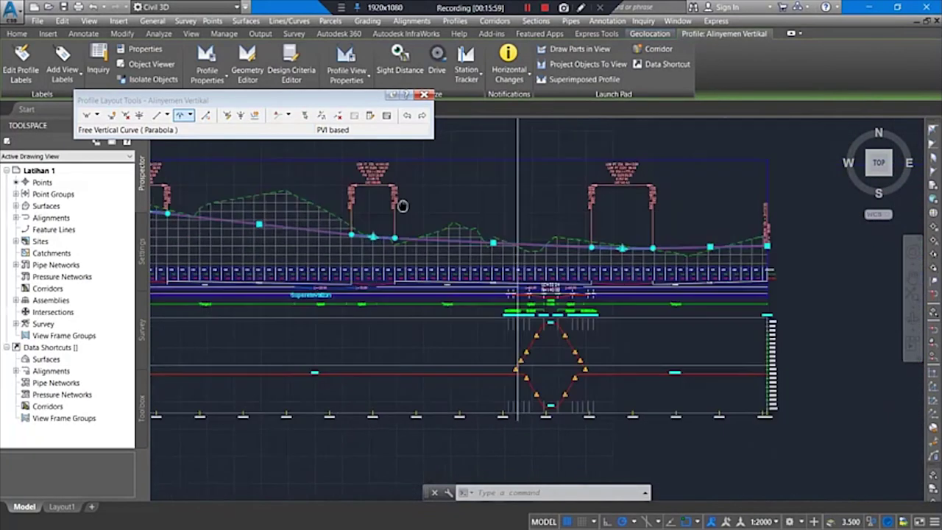
scroll(538, 221, "up", 5)
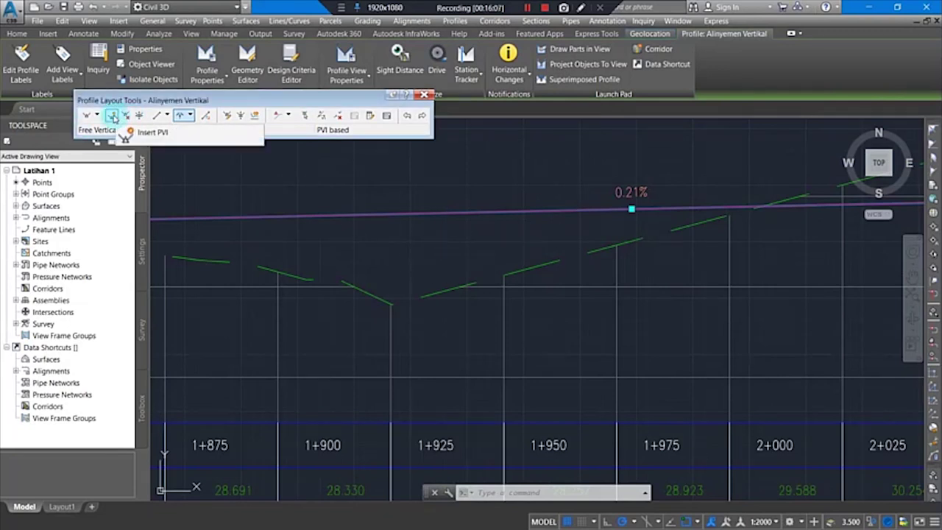
left_click(110, 116)
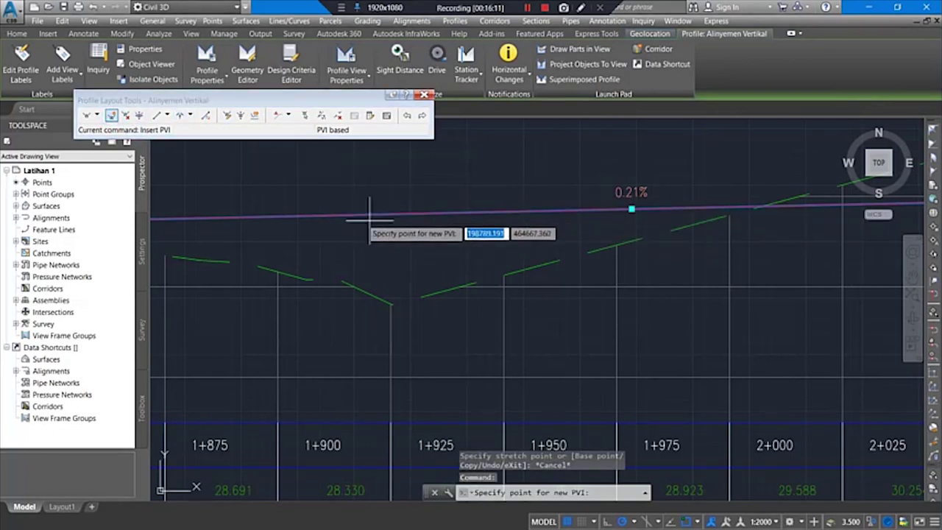
scroll(383, 215, "down", 4)
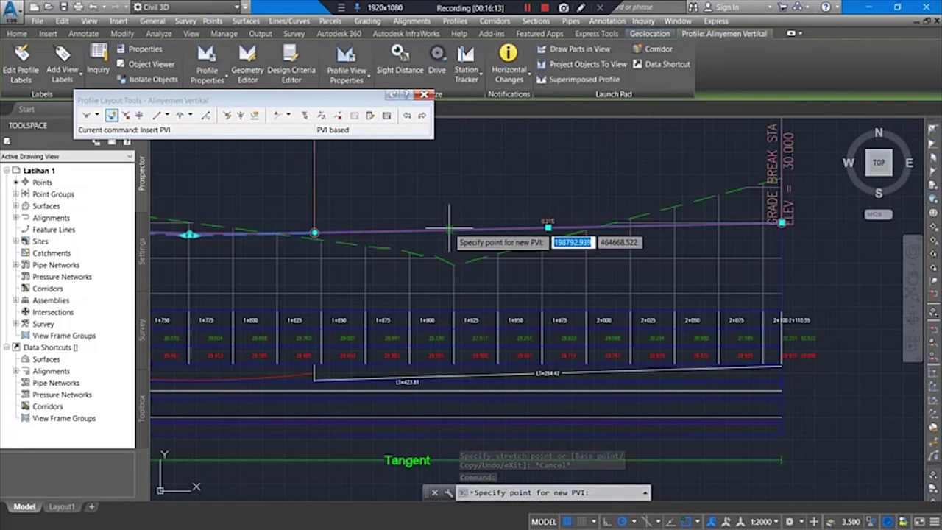
left_click(457, 230)
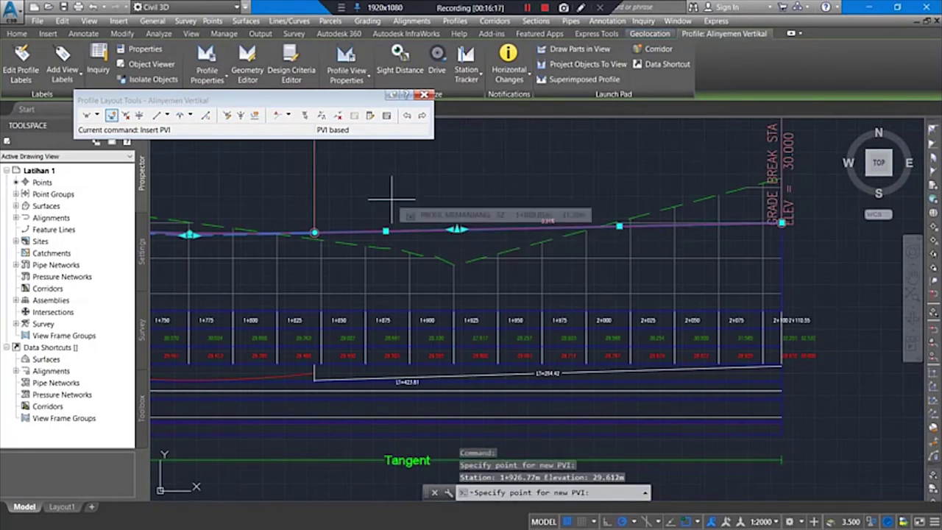
key("Escape")
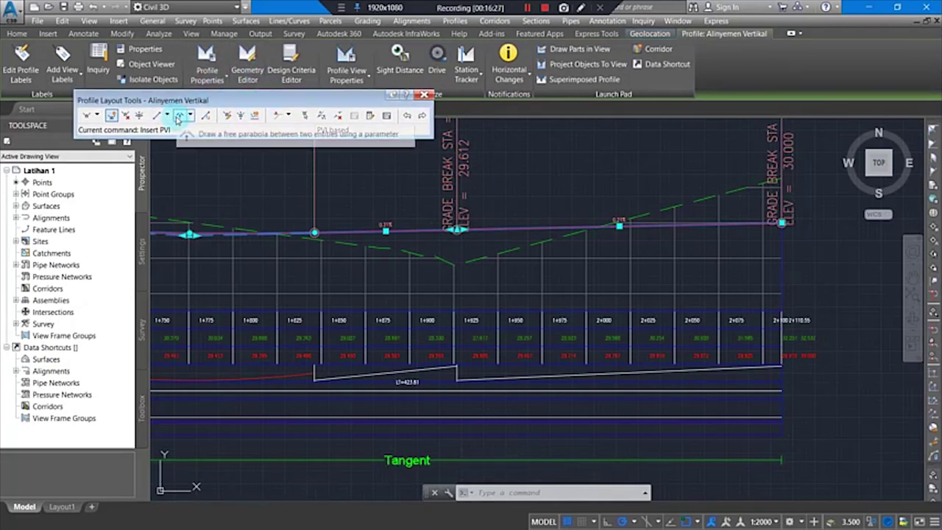
key("Escape")
Lower the PVI near station 1+927 toward the low point of the existing ground, to about elevation 27.89 m.
left_click(456, 229)
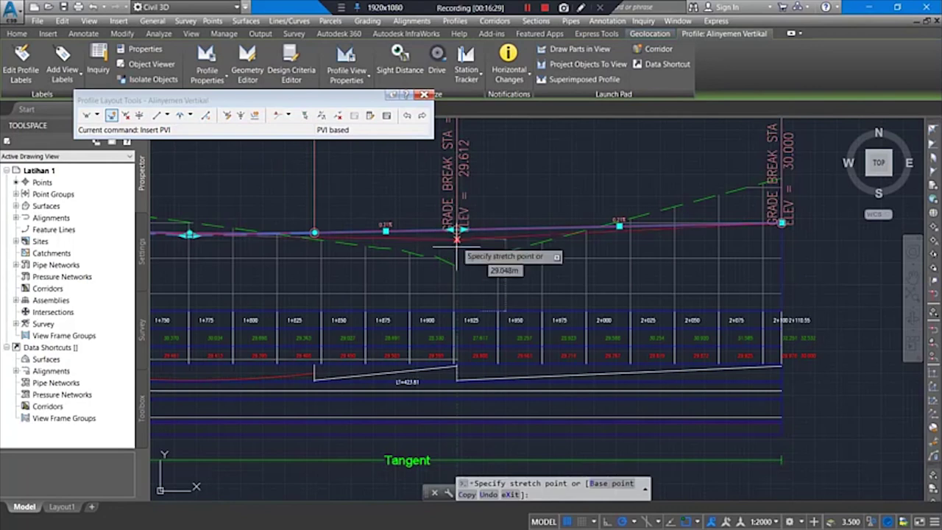
left_click(456, 264)
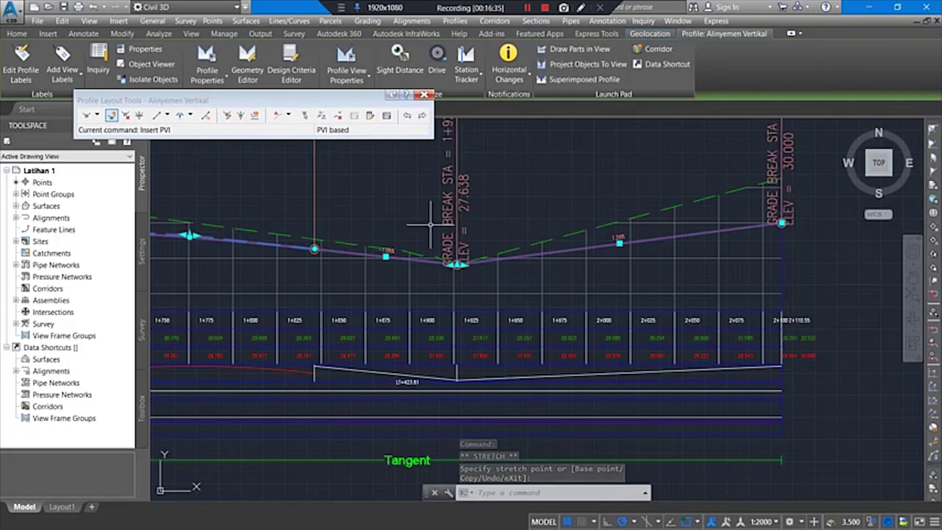
left_click(456, 263)
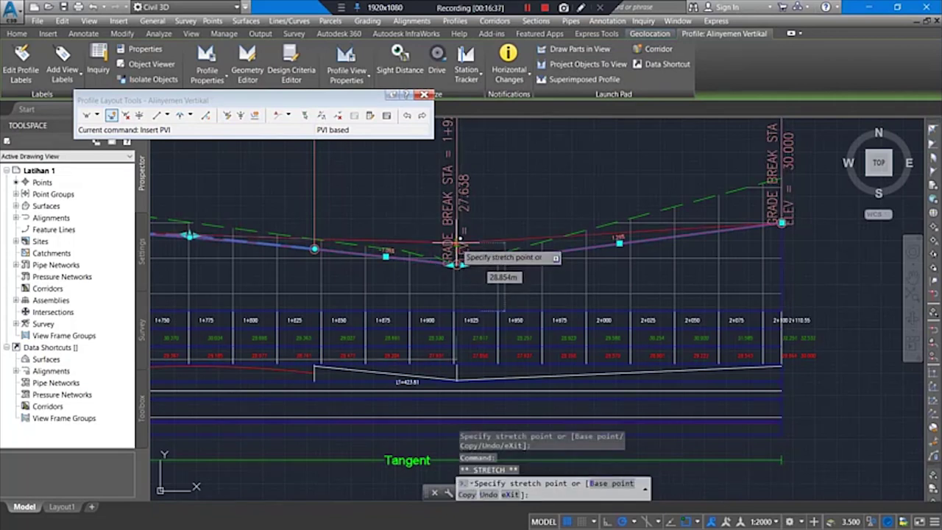
left_click(451, 259)
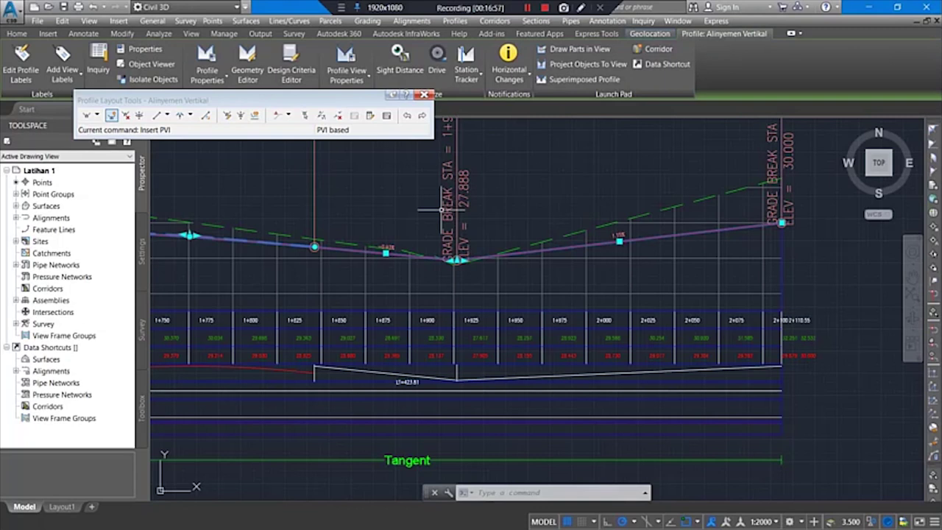
Add a free parabolic vertical curve with a length of 100 m between the two tangents meeting near station 1+927.
scroll(454, 244, "down", 2)
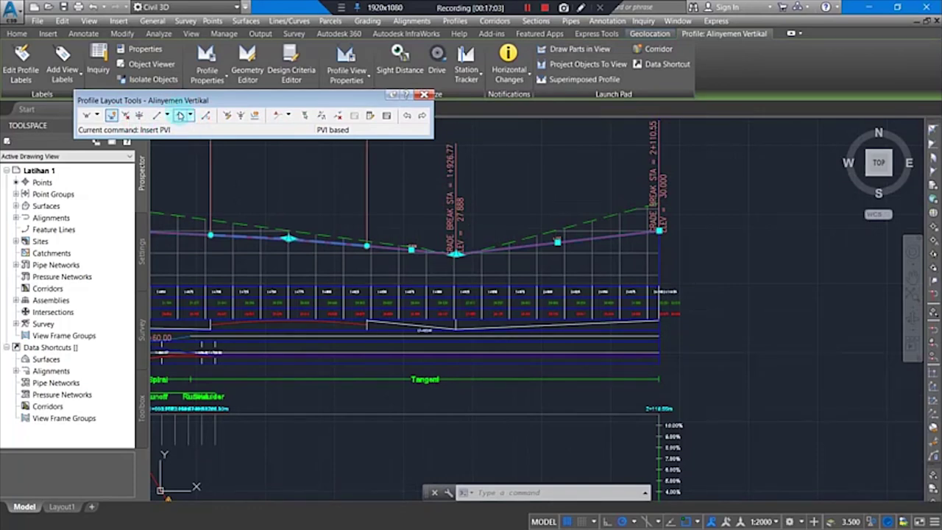
left_click(191, 118)
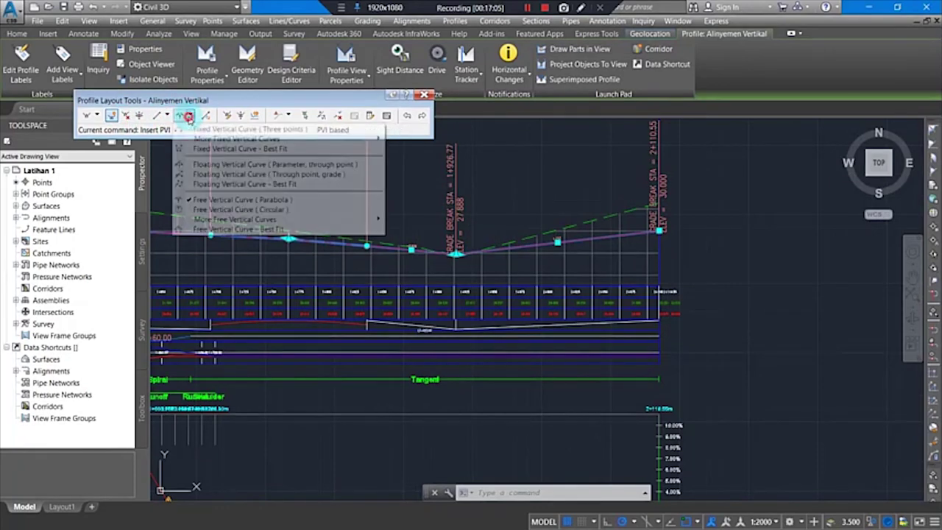
left_click(220, 204)
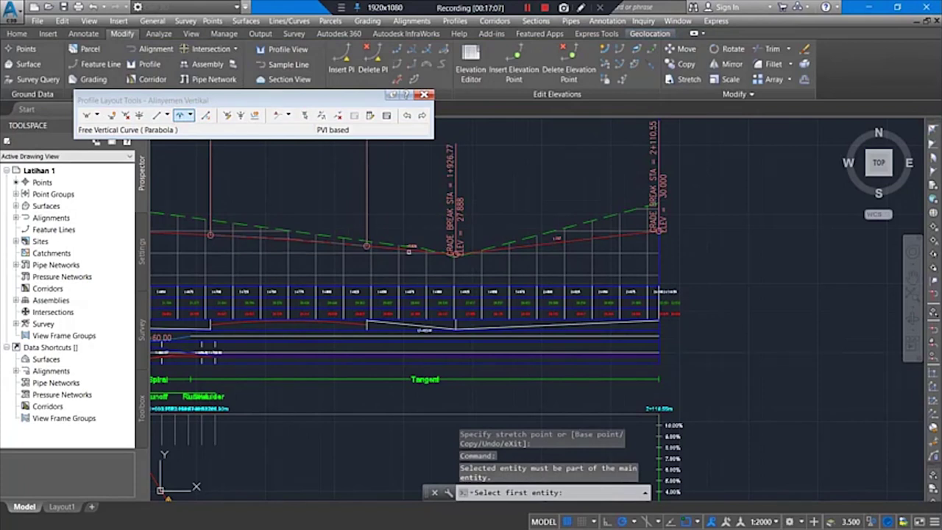
scroll(406, 248, "up", 4)
left_click(406, 247)
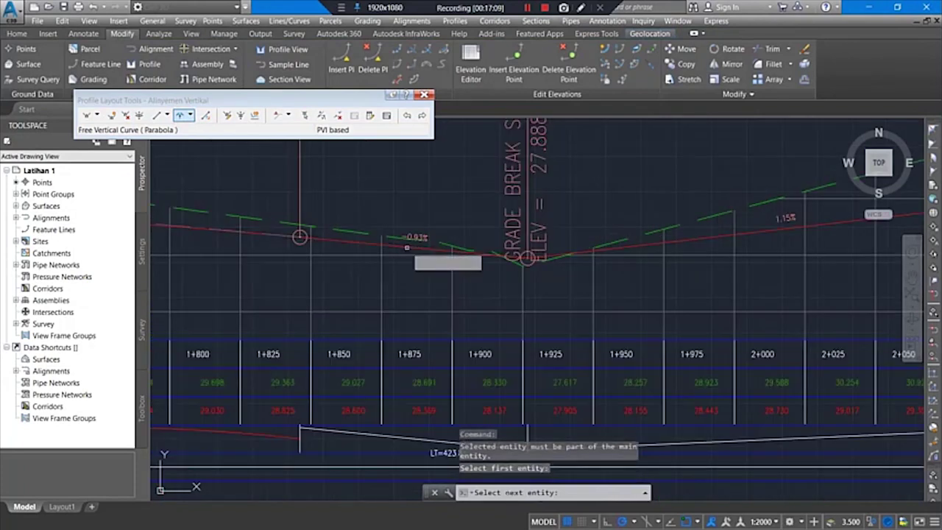
left_click(597, 243)
type("100")
key("Return")
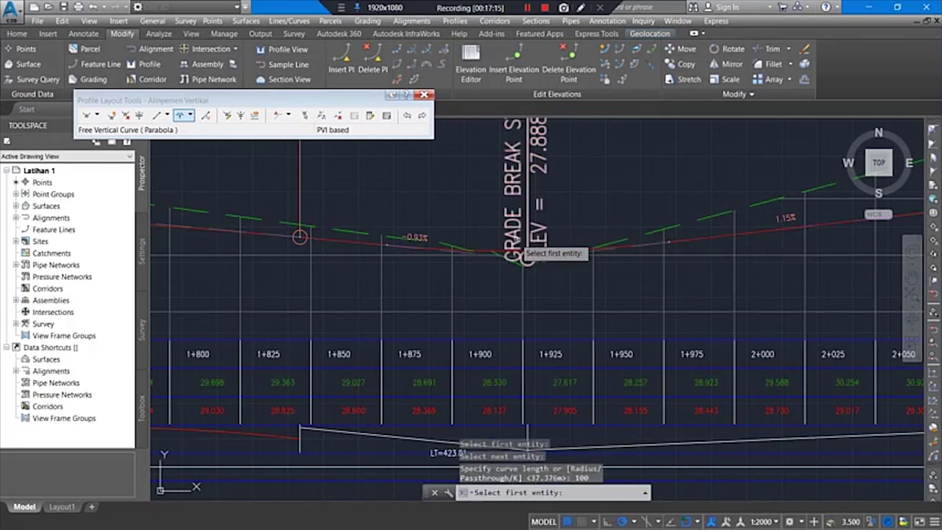
key("Return")
Review the grades, curve types, curve lengths and K values of all PVIs in the profile entities table.
scroll(552, 241, "down", 2)
scroll(552, 240, "down", 3)
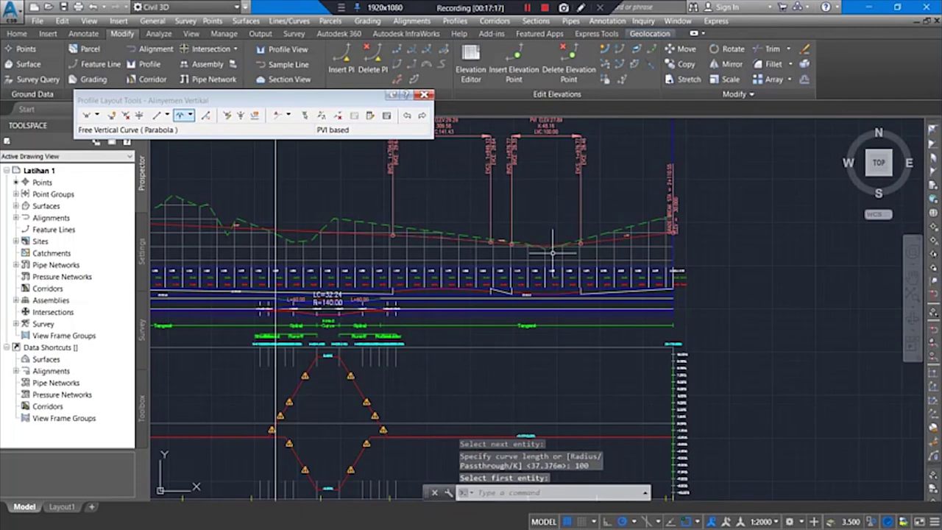
middle_click_drag(504, 136, 477, 217)
left_click(388, 116)
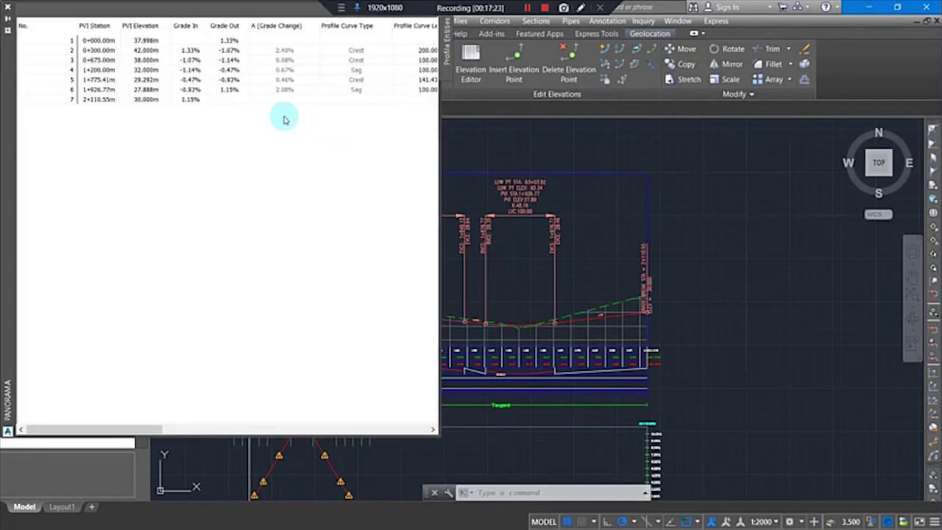
left_click_drag(144, 430, 214, 433)
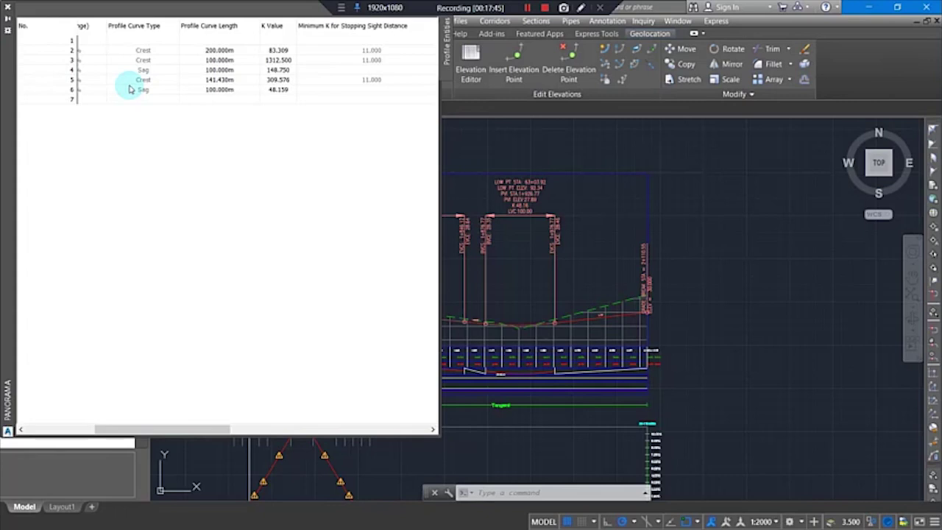
left_click(7, 9)
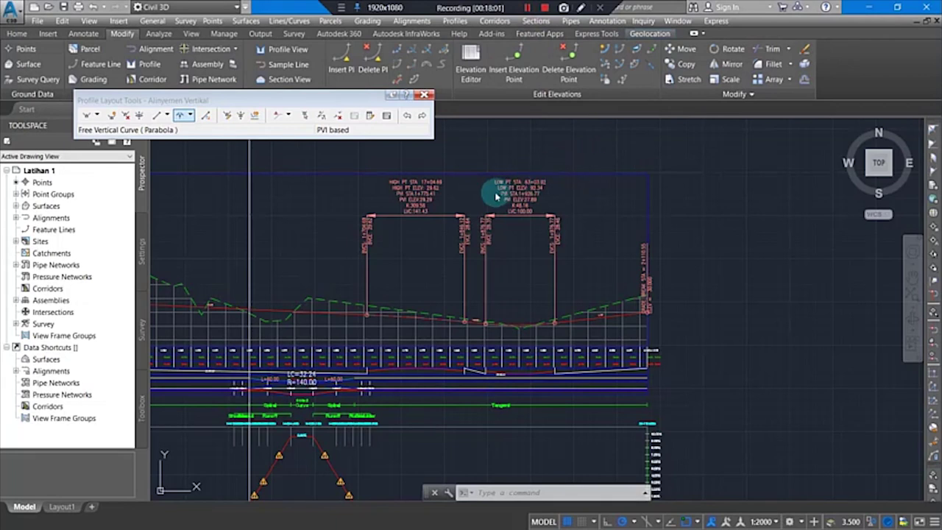
scroll(453, 184, "down", 3)
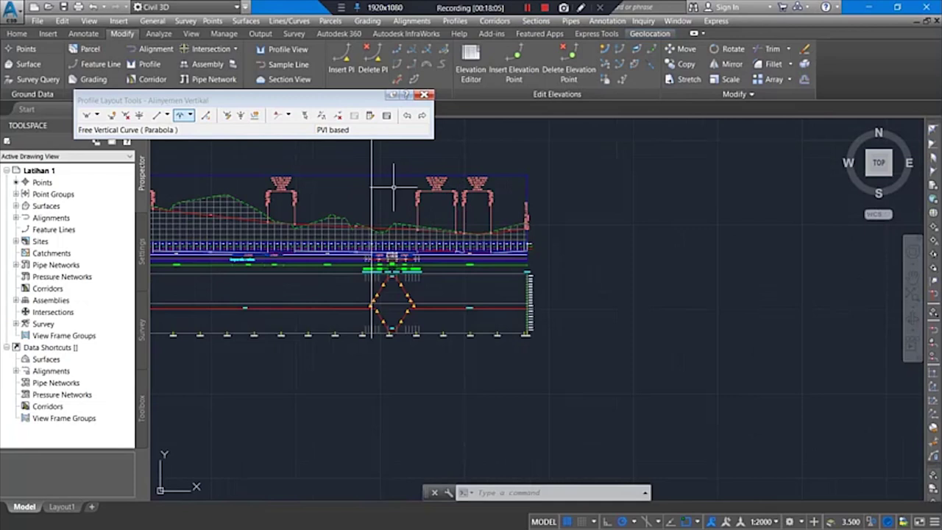
scroll(379, 190, "down", 2)
left_click(493, 21)
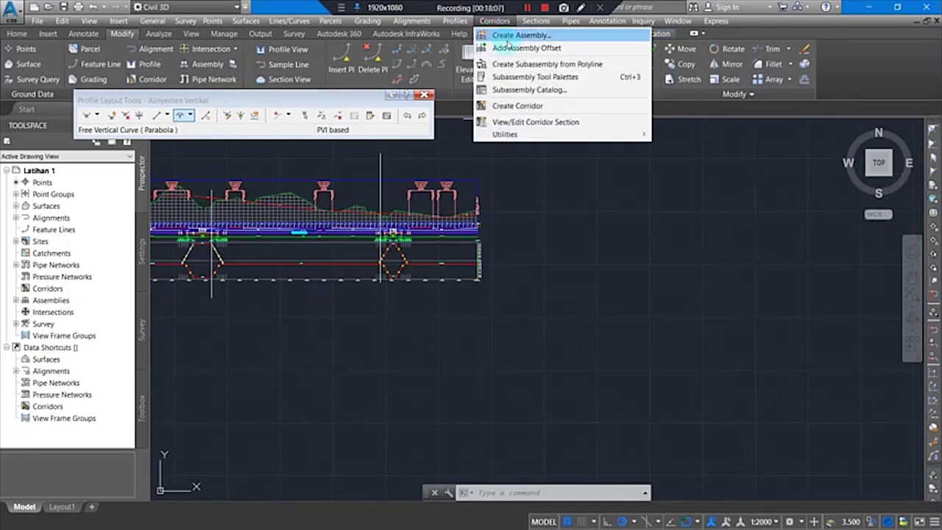
left_click(506, 36)
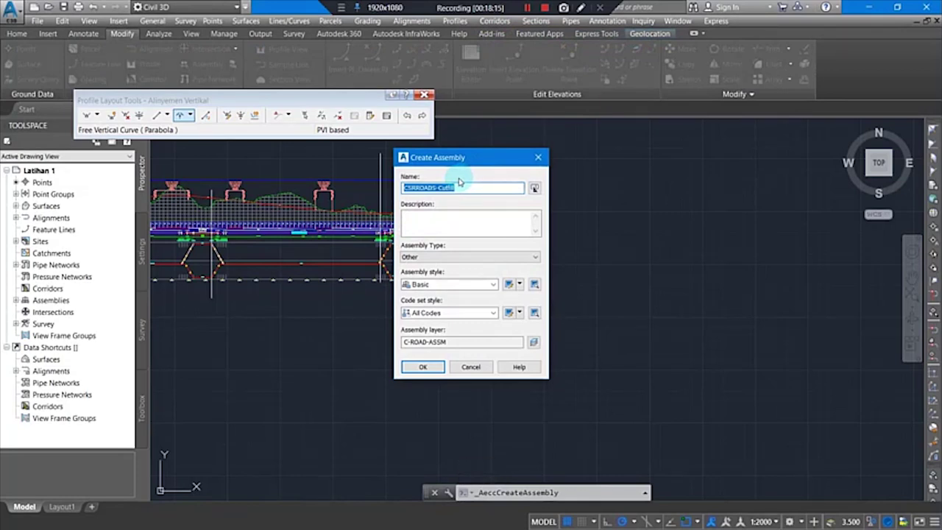
left_click(527, 7)
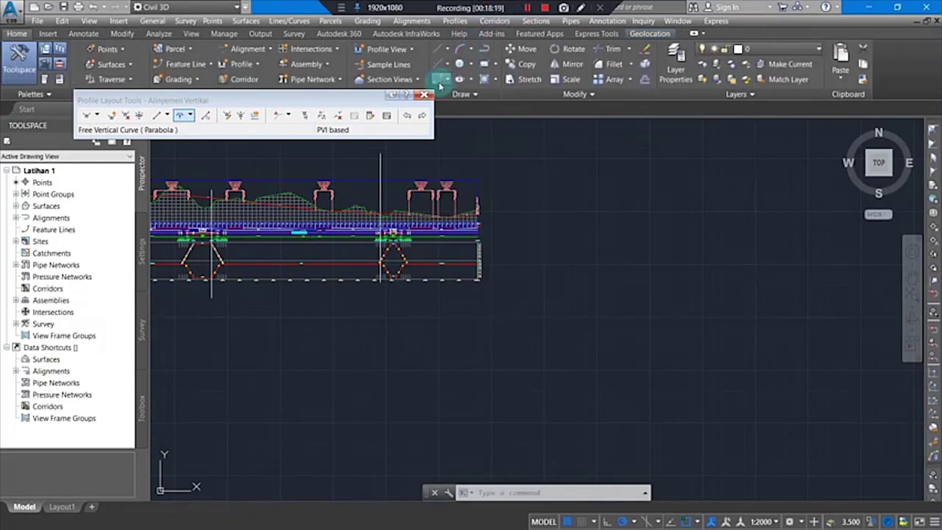
Close the profile layout tools and display the Assemblies - Metric set of the Civil Metric Subassemblies palette.
left_click(424, 96)
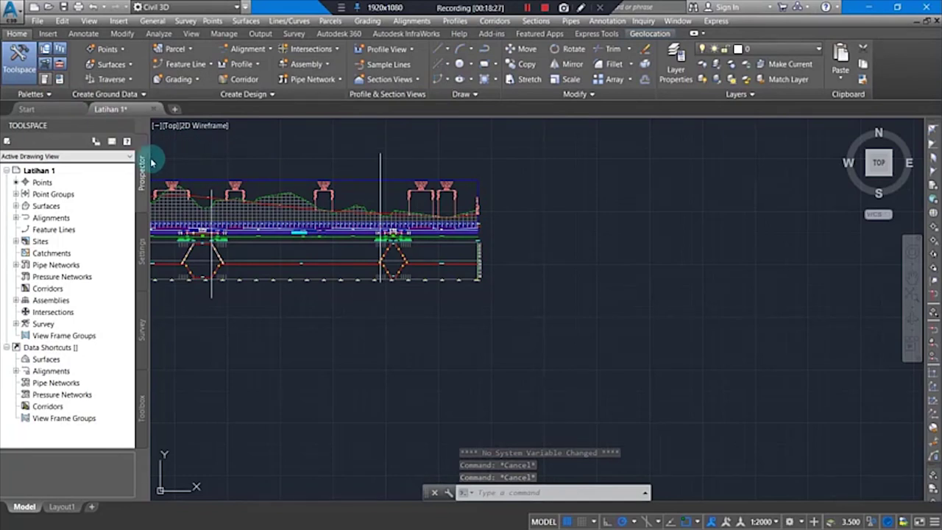
left_click(46, 78)
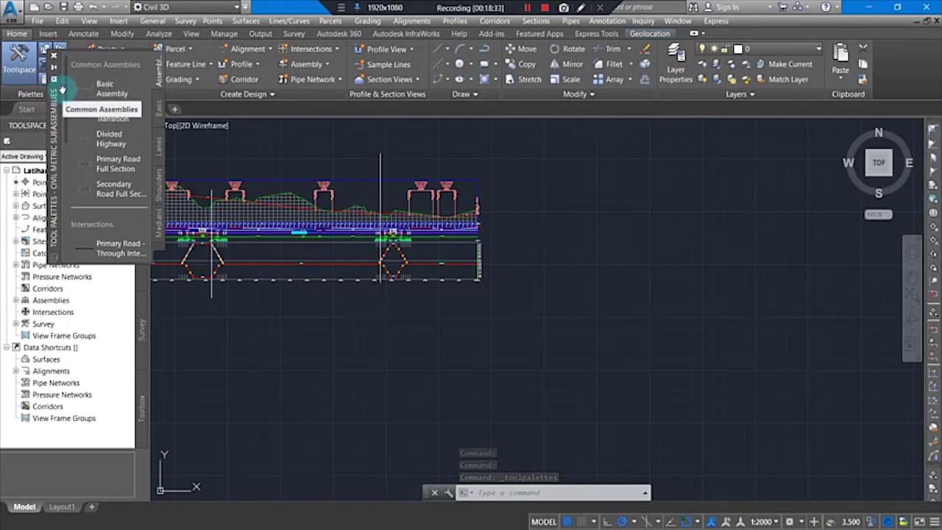
left_click(159, 250)
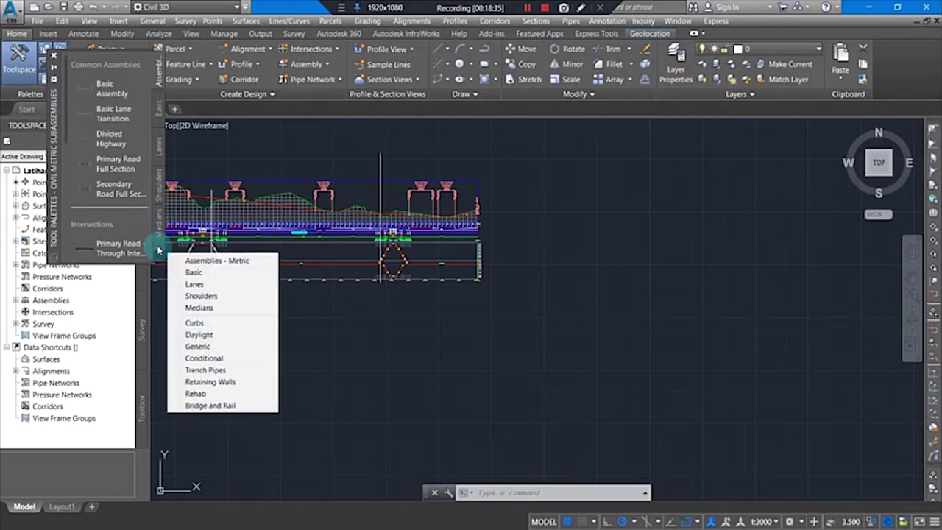
left_click(213, 260)
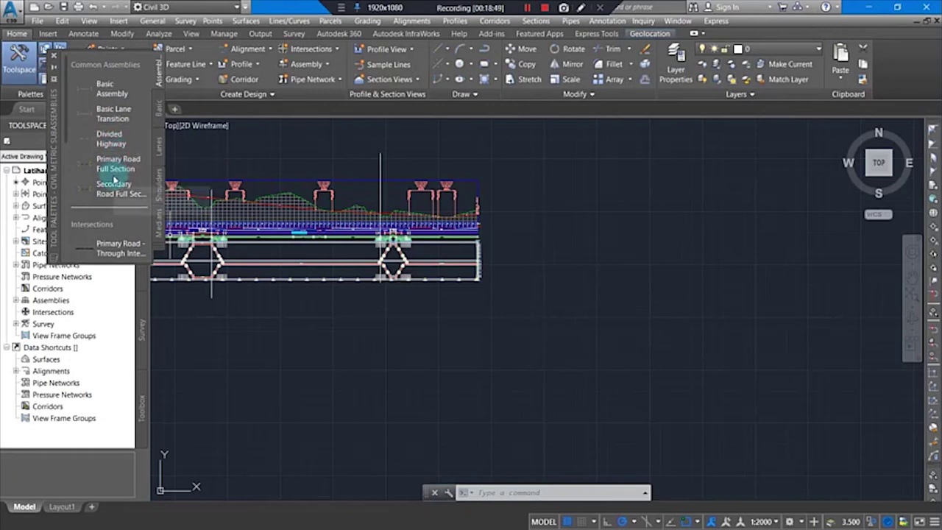
Place the ready-made Divided Highway assembly in the empty drawing area beside the profile view and end the placement.
left_click(107, 163)
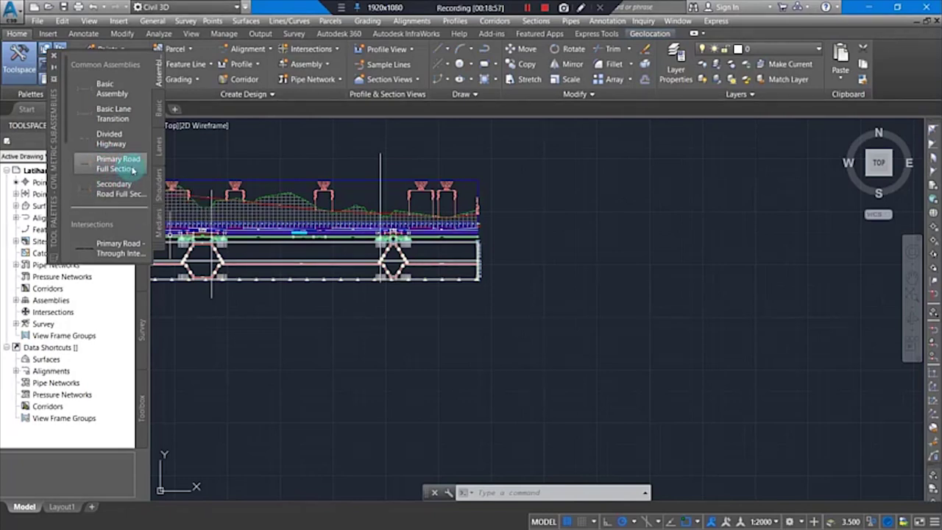
left_click(120, 137)
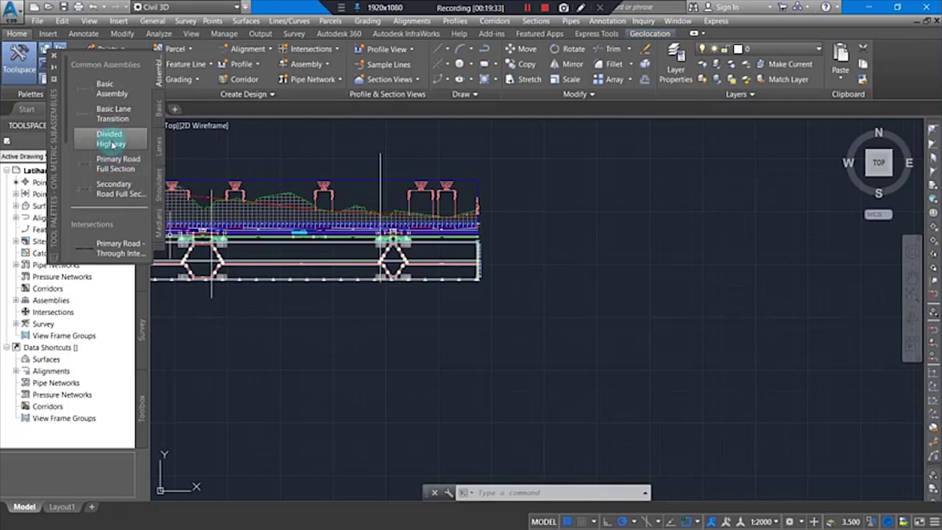
mouse_move(156, 153)
left_mouse_down()
mouse_move(258, 159)
mouse_move(391, 196)
left_mouse_up()
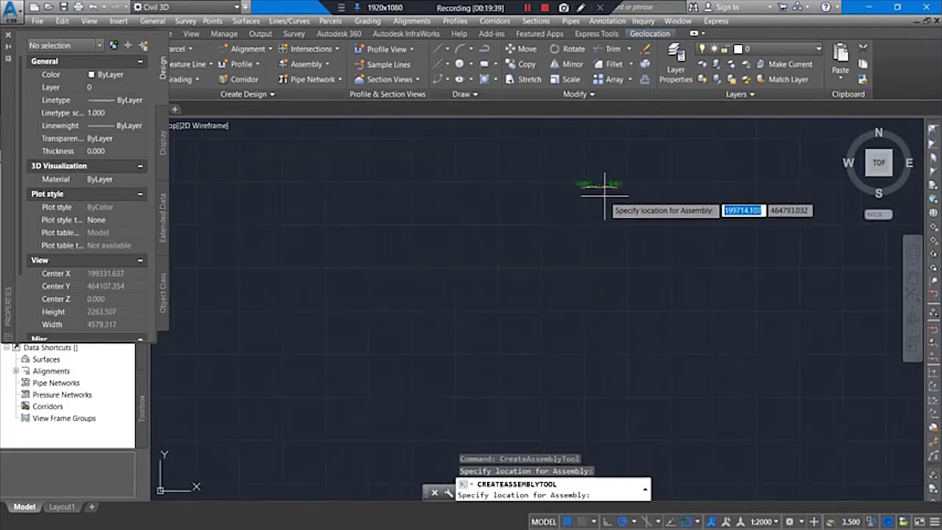
scroll(567, 204, "up", 8)
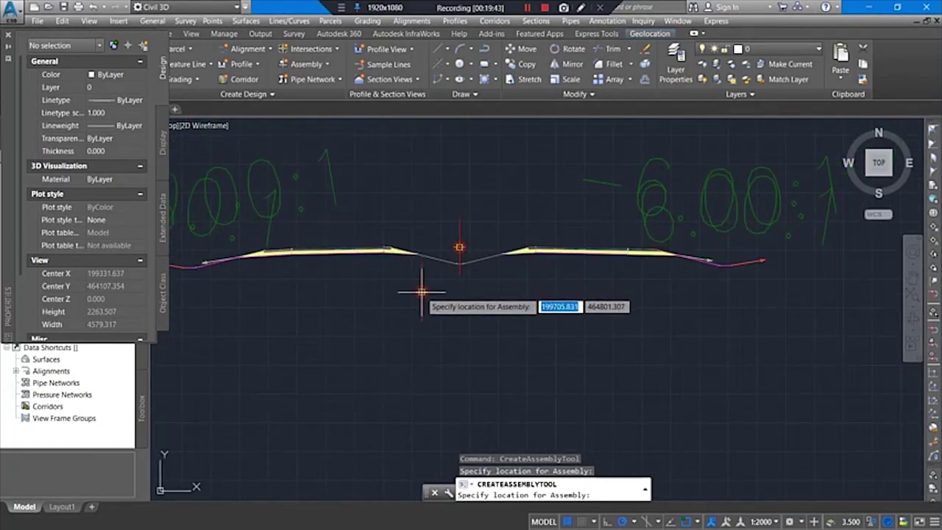
scroll(418, 290, "down", 4)
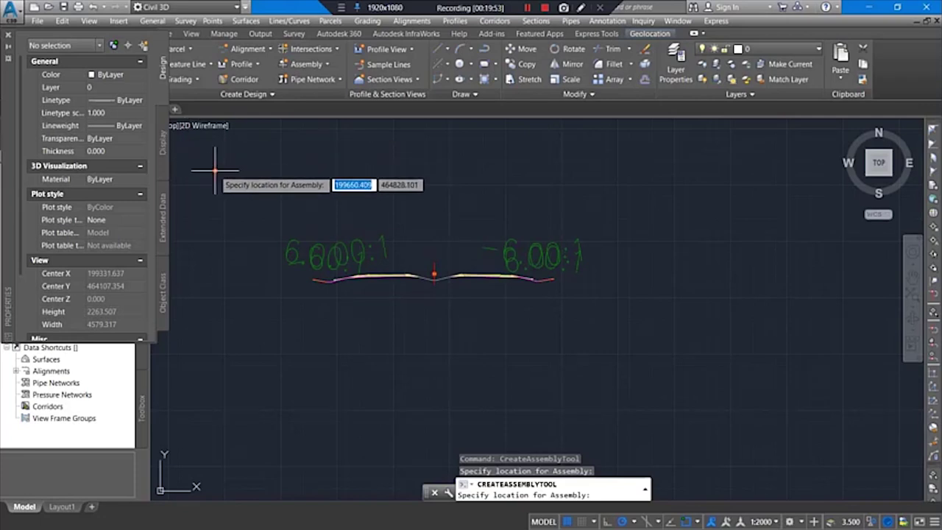
left_click(184, 159)
key("Escape")
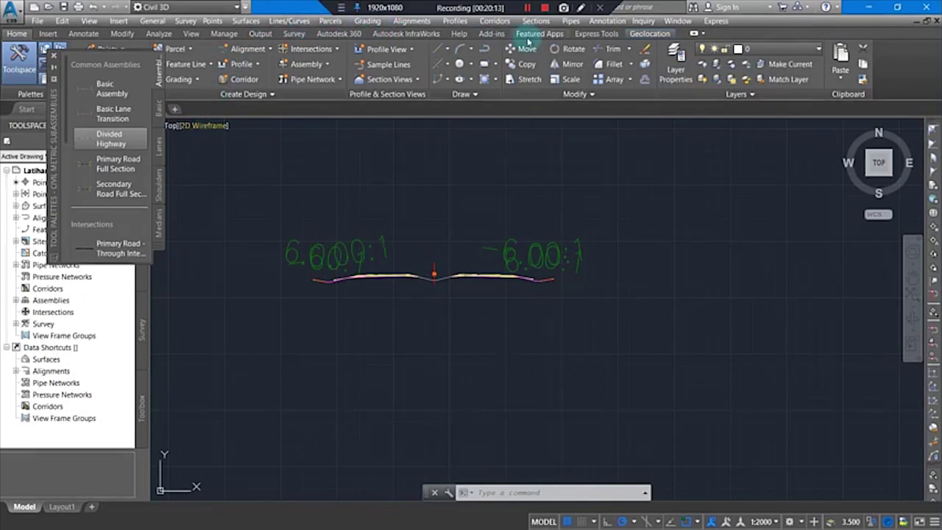
left_click(495, 21)
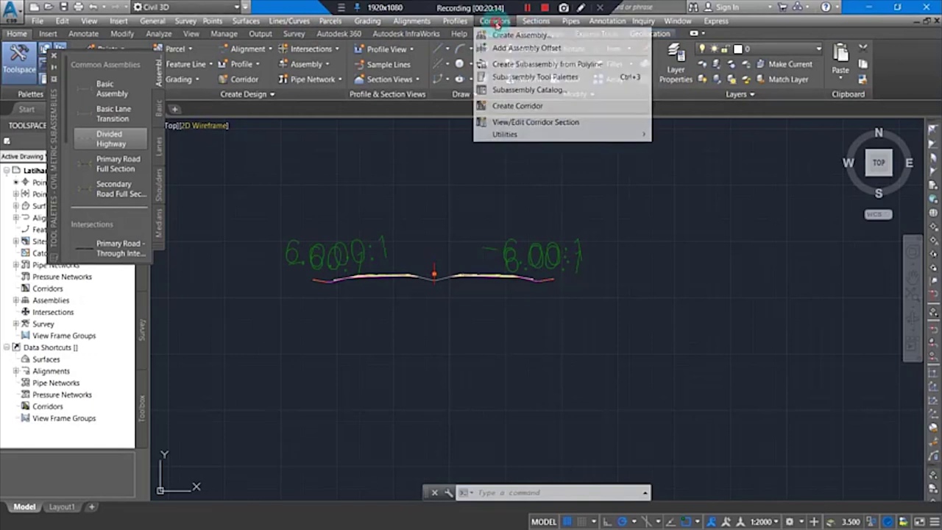
left_click(524, 106)
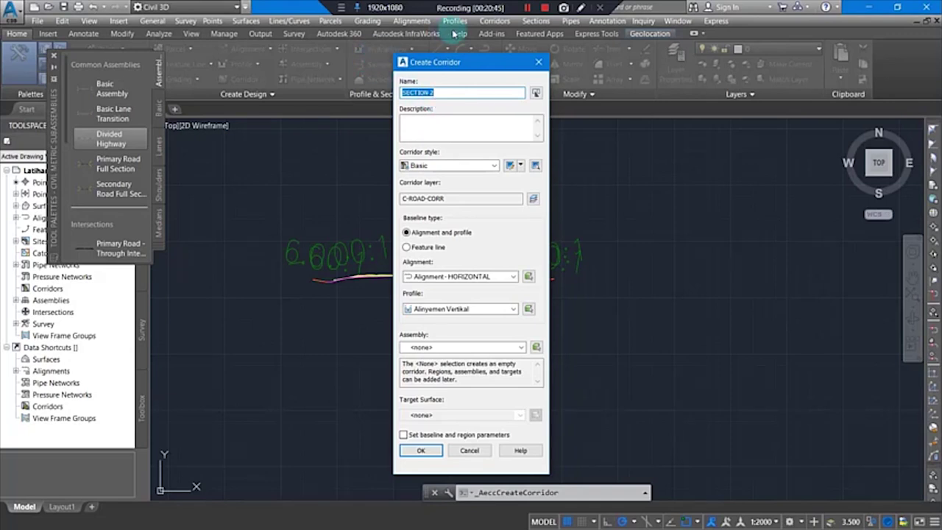
left_click(538, 62)
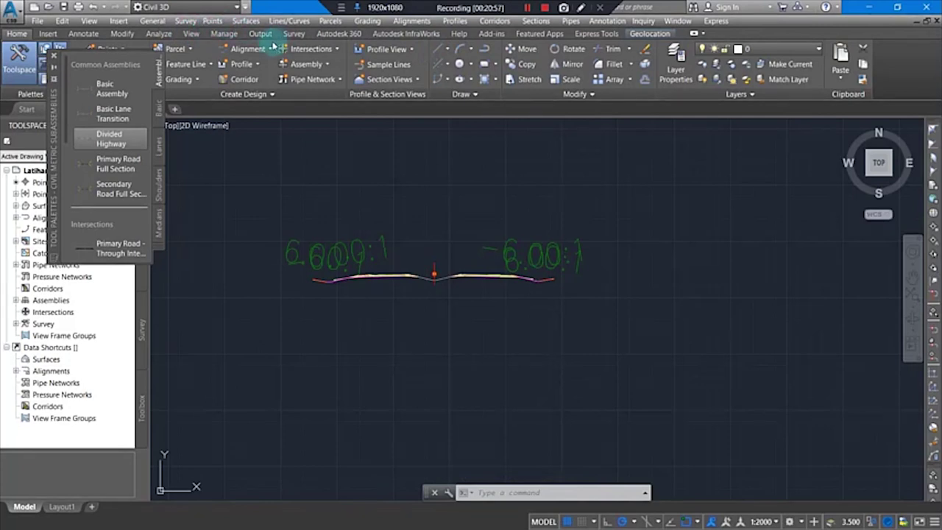
Split model space into three viewports with the Three: Above configuration.
left_click(191, 35)
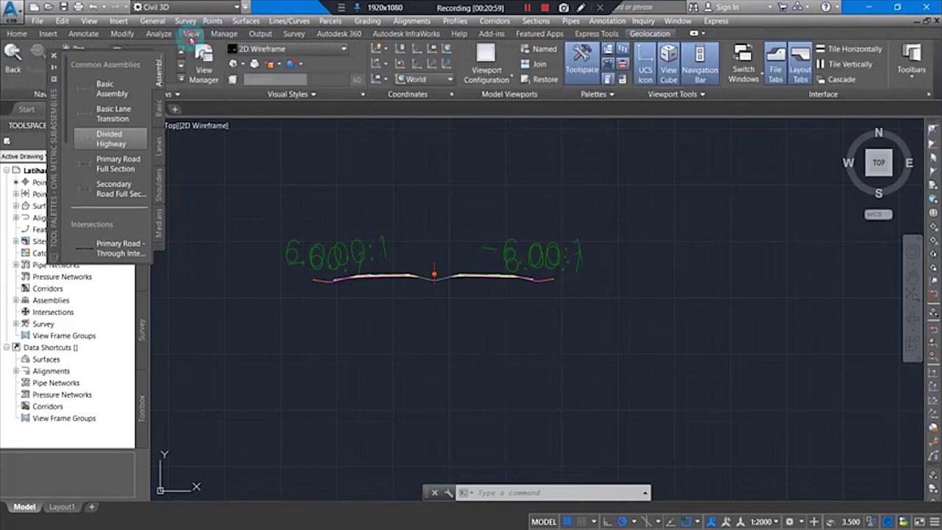
left_click(500, 81)
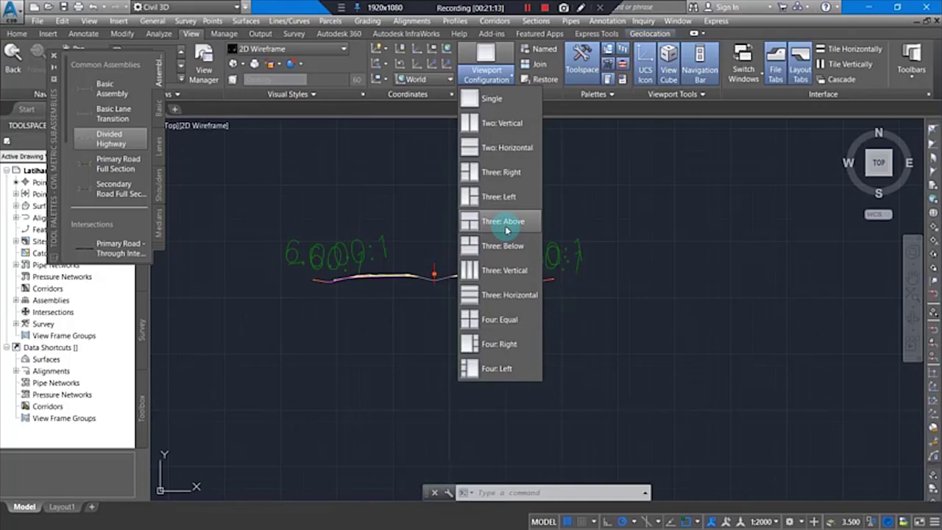
left_click(586, 206)
left_click(499, 70)
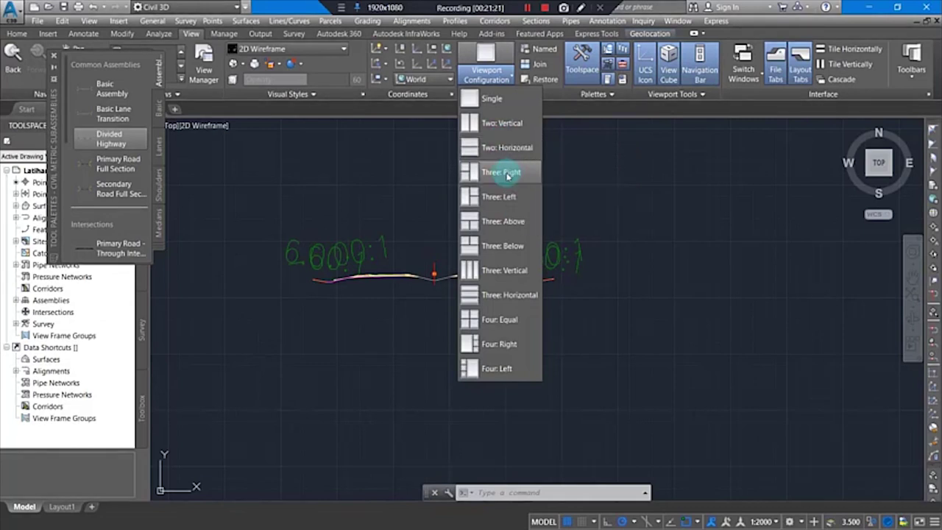
left_click(527, 222)
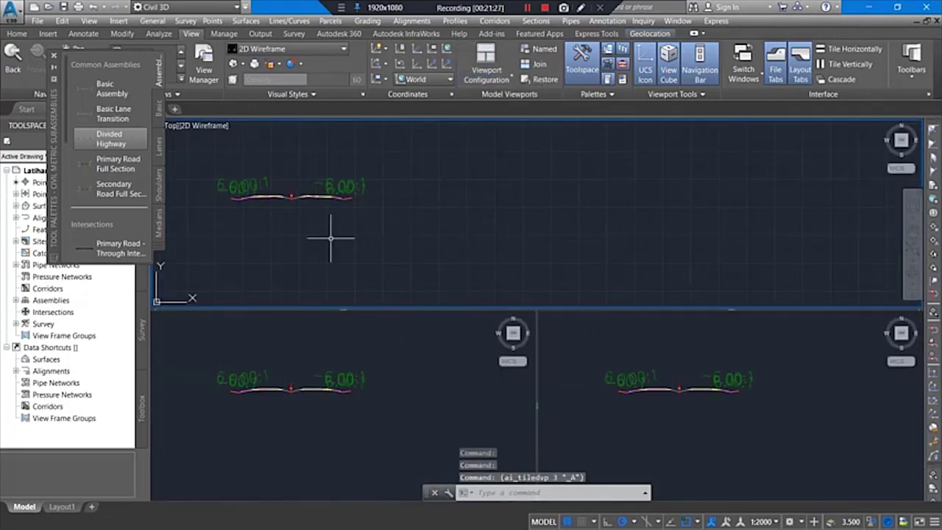
Fit the whole profile view with its superelevation view into the wide viewport.
middle_click_drag(357, 243, 630, 270)
scroll(459, 231, "down", 5)
mouse_move(479, 231)
middle_mouse_down()
mouse_move(629, 155)
mouse_move(719, 151)
middle_mouse_up()
middle_click_drag(531, 191, 784, 171)
scroll(789, 180, "down", 4)
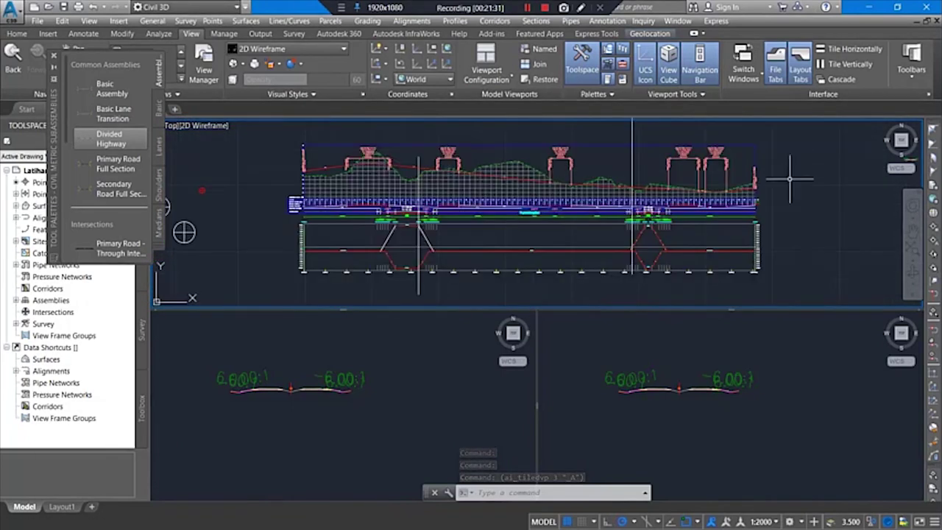
scroll(570, 196, "up", 2)
scroll(671, 205, "down", 2)
middle_click_drag(683, 212, 595, 203)
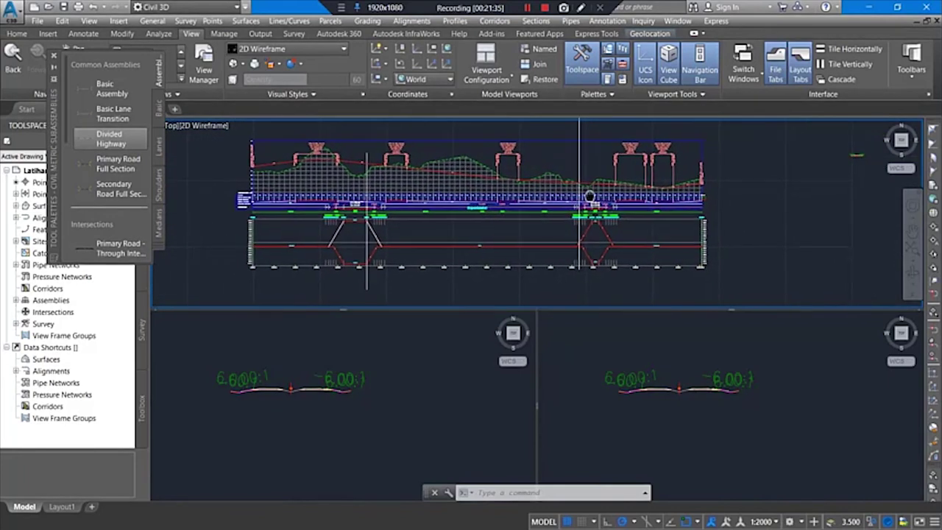
Frame the terrain surface with the horizontal alignment in the first of the two small viewports.
left_click(388, 338)
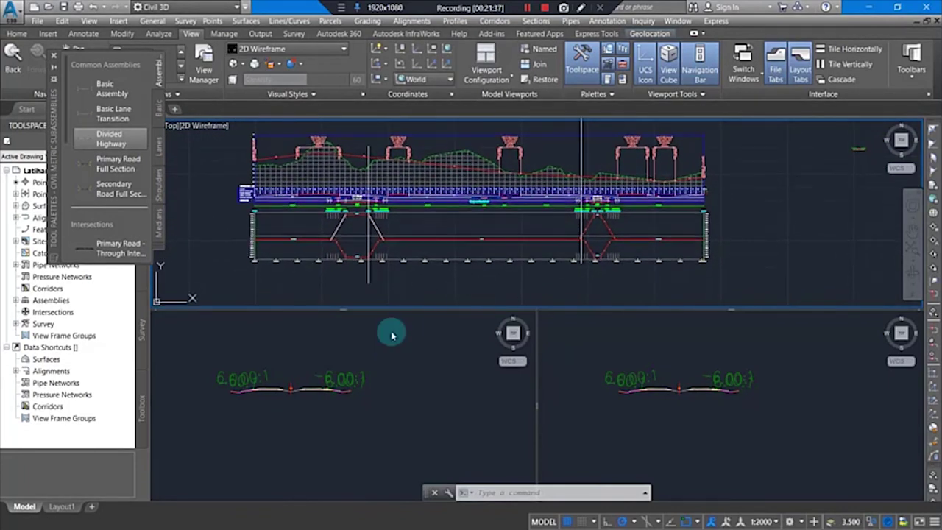
middle_click_drag(389, 354, 454, 361)
scroll(431, 371, "down", 8)
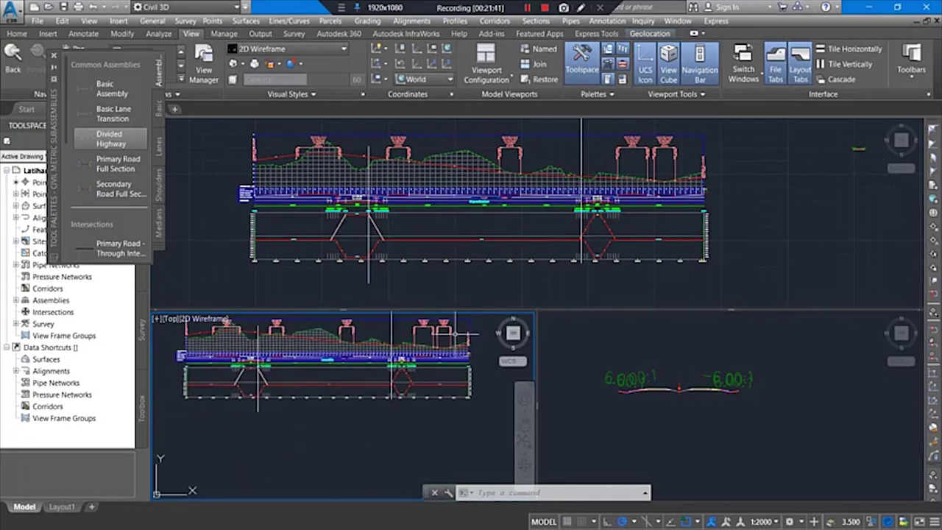
middle_click_drag(340, 339, 388, 334)
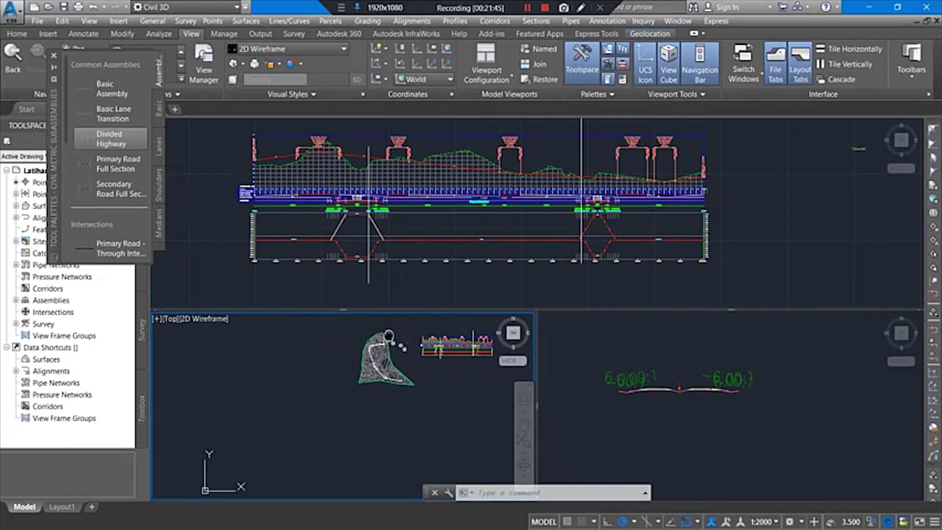
mouse_move(342, 356)
middle_mouse_down()
mouse_move(374, 359)
mouse_move(248, 410)
middle_mouse_up()
scroll(375, 359, "up", 5)
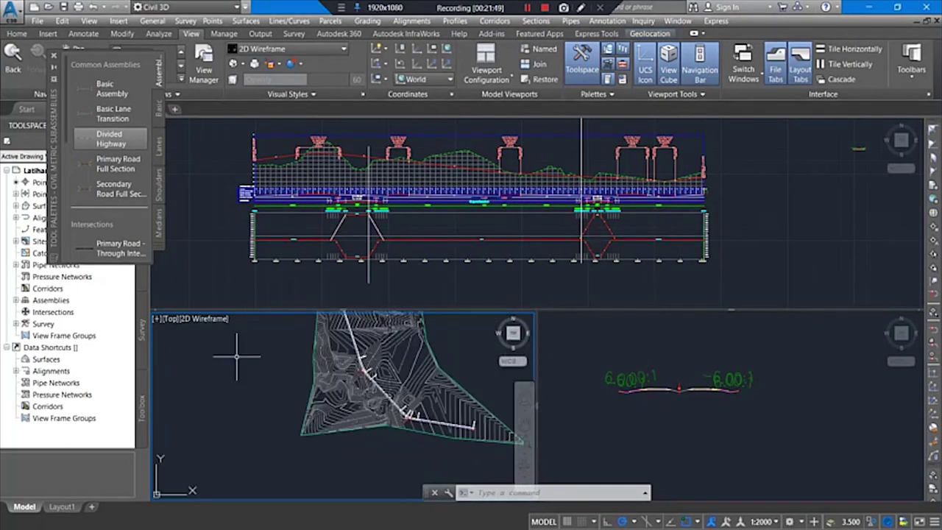
mouse_move(296, 372)
middle_mouse_down("shift")
mouse_move(330, 362)
mouse_move(302, 408)
mouse_move(348, 382)
mouse_move(309, 385)
middle_mouse_up("shift")
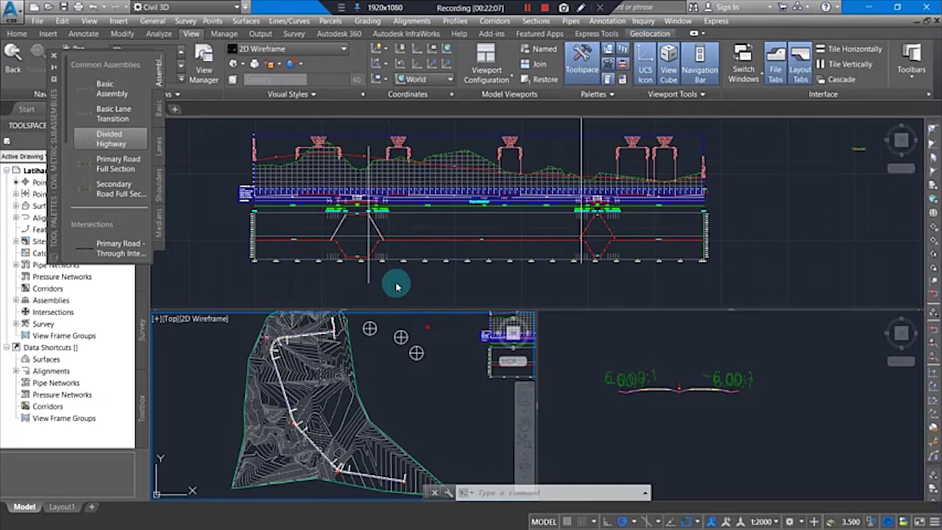
Enlarge and center the assembly in the remaining viewport, and fit the entire terrain surface into the plan viewport.
left_click(619, 357)
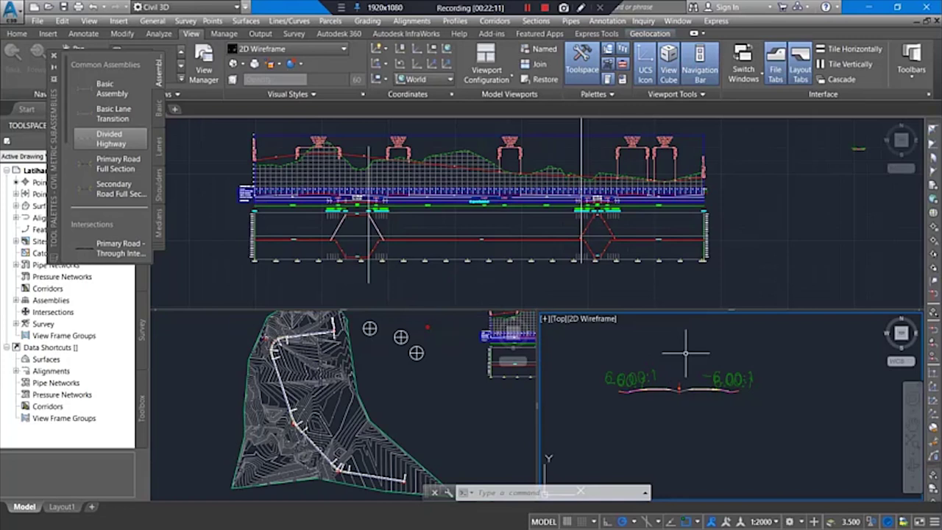
scroll(748, 368, "up", 3)
scroll(748, 368, "down", 2)
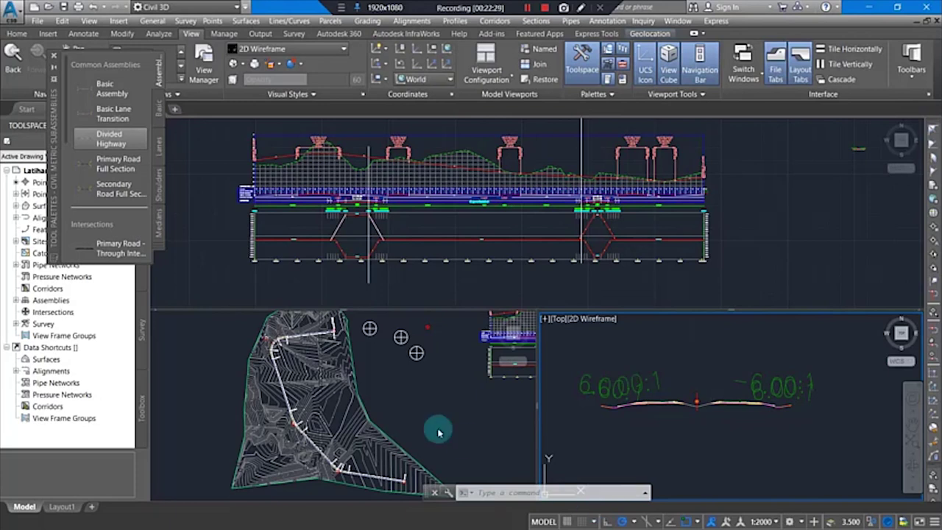
middle_click_drag(391, 393, 387, 401)
left_click(392, 395)
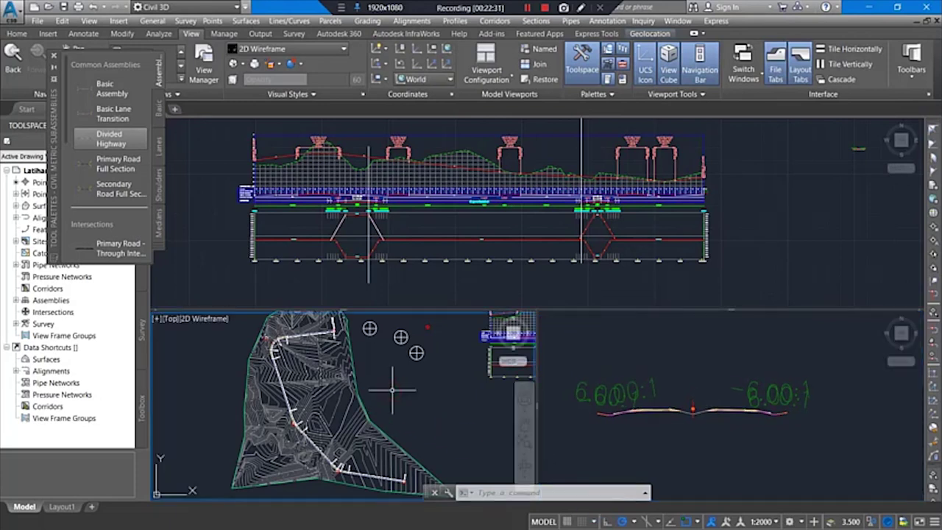
scroll(425, 332, "down", 3)
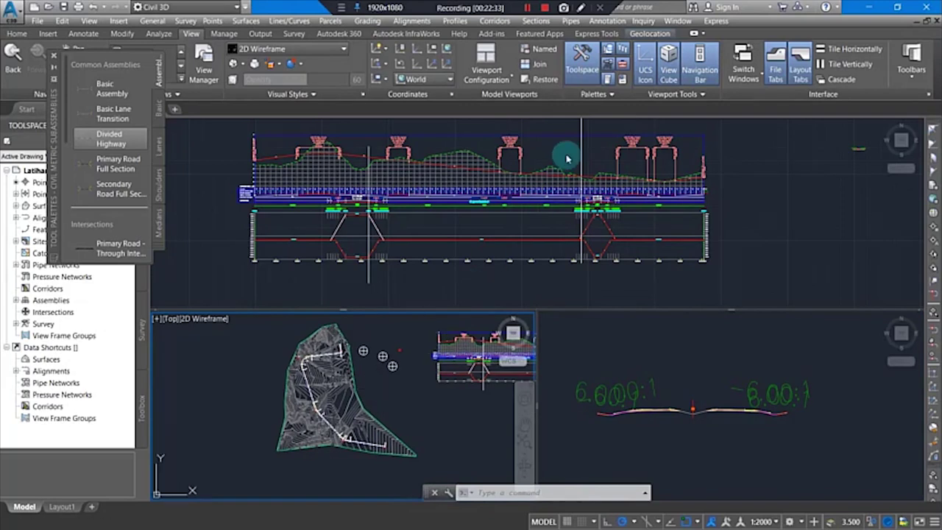
Set up corridor SECTION 2 from Alignment - HORIZONTAL and profile Alinyemen Vertikal, with the Divided Highway assembly and Surface 3MRK7 as target surface.
left_click(640, 352)
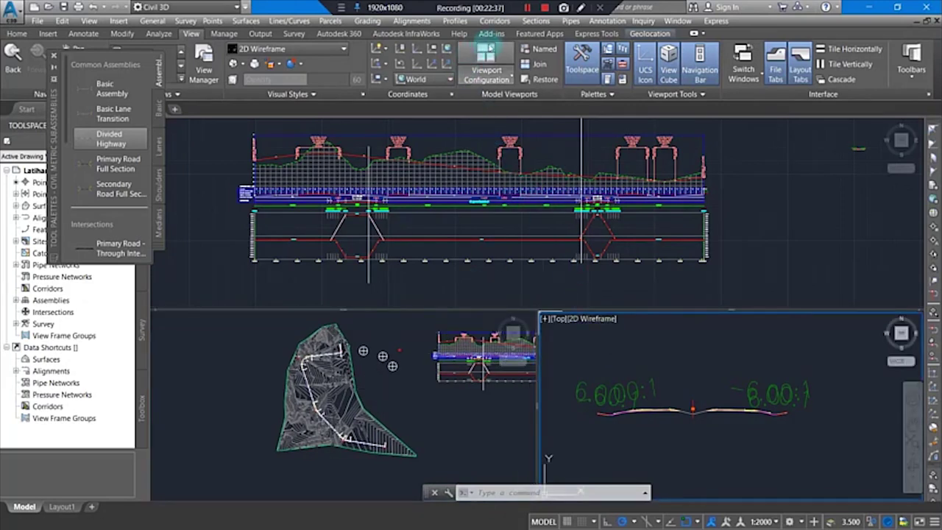
left_click(500, 22)
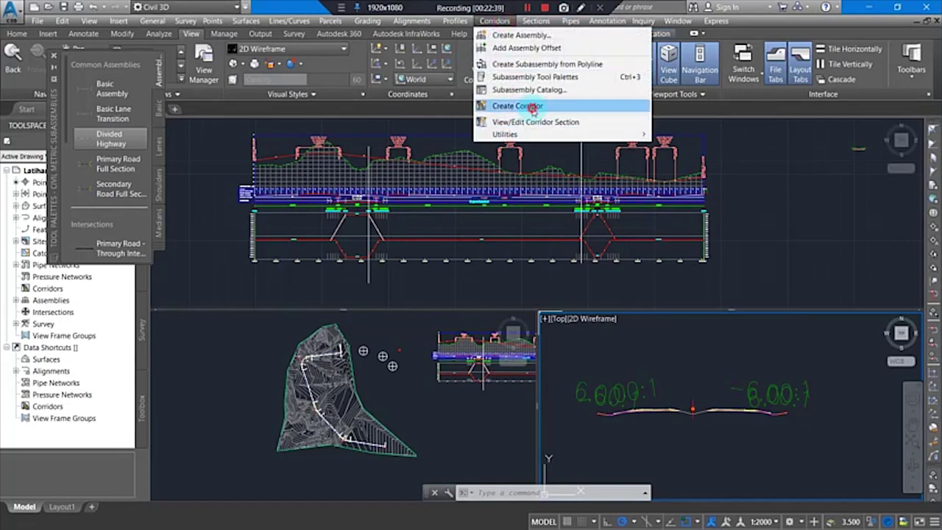
left_click(518, 105)
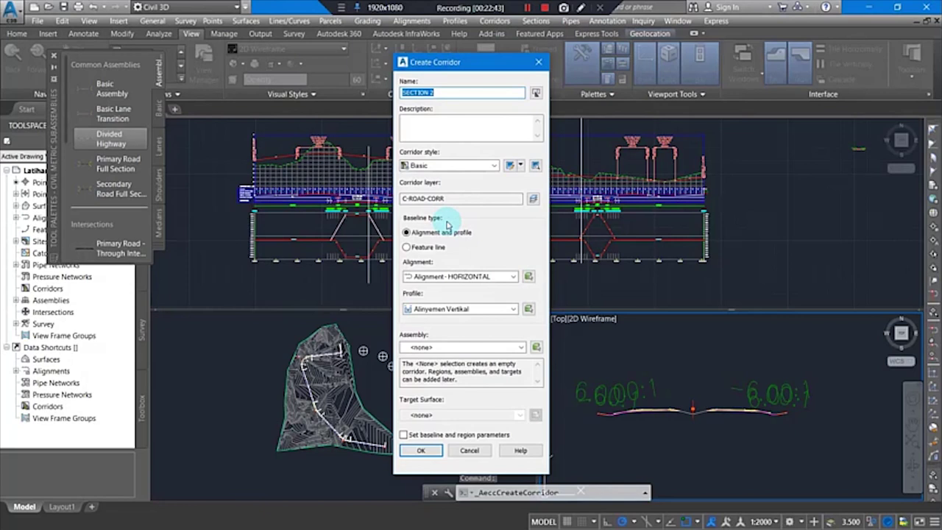
left_click(450, 348)
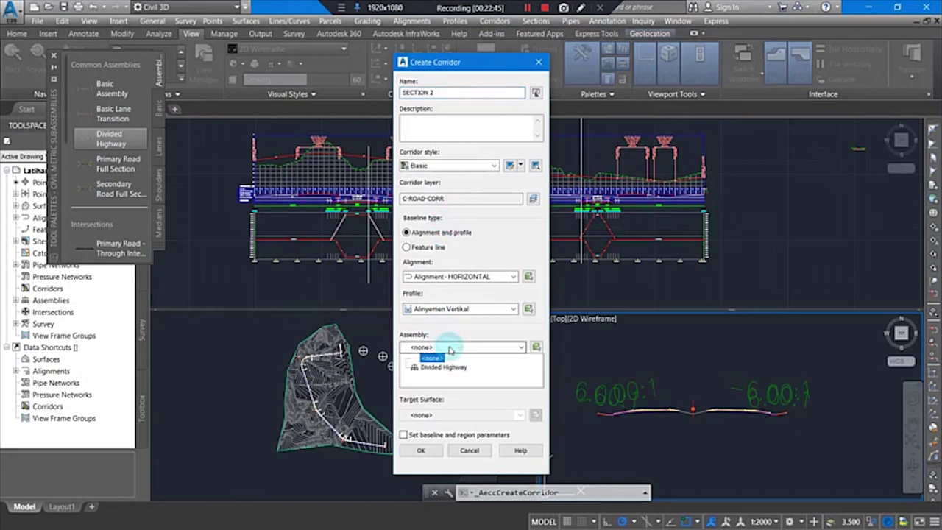
left_click(441, 362)
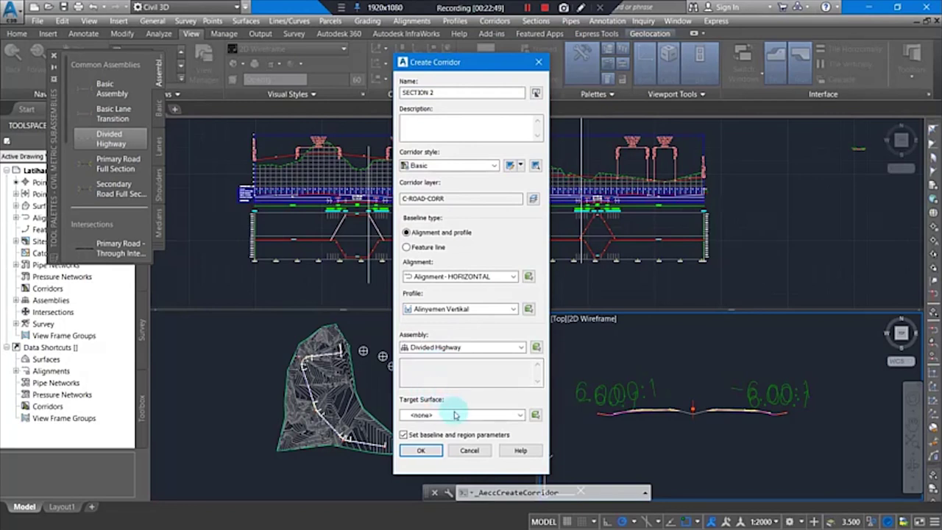
left_click(457, 415)
left_click(440, 434)
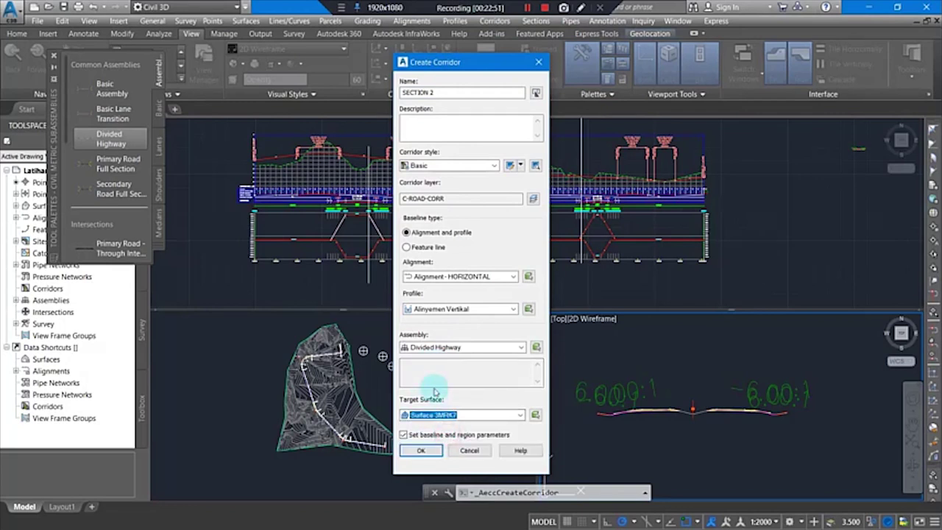
Create the corridor, accepting its baseline and region parameters, and rebuild it.
left_click(427, 452)
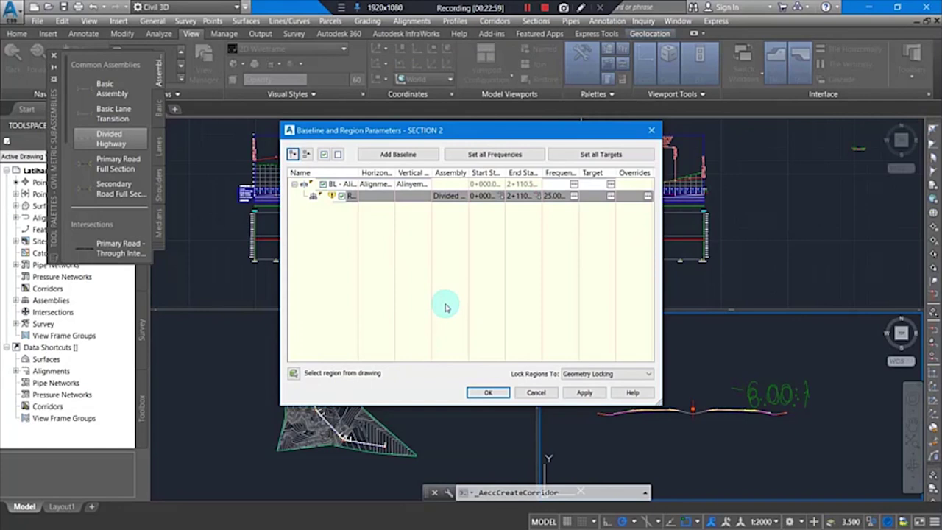
left_click(484, 393)
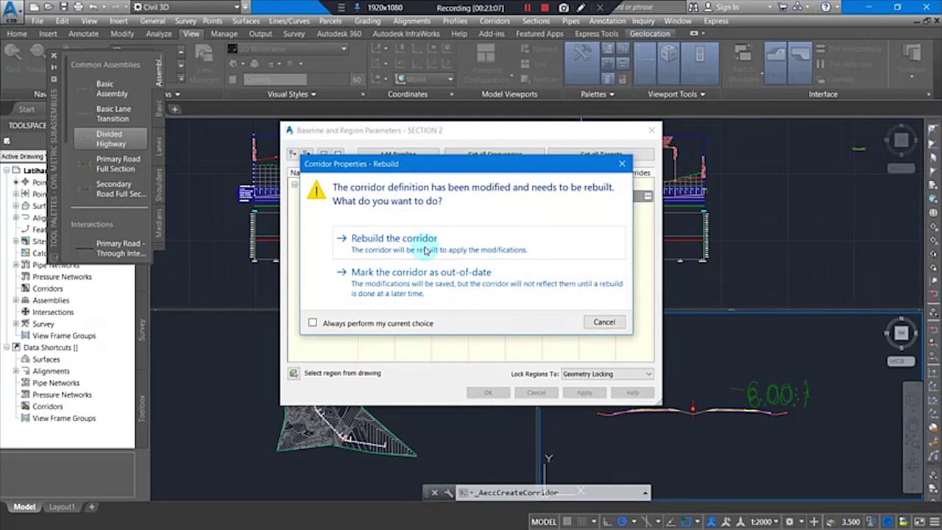
left_click(424, 251)
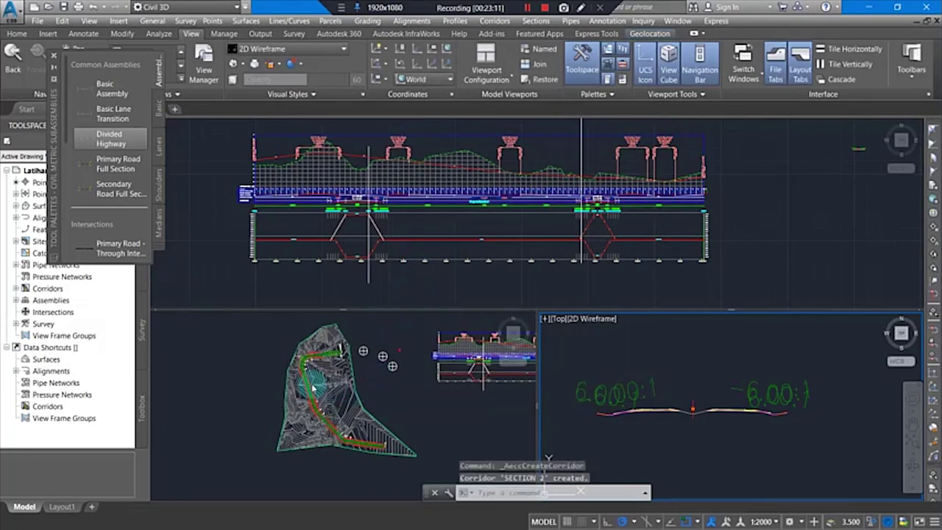
Examine the new corridor in the plan viewport, following it from the curve to the start of the alignment.
left_click(312, 388)
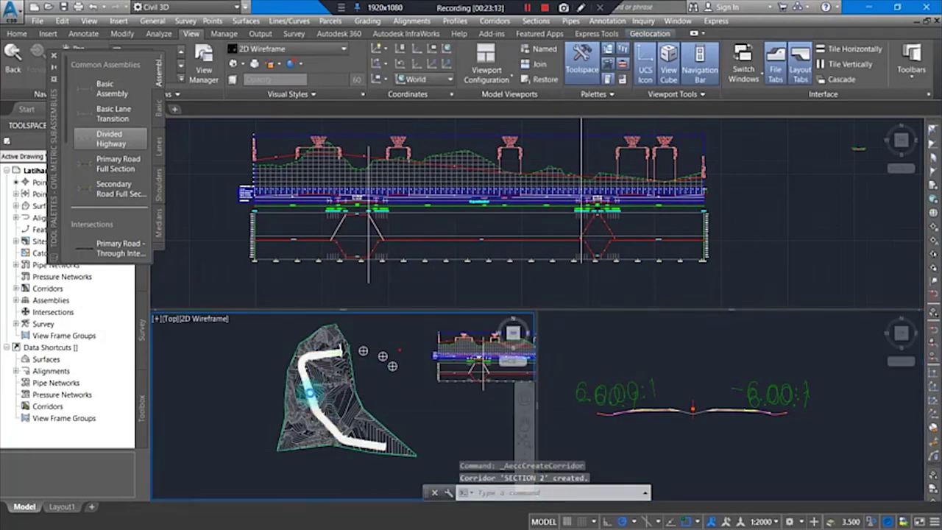
scroll(279, 352, "up", 6)
scroll(277, 348, "down", 3)
middle_click_drag(276, 349, 271, 399, "shift")
scroll(307, 383, "up", 5)
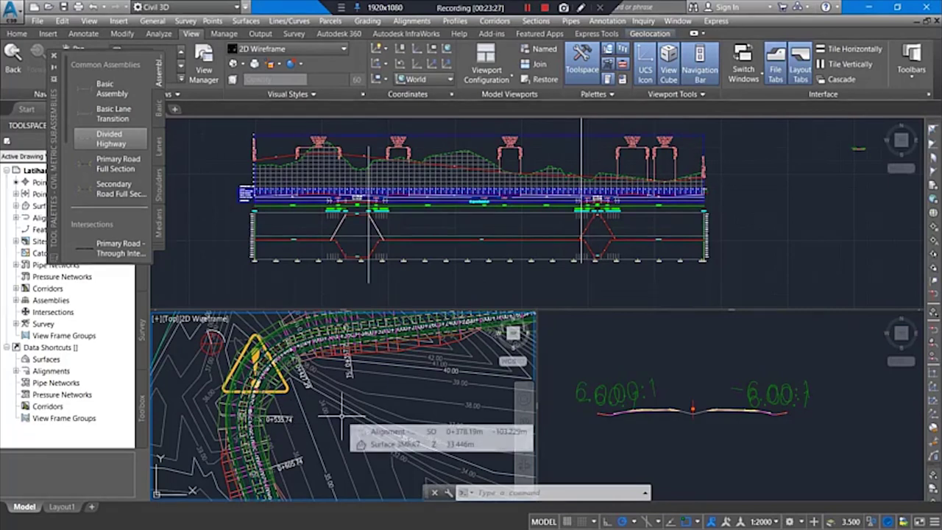
middle_click_drag(361, 416, 288, 435)
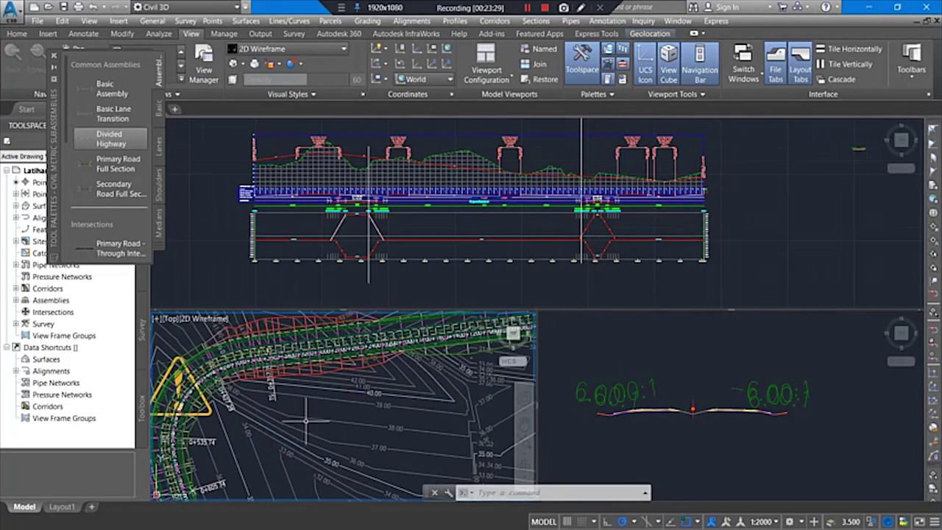
middle_click_drag(390, 392, 312, 414)
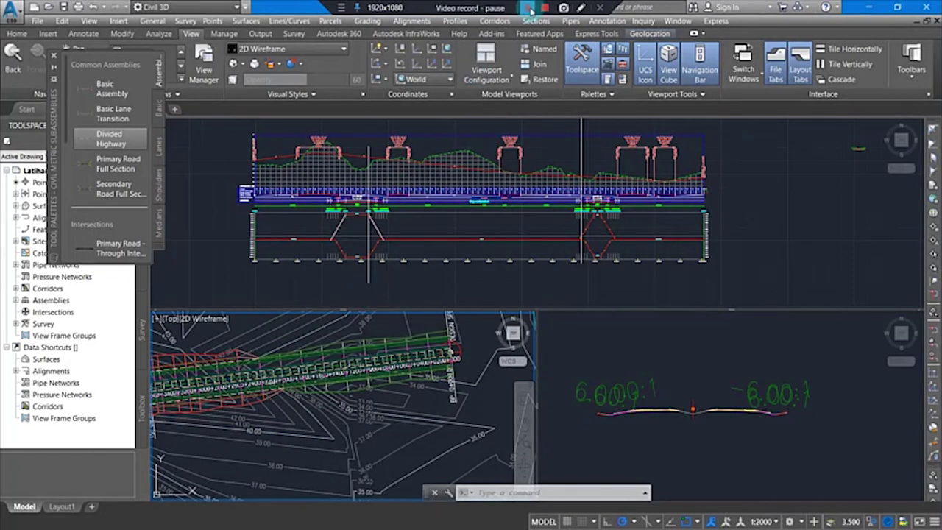
Delete the SECTION 2 corridor in the plan view and the entire Divided Highway assembly with all its subassemblies.
left_click(262, 358)
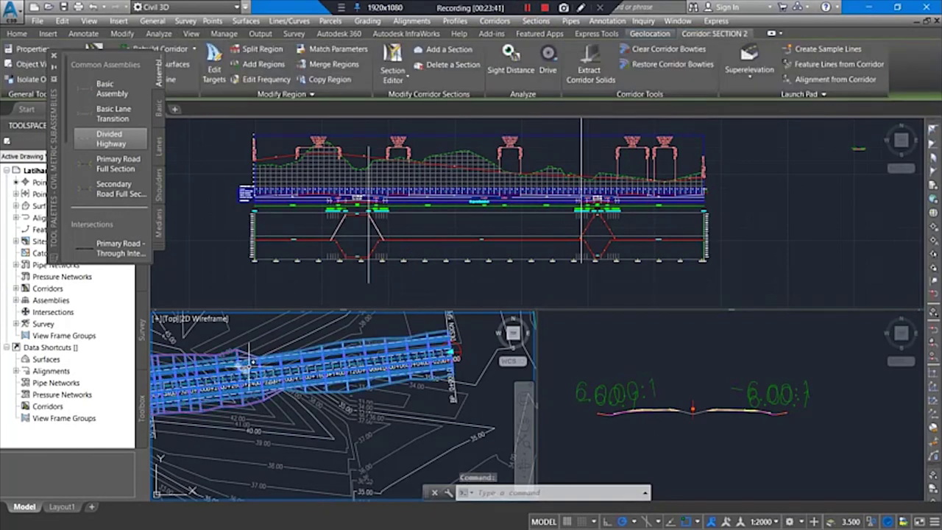
key("Delete")
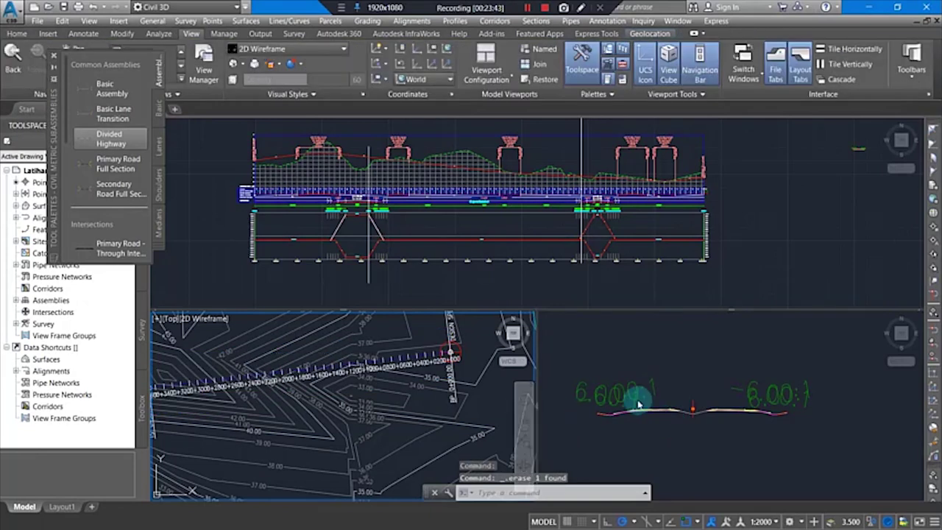
left_click(811, 351)
mouse_move(822, 351)
left_mouse_down()
mouse_move(566, 430)
mouse_move(581, 423)
left_mouse_up()
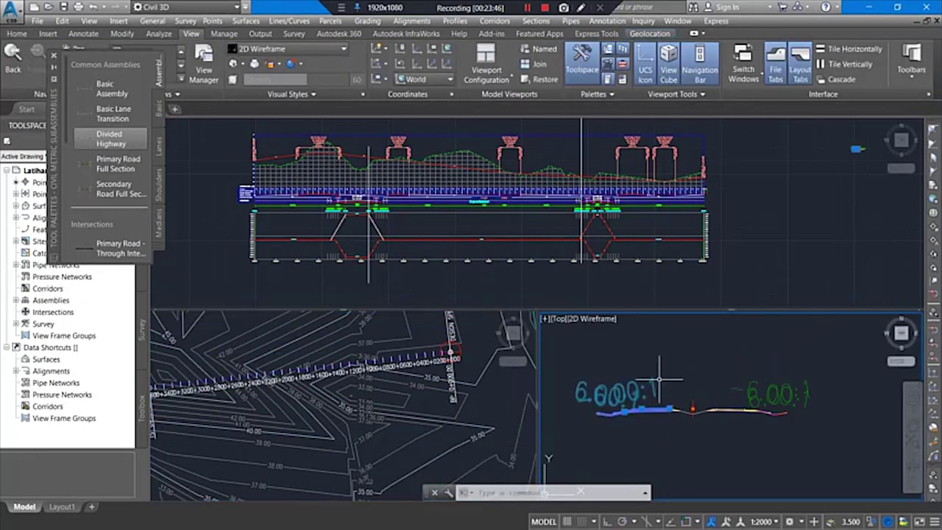
left_click(812, 346)
left_click(570, 411)
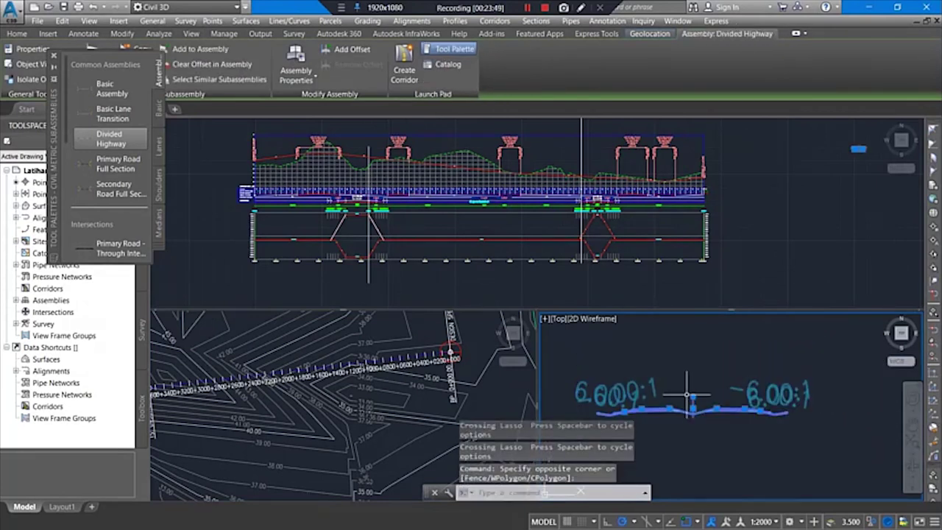
key("Delete")
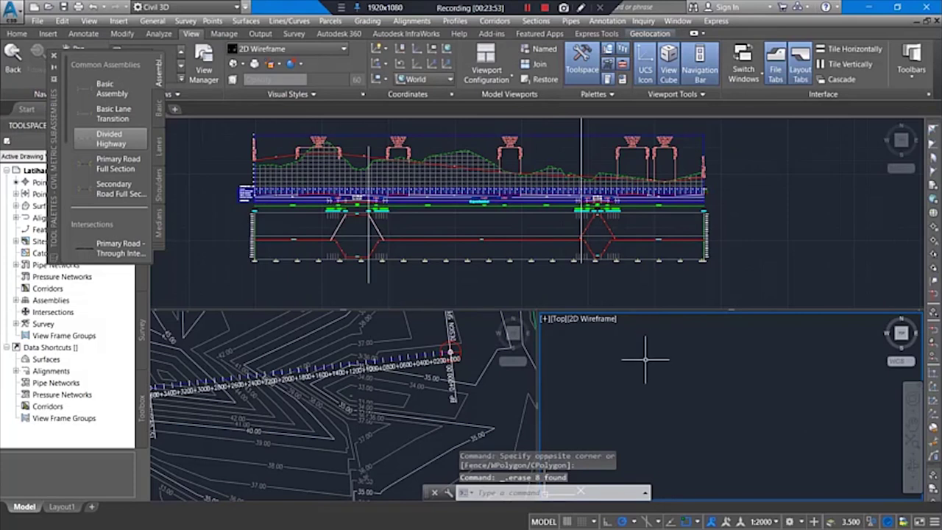
left_click(437, 338)
scroll(427, 375, "down", 5)
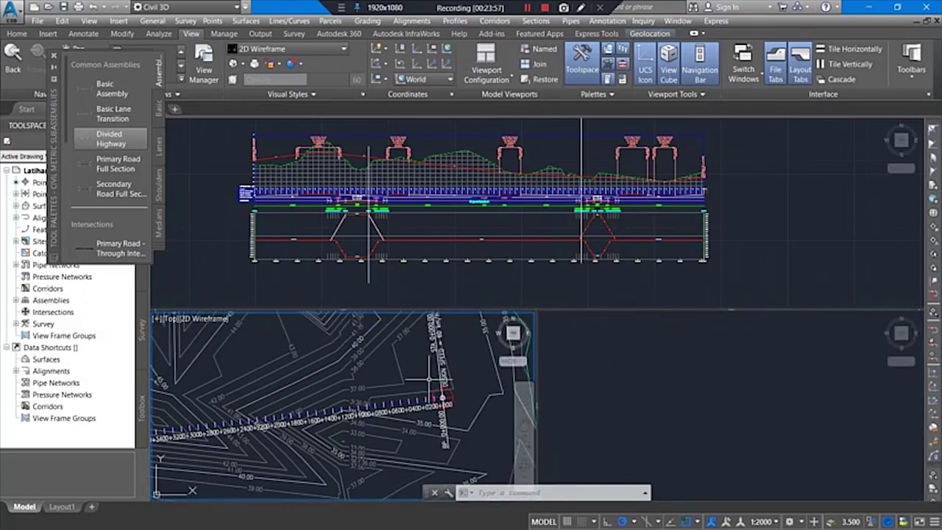
scroll(434, 360, "down", 2)
middle_click_drag(446, 382, 431, 357)
mouse_move(429, 358)
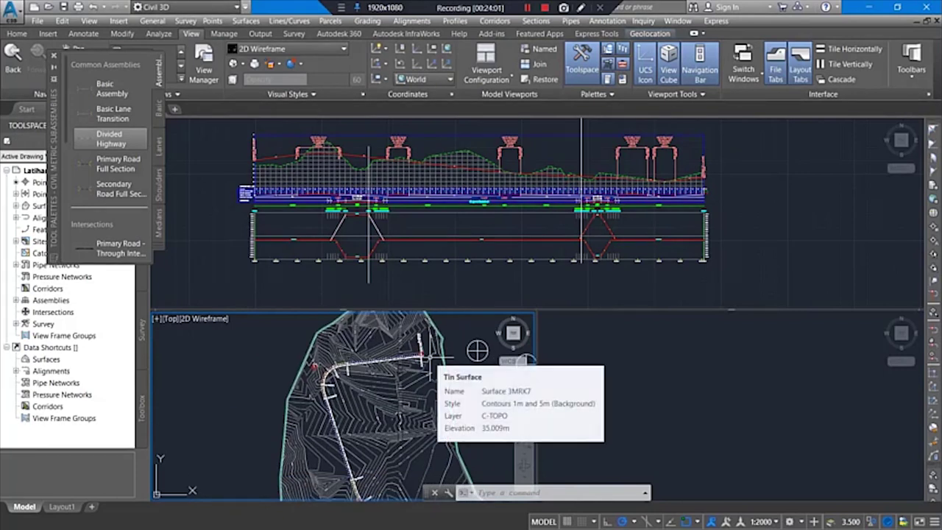
middle_click_drag(424, 378, 354, 310)
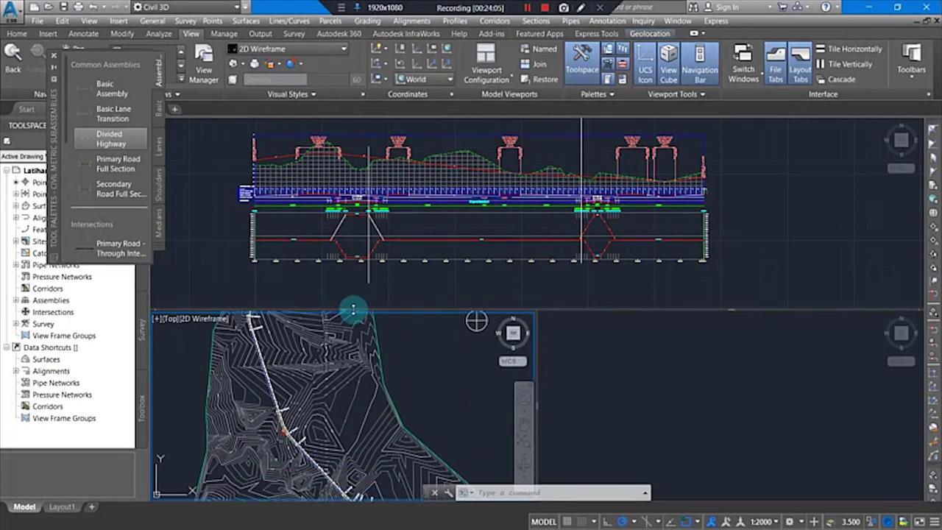
left_click(661, 382)
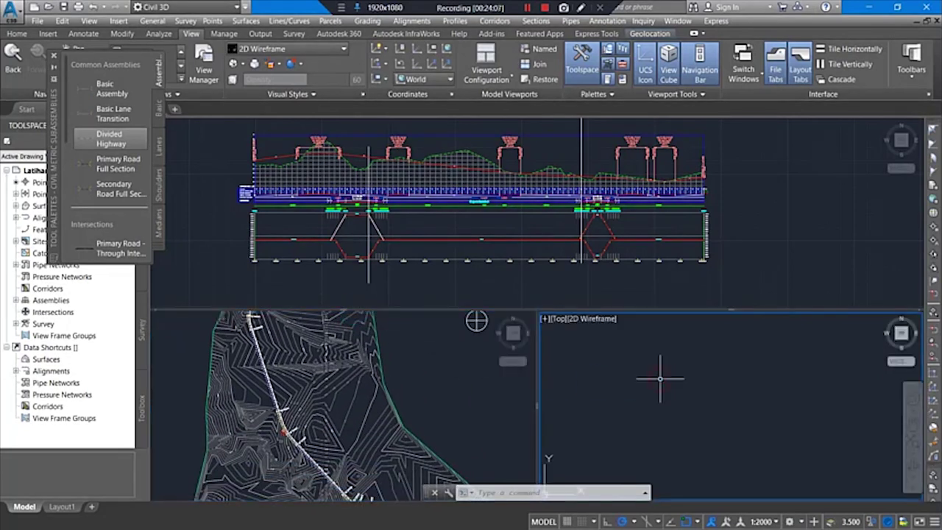
mouse_move(672, 363)
middle_mouse_down("shift")
mouse_move(644, 359)
mouse_move(657, 358)
middle_mouse_up("shift")
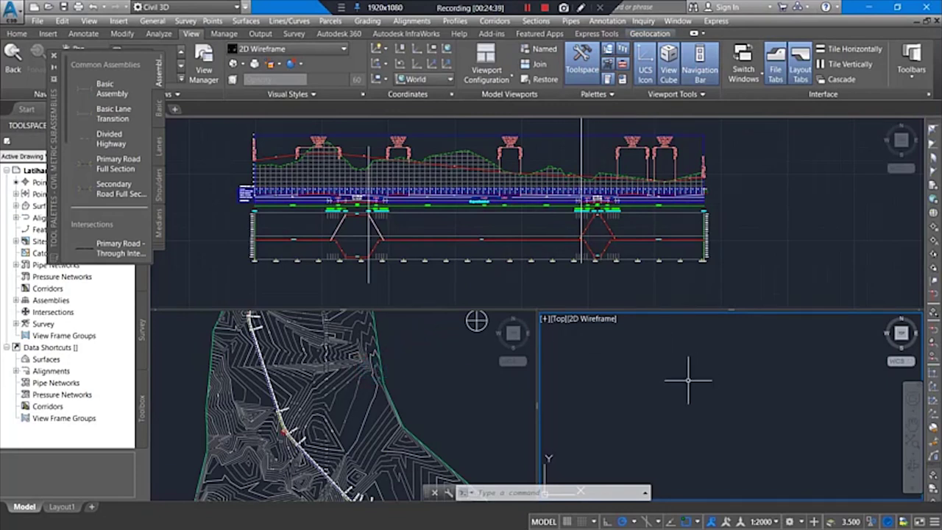
left_click(647, 387)
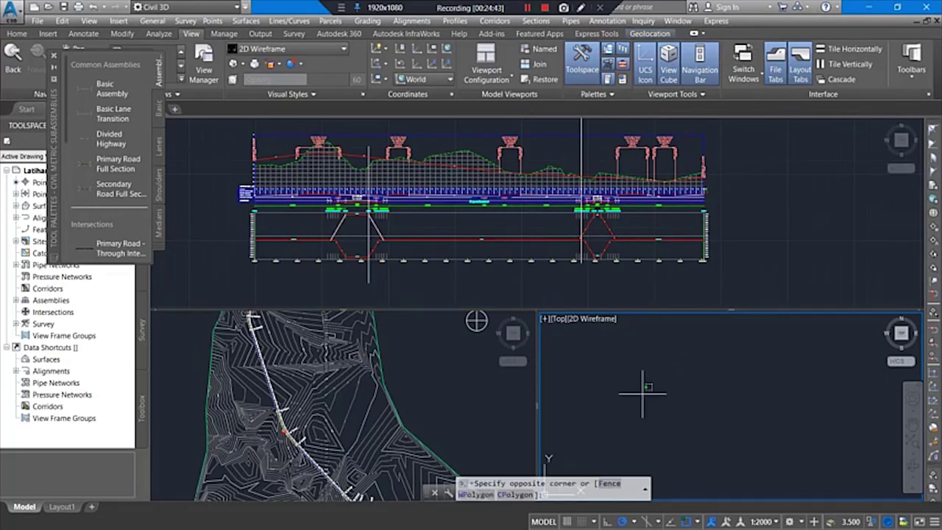
left_click(641, 395)
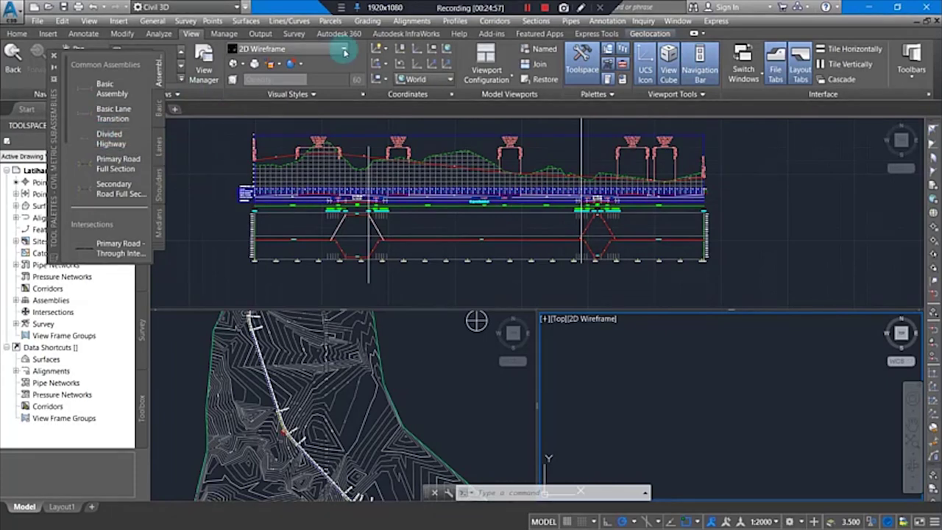
Start creating a new assembly and name it Assembly 1.
left_click(490, 21)
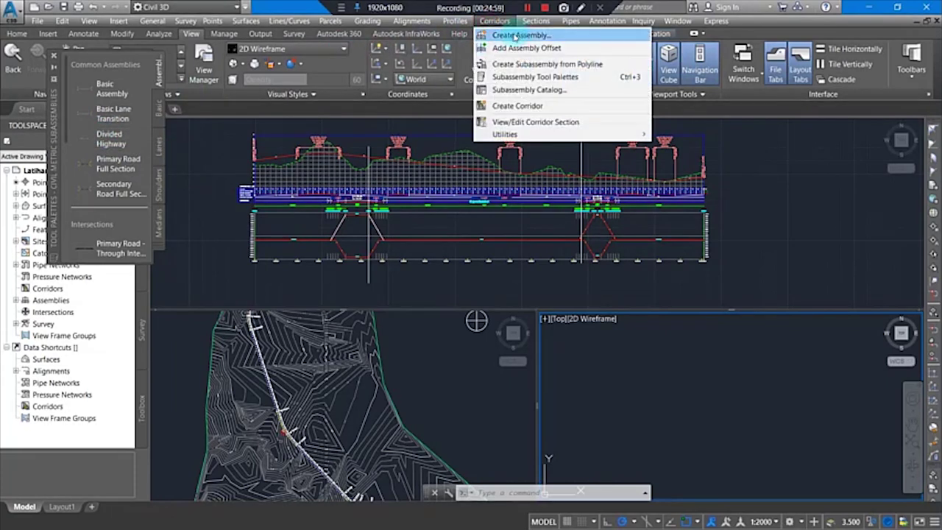
left_click(491, 34)
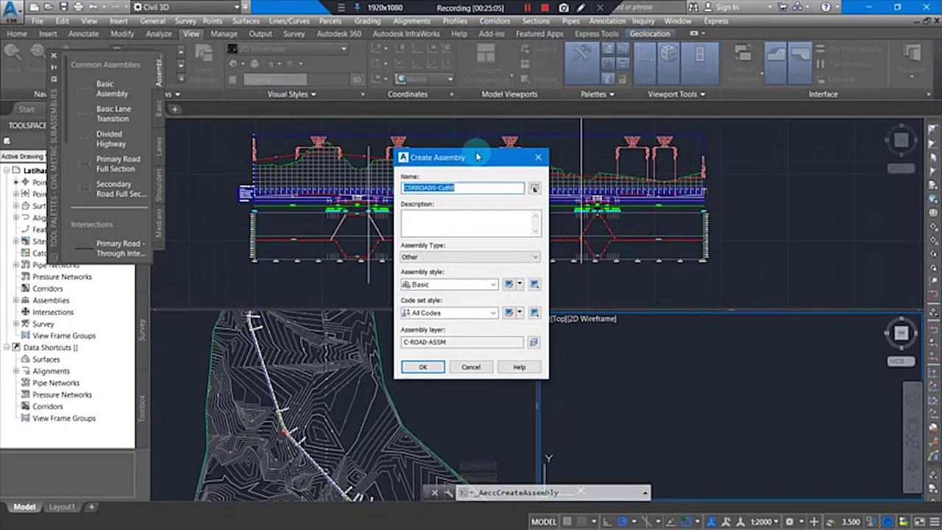
type("Asse")
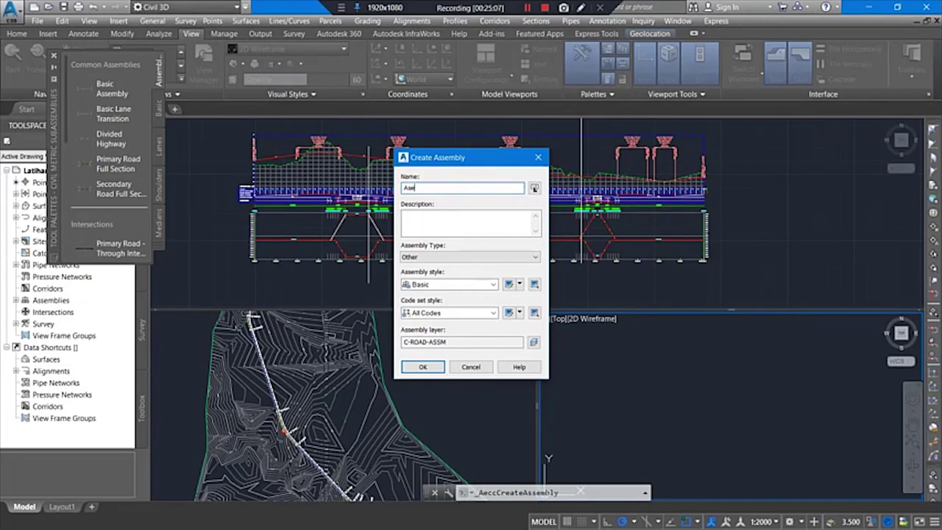
key("BackSpace")
key("BackSpace")
key("BackSpace")
type("ssemb")
key("BackSpace")
key("BackSpace")
type("mbly 1")
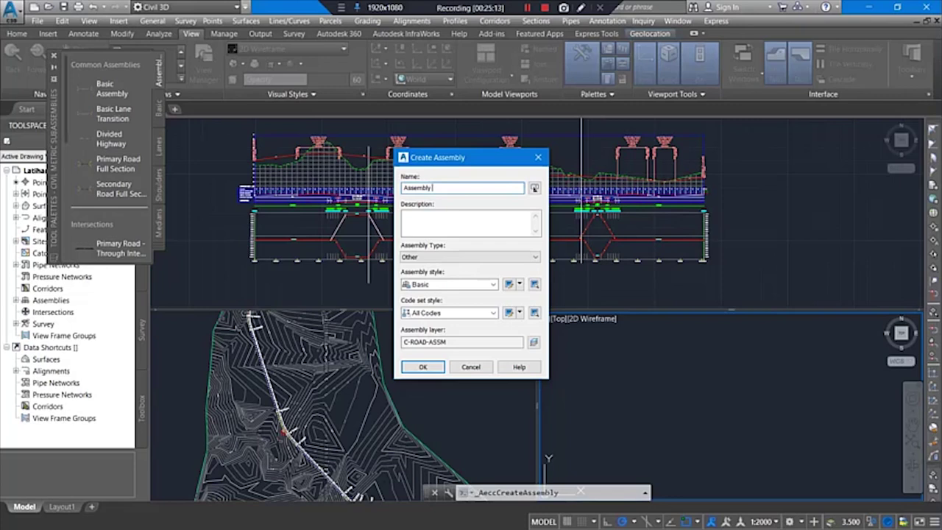
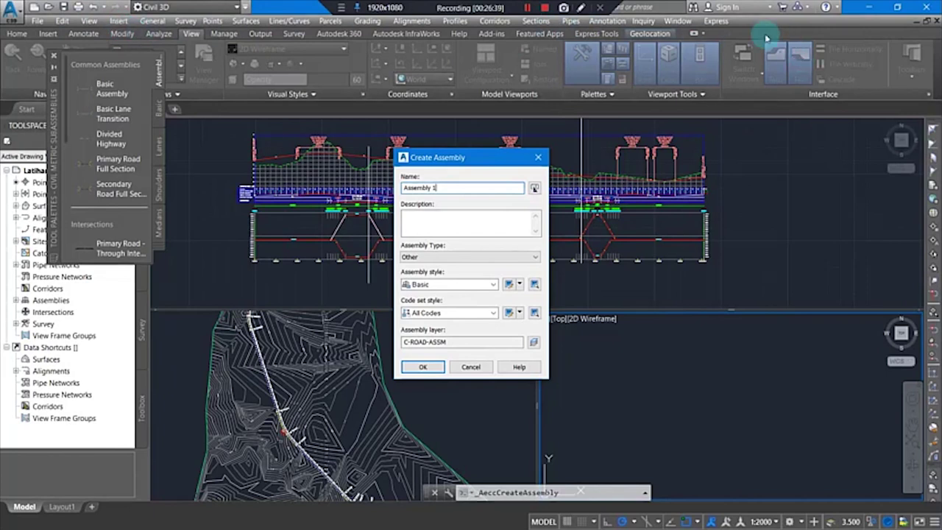
left_click(525, 10)
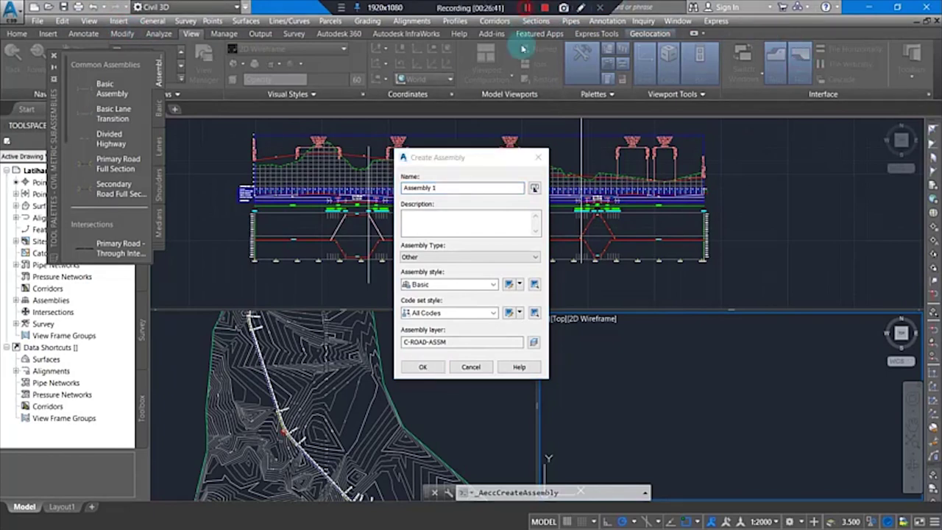
Set the assembly's code set style to EII-WBN-Code Set Style and open its Top link label style, EII-WBN-Grades v2, for editing.
left_click(447, 315)
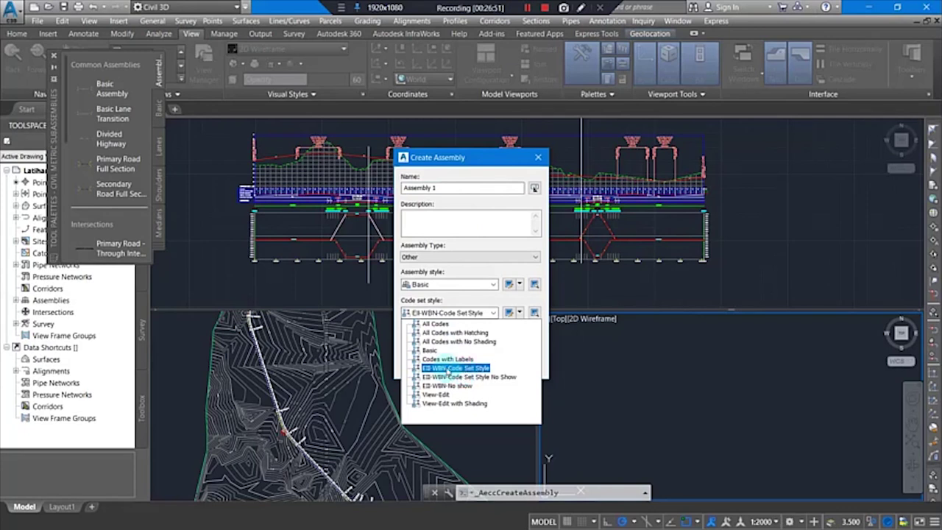
left_click(447, 368)
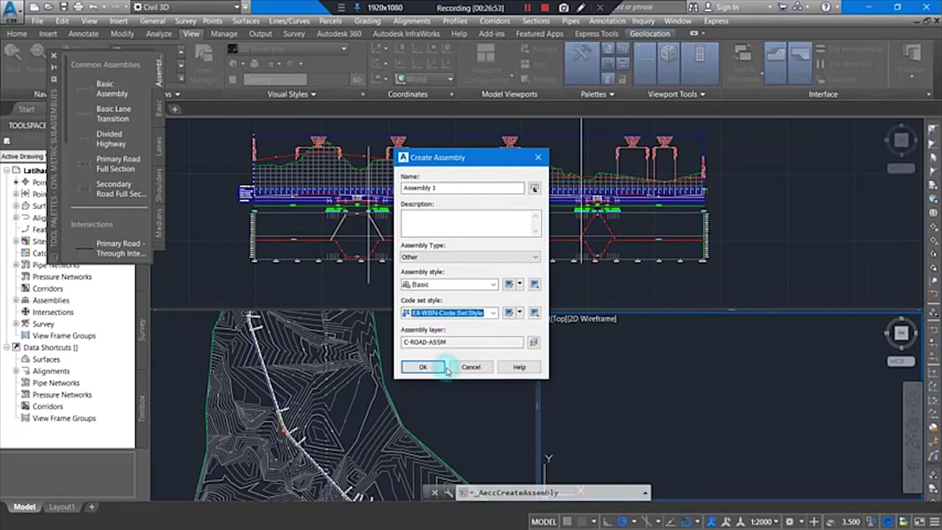
left_click(508, 312)
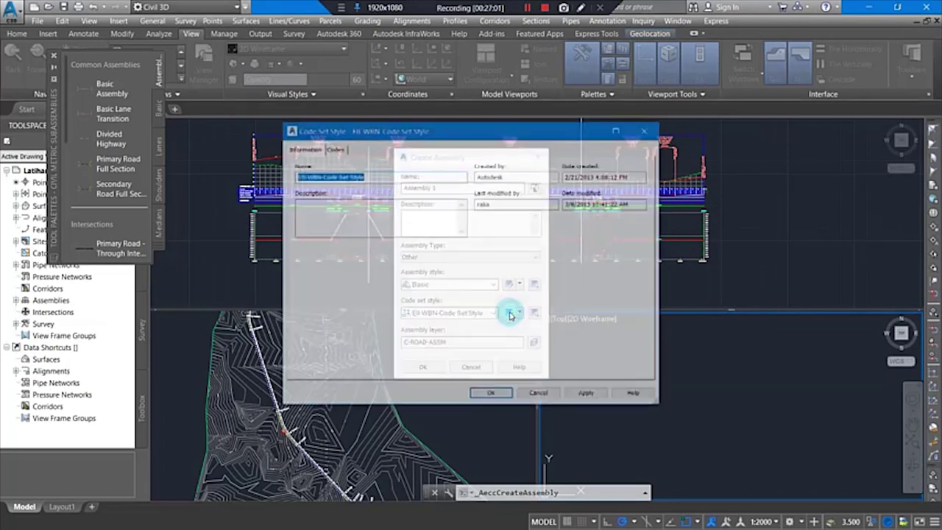
left_click(333, 148)
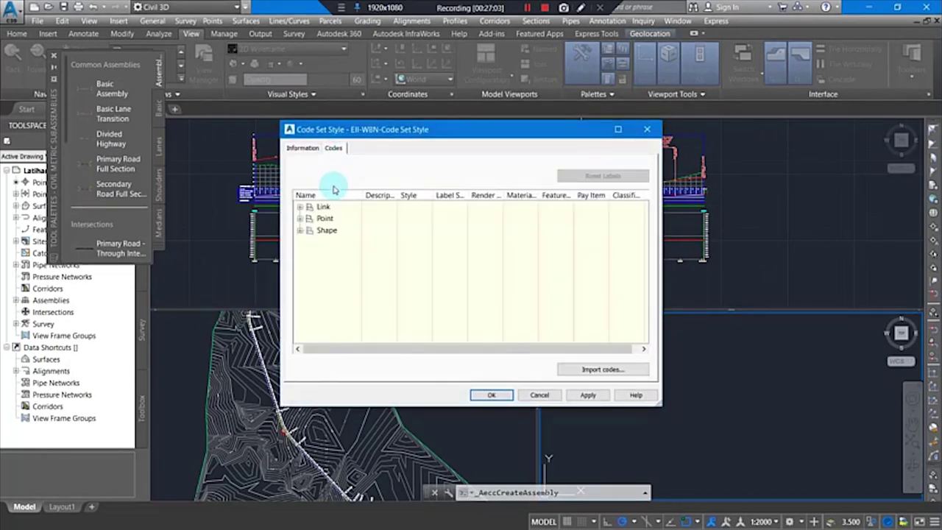
left_click(301, 207)
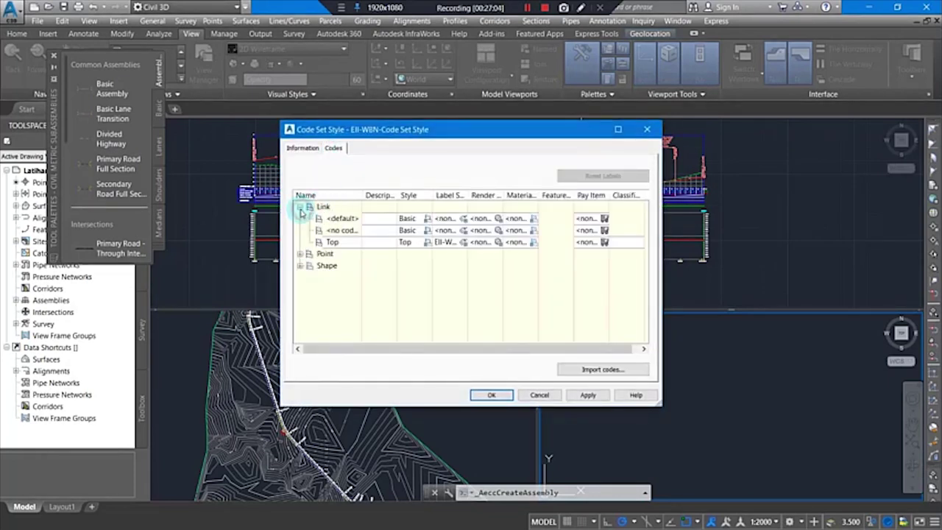
left_click(341, 243)
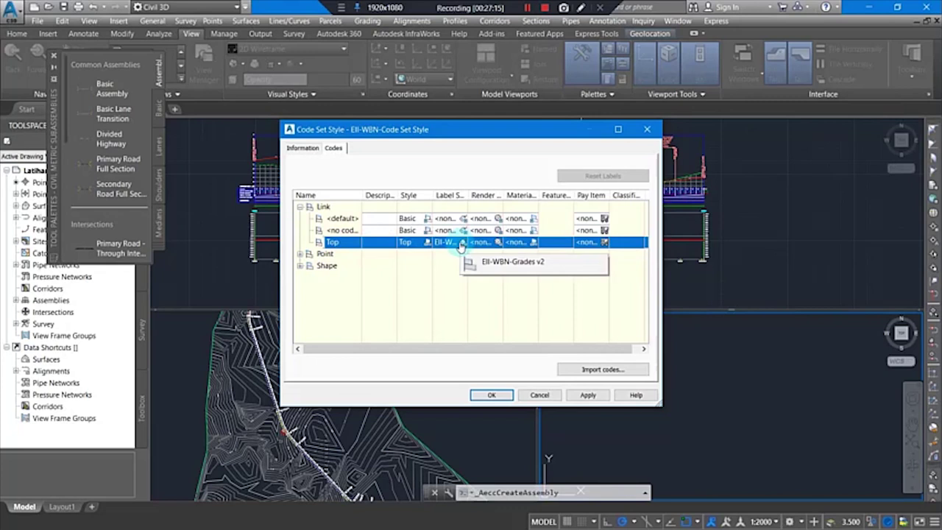
left_click(462, 245)
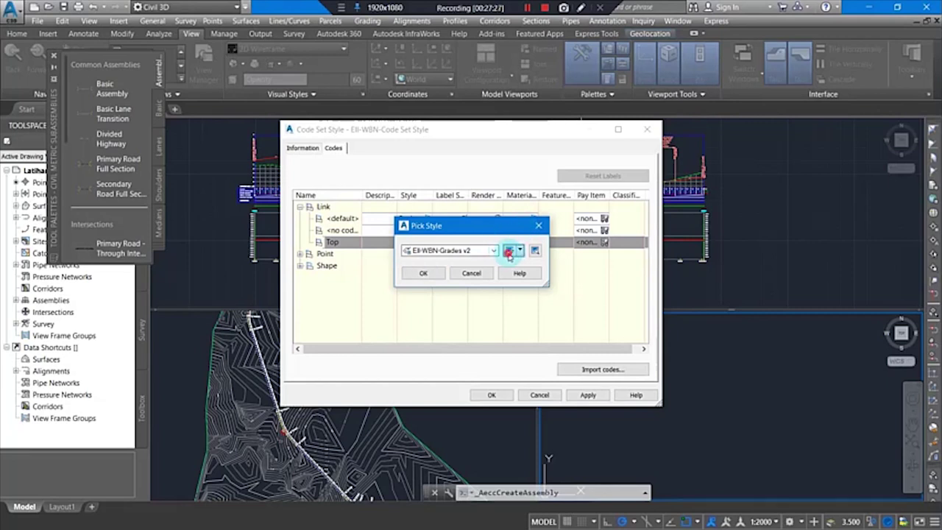
left_click(510, 251)
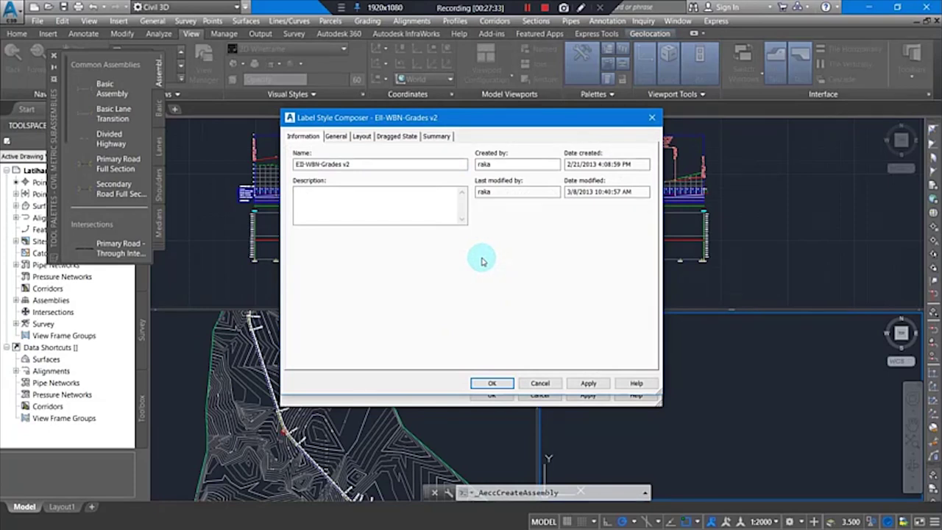
Set the text height of the GradeText component to 0.2 mm in the label layout.
left_click(360, 136)
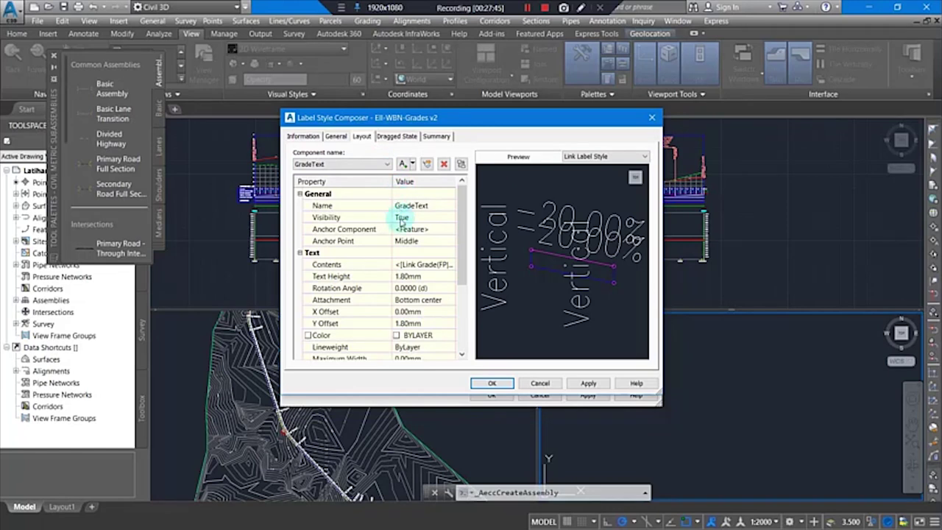
left_click(407, 277)
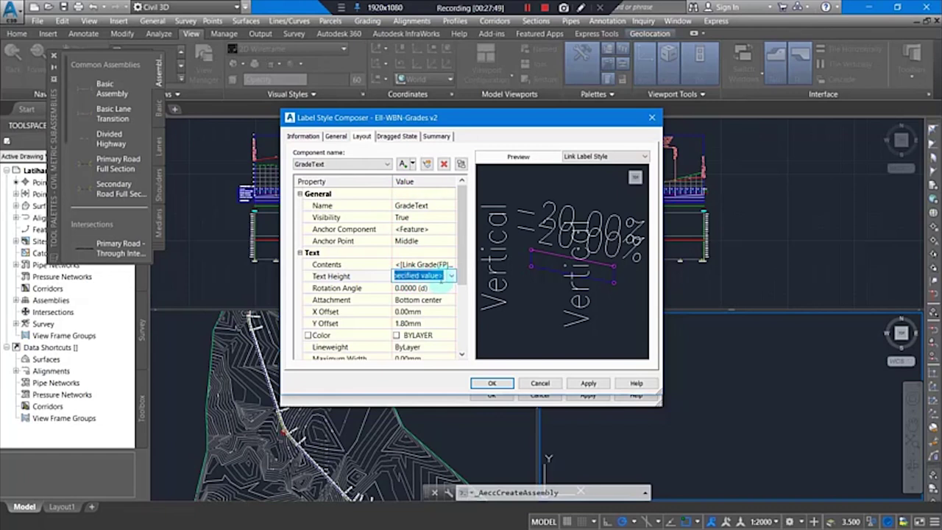
type("0.2")
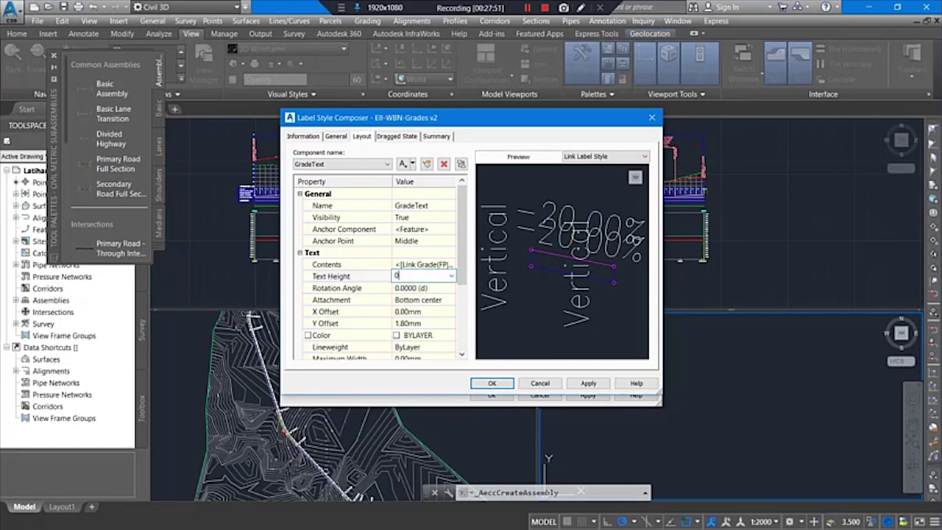
left_click(379, 240)
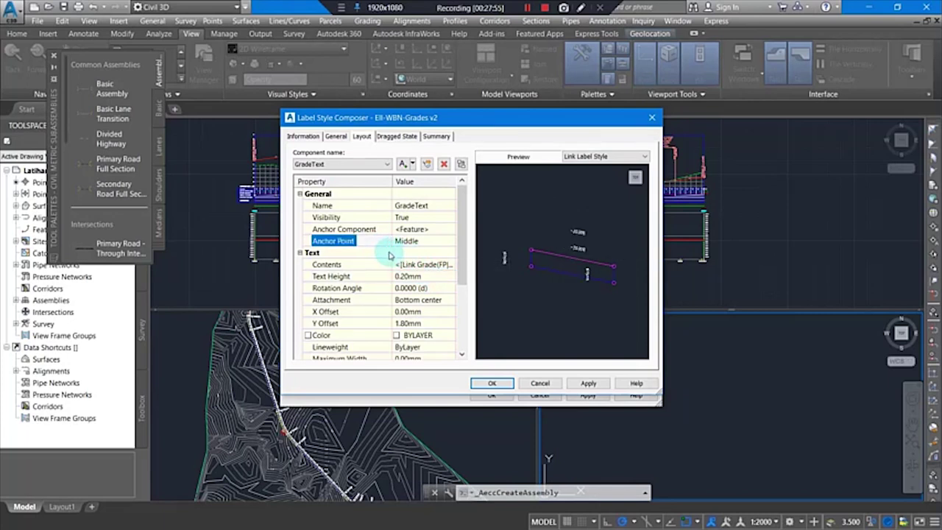
left_click(368, 252)
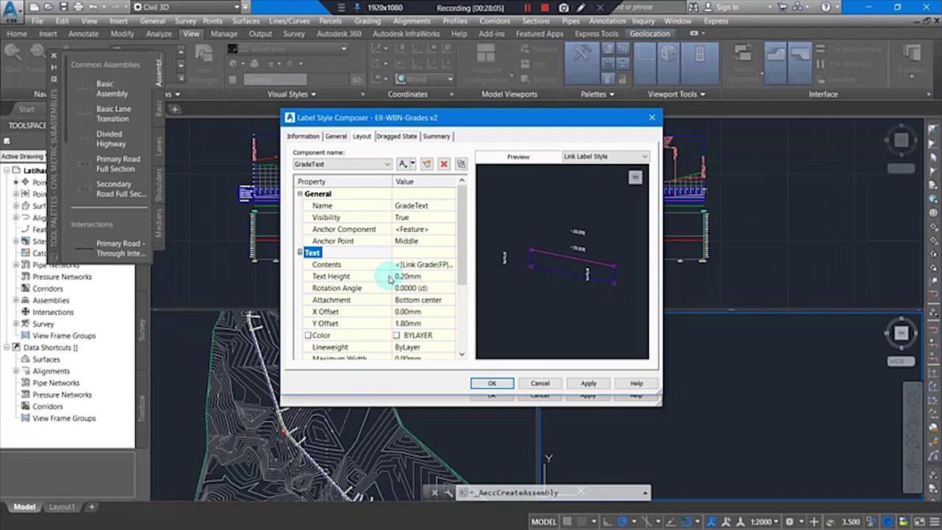
Keep the GradeText attachment at Bottom center and set its Y offset to 0.00 mm.
scroll(390, 280, "down", 3)
scroll(389, 280, "up", 3)
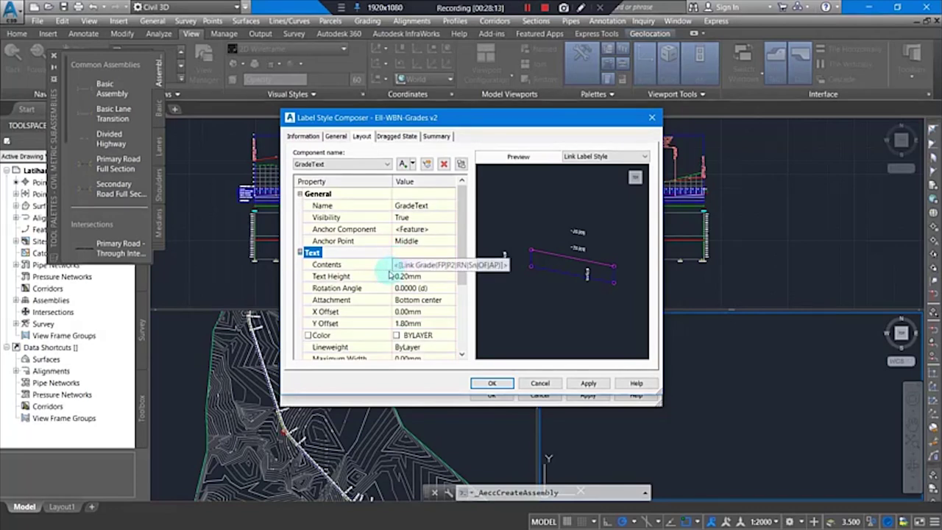
left_click(411, 300)
left_click(447, 302)
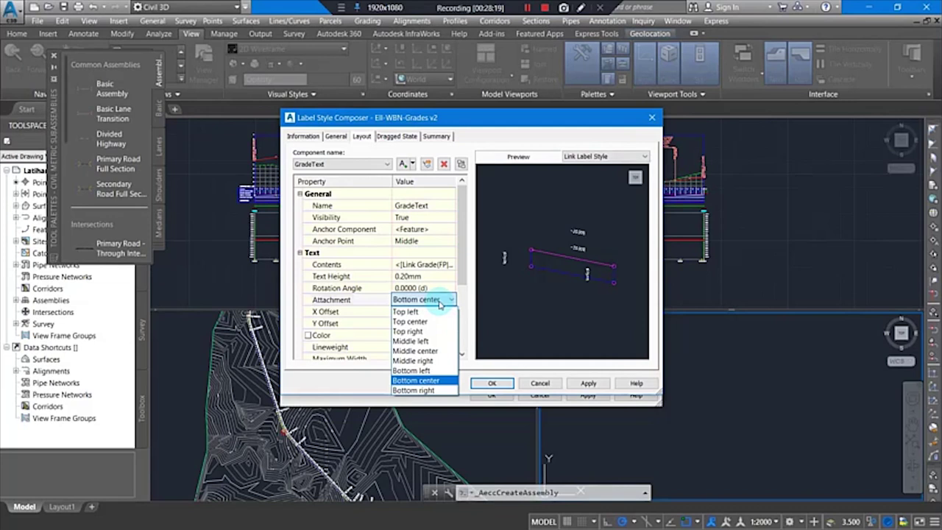
left_click(440, 303)
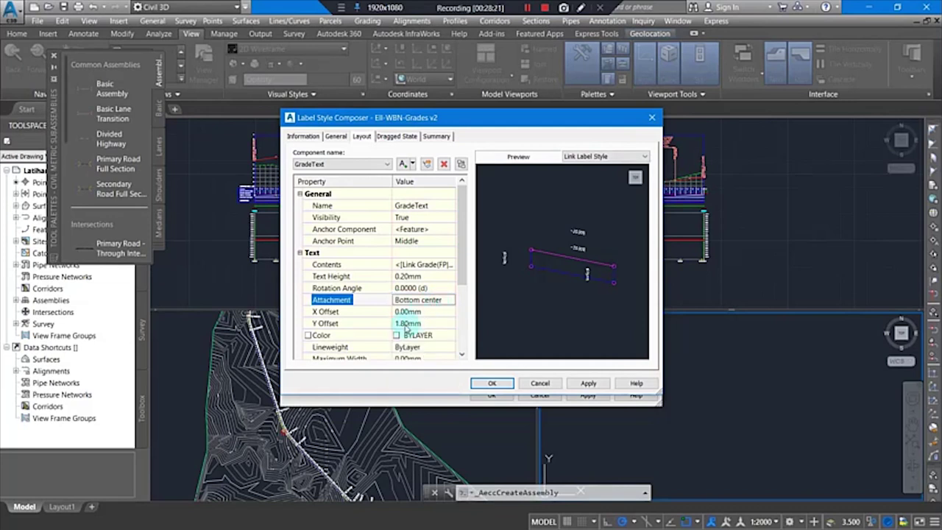
left_click(406, 326)
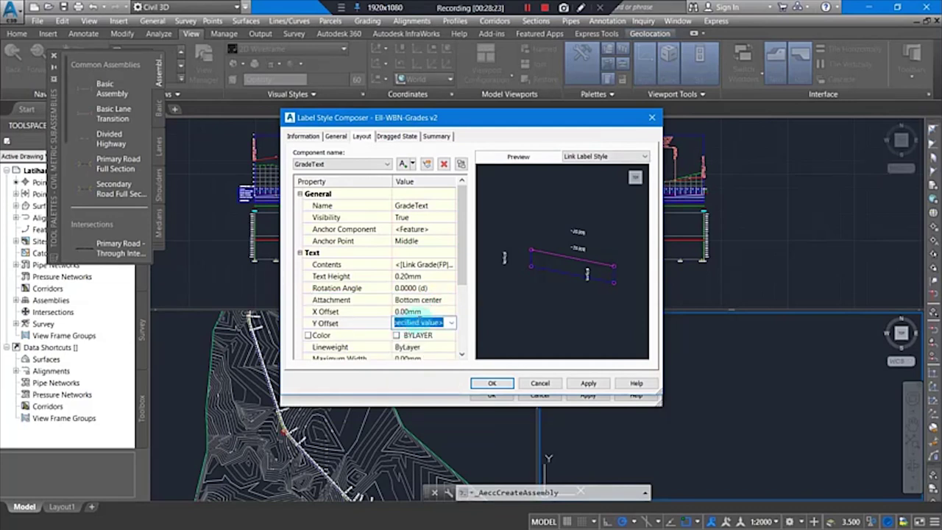
type("0.00mm")
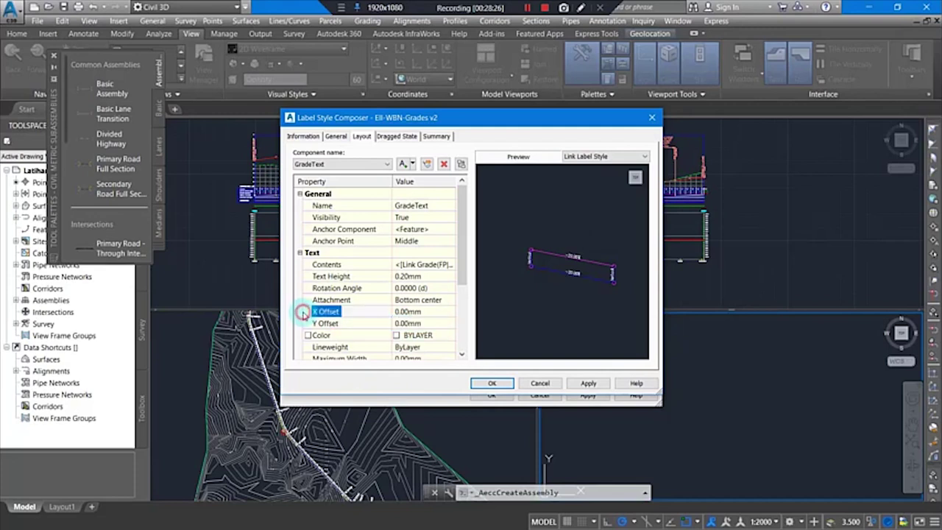
left_click(307, 312)
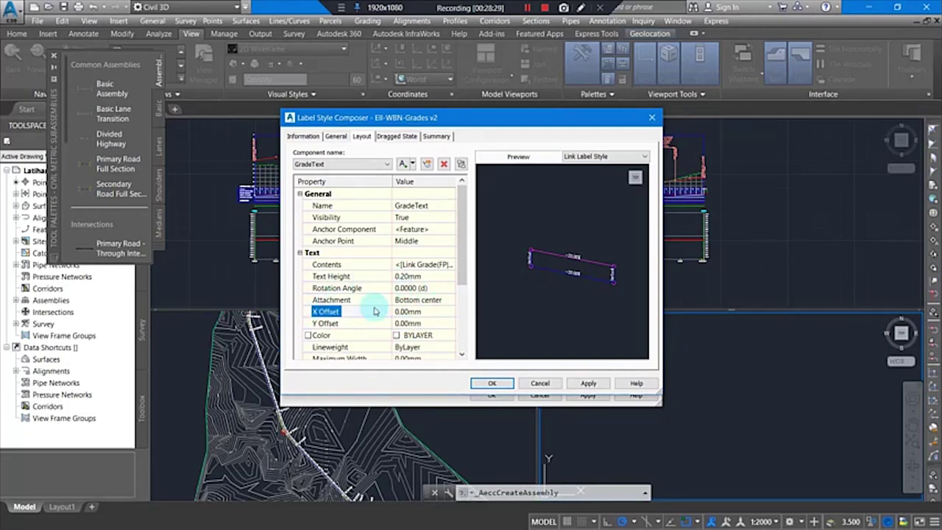
left_click(315, 252)
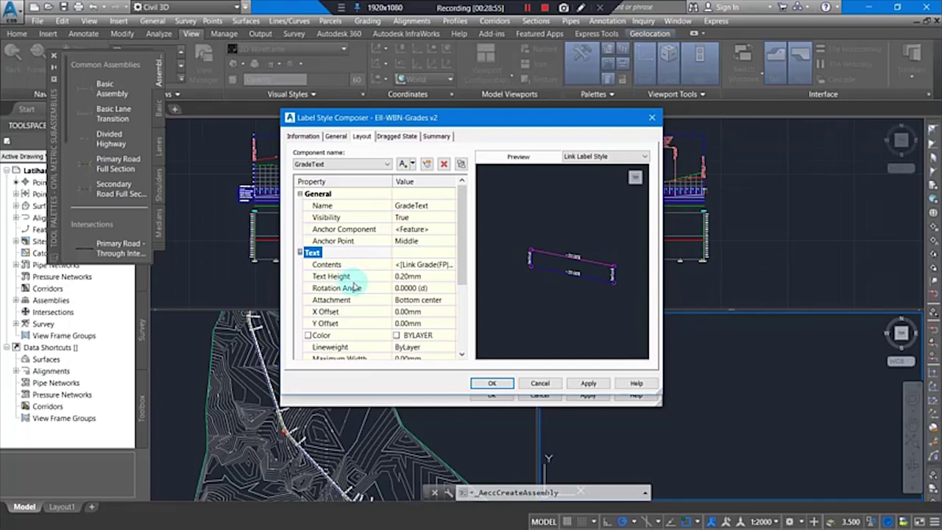
Accept the label and code set style edits, then create the assembly with its baseline in the middle of the empty viewport.
left_click(491, 382)
left_click(437, 276)
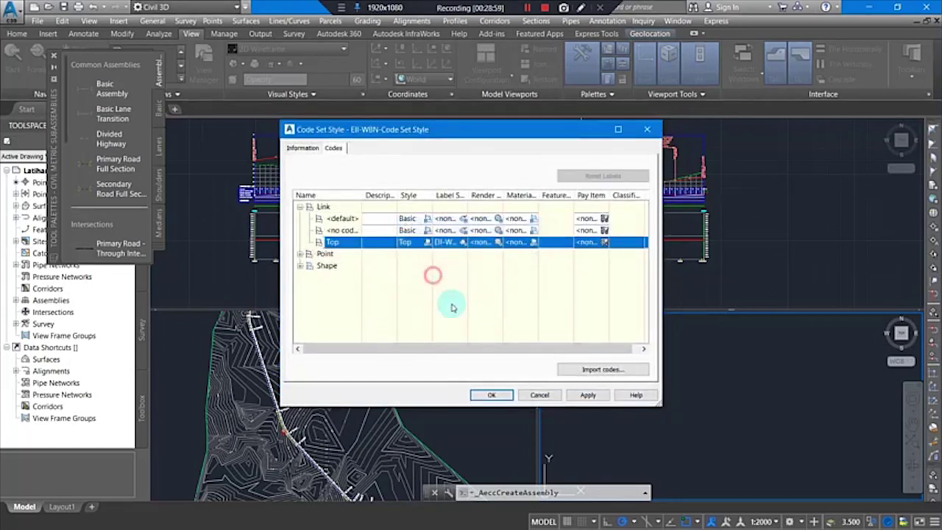
left_click(491, 394)
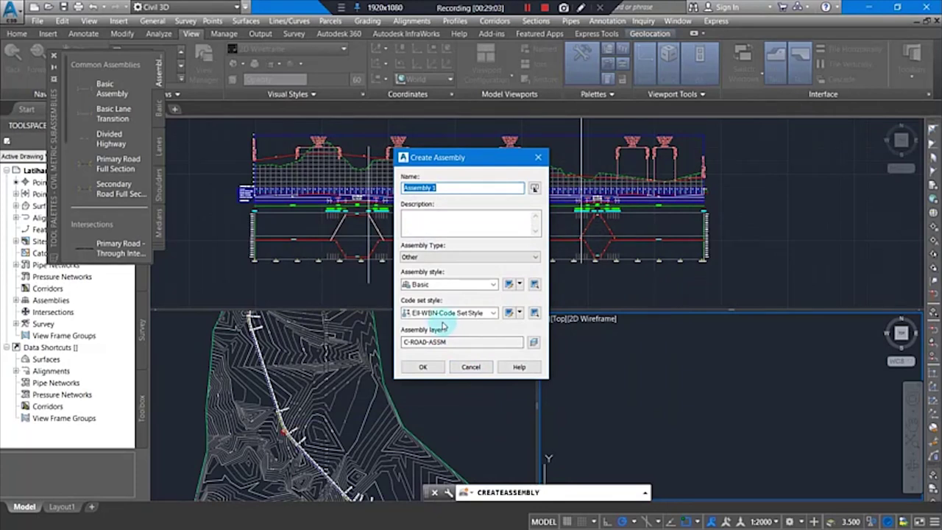
left_click(423, 366)
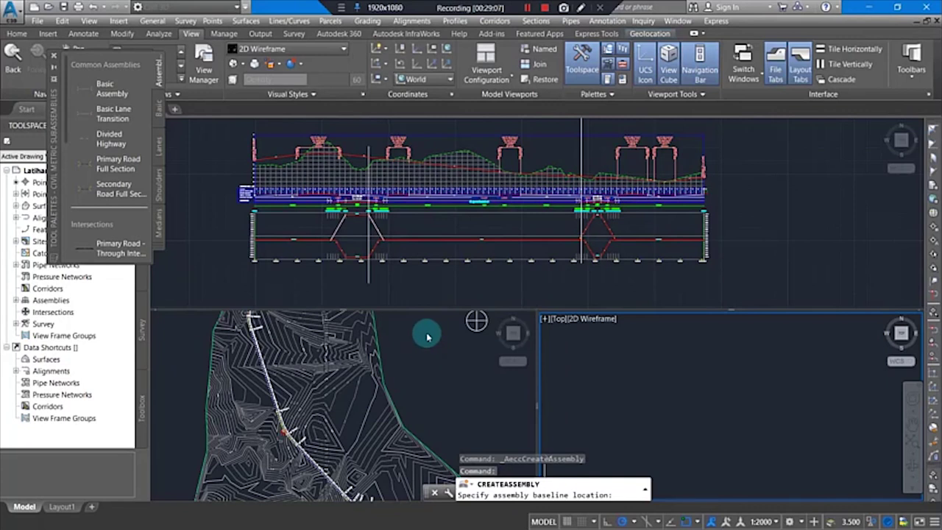
left_click(731, 406)
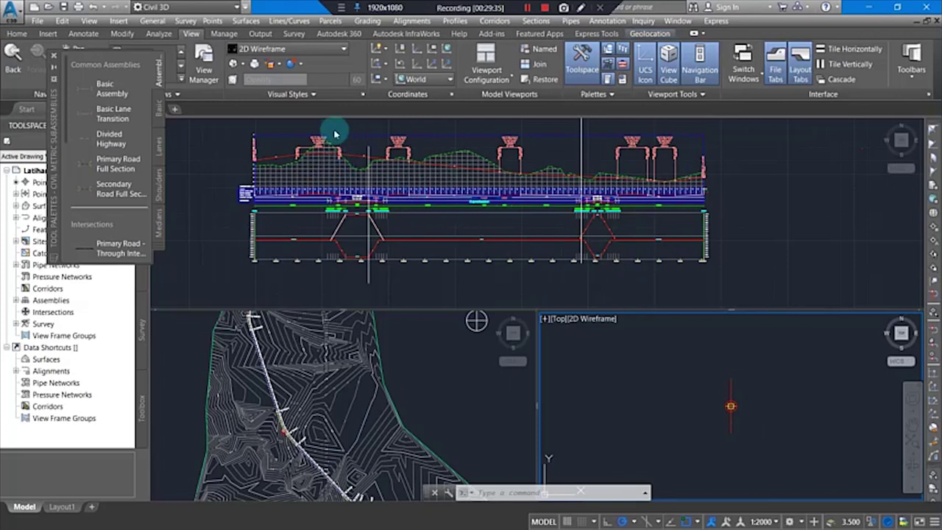
Draw a large circle enclosing the new assembly baseline.
left_click(11, 12)
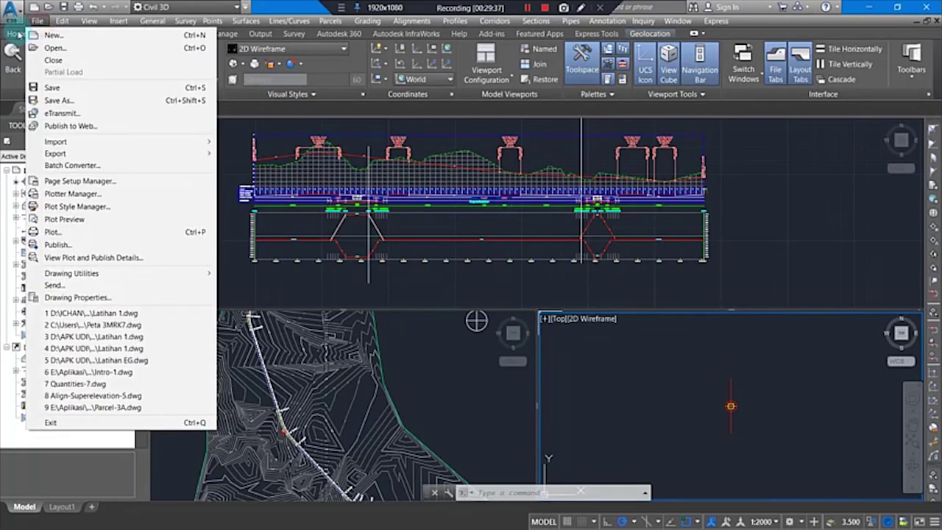
left_click(17, 34)
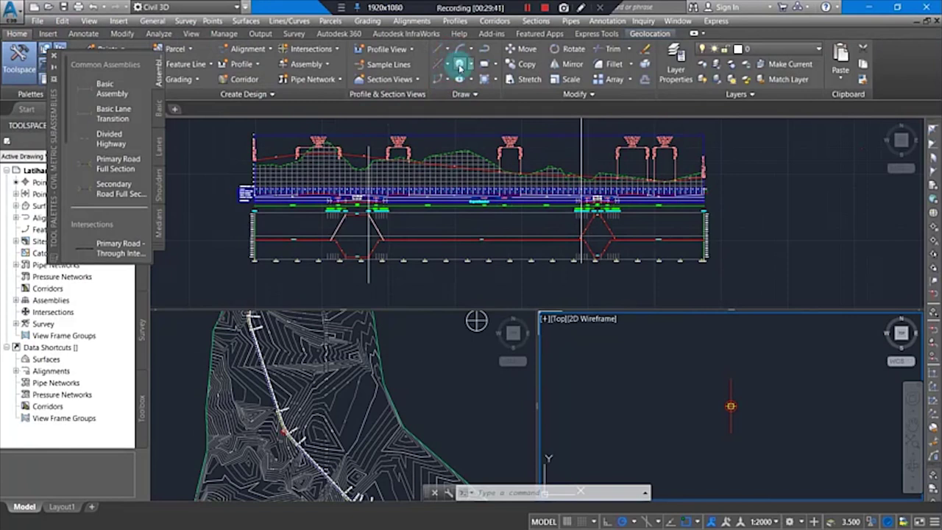
left_click(459, 66)
left_click(674, 338)
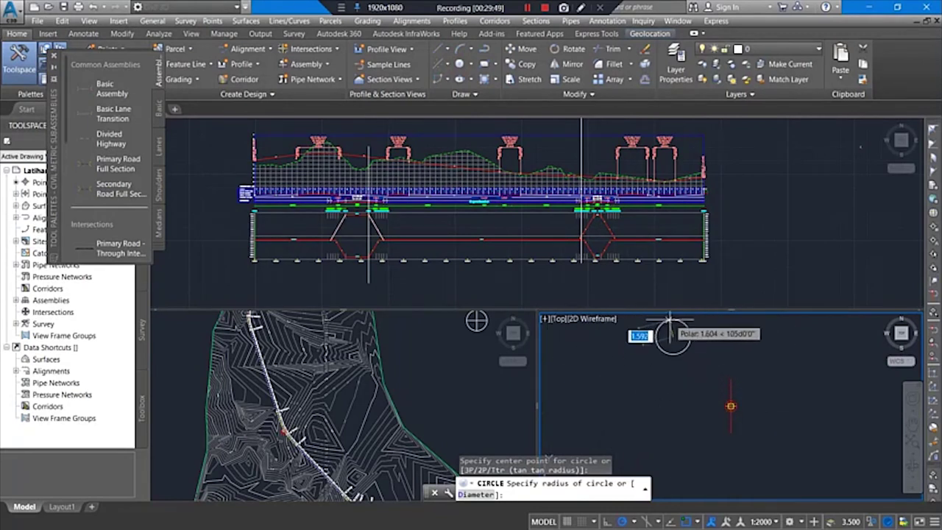
left_click(796, 494)
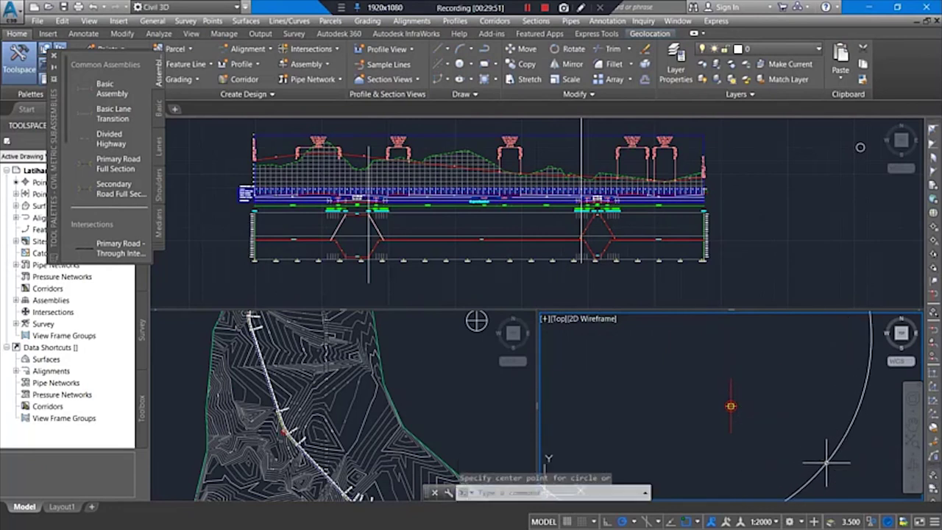
scroll(752, 376, "down", 3)
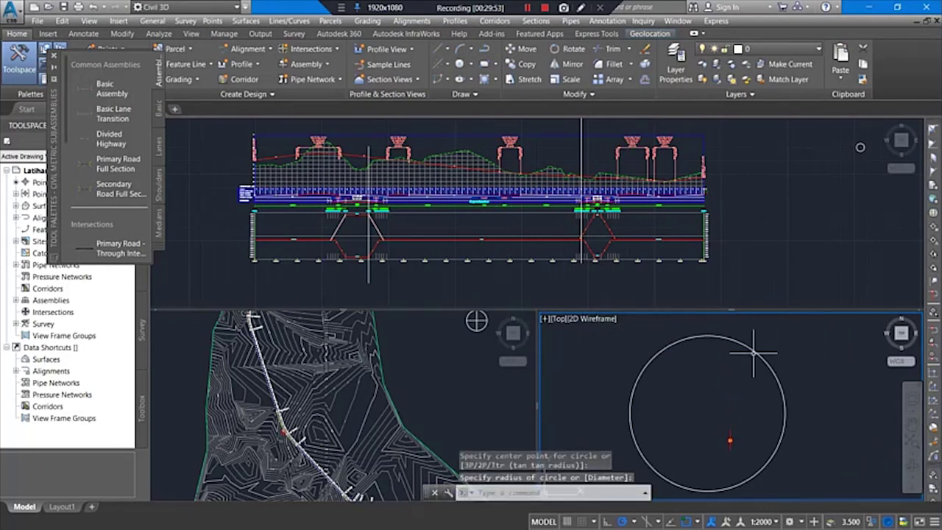
Move the circle by its centre so that it is roughly centred on the assembly baseline, and clear the selection.
left_click(754, 352)
left_click(707, 414)
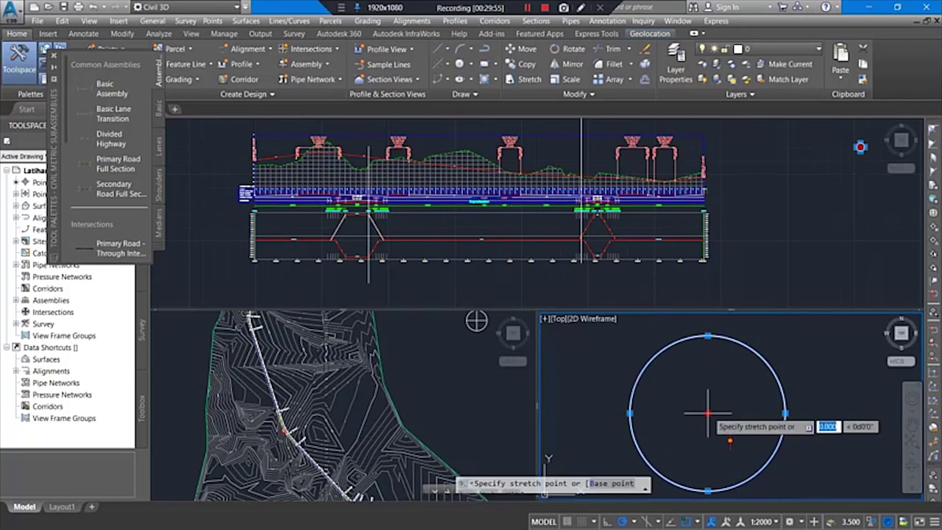
left_click(738, 441)
left_click(742, 440)
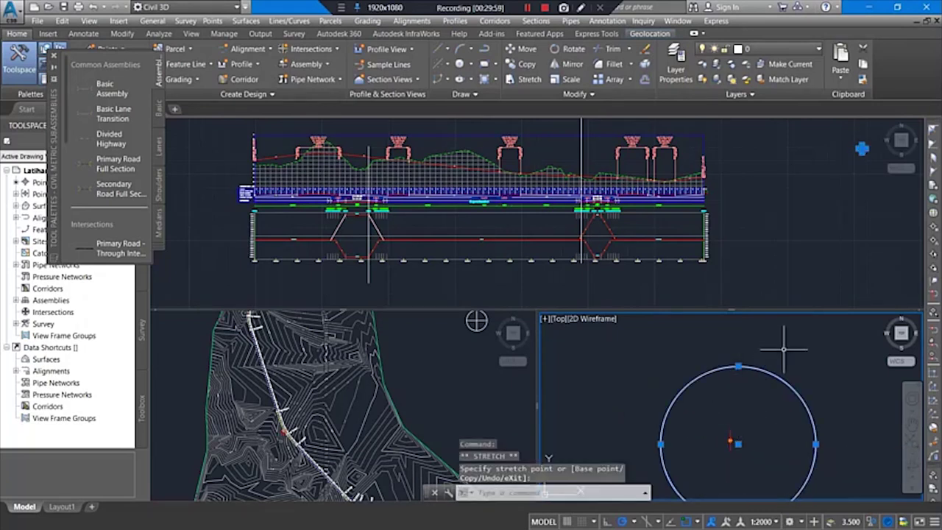
left_click(729, 343)
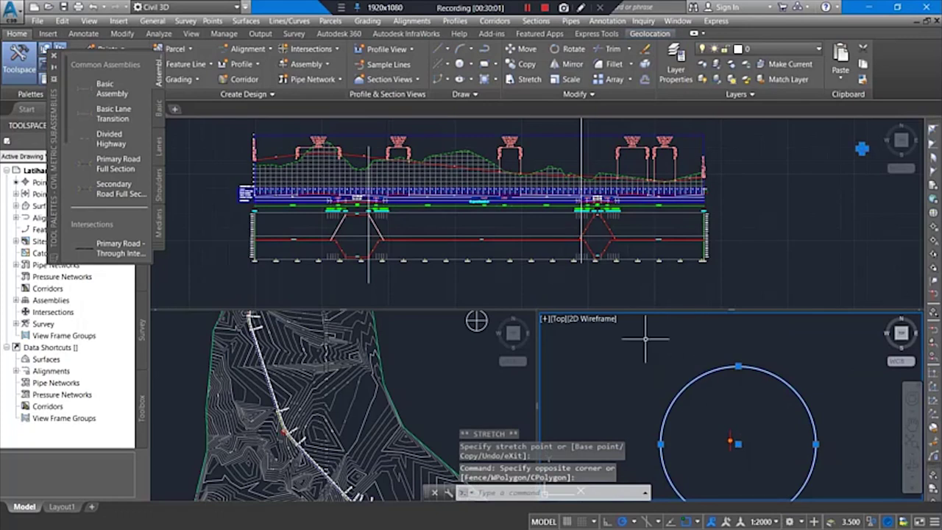
key("Escape")
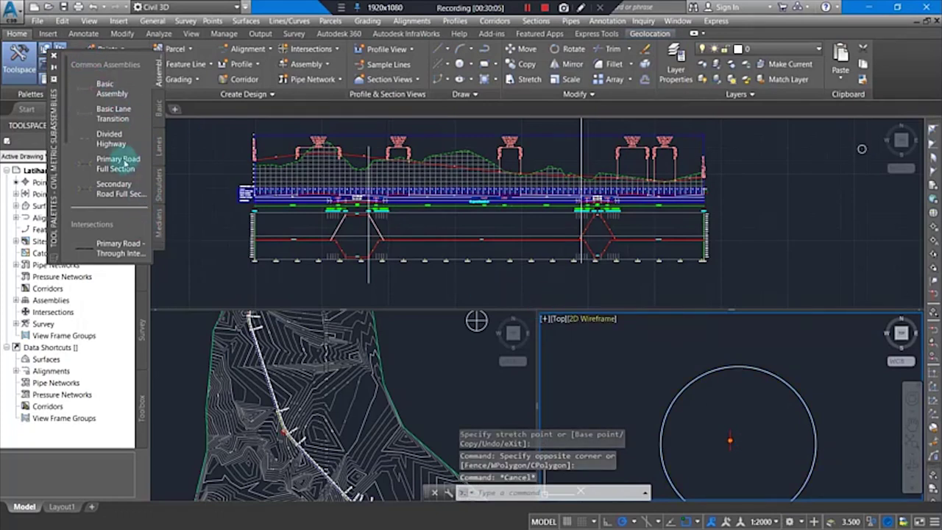
Attach a LaneSuperelevationAOR subassembly to the assembly baseline marker so that the lane lies on its left side.
left_click(120, 162)
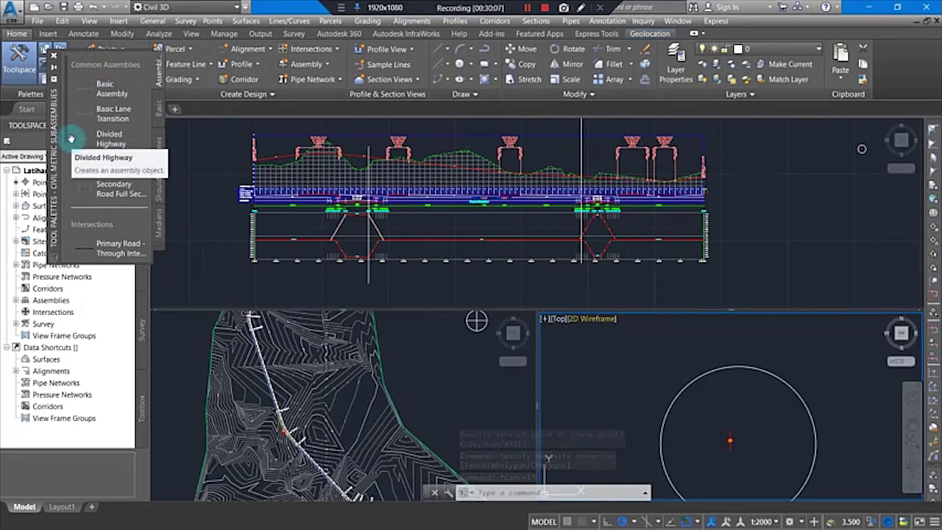
left_click(158, 145)
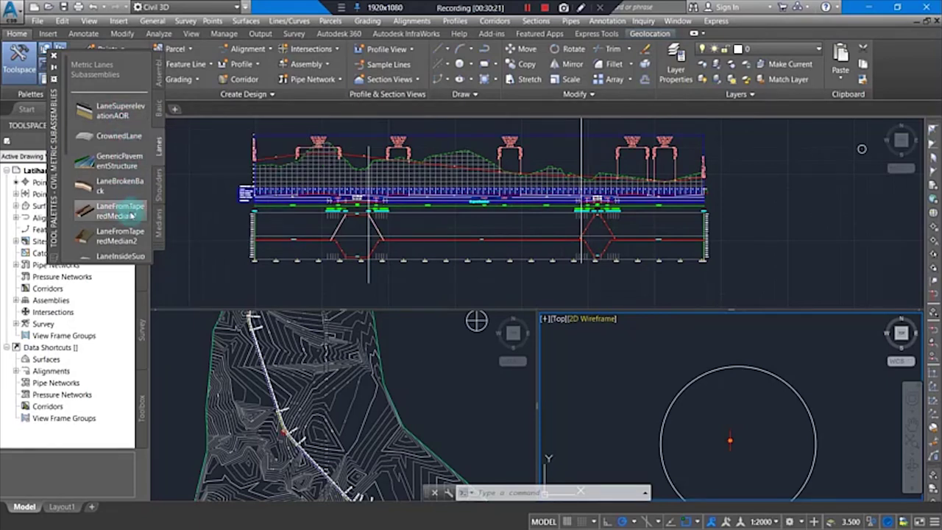
left_click(104, 118)
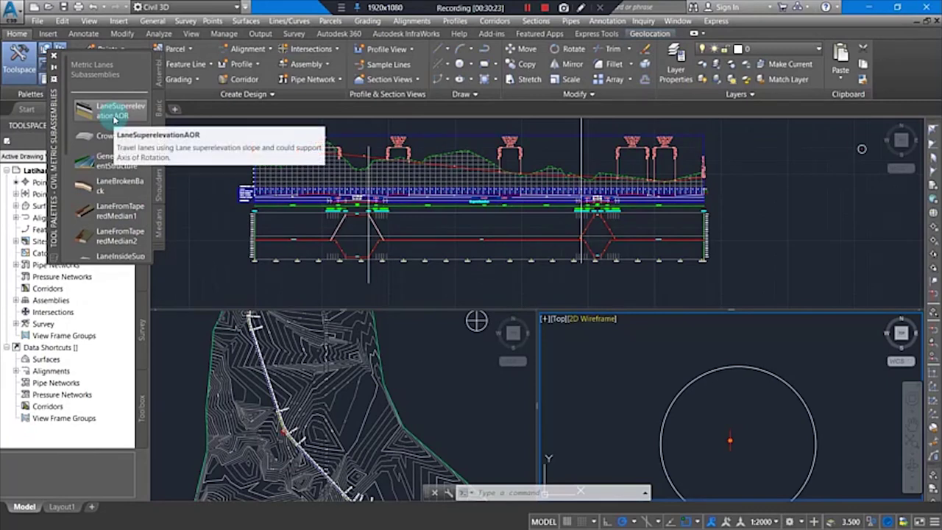
left_click(104, 118)
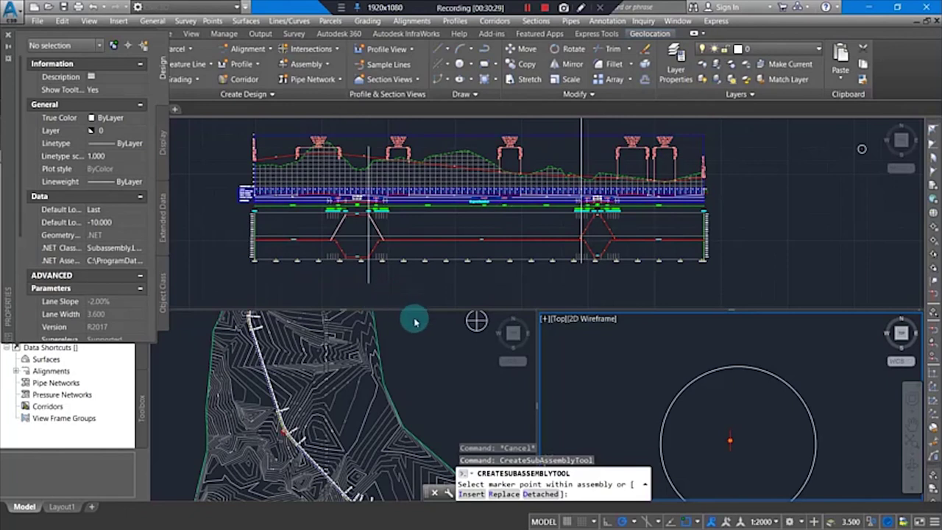
middle_click_drag(776, 416, 699, 352)
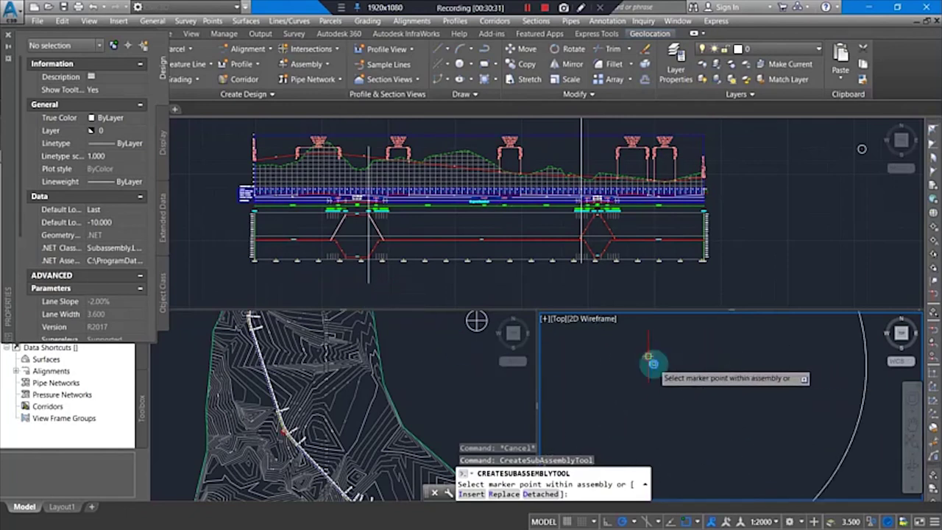
scroll(643, 346, "up", 3)
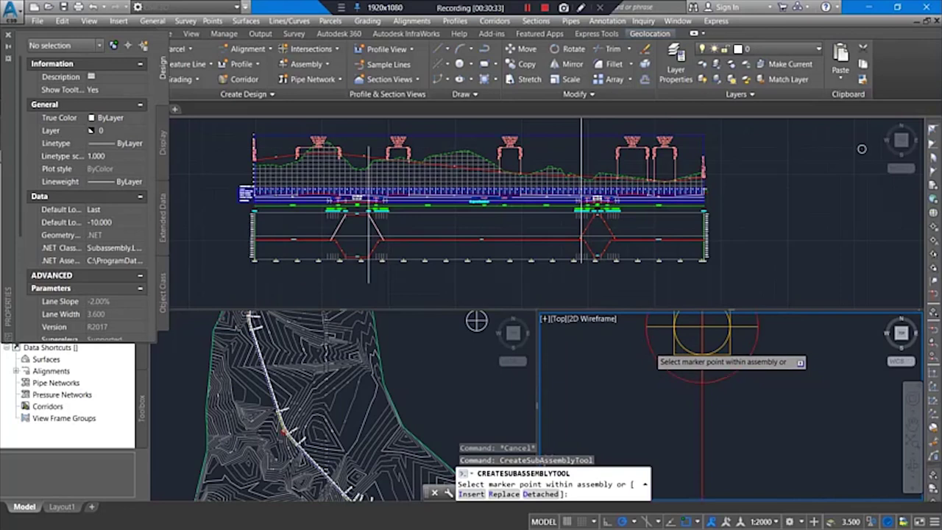
scroll(647, 347, "up", 4)
middle_click_drag(605, 362, 753, 365)
scroll(753, 365, "down", 2)
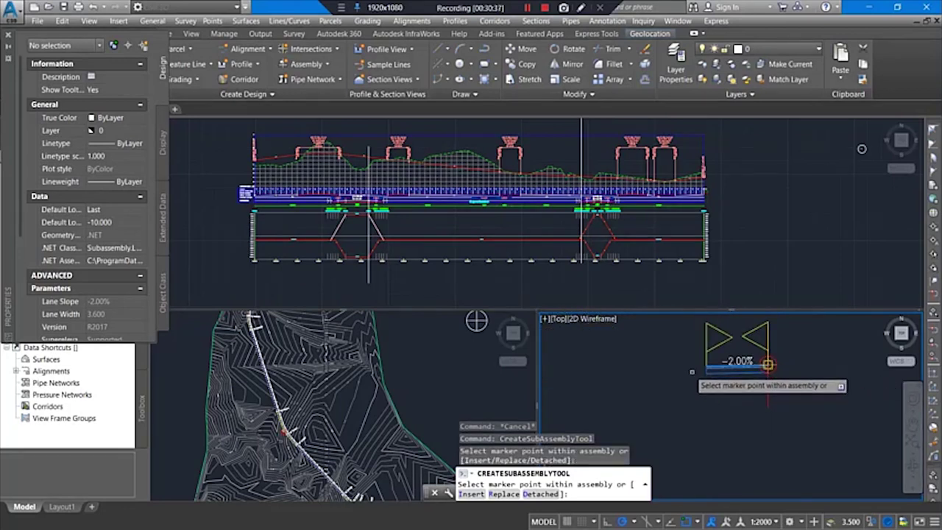
scroll(777, 351, "up", 2)
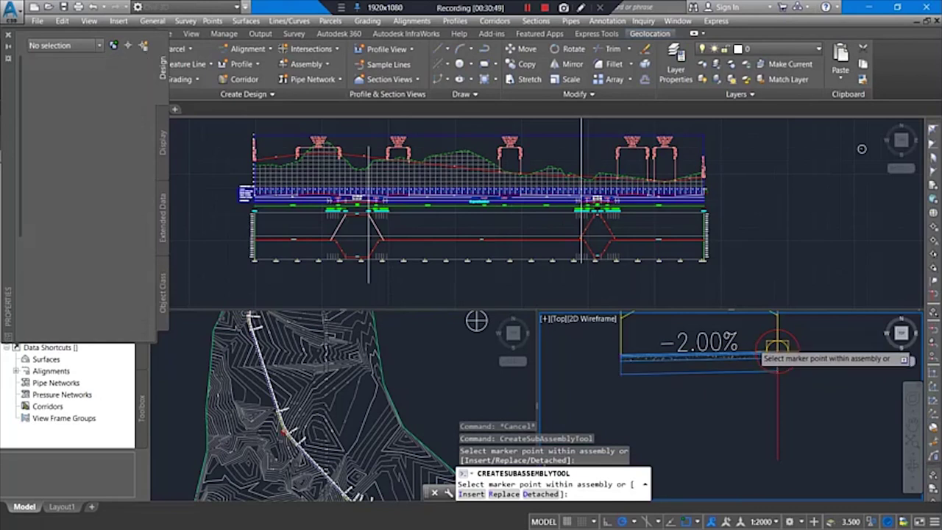
key("Escape")
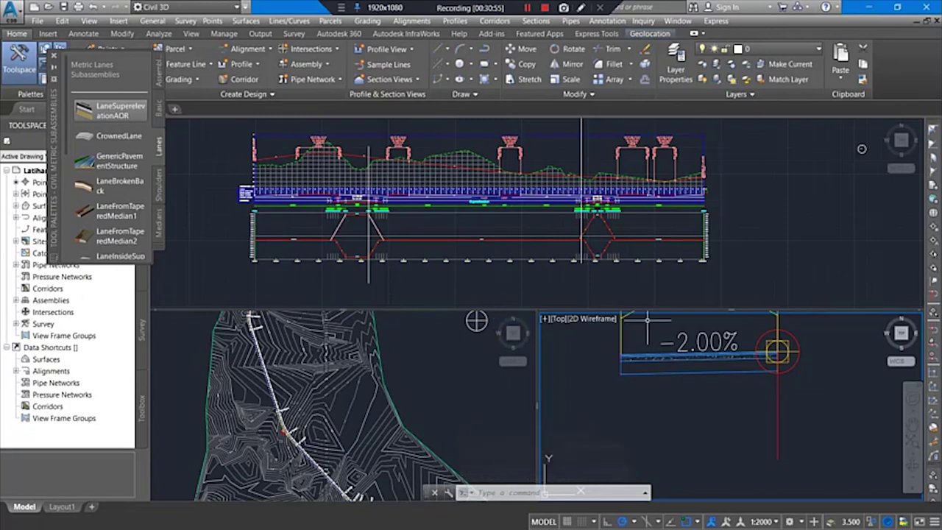
Set the Width parameter of the left LaneSuperelevationAOR subassembly to 4 m in its subassembly properties.
left_click(658, 359)
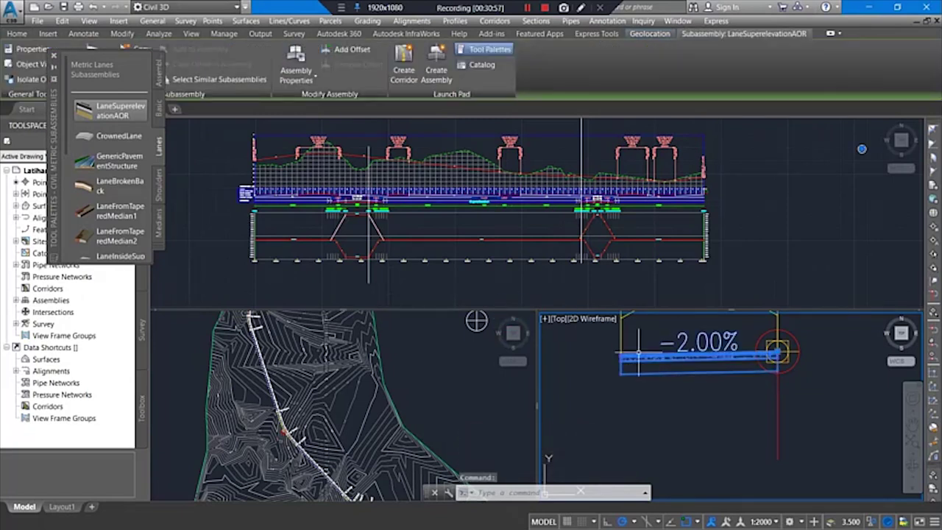
right_click(660, 365)
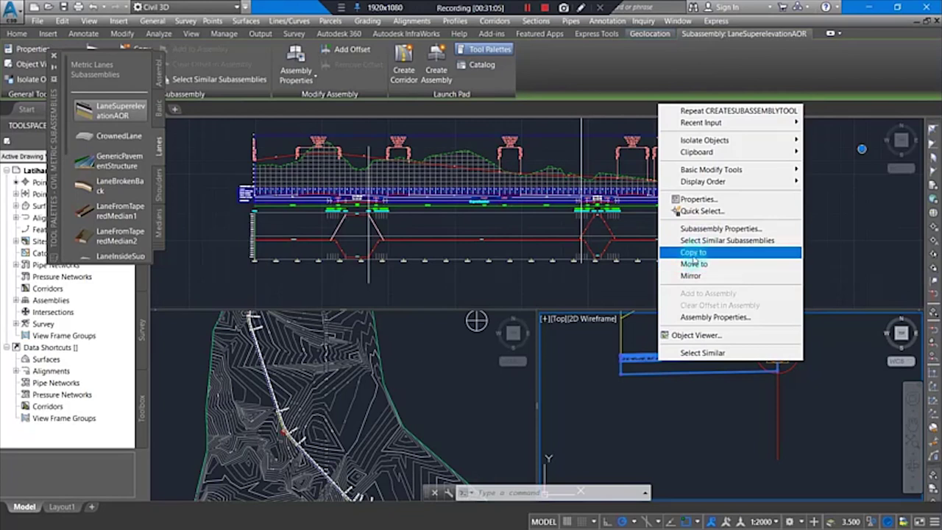
left_click(713, 229)
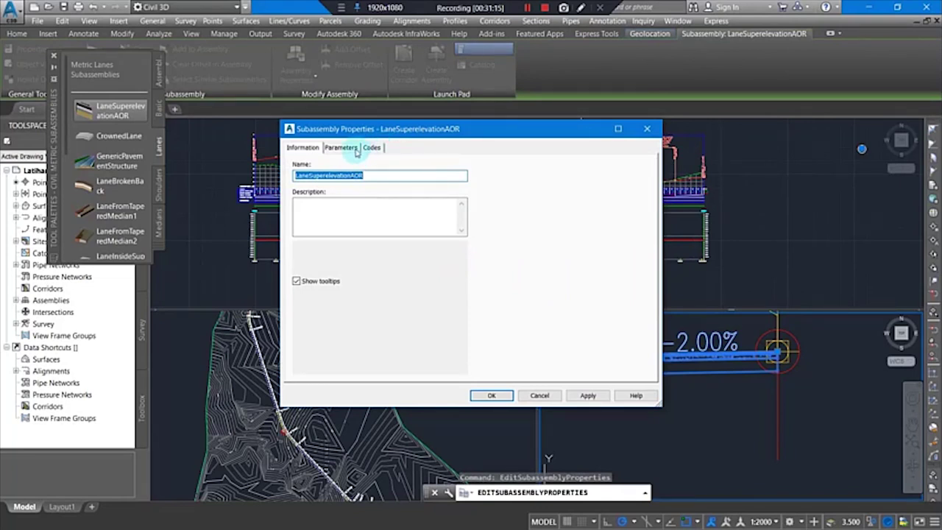
left_click(341, 147)
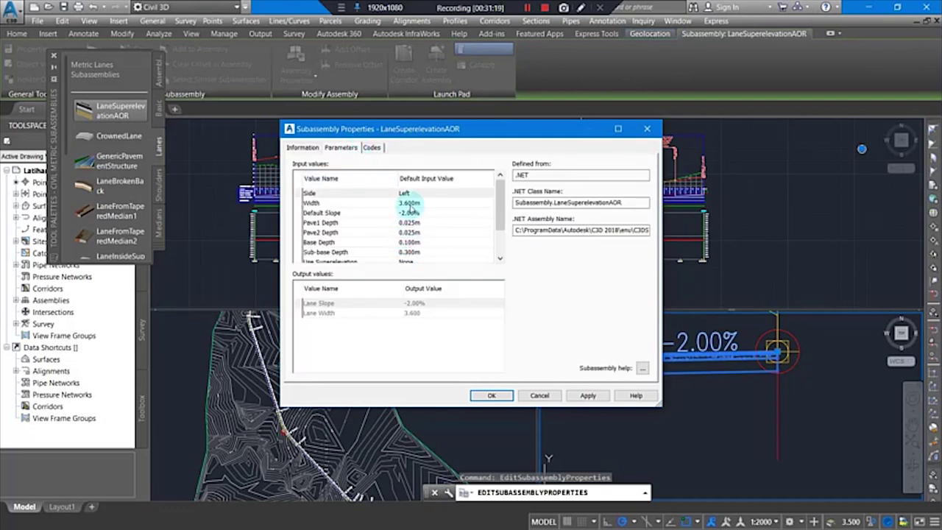
left_click(409, 203)
left_click(410, 203)
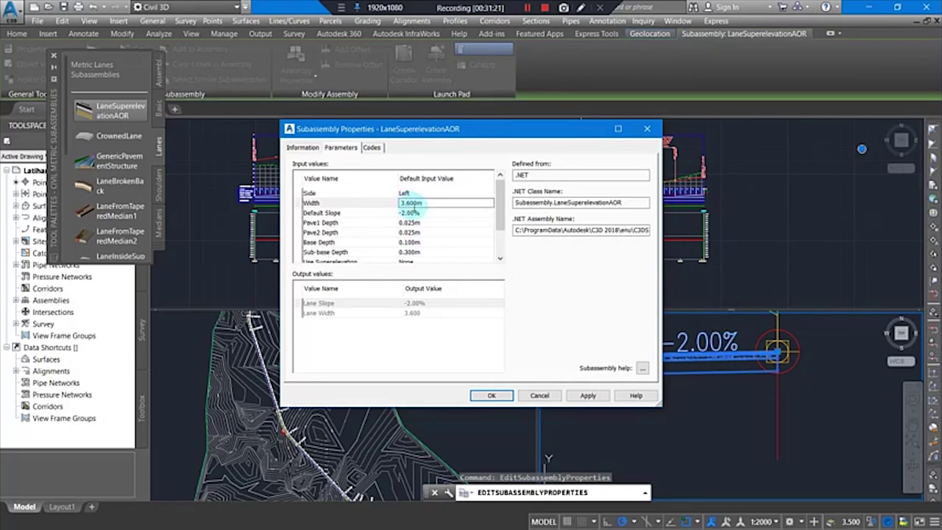
left_click_drag(410, 203, 398, 202)
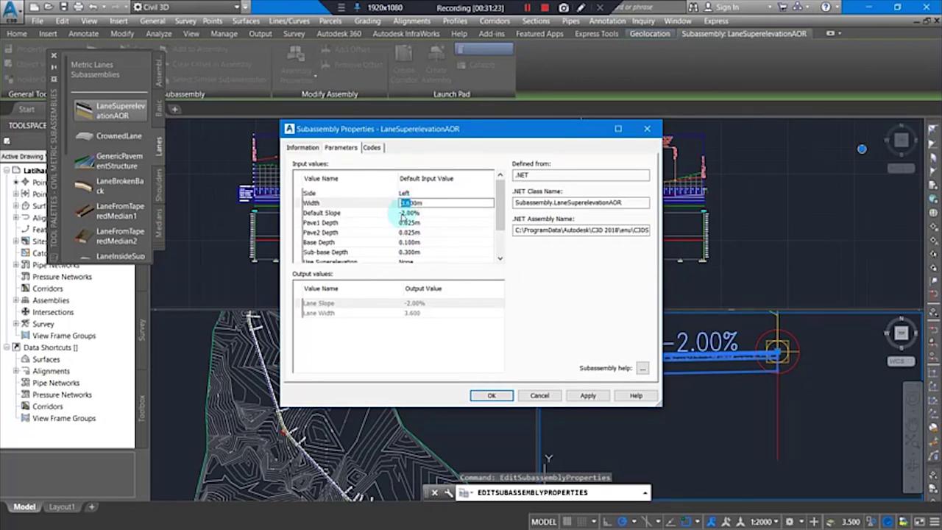
type("4")
left_click(519, 257)
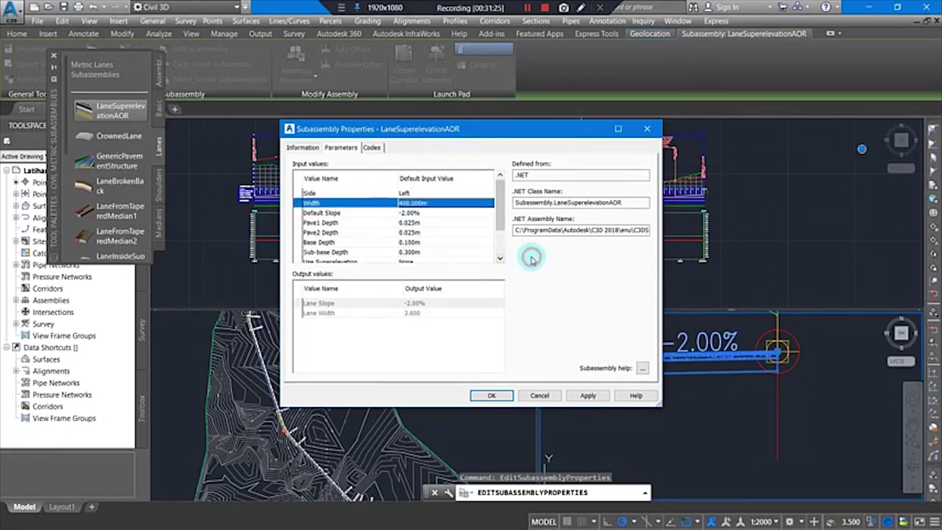
left_click(411, 204)
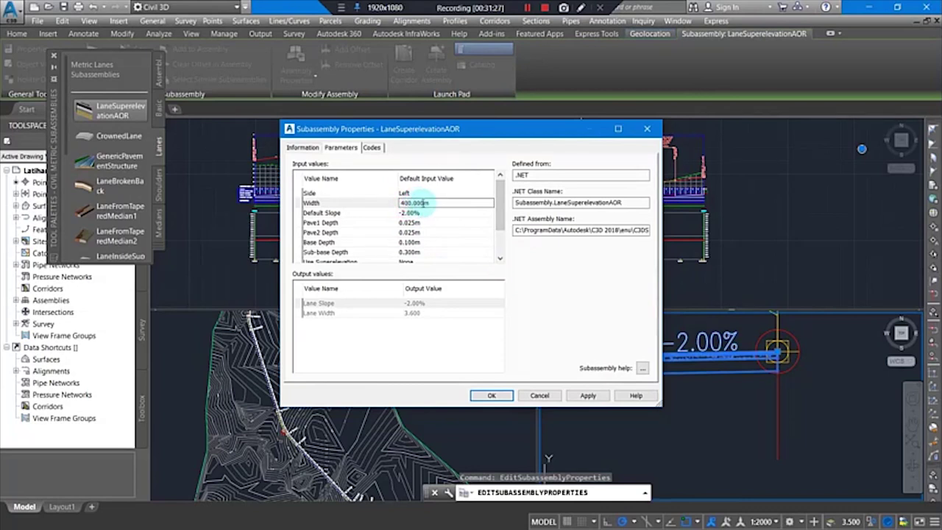
left_click_drag(425, 206, 388, 196)
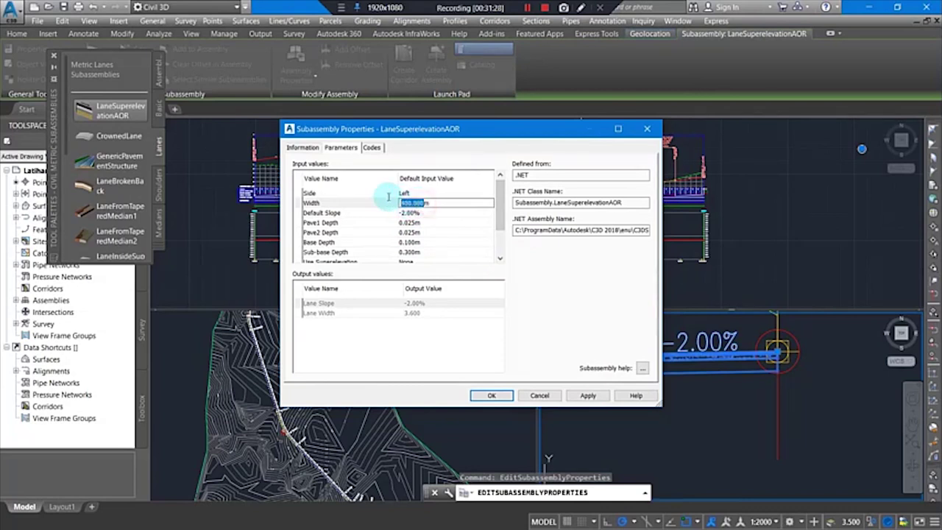
type("4")
left_click(538, 278)
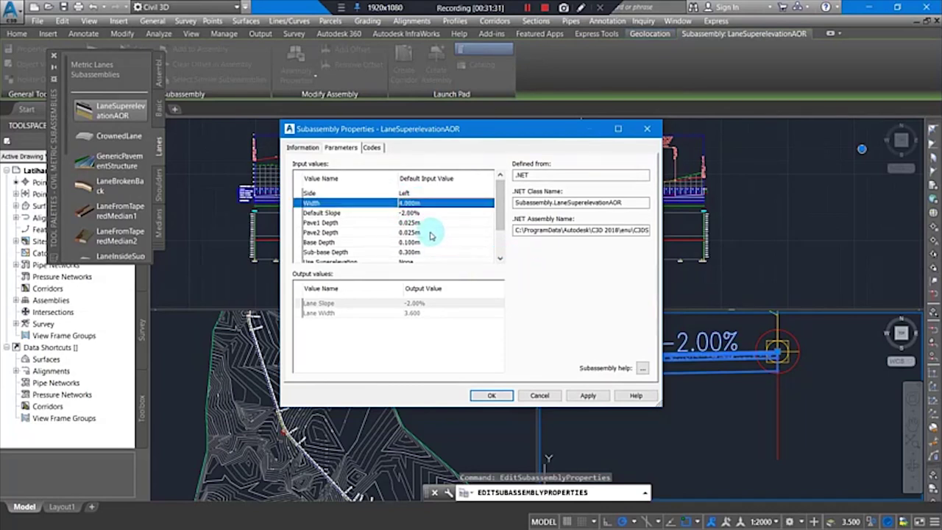
Set the left lane's Use Superelevation parameter to Left Lane Outside and accept the subassembly properties.
scroll(445, 251, "down", 1)
scroll(445, 257, "up", 1)
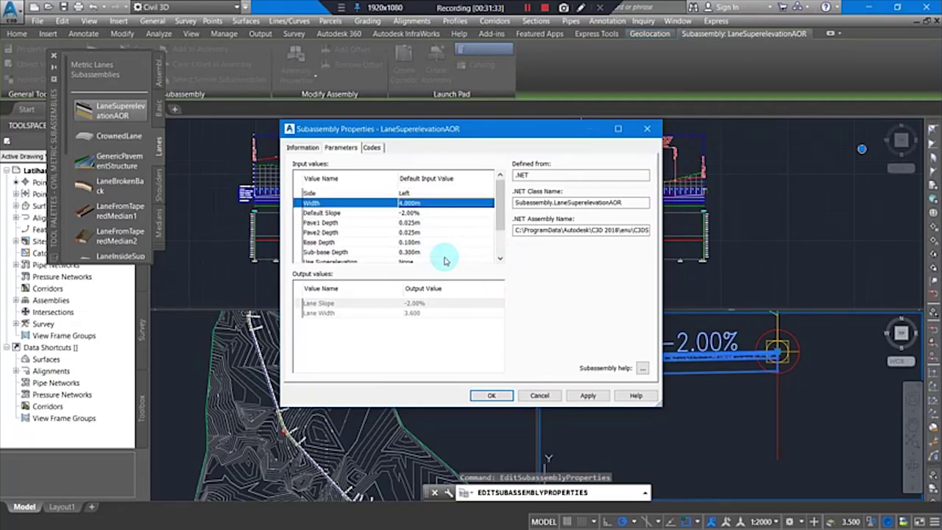
scroll(445, 262, "down", 2)
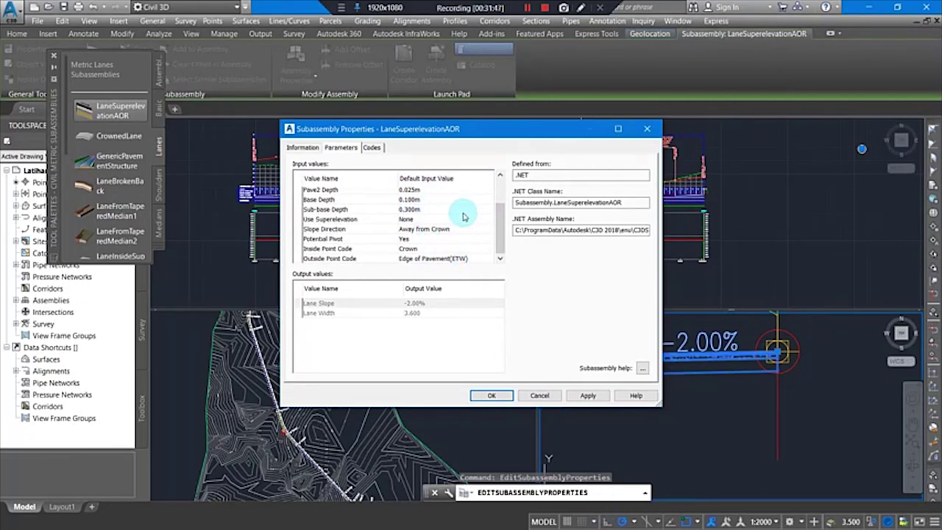
left_click(526, 9)
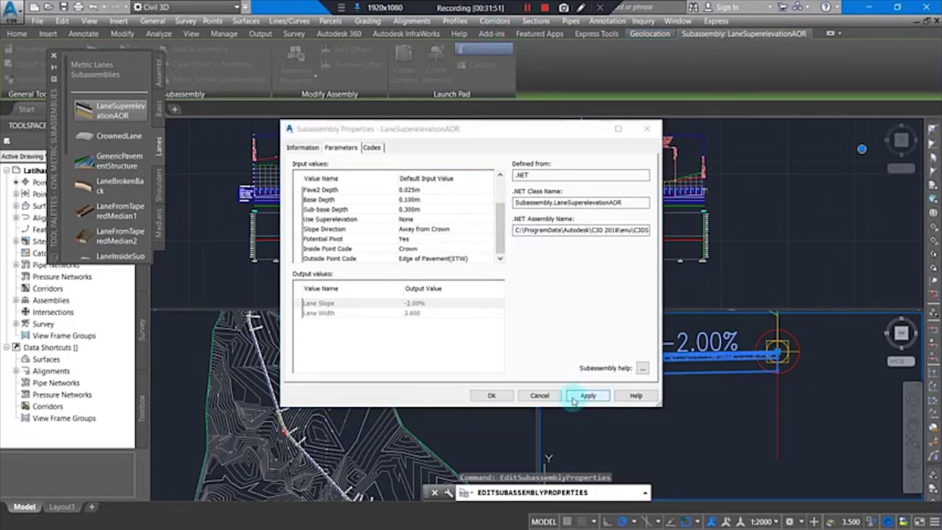
left_click(468, 242)
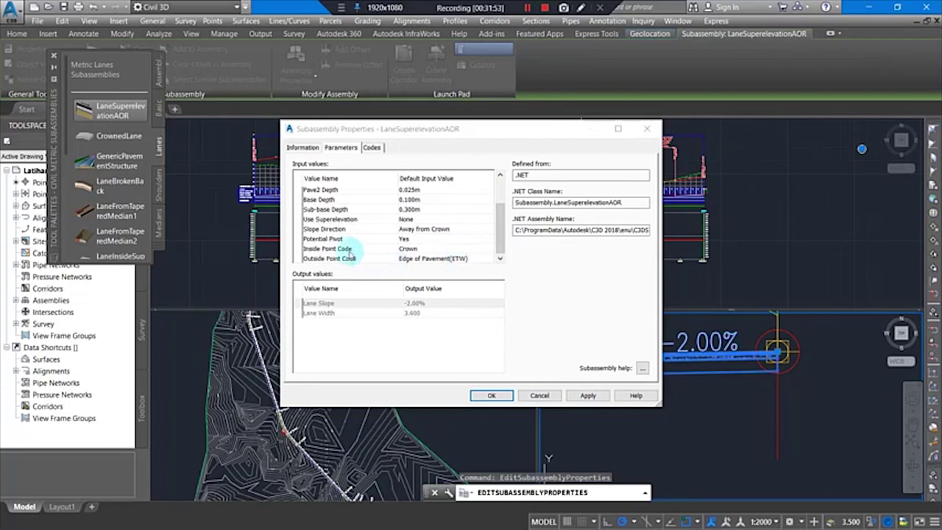
left_click(407, 220)
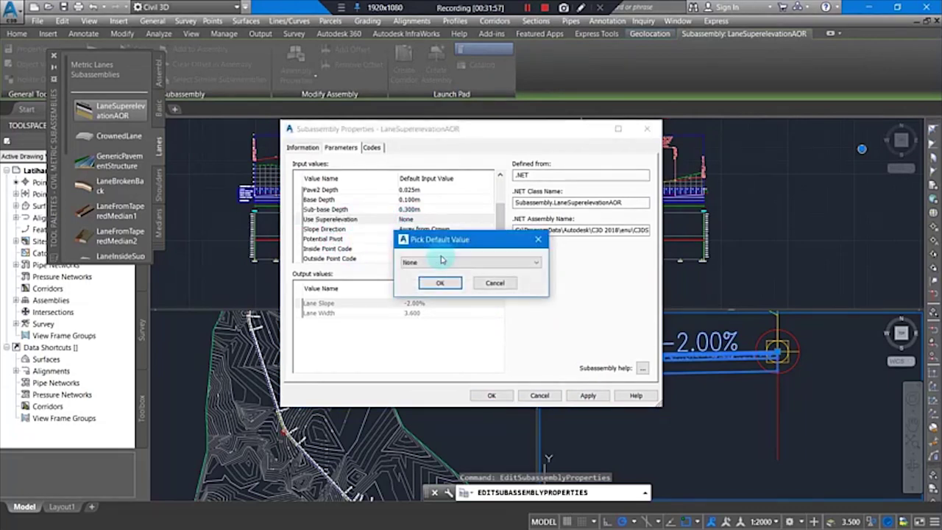
left_click(445, 263)
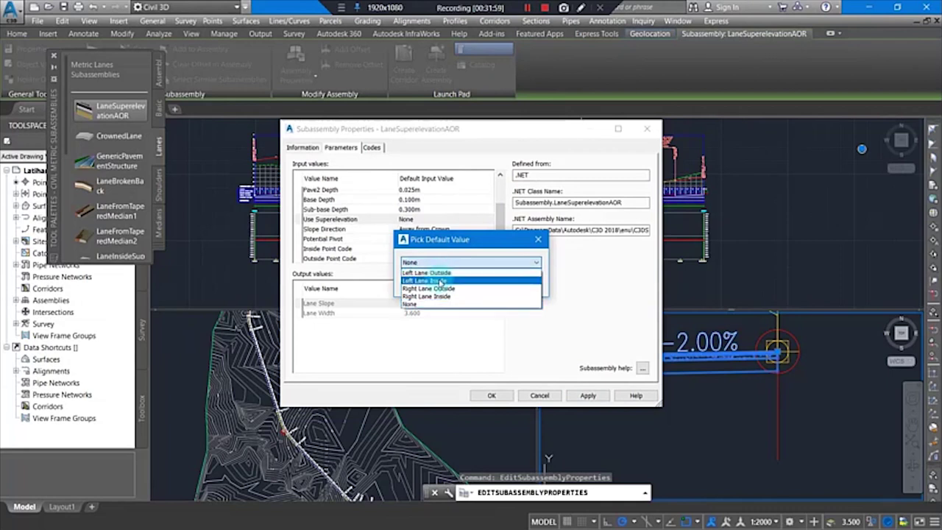
left_click(446, 273)
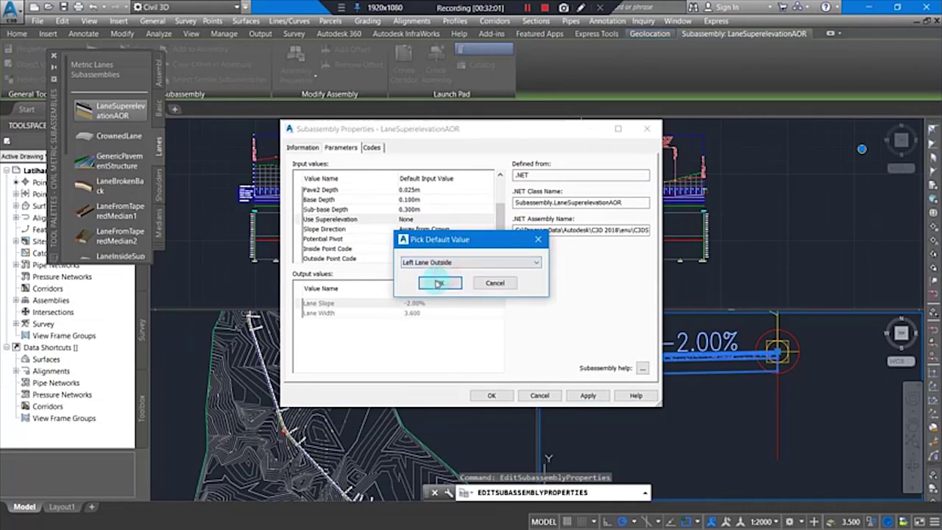
left_click(441, 280)
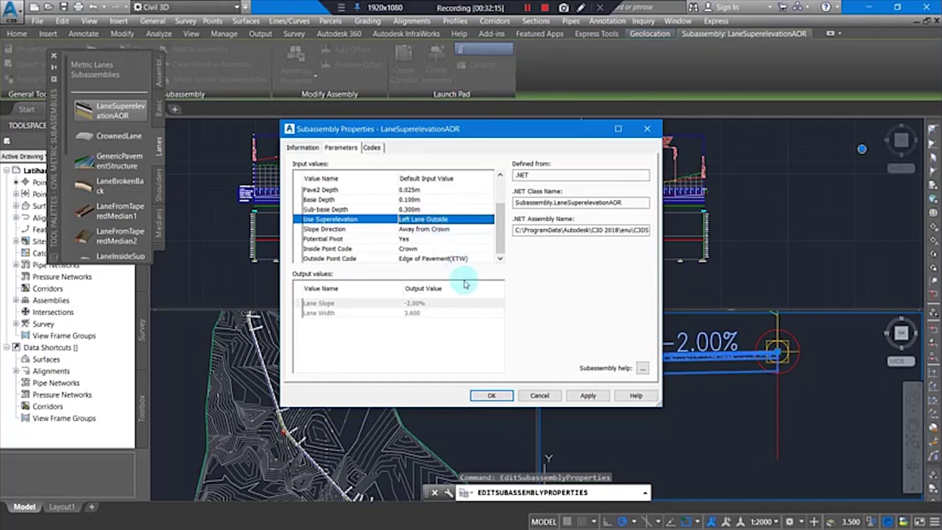
left_click(493, 395)
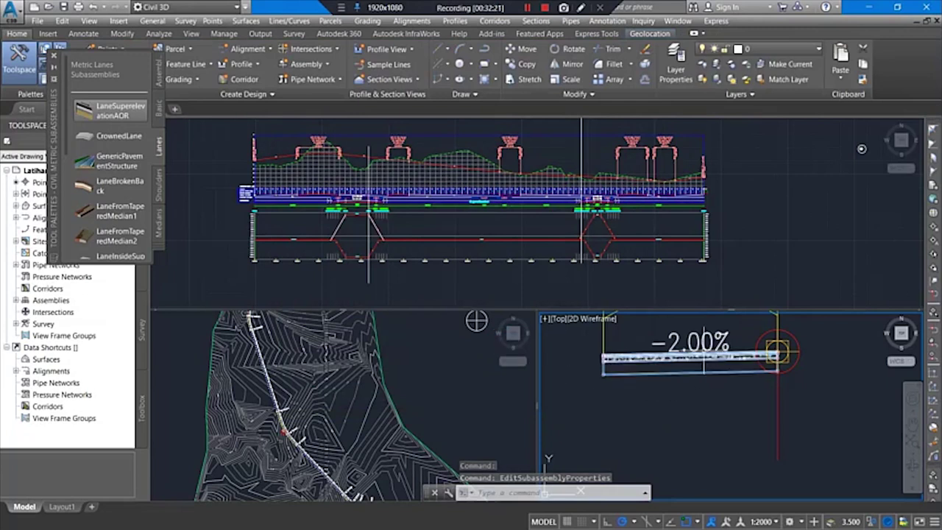
Start adding a ShoulderMultiLayer subassembly from the metric shoulder subassemblies to the assembly.
middle_click_drag(699, 345, 693, 388)
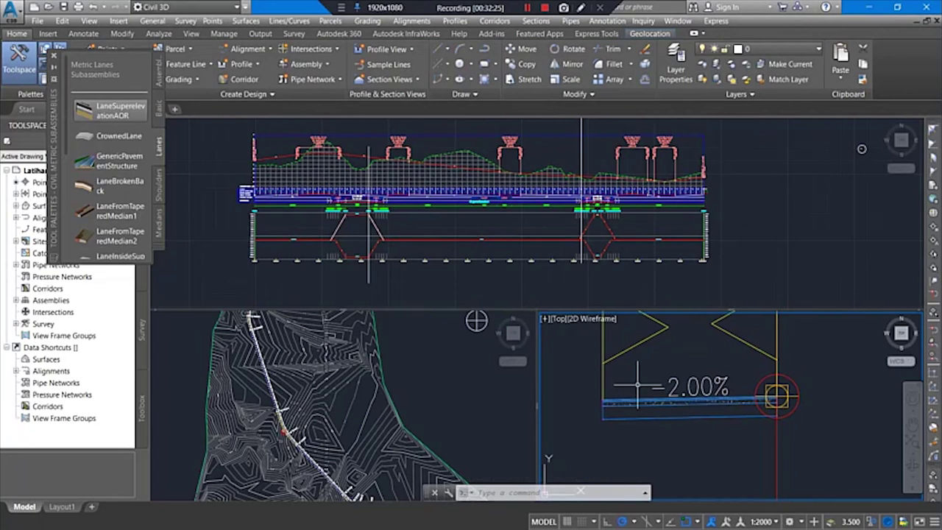
middle_click_drag(652, 385, 724, 406)
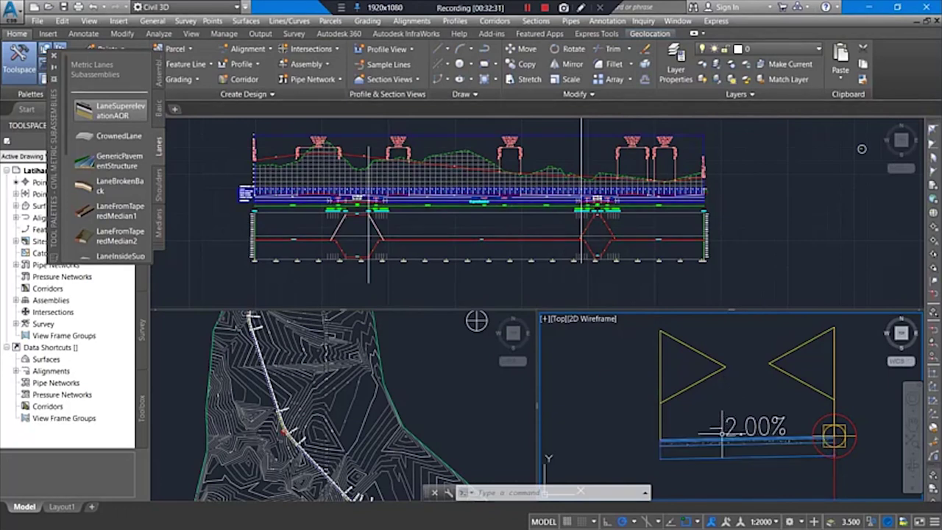
left_click(158, 185)
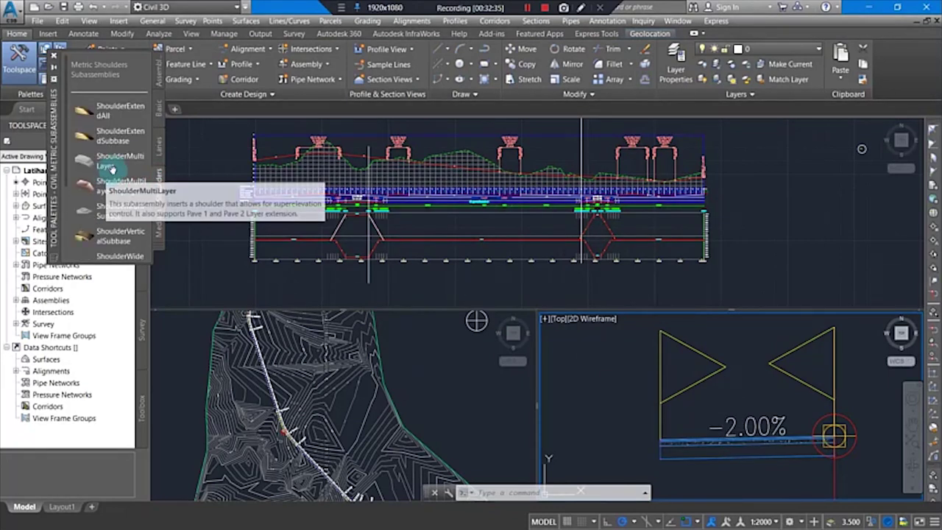
left_click(118, 190)
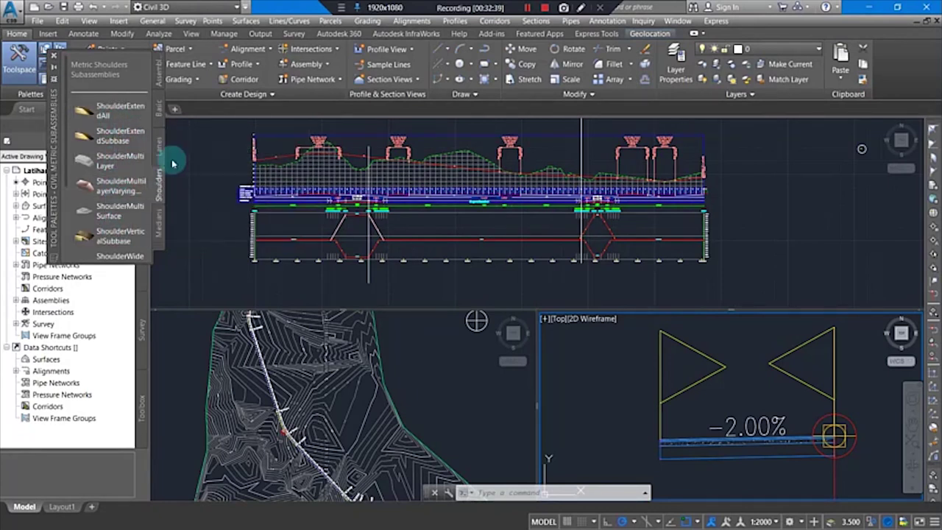
left_click(117, 160)
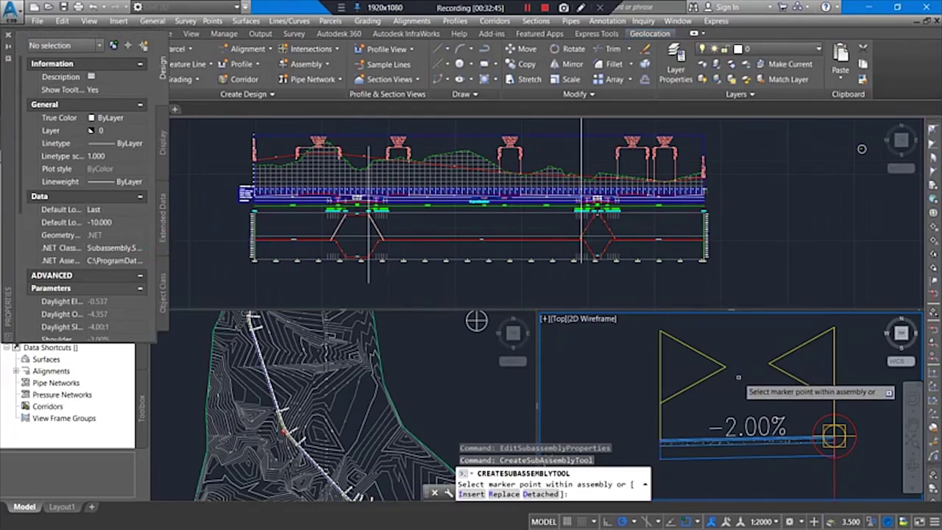
middle_click_drag(738, 376, 707, 329)
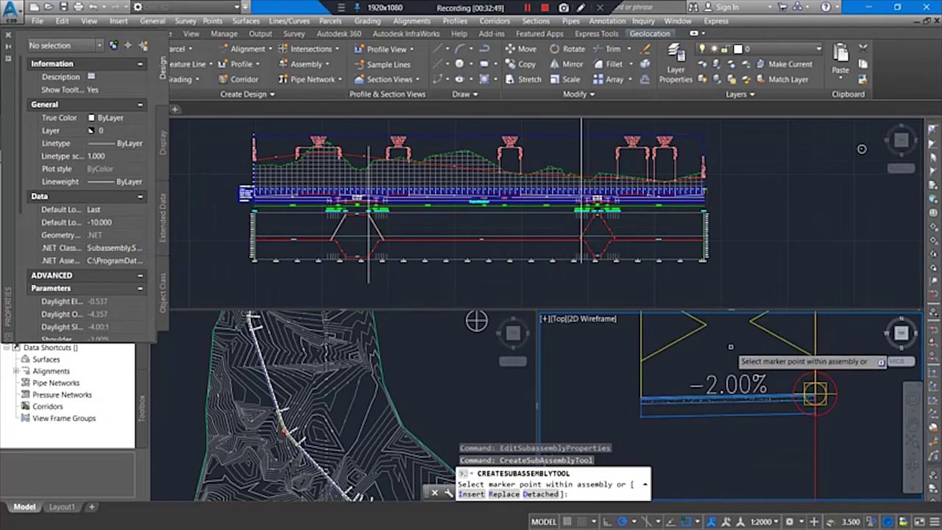
Attach the ShoulderExtendAll subassembly to the uppermost marker at the outer edge of the left lane.
mouse_move(727, 346)
middle_mouse_down()
mouse_move(733, 382)
mouse_move(734, 312)
mouse_move(734, 346)
mouse_move(704, 351)
middle_mouse_up()
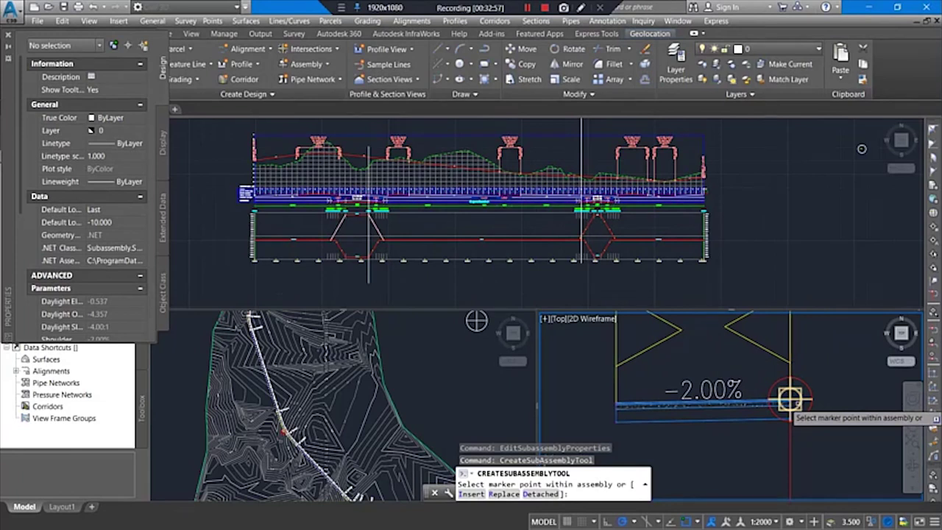
scroll(602, 405, "up", 5)
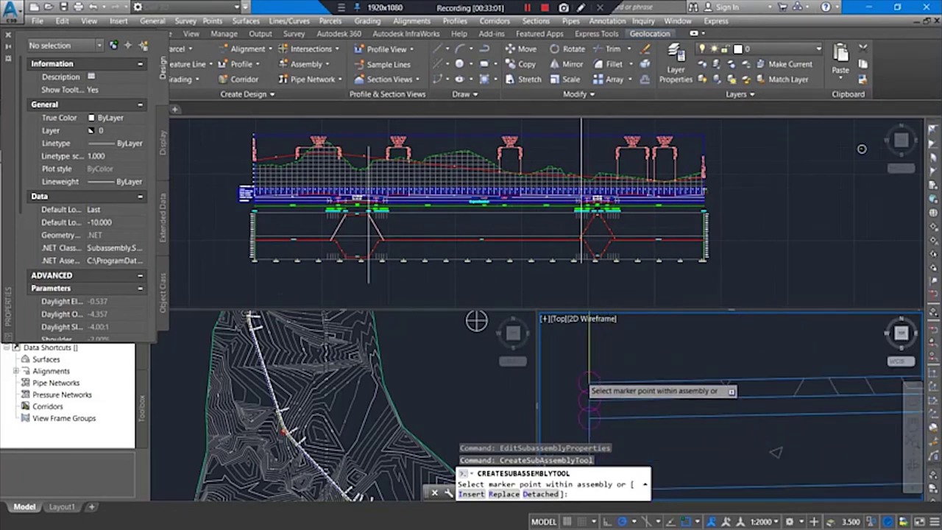
left_click(580, 376)
scroll(581, 376, "down", 5)
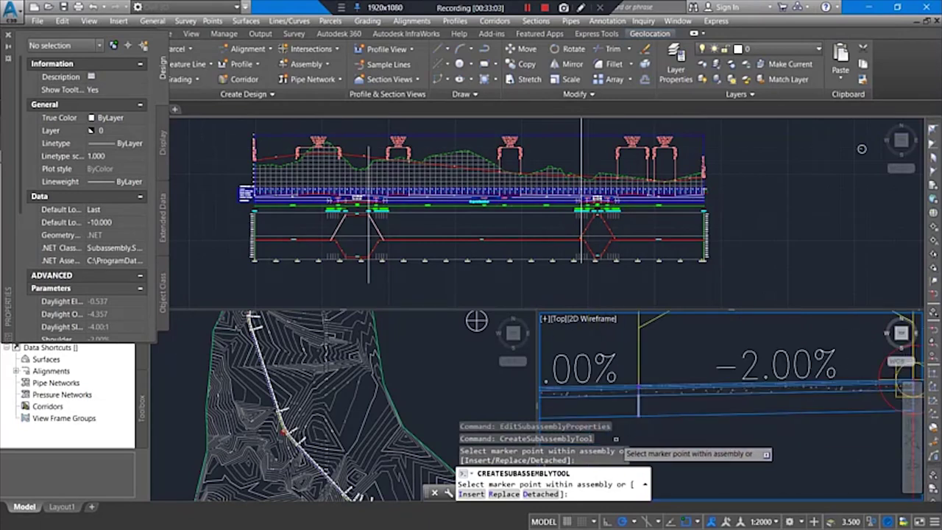
middle_click_drag(686, 420, 708, 371)
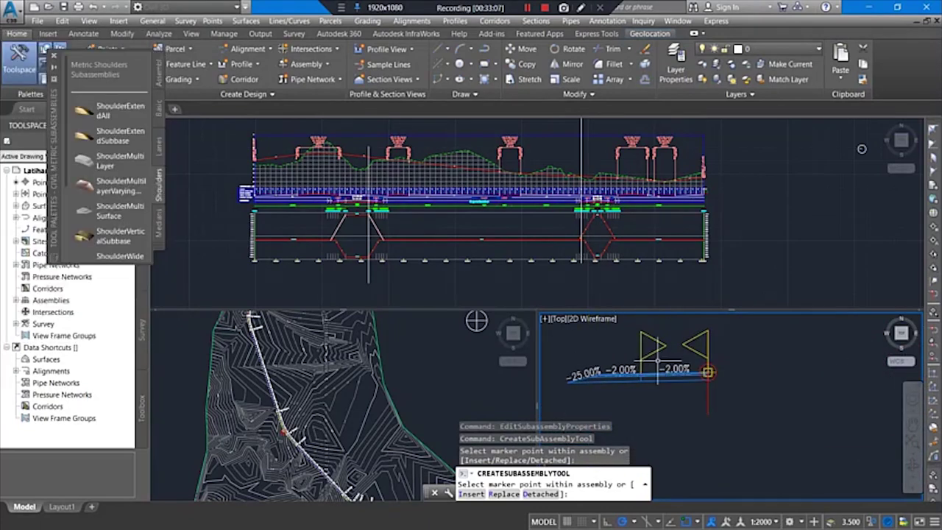
key("Escape")
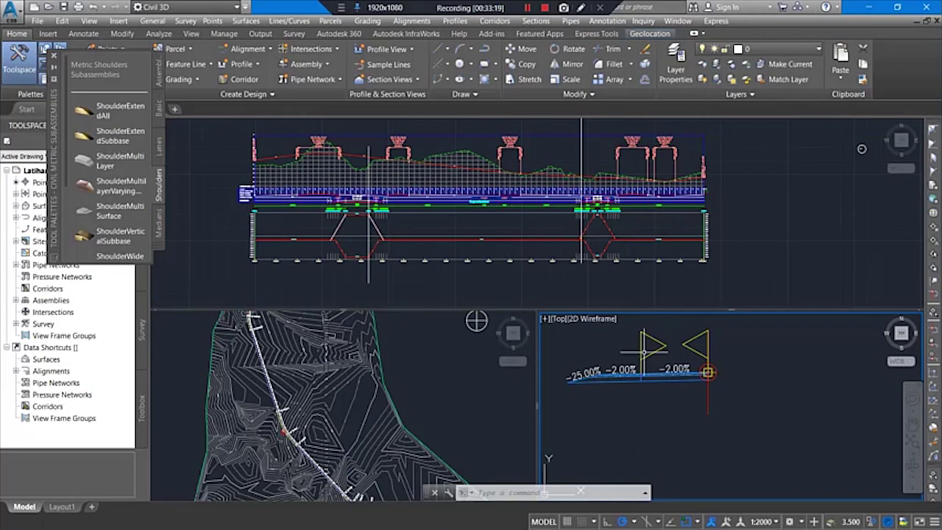
Open the subassembly properties of the left ShoulderExtendAll shoulder and show its input parameters.
middle_click_drag(607, 347, 641, 352)
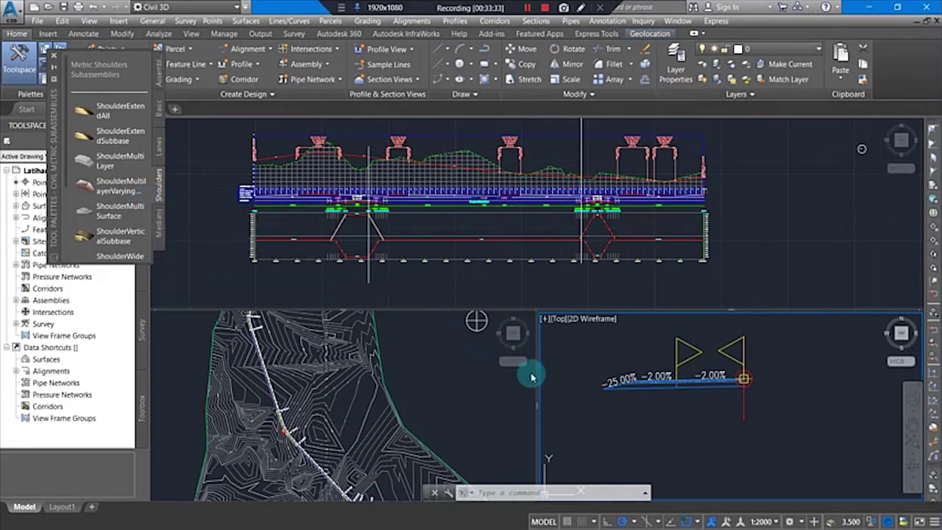
left_click(655, 405)
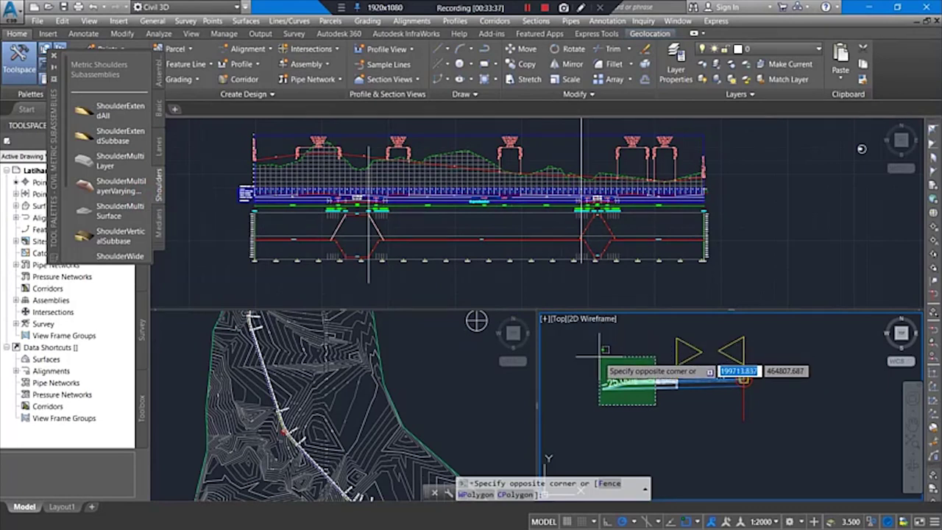
left_click(649, 421)
left_click(650, 422)
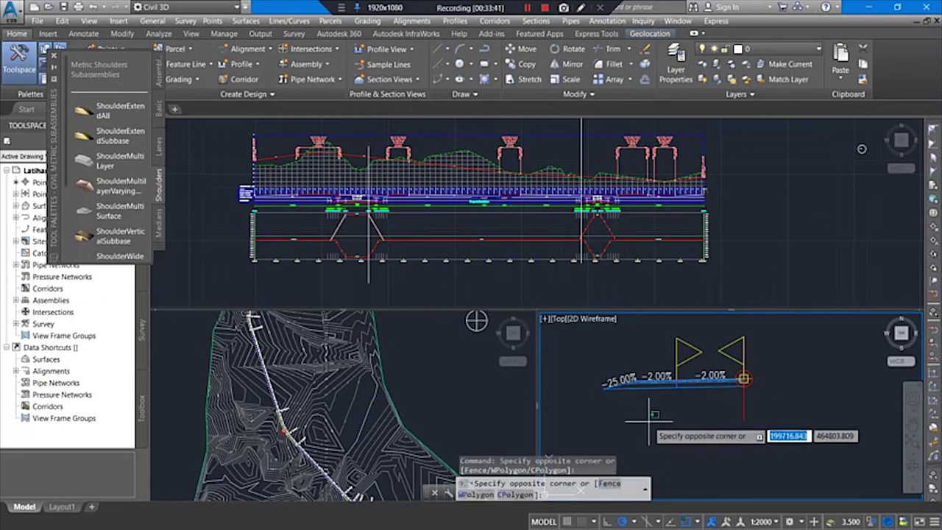
left_click(609, 362)
right_click(656, 381)
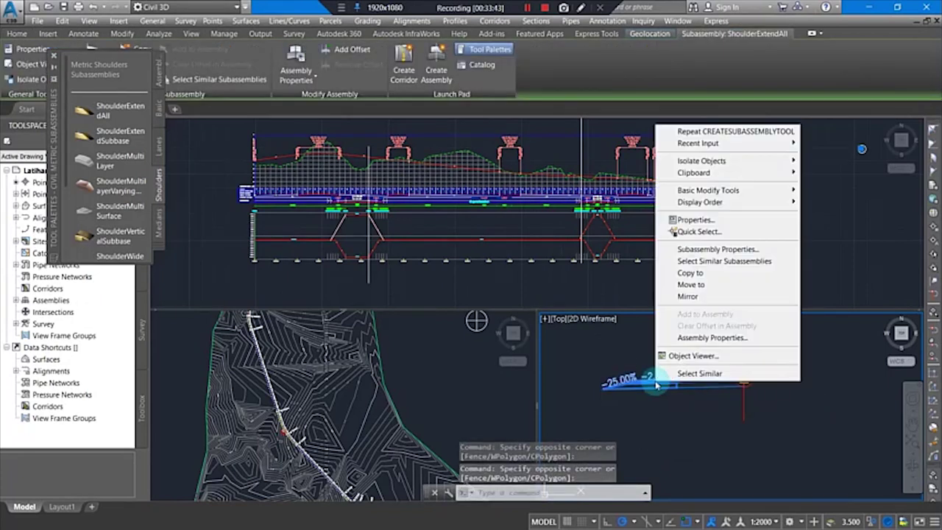
left_click(714, 249)
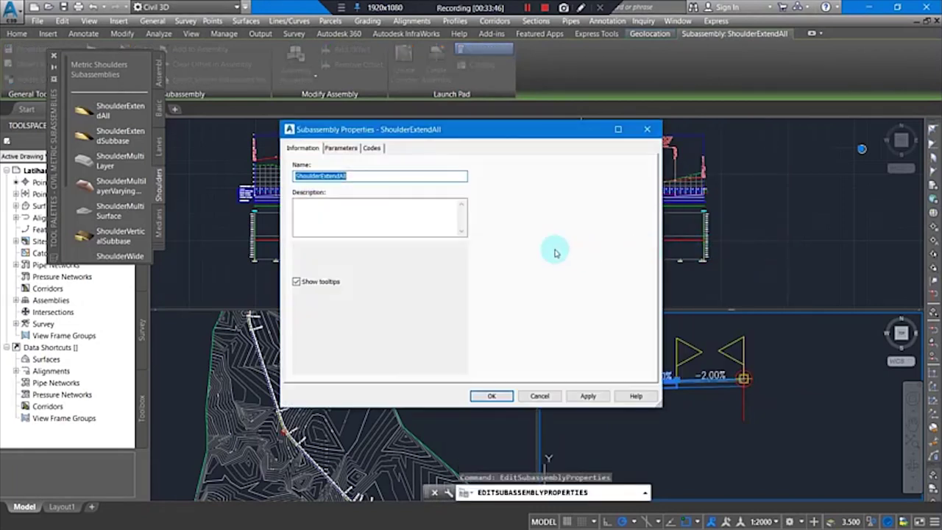
left_click(352, 150)
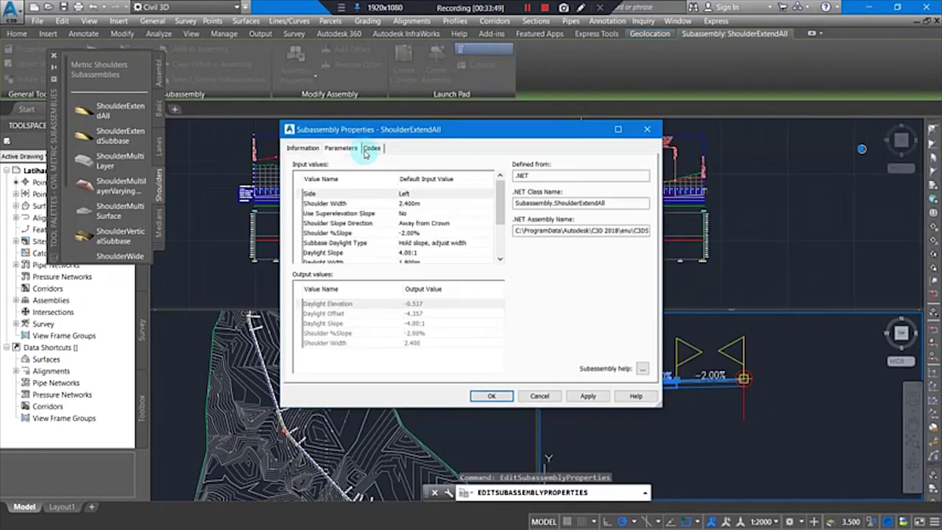
left_click(368, 150)
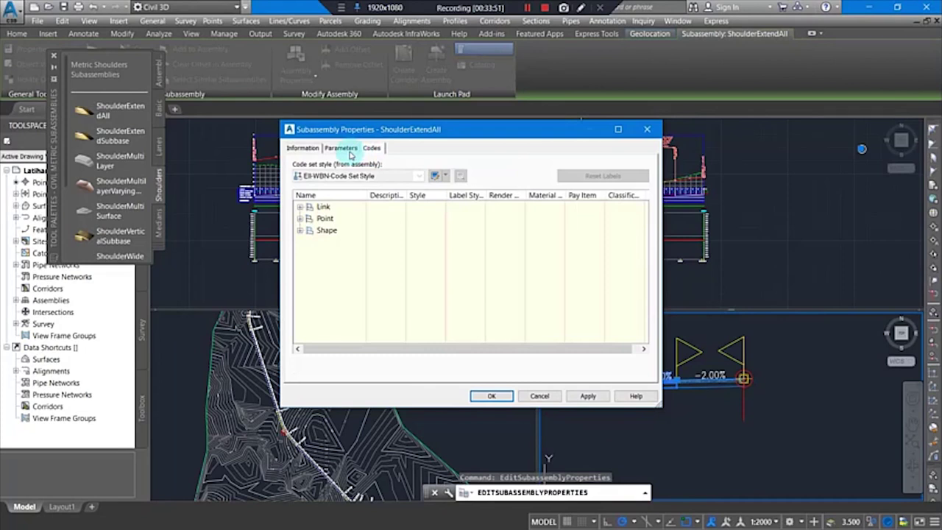
left_click(352, 150)
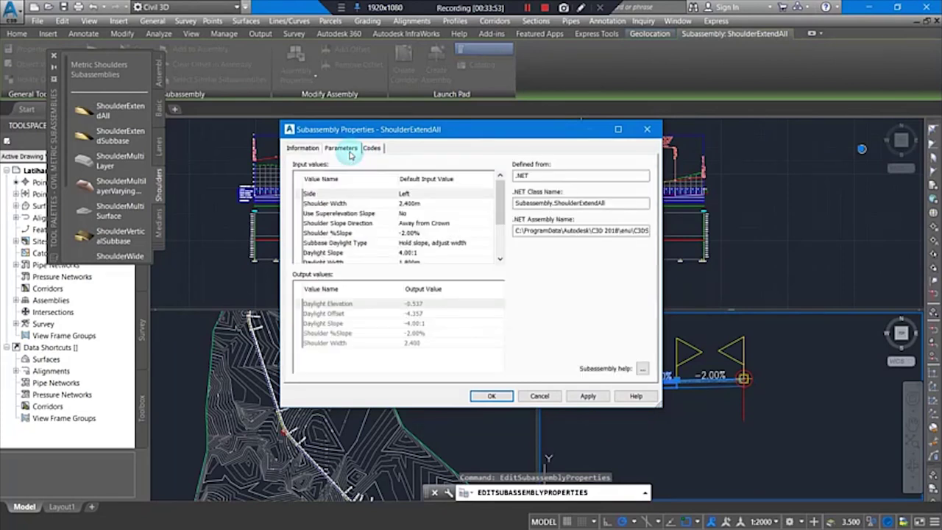
Set the Shoulder Width of the left shoulder to 1.5 m.
left_click(410, 206)
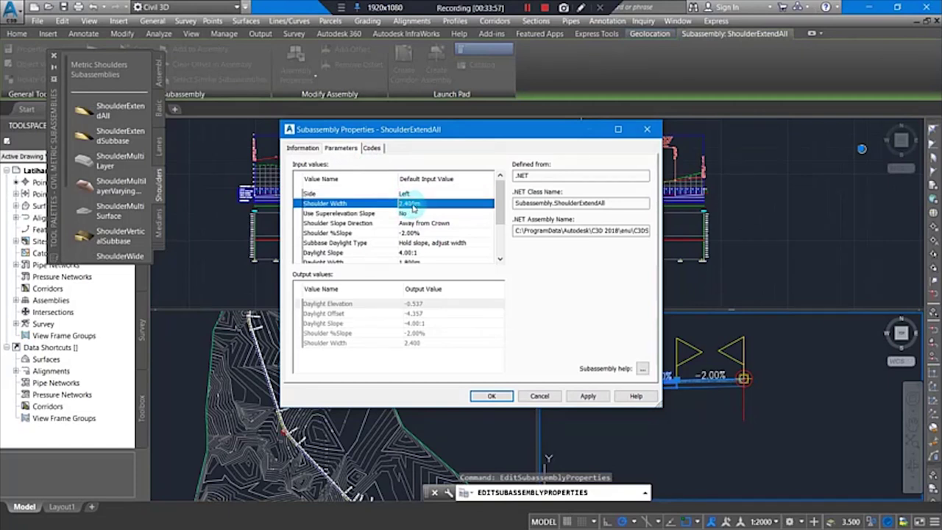
left_click(414, 207)
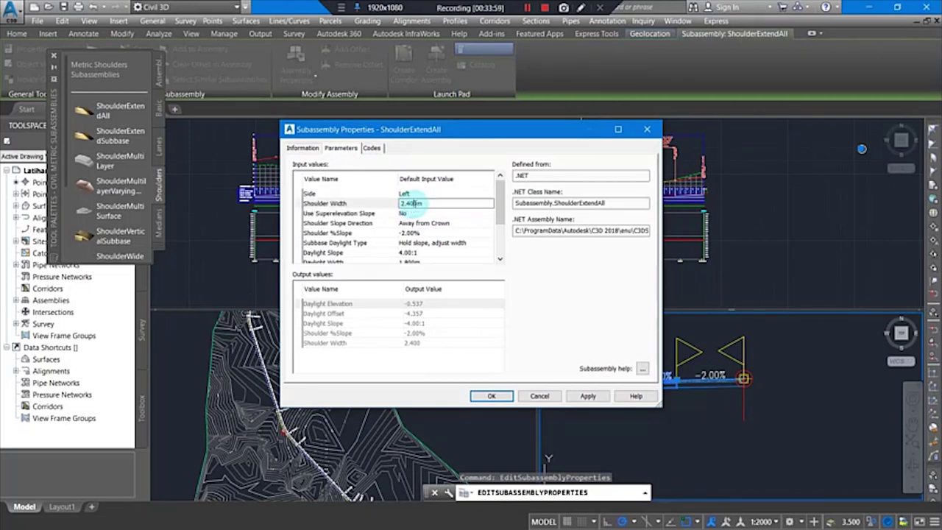
left_click_drag(413, 203, 389, 197)
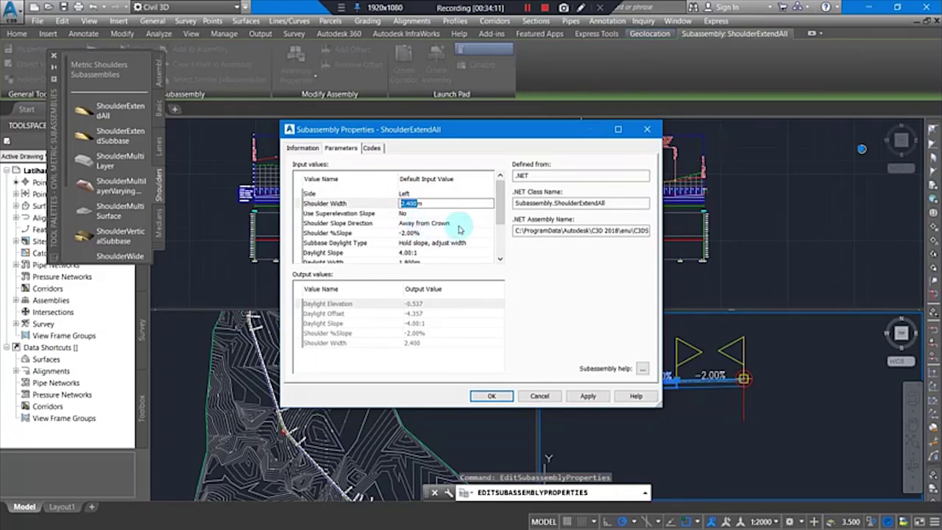
type("1.5m")
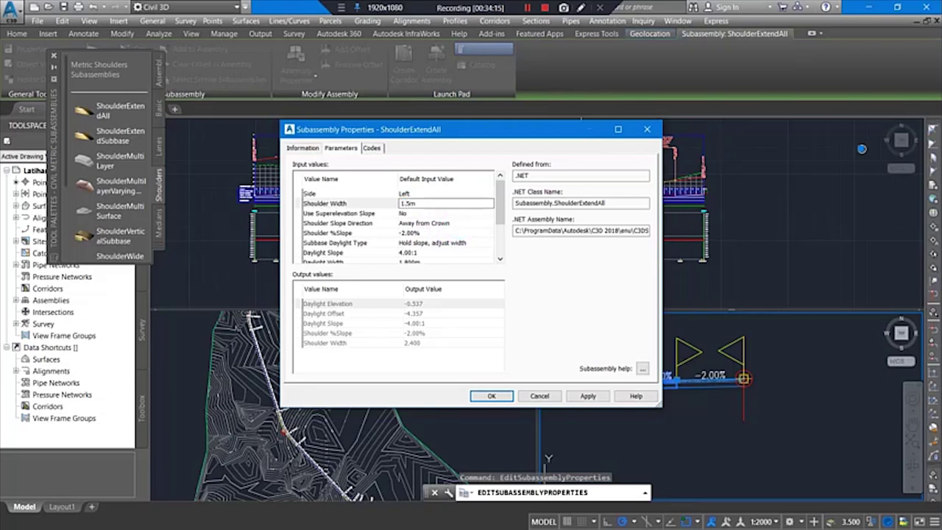
key("Return")
Examine the remaining shoulder input values, including slopes, daylight settings and layer depths.
scroll(380, 223, "down", 1)
scroll(381, 223, "down", 1)
scroll(392, 240, "up", 2)
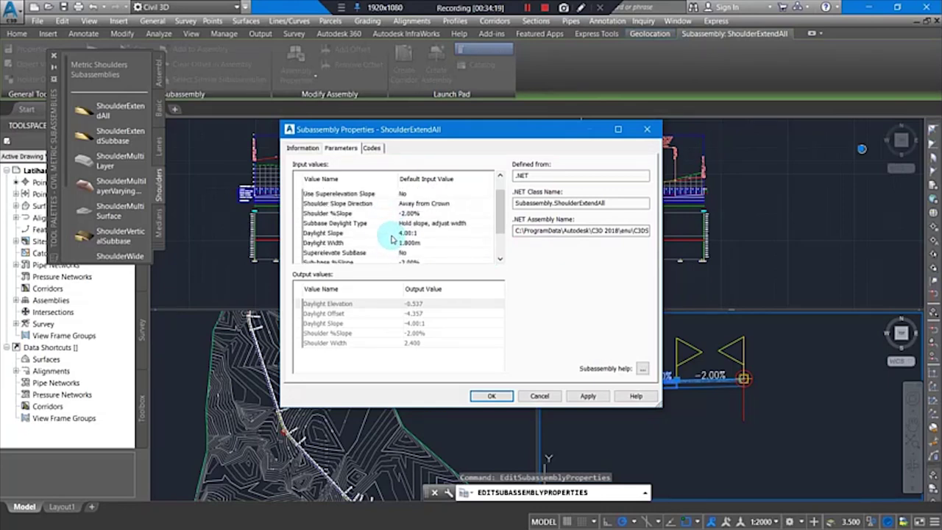
scroll(393, 239, "down", 1)
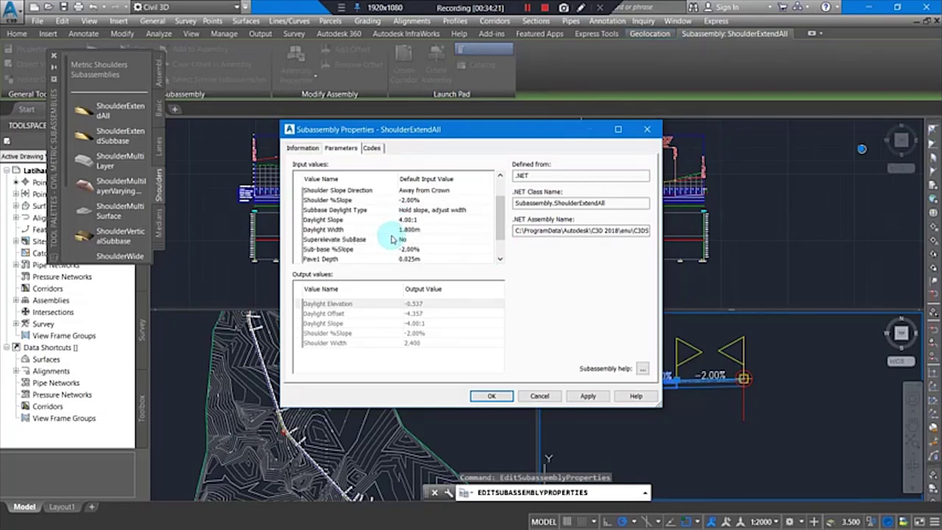
scroll(392, 239, "down", 1)
scroll(392, 239, "up", 2)
scroll(392, 239, "down", 1)
scroll(392, 239, "down", 1)
scroll(392, 242, "up", 2)
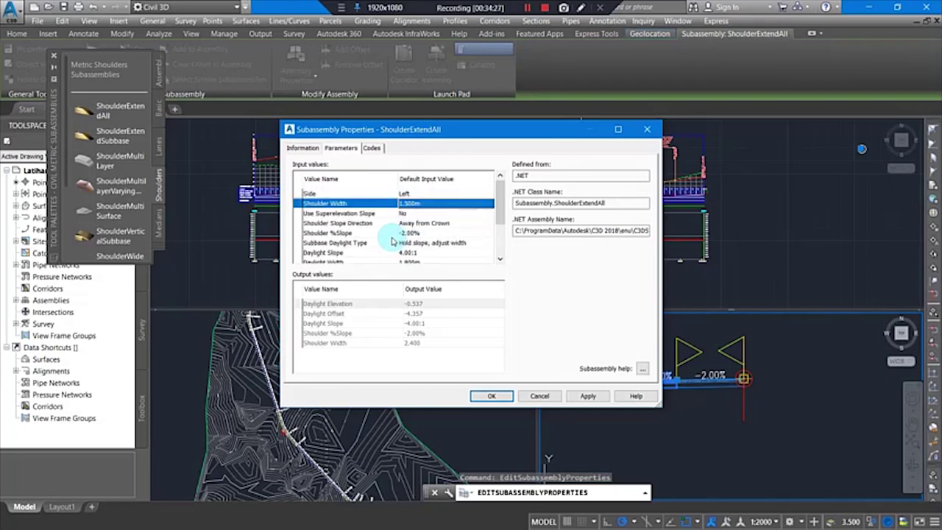
right_click(388, 233)
left_click(548, 279)
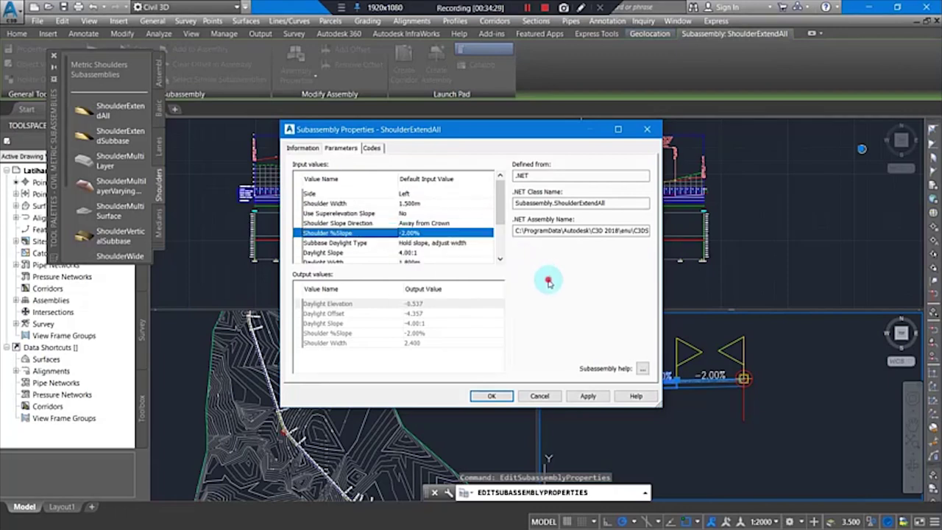
Set the shoulder's Pave1 Depth and Pave2 Depth to 0 m.
scroll(416, 248, "down", 2)
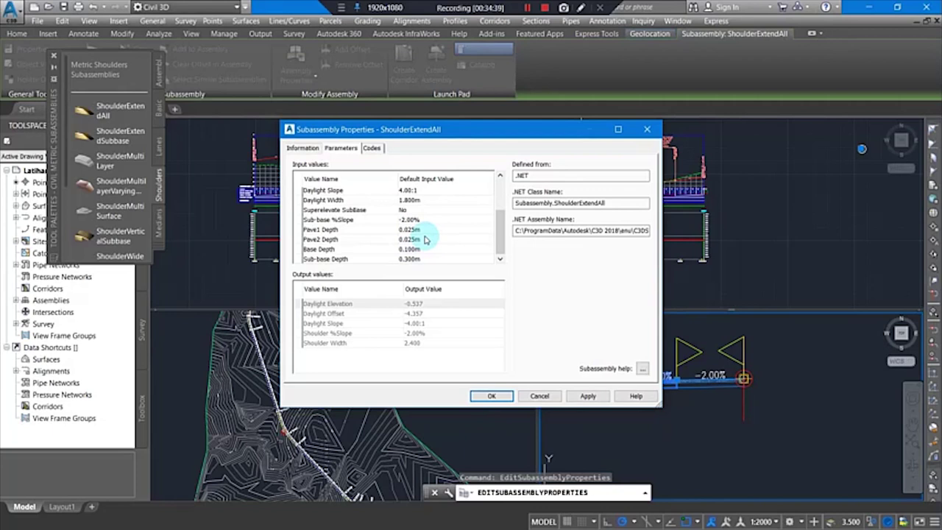
left_click(407, 228)
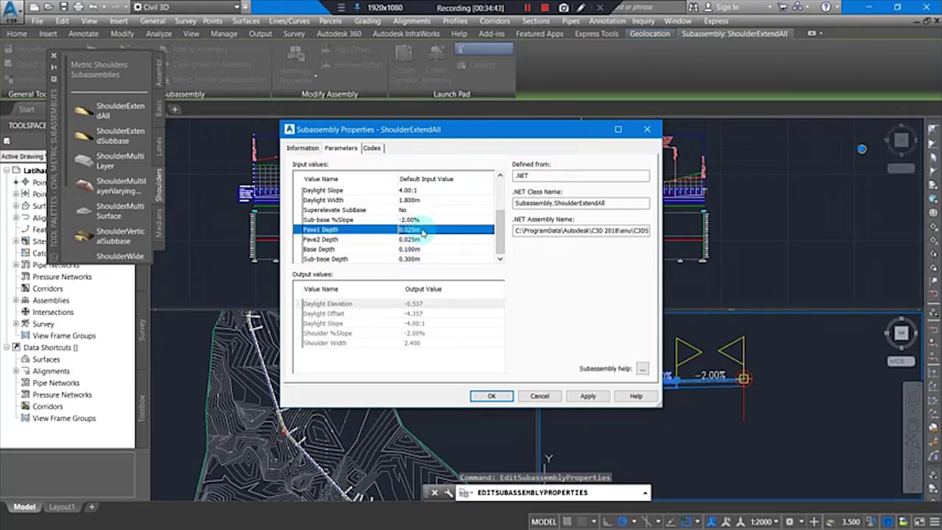
left_click(415, 229)
left_click_drag(417, 230, 406, 230)
key("BackSpace")
left_click(416, 240)
left_click_drag(419, 240, 410, 239)
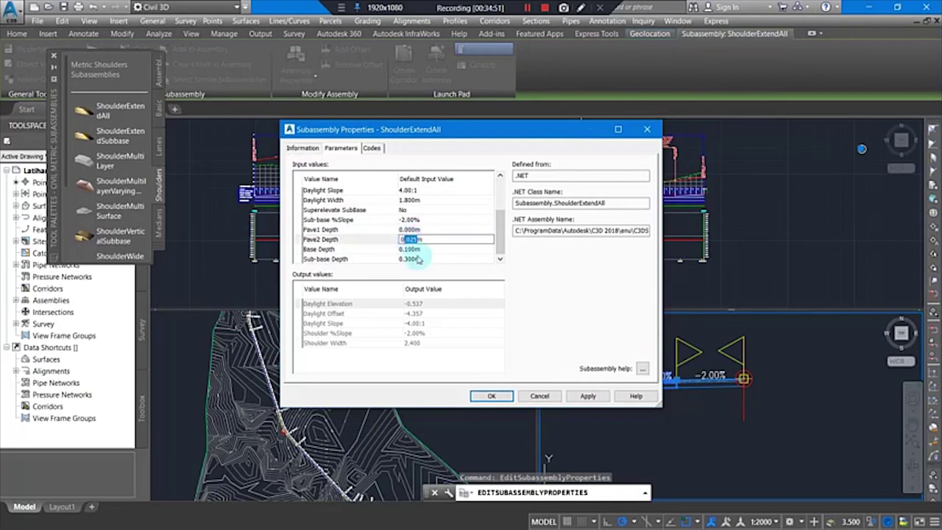
key("BackSpace")
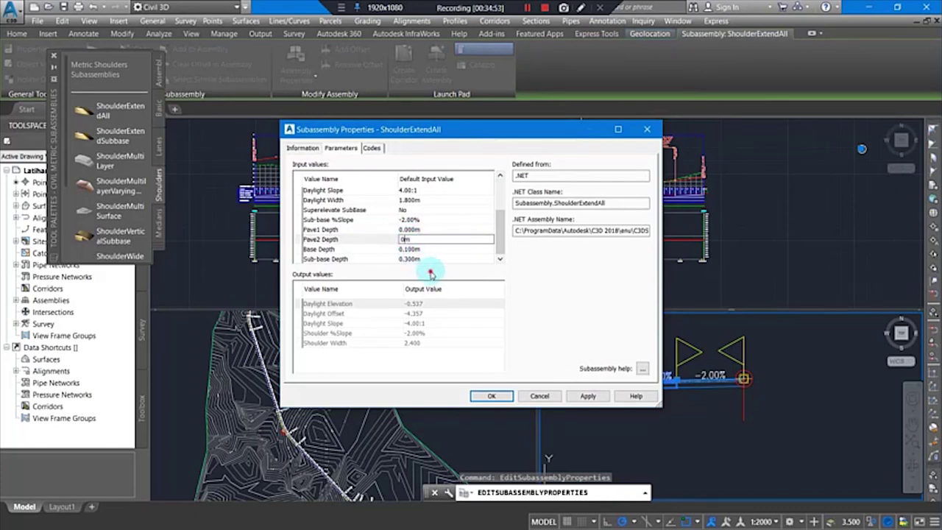
Set the shoulder's Base Depth and Sub-base Depth to 0 m and apply the subassembly properties.
left_click(411, 250)
left_click_drag(404, 249, 417, 251)
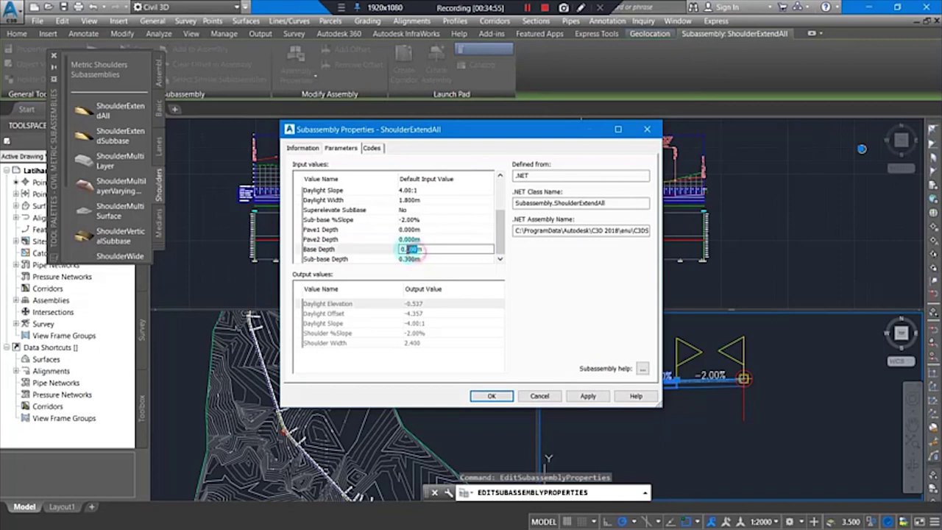
key("BackSpace")
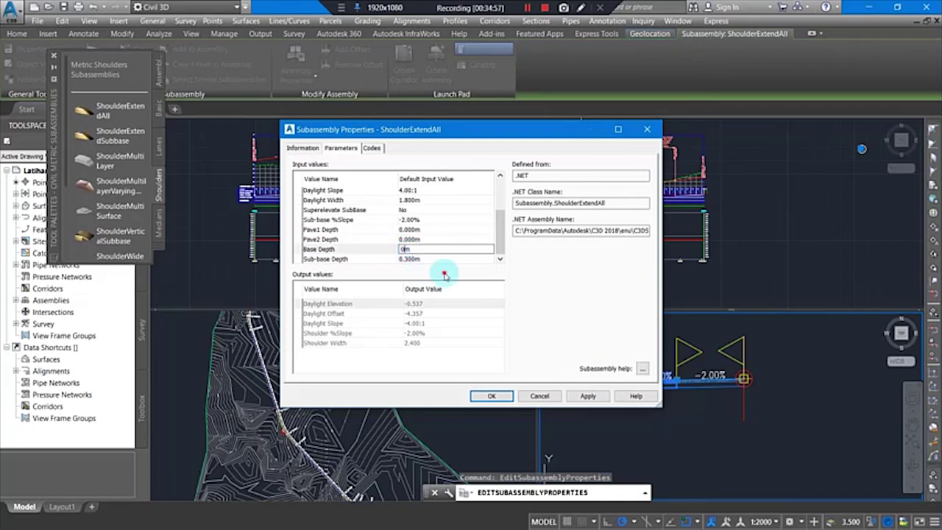
key("Return")
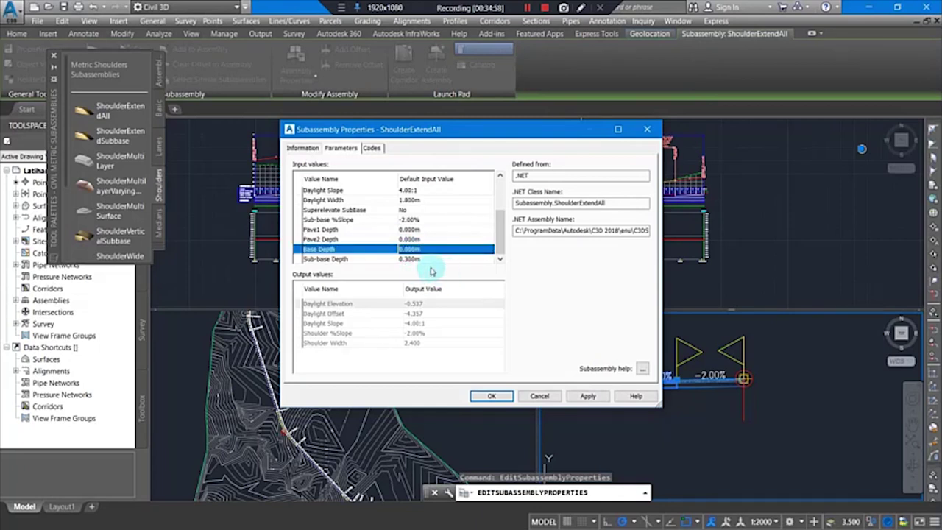
left_click(410, 259)
left_click_drag(418, 260, 404, 259)
key("BackSpace")
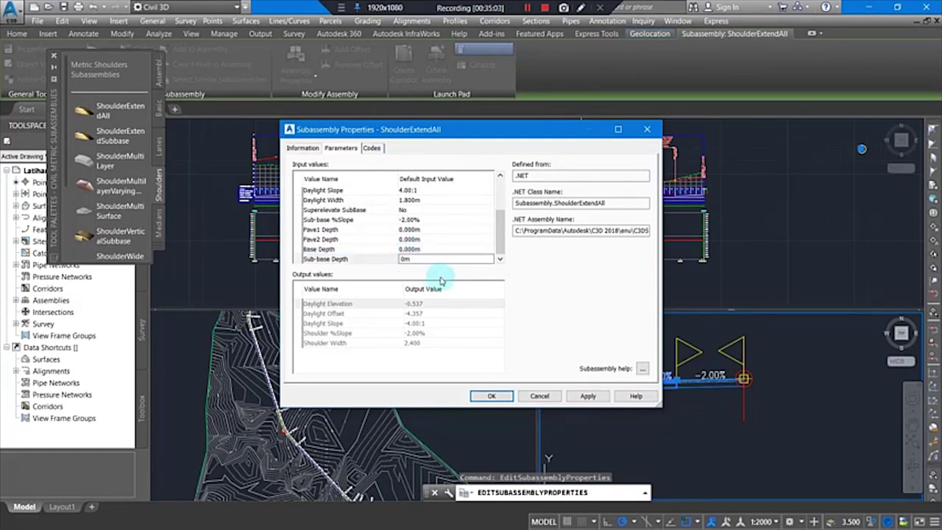
key("Return")
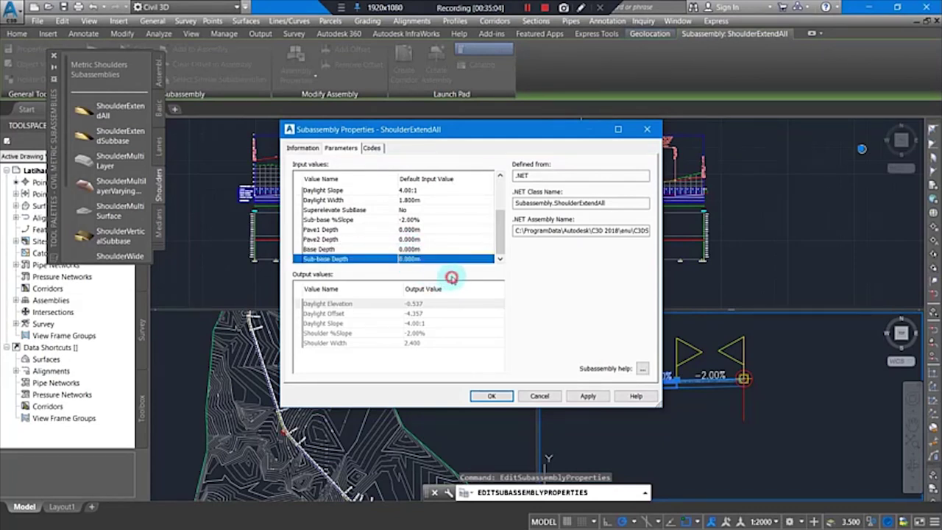
left_click(490, 395)
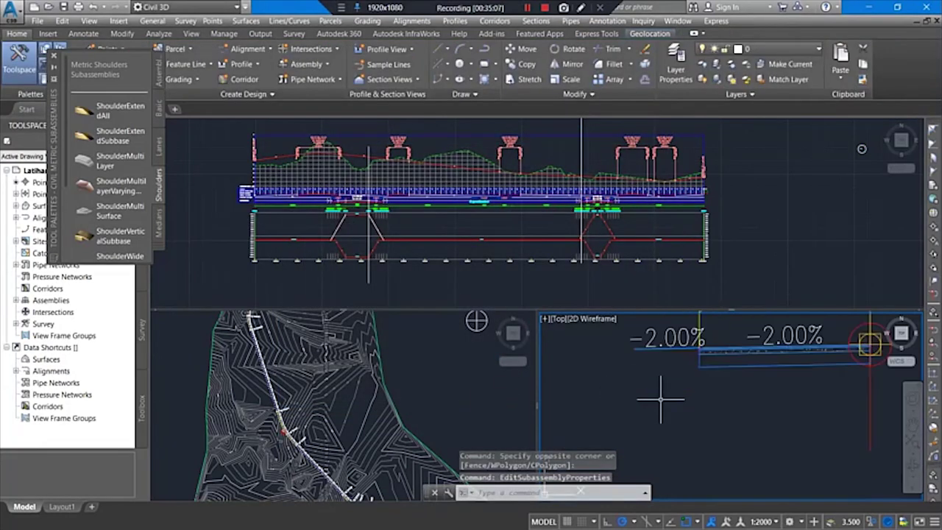
Inspect the joint between the shoulder and the lane, and undo the shoulder parameter changes.
scroll(688, 360, "up", 5)
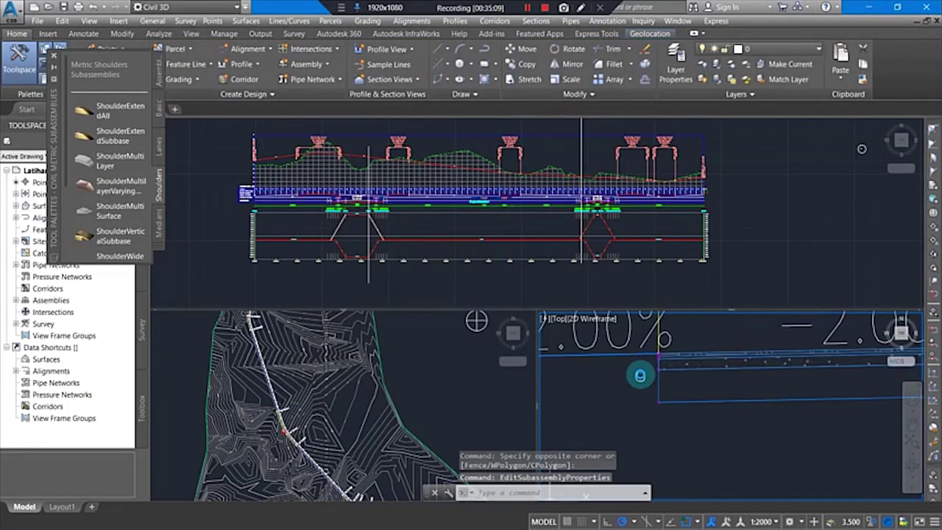
scroll(635, 374, "up", 2)
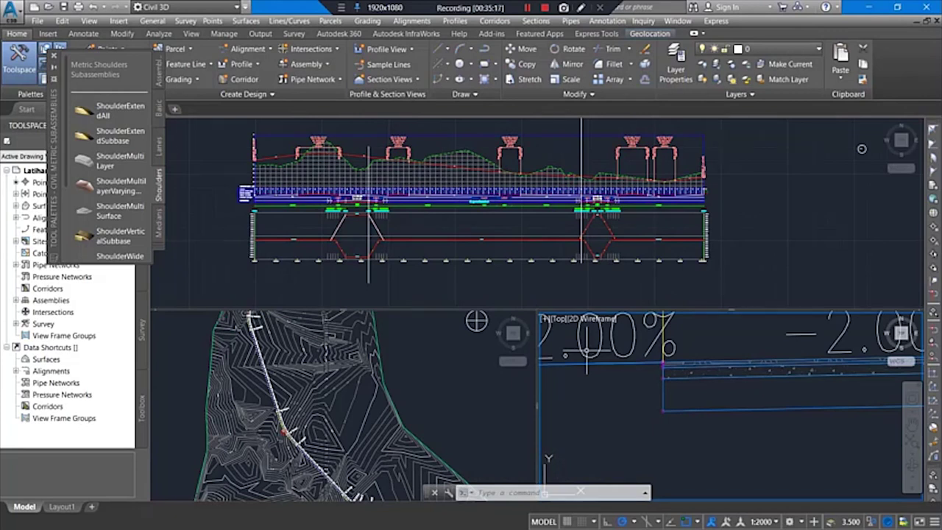
key("ctrl+z")
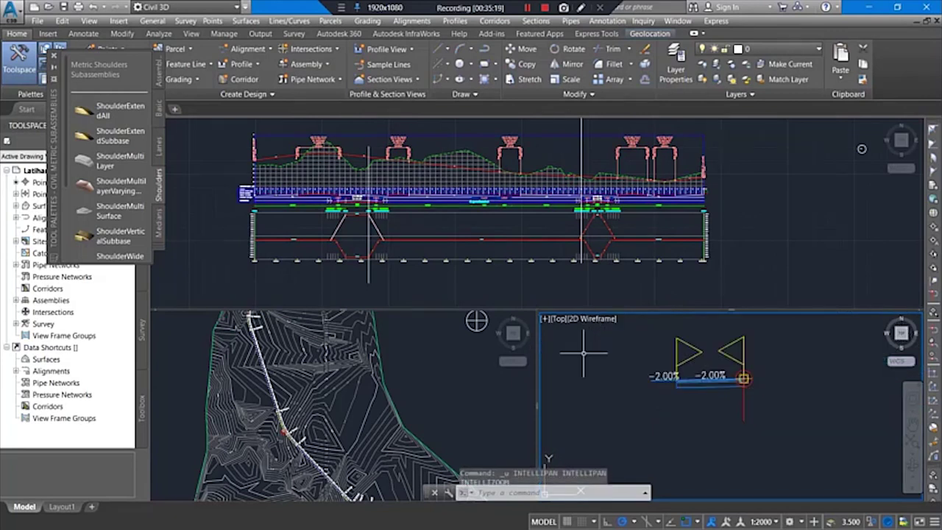
left_click(846, 403)
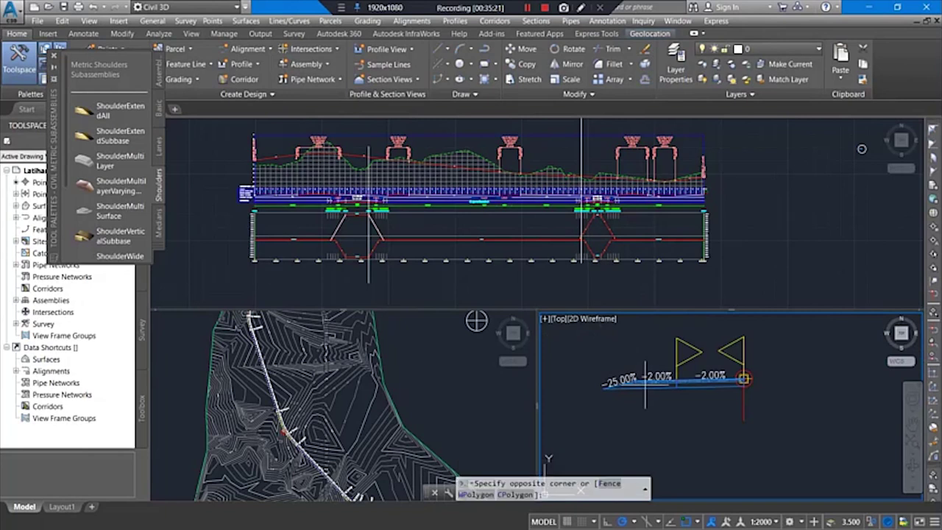
Open the left ShoulderExtendAll's subassembly properties and set its Shoulder Width parameter to 1.5 m.
left_click(634, 380)
right_click(635, 379)
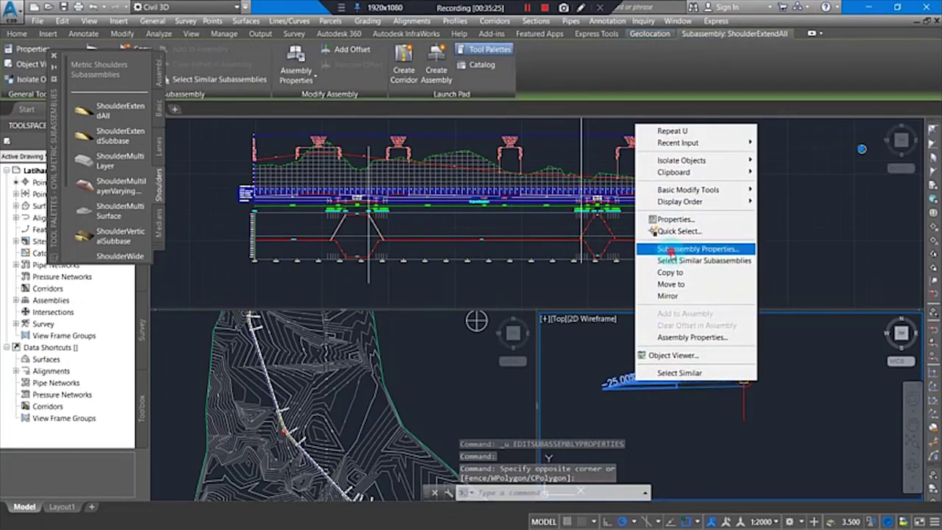
left_click(666, 249)
left_click(340, 148)
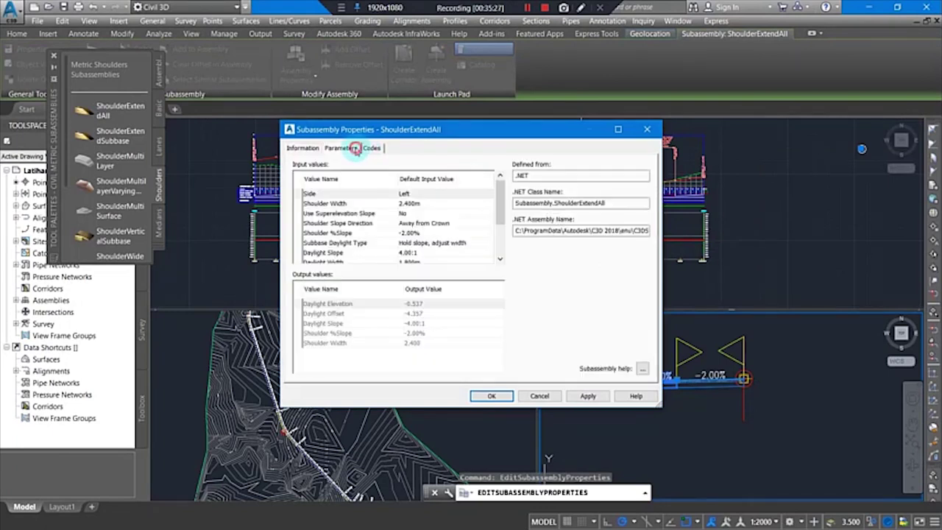
left_click(410, 203)
left_click(412, 206)
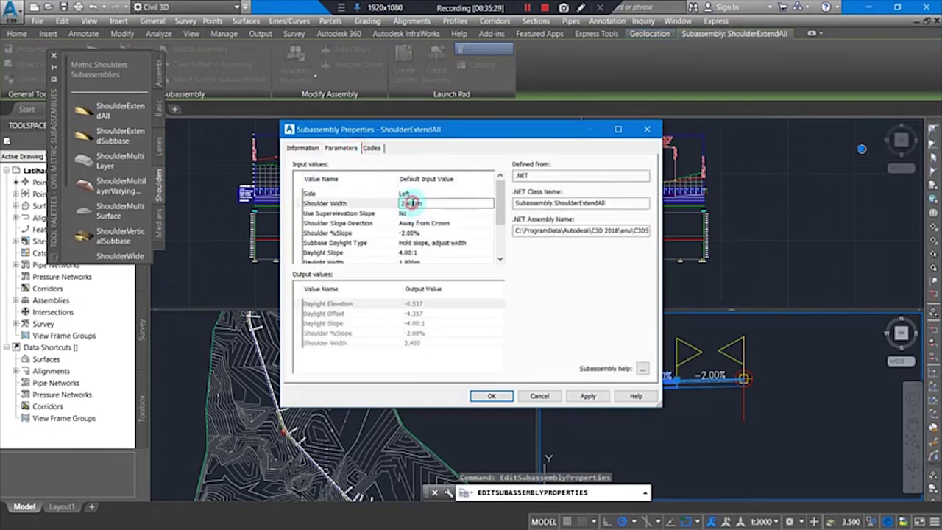
left_click_drag(415, 207, 387, 207)
type("0m")
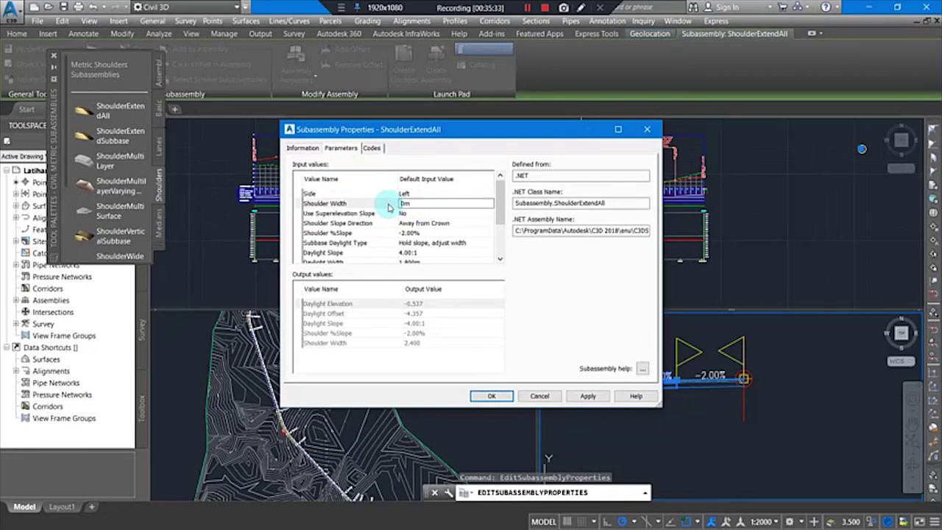
key("BackSpace")
type("1.5")
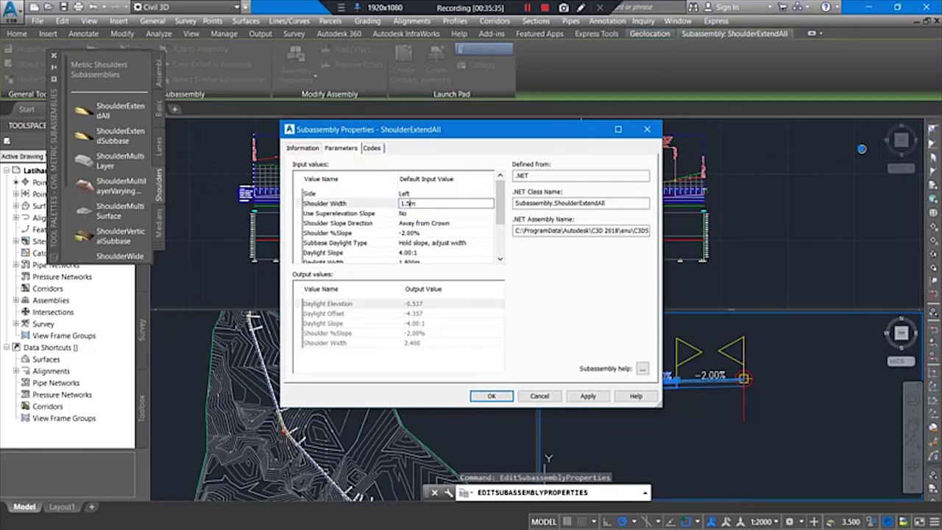
Set the shoulder's Pave1 Depth and Pave2 Depth parameters to 0 m.
scroll(475, 261, "down", 2)
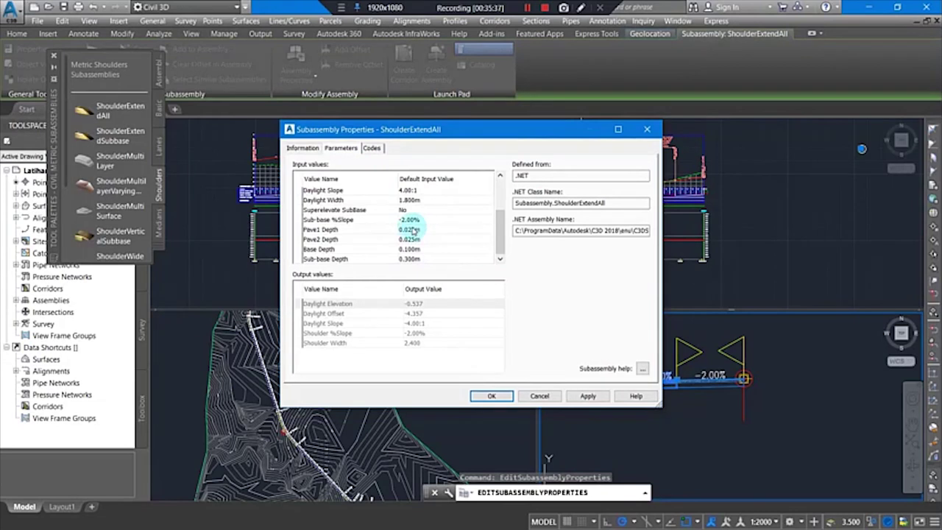
left_click(415, 232)
left_click(413, 232)
left_click(412, 229)
key("BackSpace")
key("BackSpace")
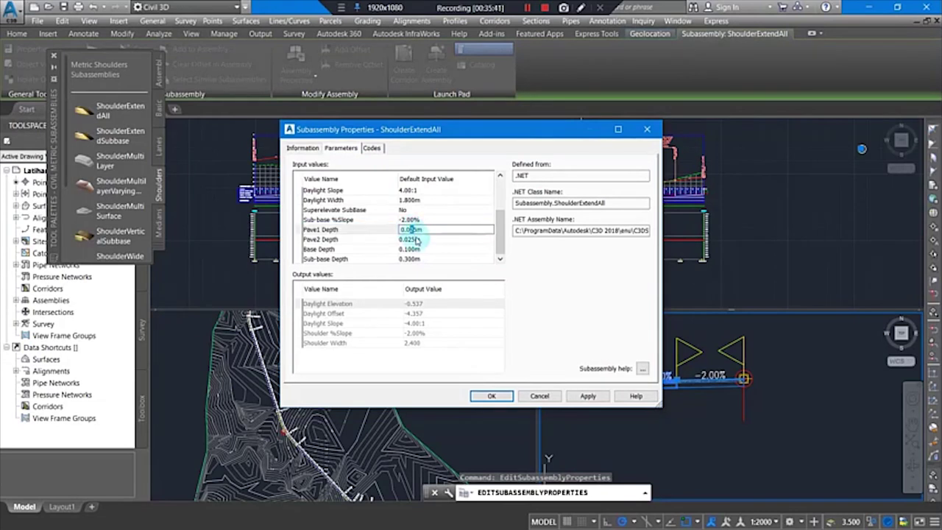
key("Return")
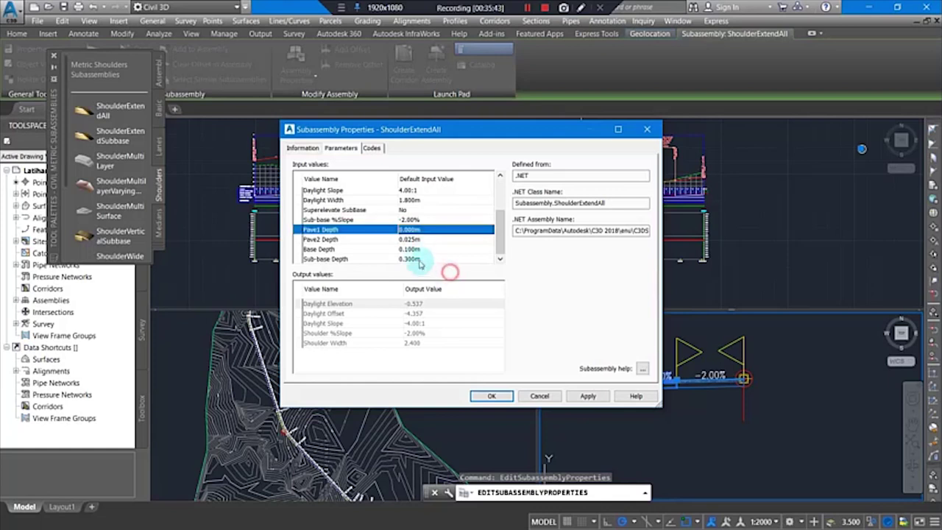
left_click(408, 240)
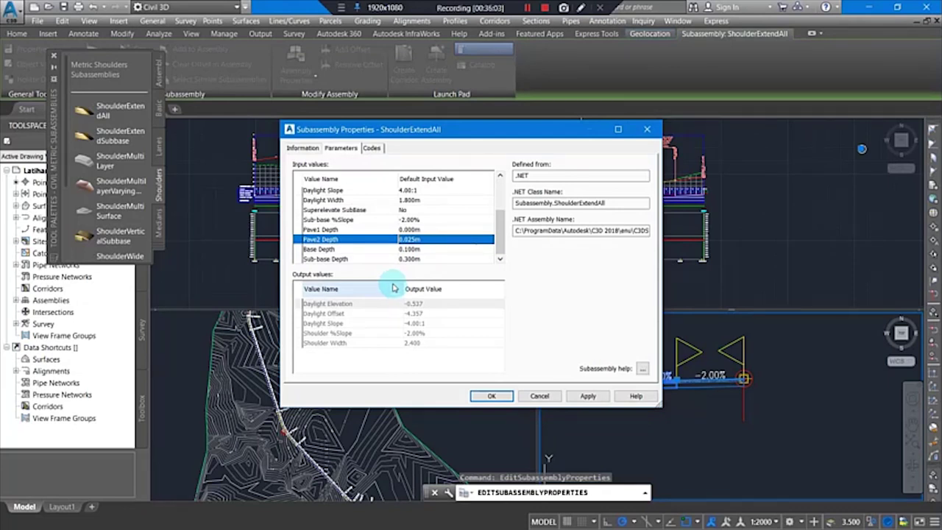
left_click(410, 240)
type("0.")
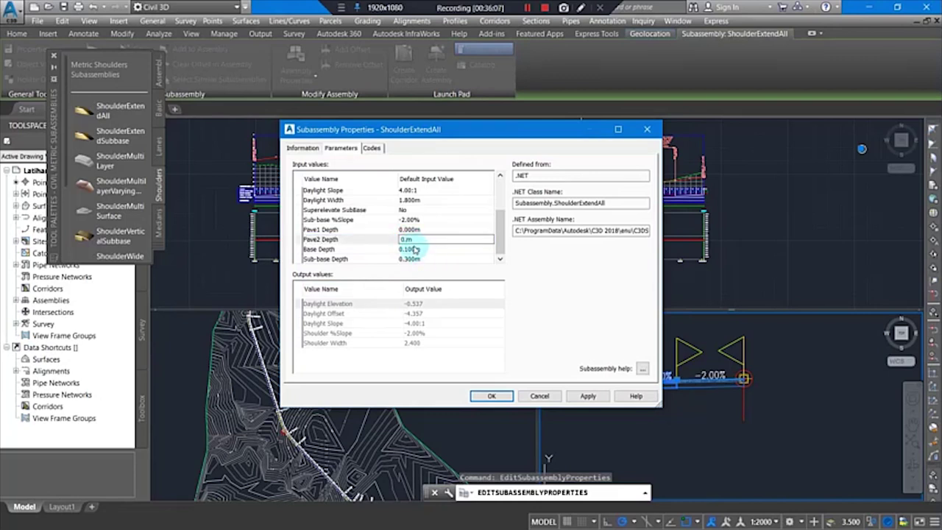
key("Return")
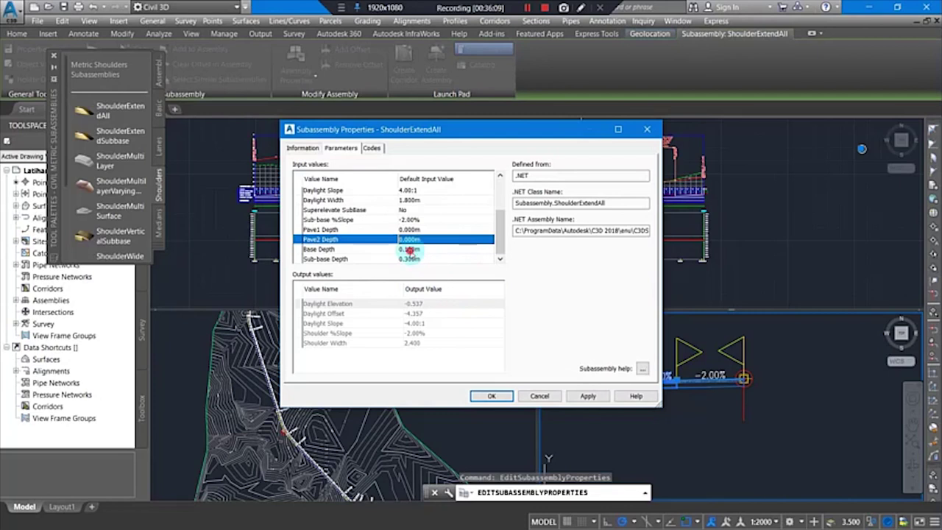
Set the shoulder's Base Depth to 0 m and Sub-base Depth to 0.45 m, apply the properties and check the joint with the lane.
left_click(409, 251)
type("0.")
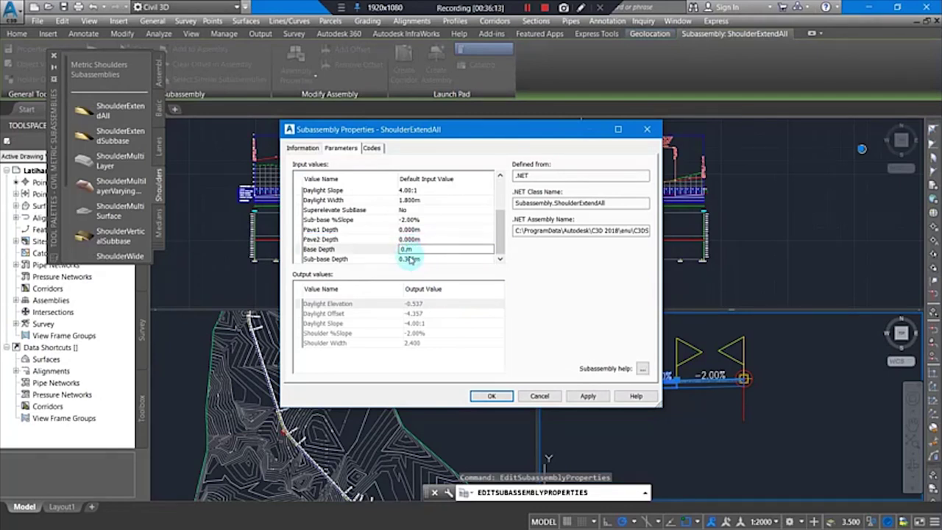
key("Return")
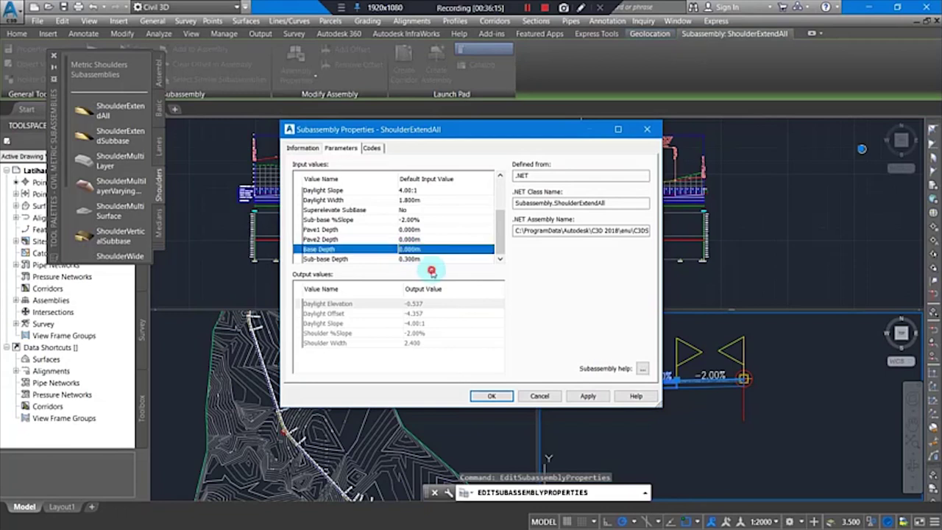
left_click(410, 259)
type("0.300")
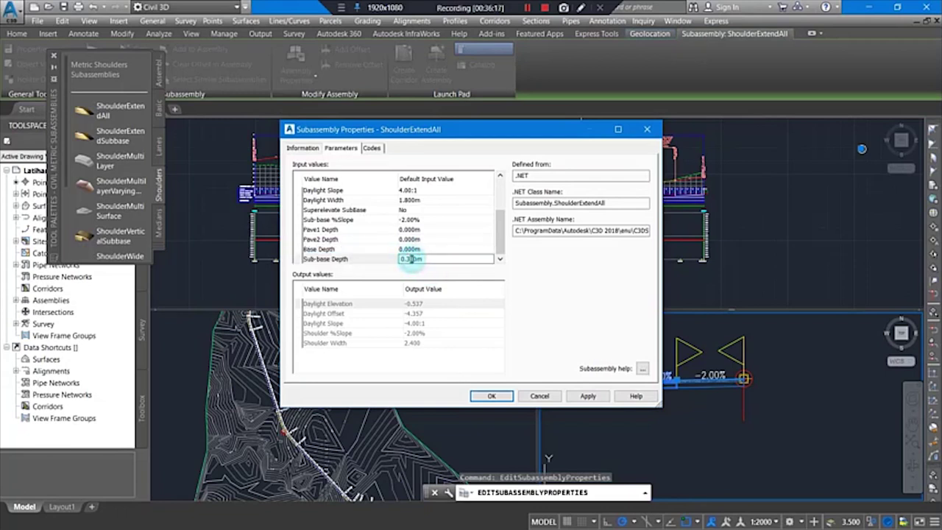
type("45")
key("Return")
left_click(490, 396)
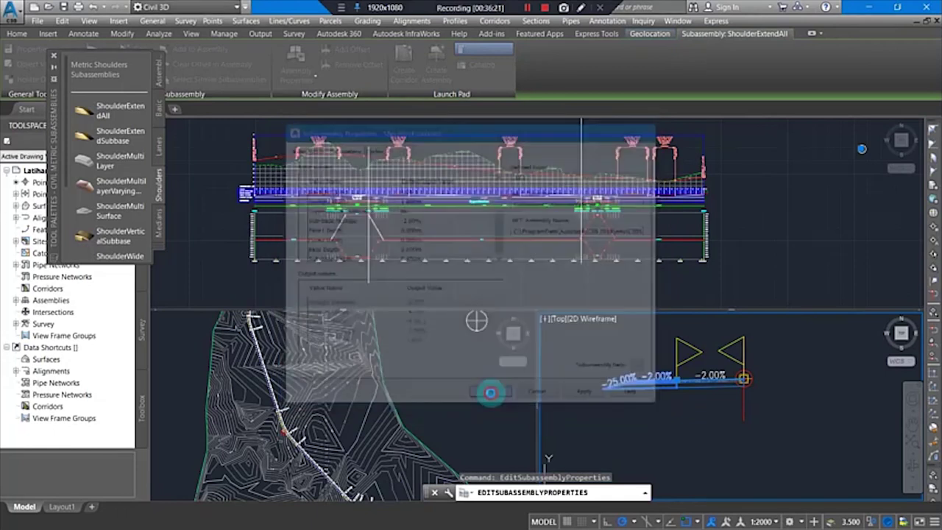
scroll(668, 398, "up", 6)
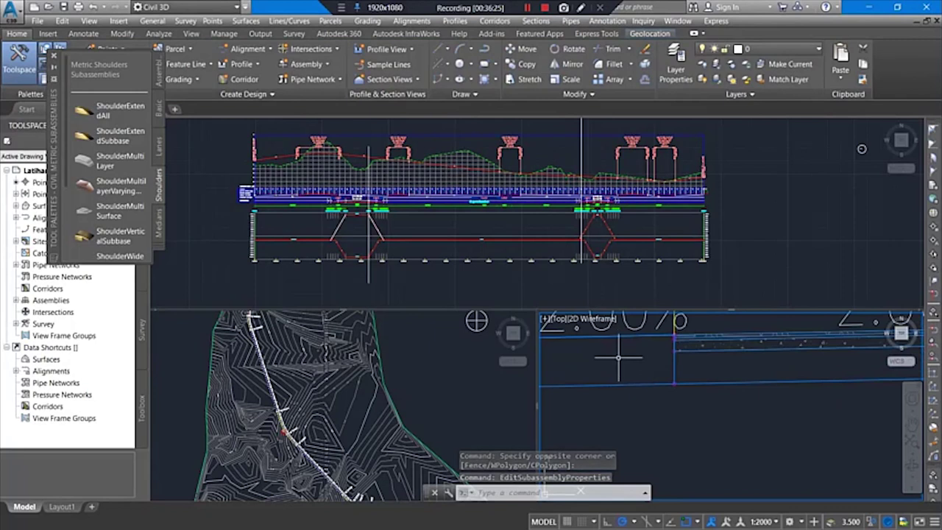
scroll(710, 375, "down", 4)
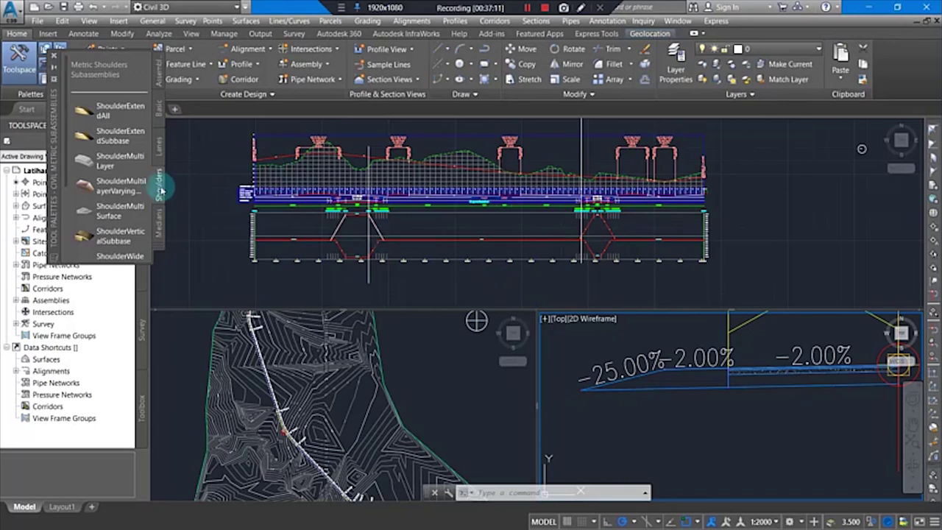
Attach a DaylightGeneral subassembly from the metric Daylight set, Side Left, to the marker point at the shoulder's outer tip.
left_click(162, 241)
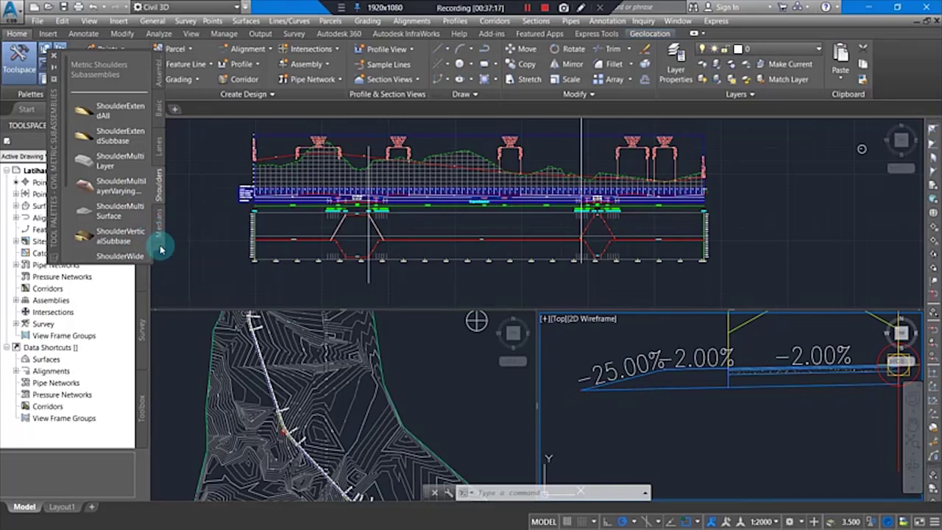
left_click(161, 252)
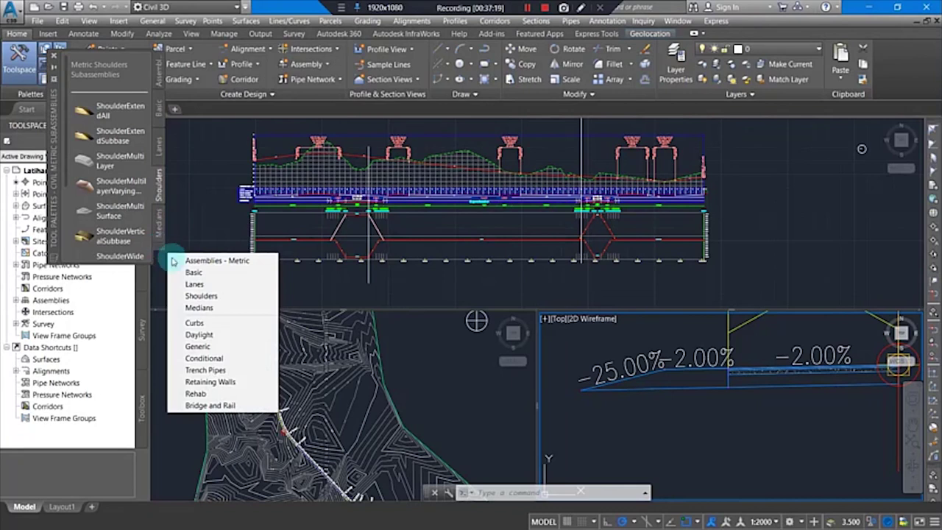
left_click(199, 334)
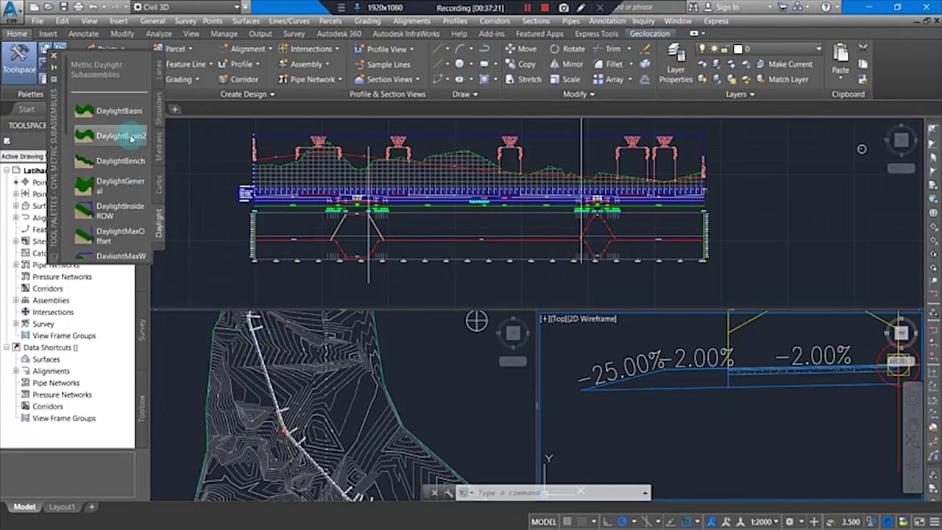
left_click(130, 181)
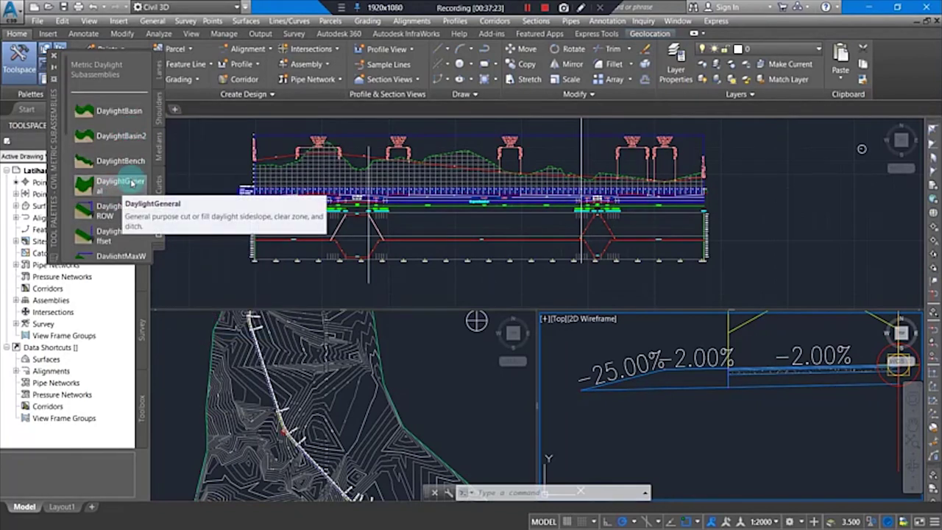
left_click(116, 189)
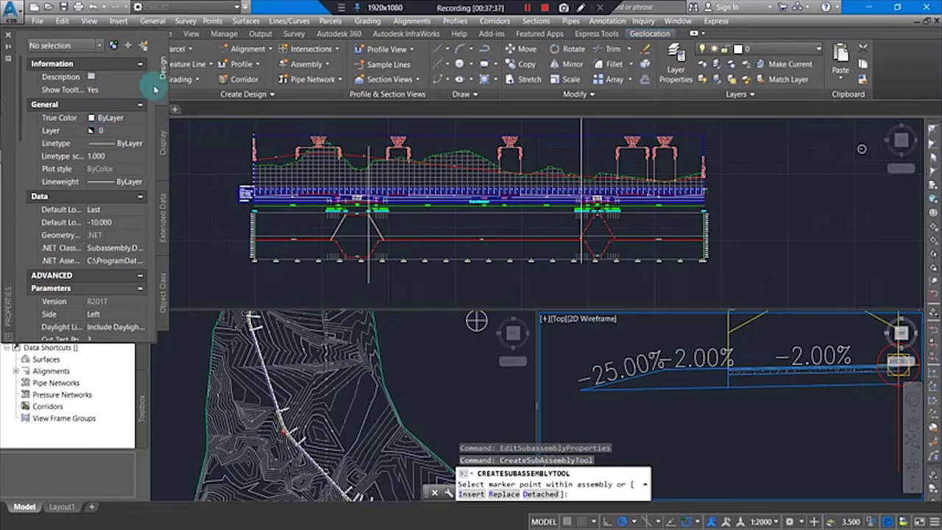
left_click(528, 7)
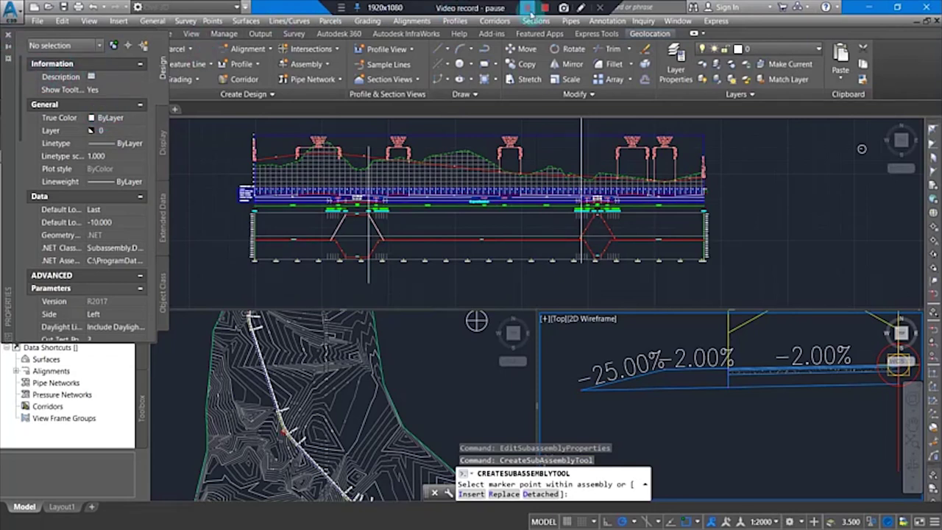
left_click(530, 7)
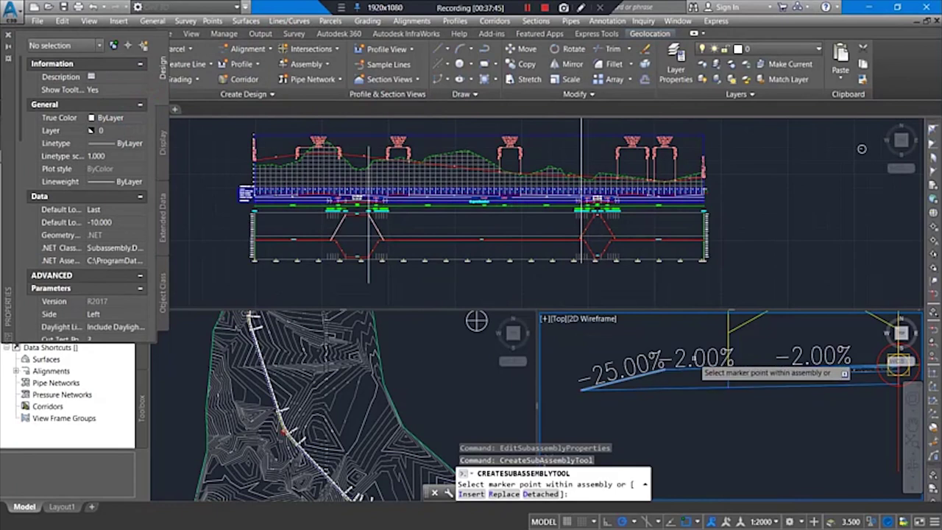
scroll(581, 391, "up", 6)
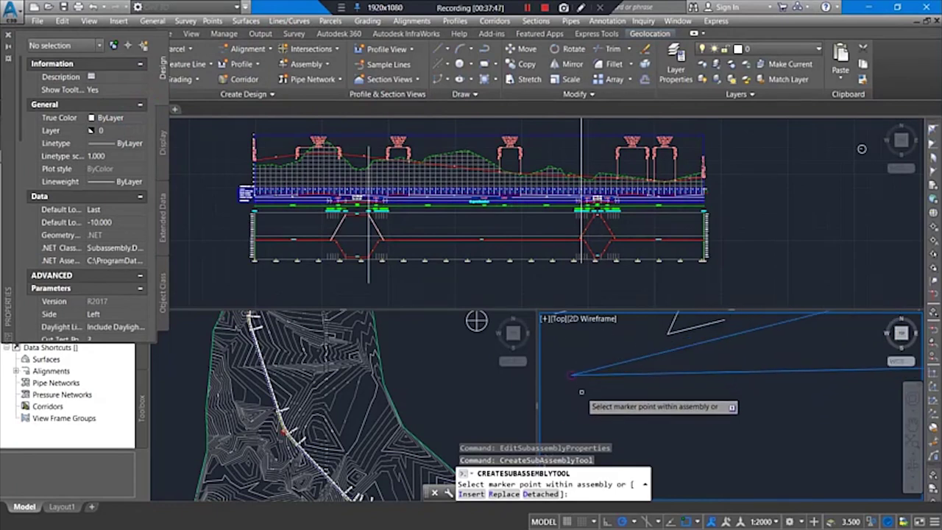
middle_click_drag(602, 371, 612, 368)
scroll(599, 359, "up", 3)
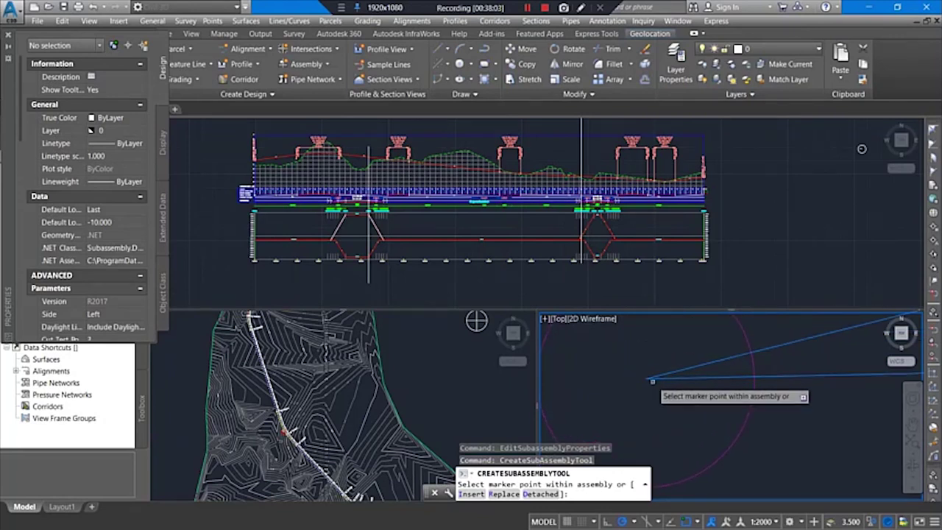
scroll(633, 390, "down", 4)
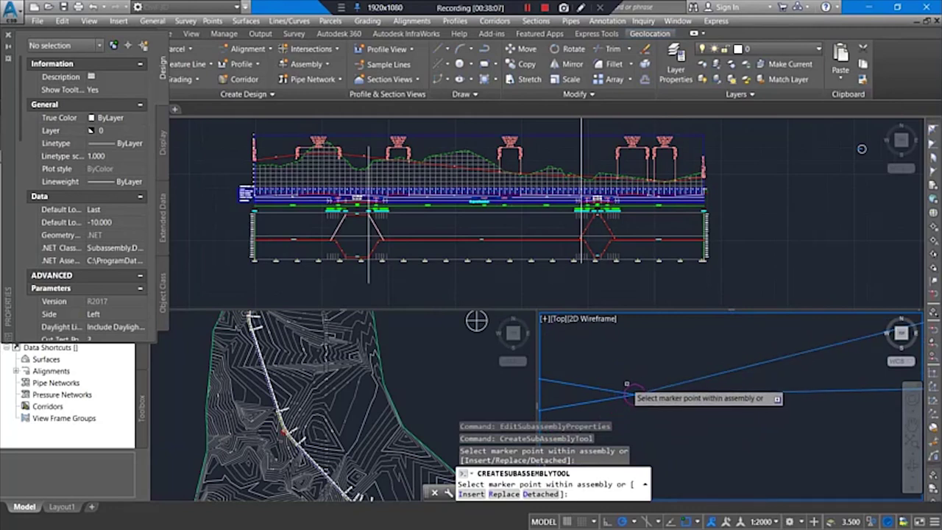
left_click(623, 381)
scroll(673, 379, "up", 5)
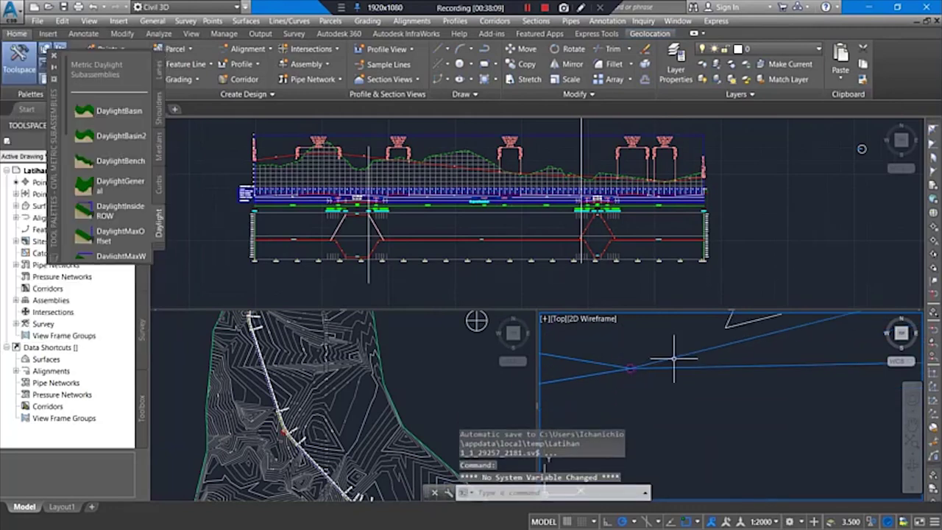
scroll(683, 384, "down", 5)
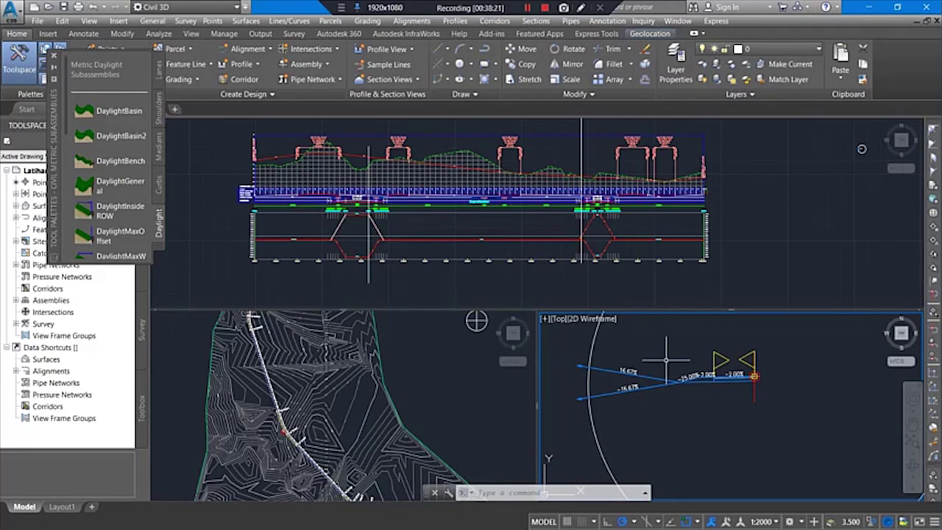
left_click(527, 7)
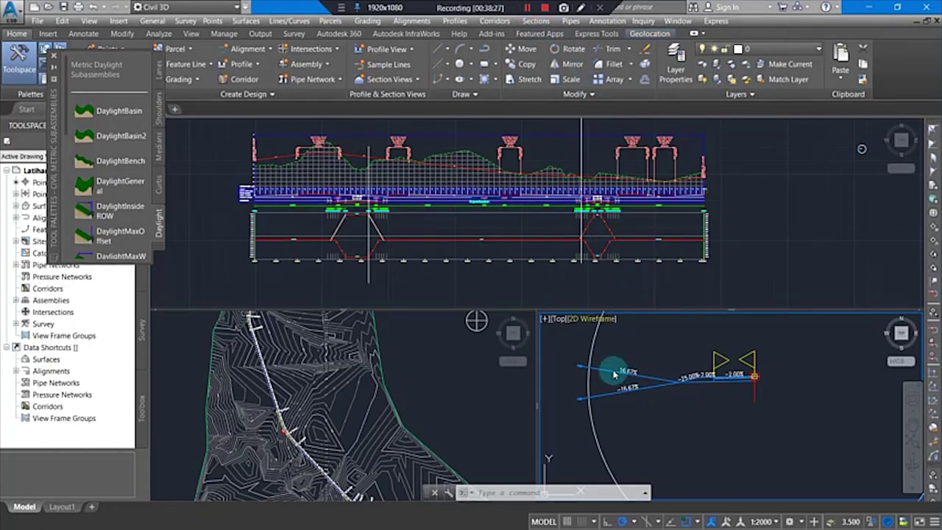
Open the left DaylightGeneral's subassembly properties and review its cut width and cut slope input parameters.
left_click(615, 374)
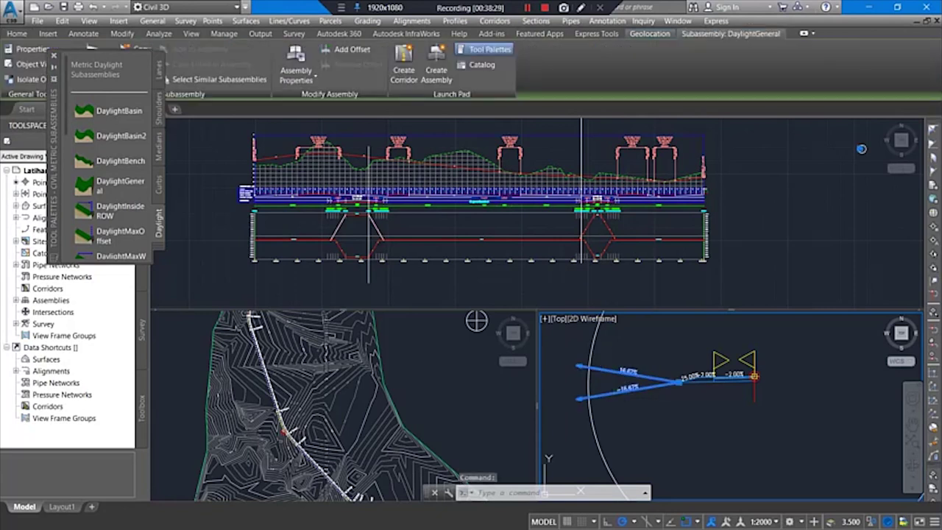
right_click(615, 374)
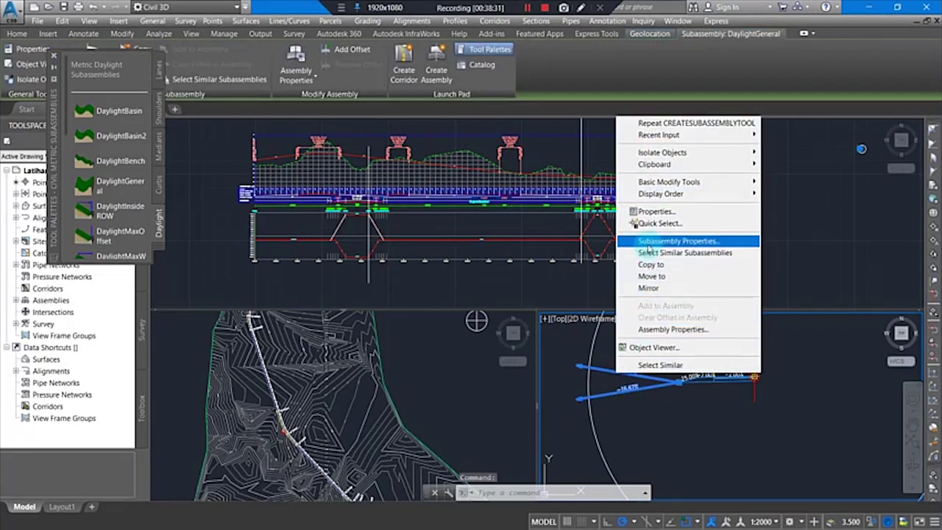
left_click(647, 244)
left_click(346, 149)
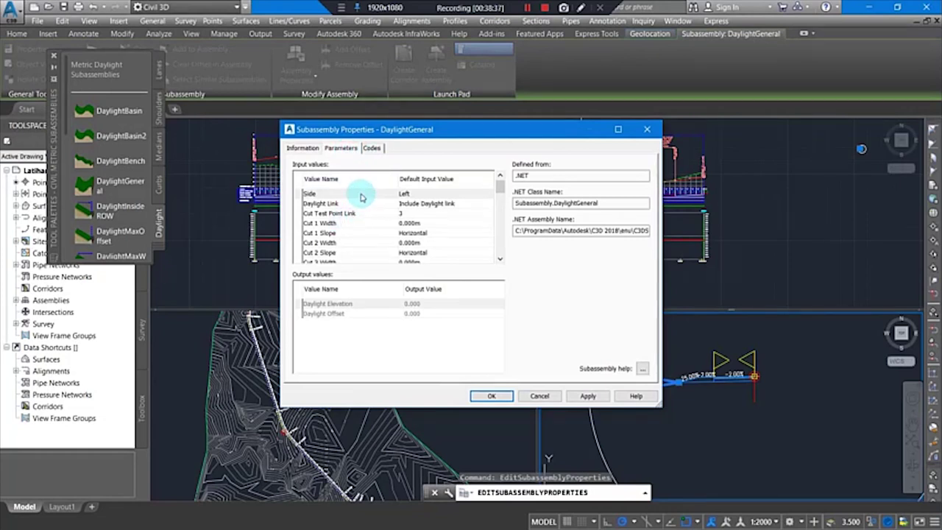
scroll(487, 217, "down", 6)
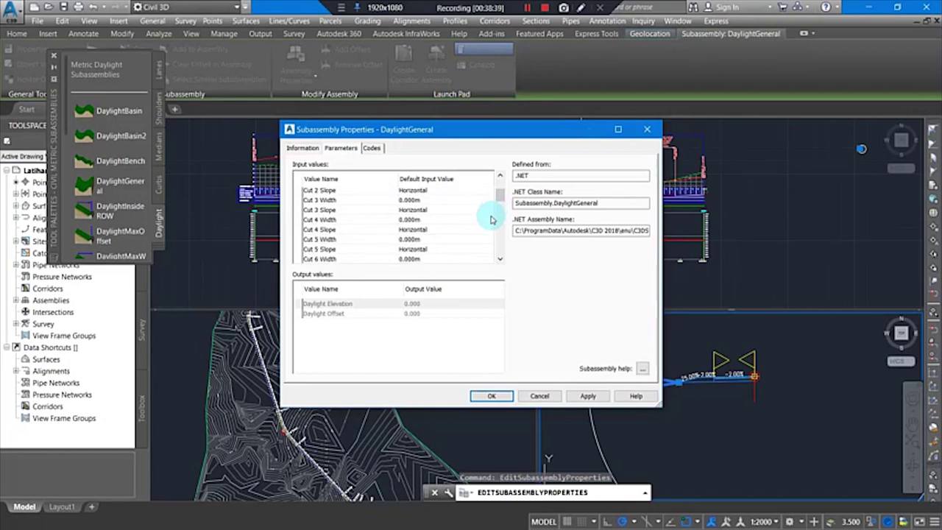
scroll(487, 226, "up", 3)
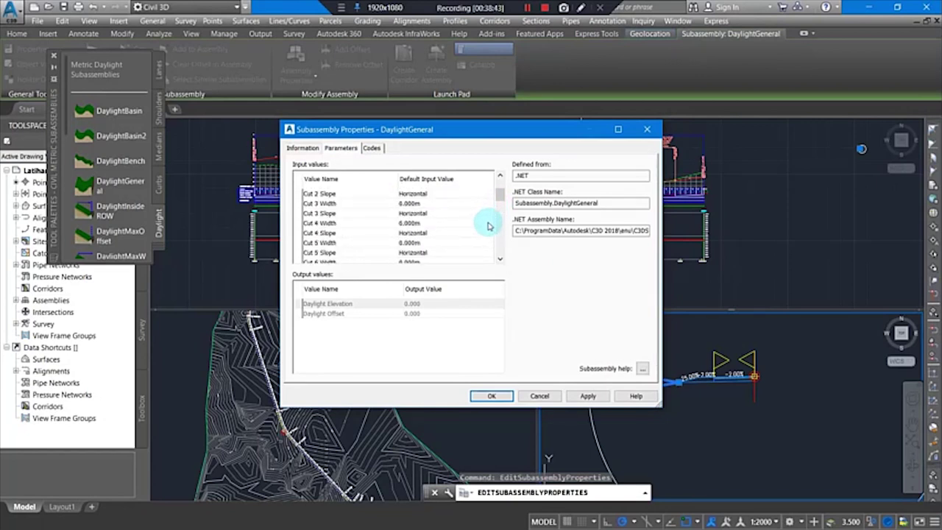
scroll(487, 225, "up", 4)
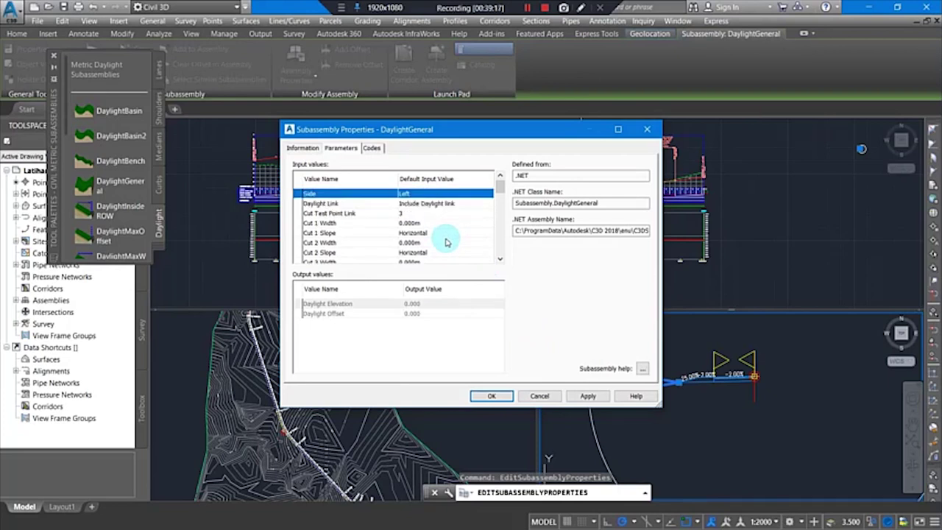
scroll(445, 241, "down", 2)
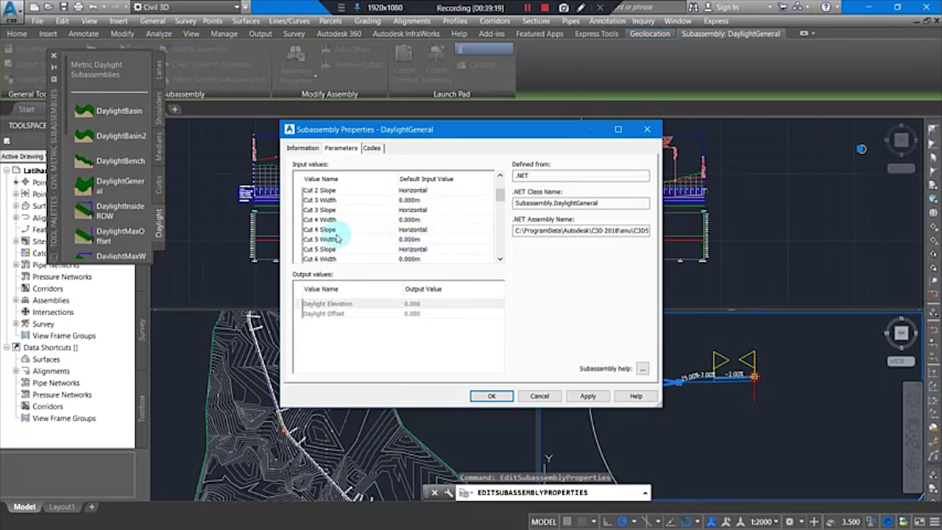
scroll(336, 234, "up", 2)
left_click(346, 193)
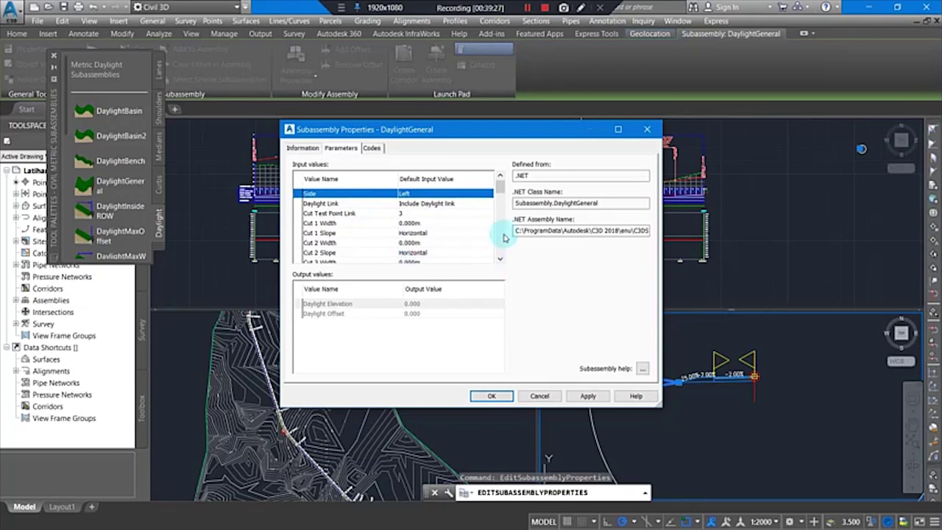
Set the daylight's Flat Cut Slope parameter to 2:1.
left_click_drag(500, 187, 499, 212)
left_click(406, 226)
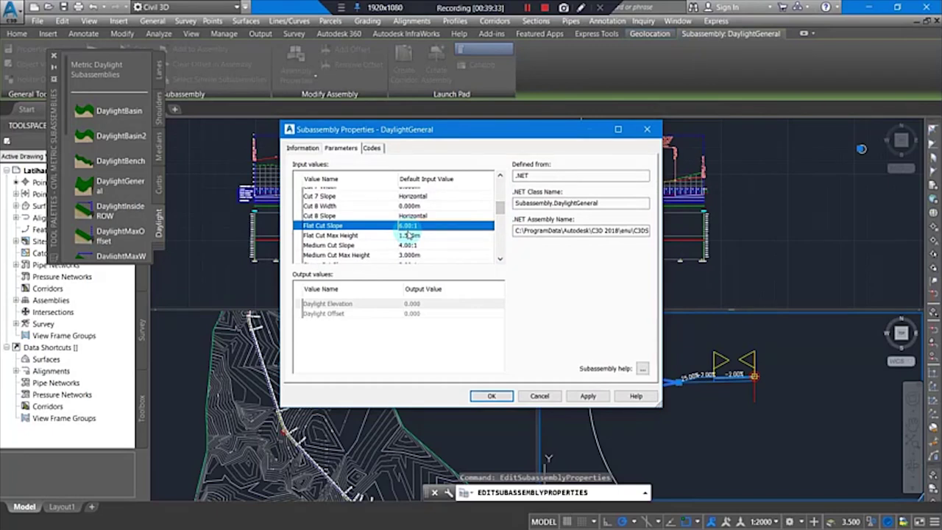
left_click(404, 225)
left_click_drag(400, 225, 405, 225)
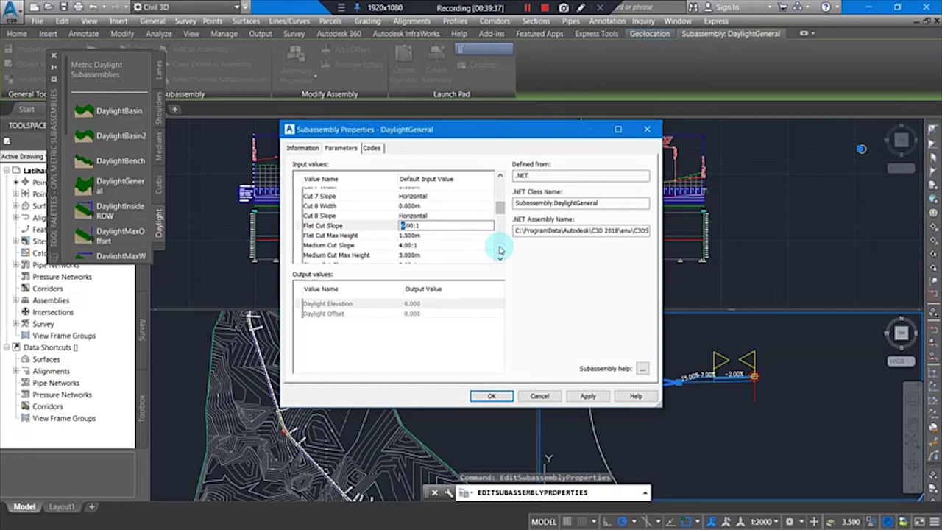
key("Right")
type("2")
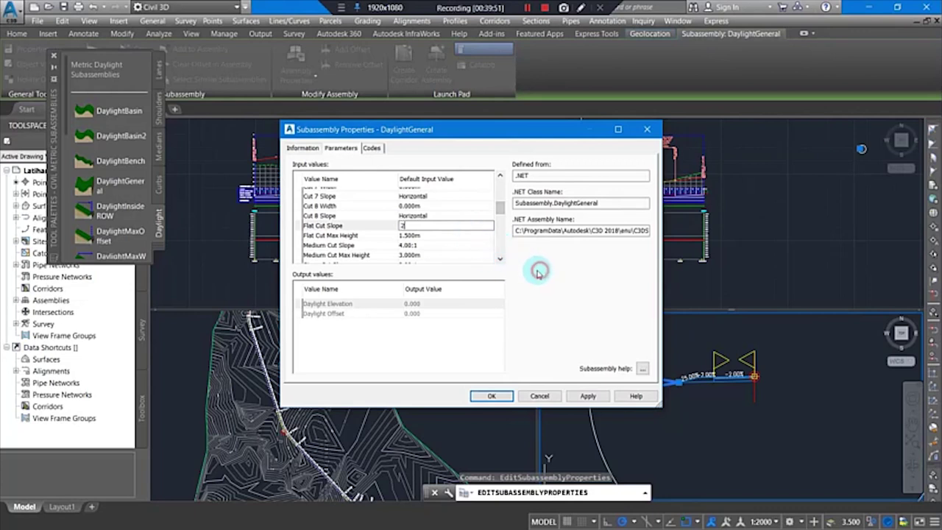
left_click(534, 273)
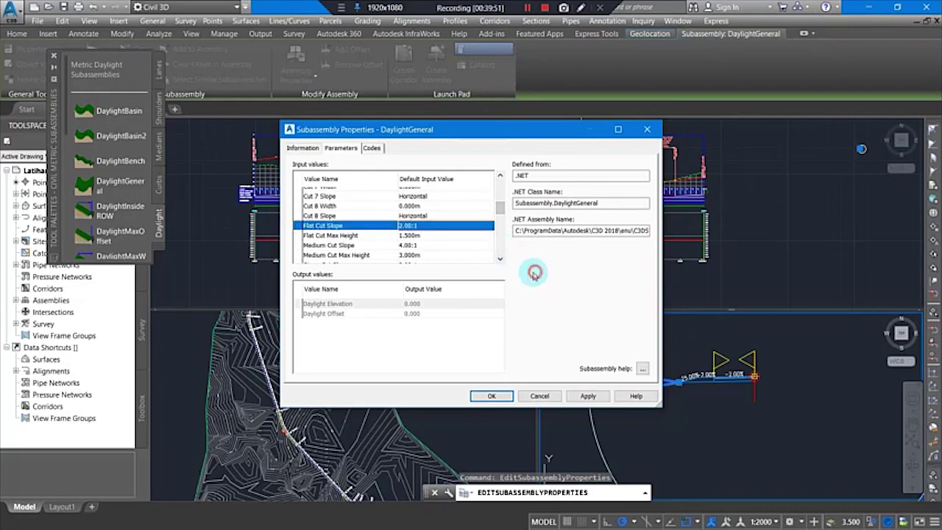
Set the daylight's Medium Cut Slope to 2:1 and check the Steep Cut Slope value.
left_click(413, 246)
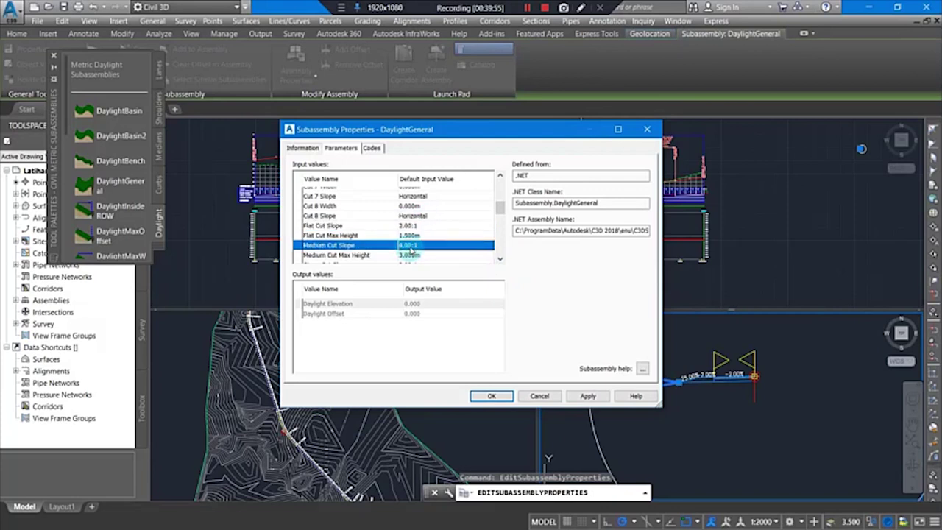
left_click(409, 246)
type("2")
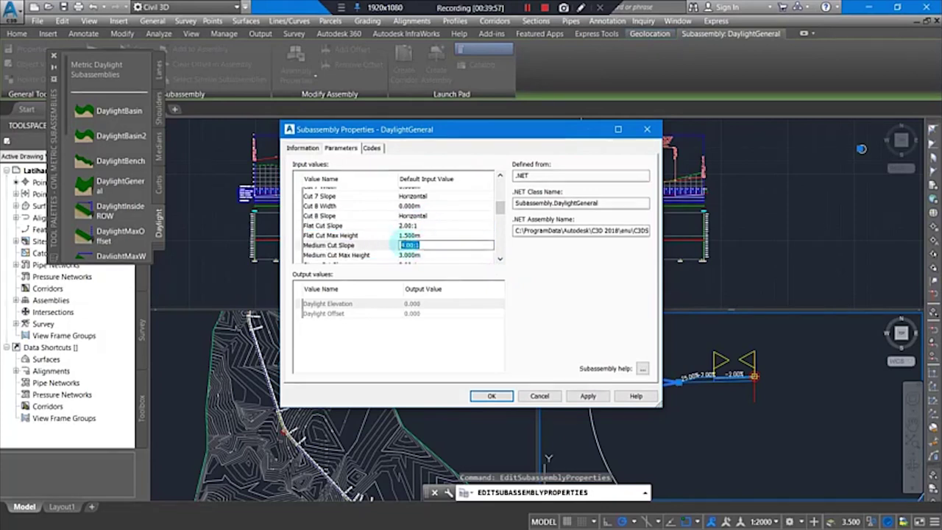
left_click(498, 276)
scroll(410, 256, "down", 2)
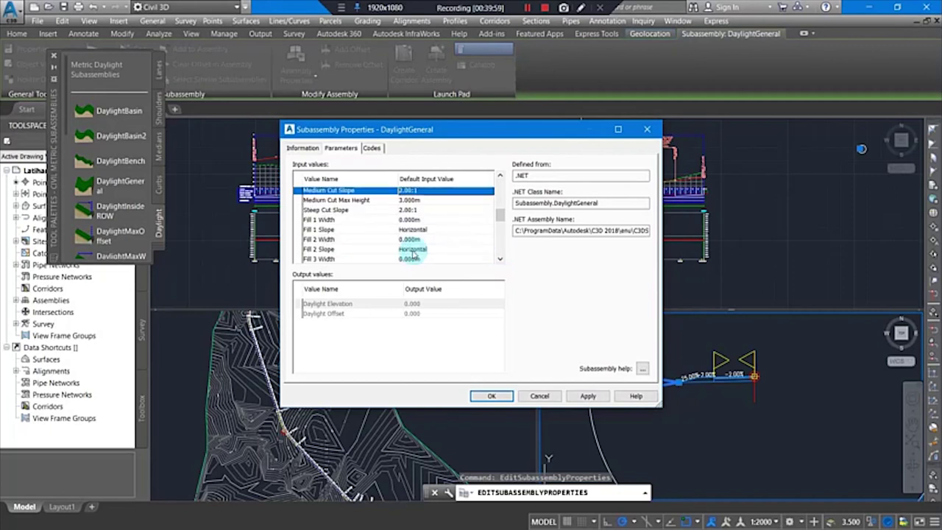
left_click(407, 210)
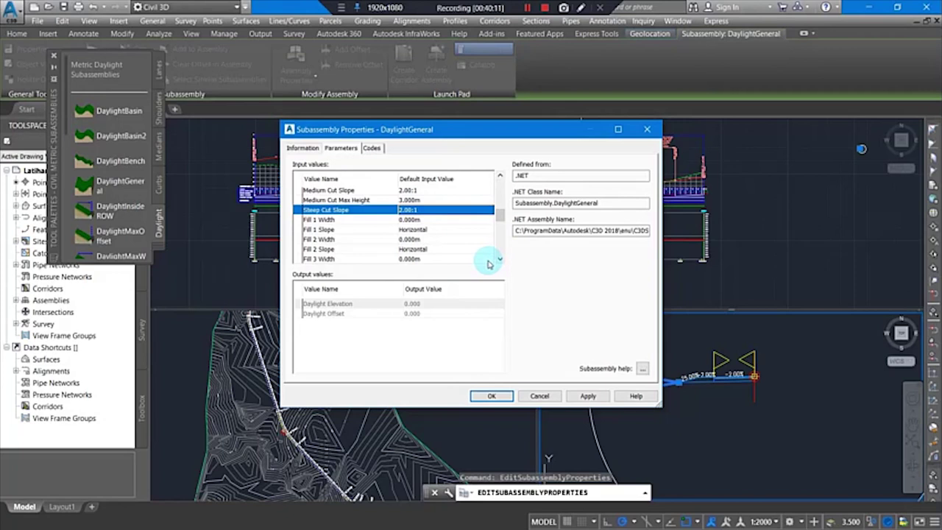
Set the daylight's Flat Fill Slope parameter to 3:1.
left_click_drag(499, 217, 503, 230)
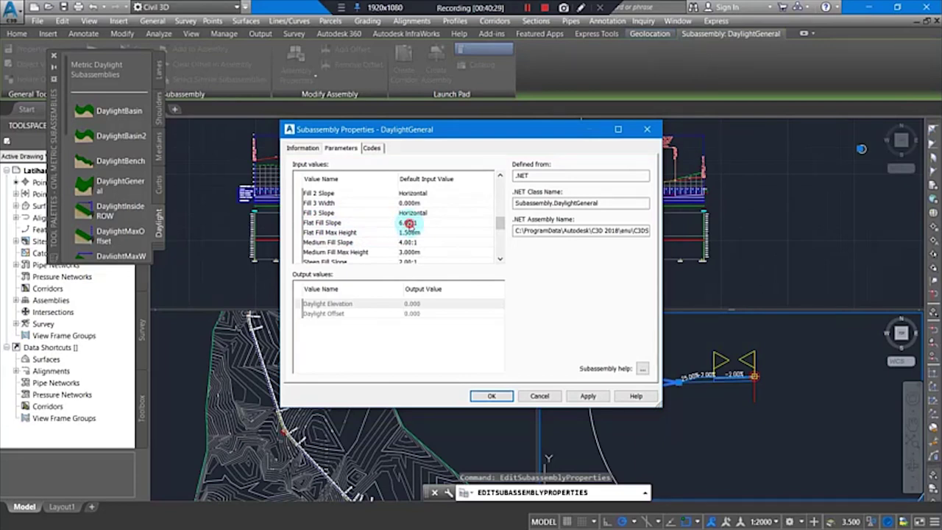
left_click(409, 223)
left_click(425, 223)
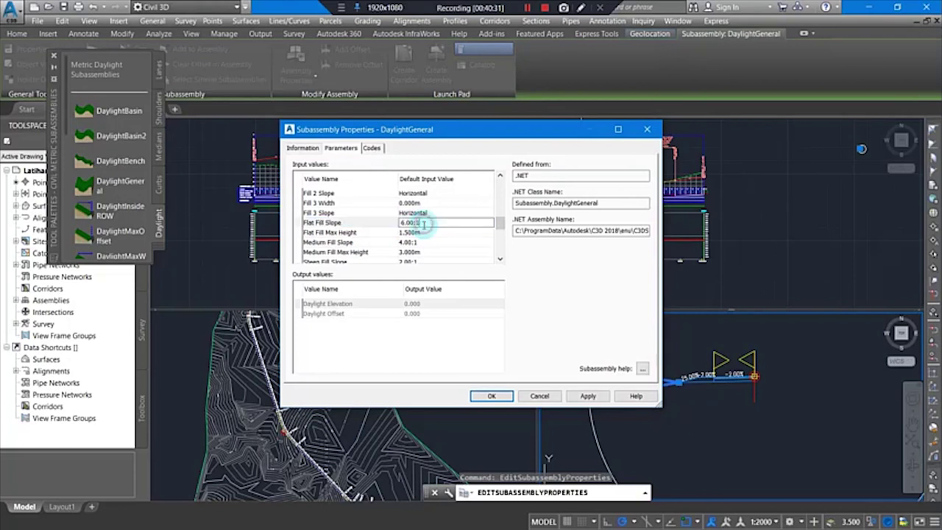
left_click_drag(425, 228, 357, 228)
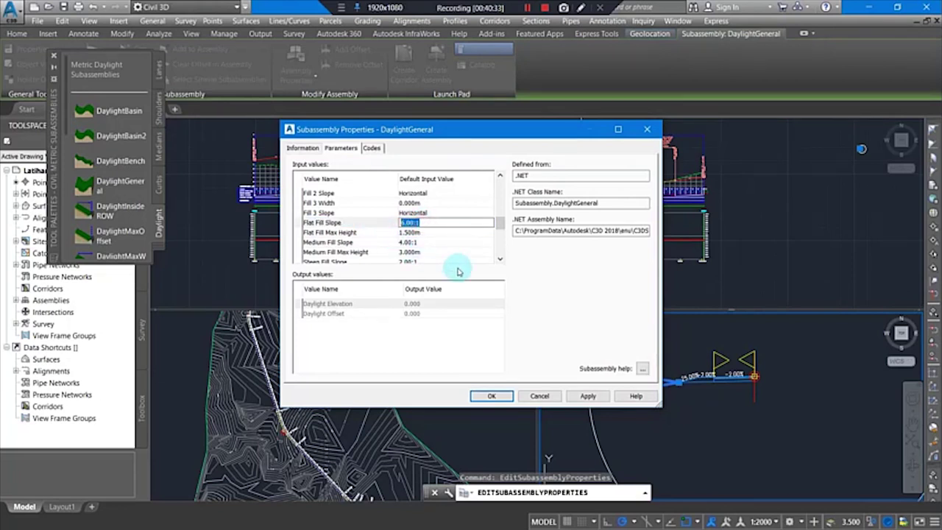
type("3")
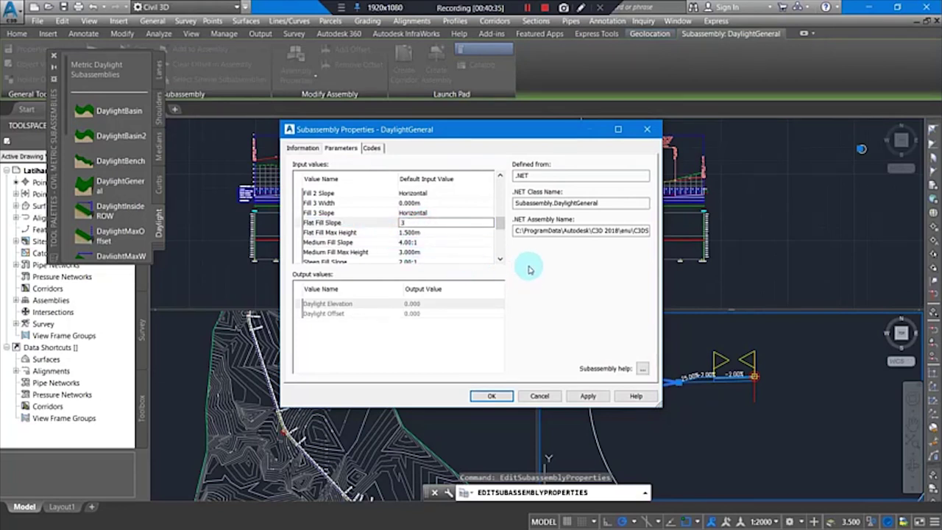
left_click(525, 270)
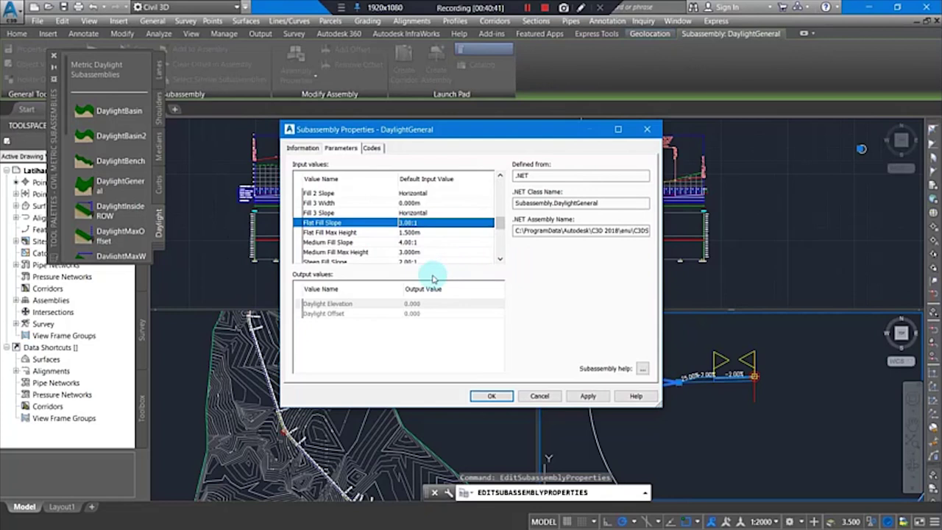
Set the daylight's Medium Fill Slope parameter to 3:1.
left_click(402, 246)
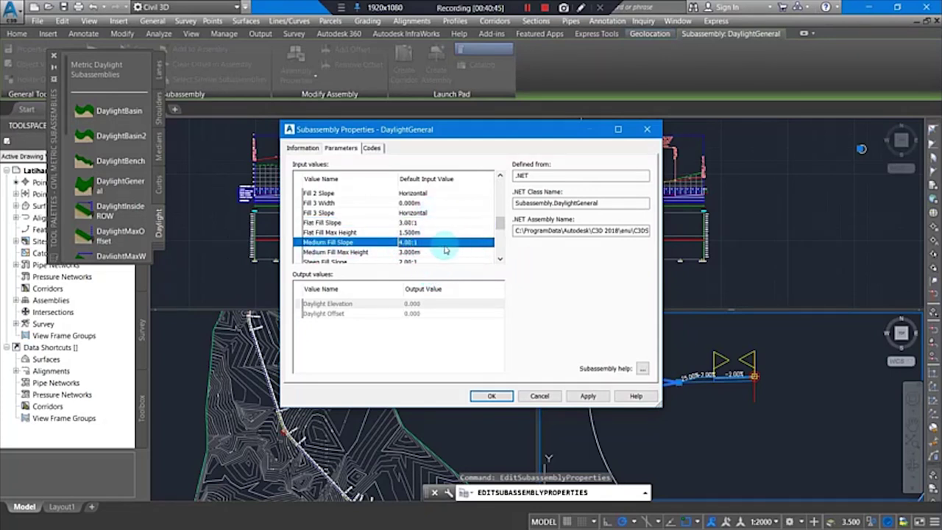
left_click(410, 247)
type("3")
left_click(530, 273)
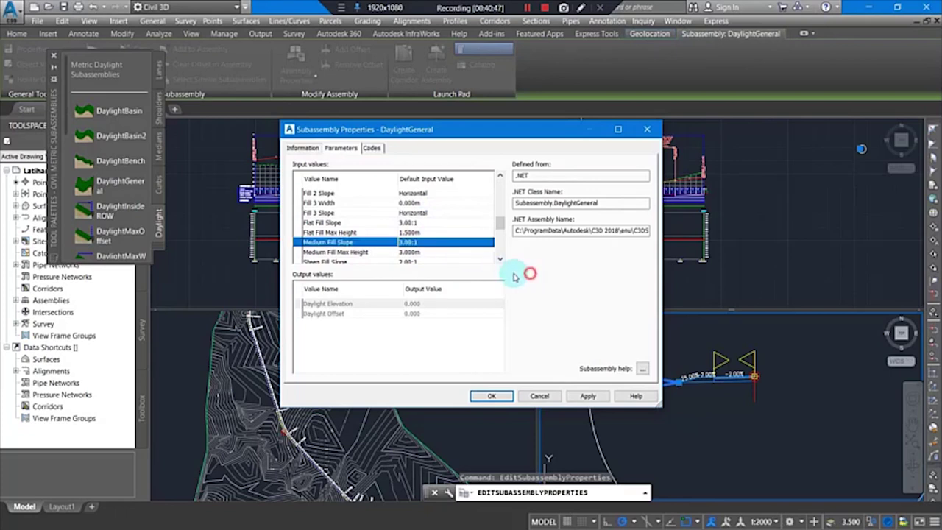
Set the daylight's Steep Fill Slope to 3:1 and accept the subassembly properties.
scroll(410, 262, "down", 1)
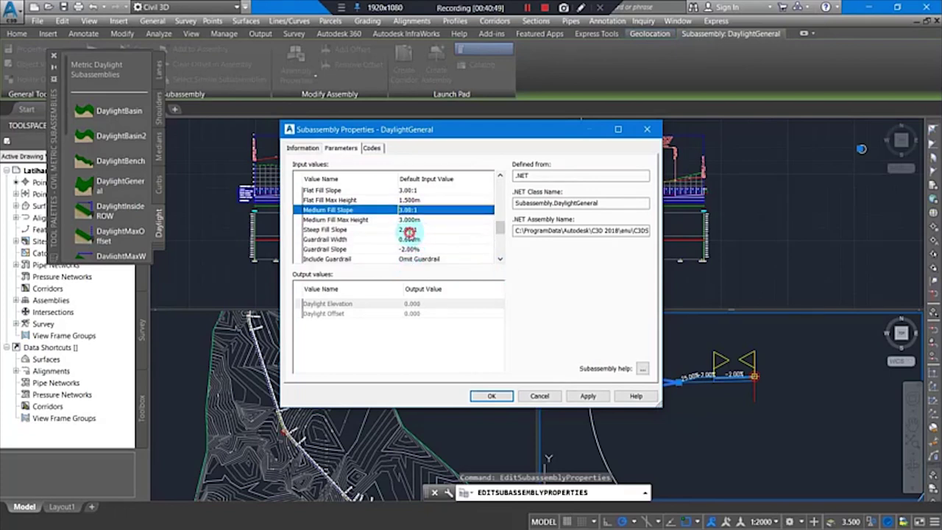
left_click(410, 232)
left_click(412, 230)
type("3")
left_click(530, 257)
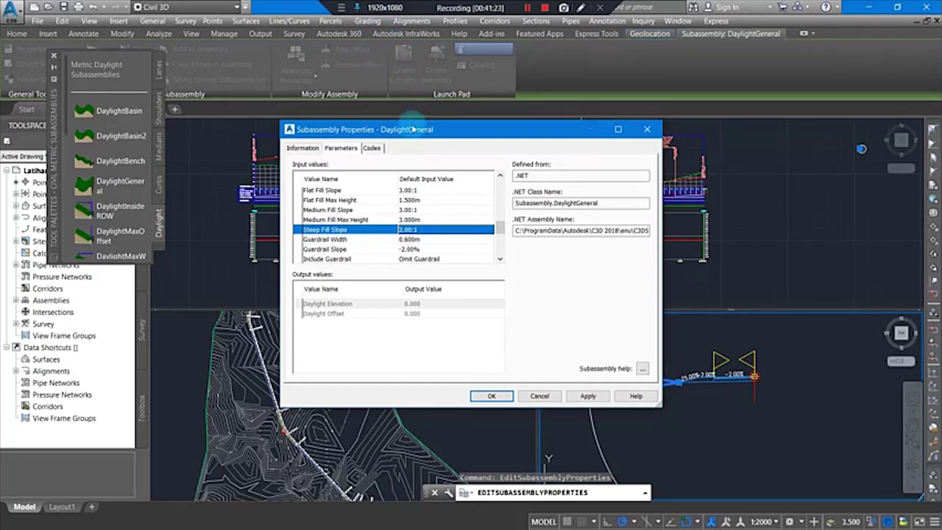
left_click(505, 397)
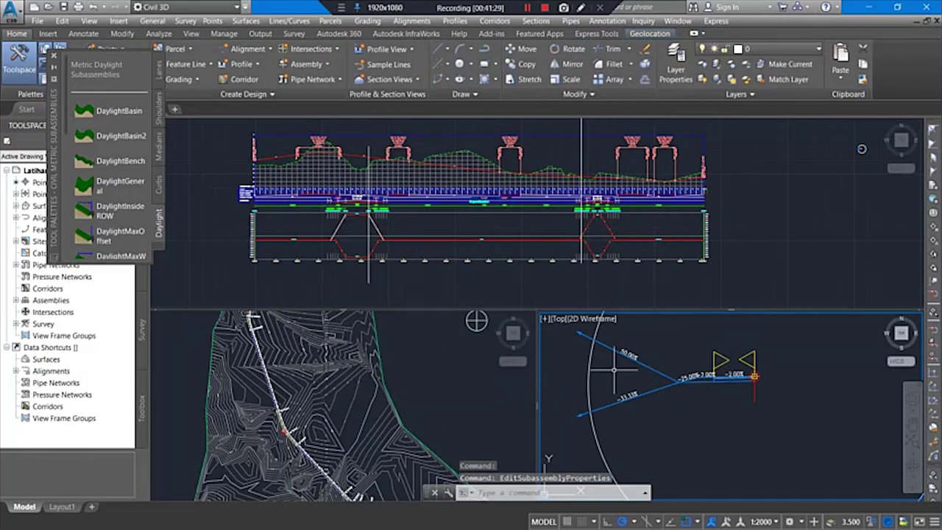
Examine the daylight's cut and fill slope links, their joint with the shoulder, and the assembly's extent within the surrounding circle.
scroll(696, 387, "up", 2)
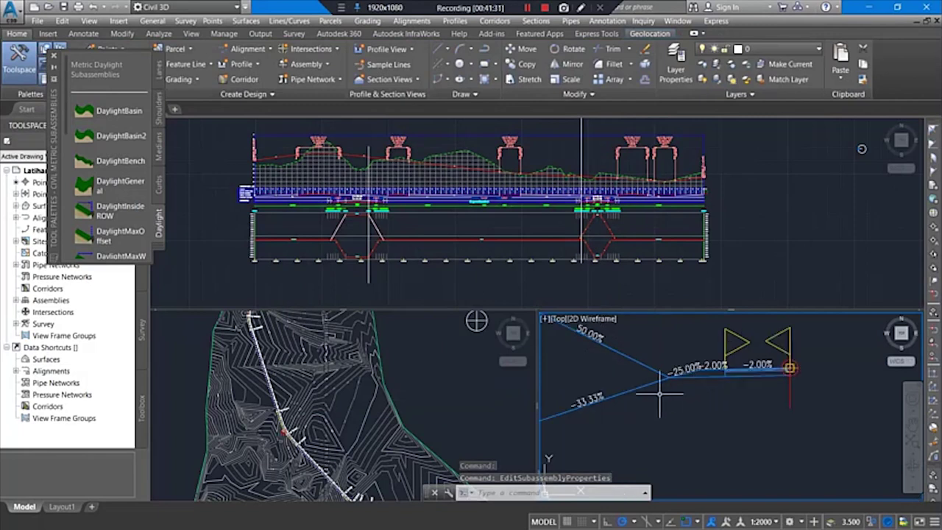
scroll(646, 401, "up", 1)
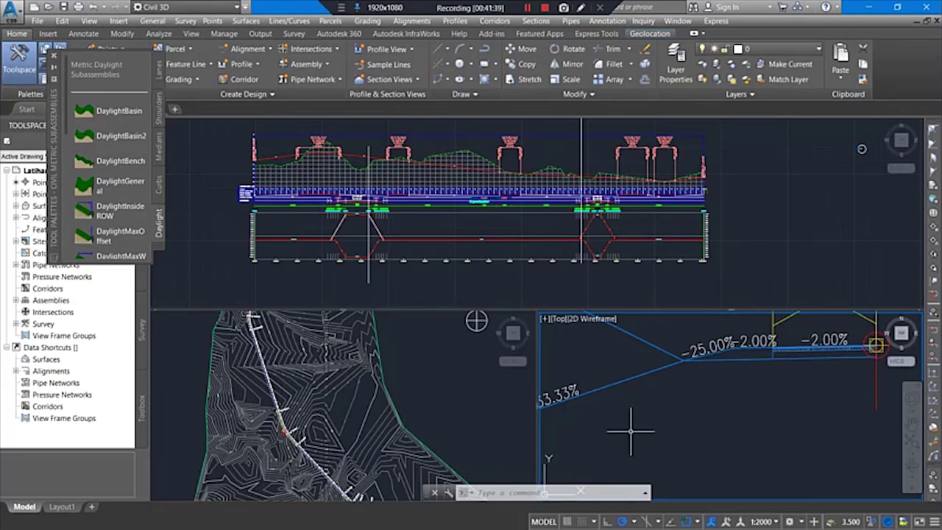
left_click(622, 371)
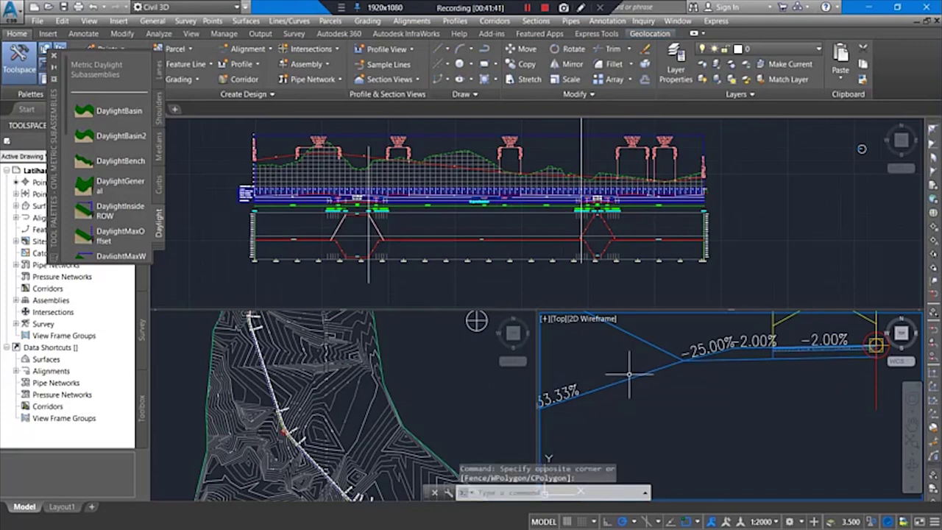
scroll(677, 372, "down", 2)
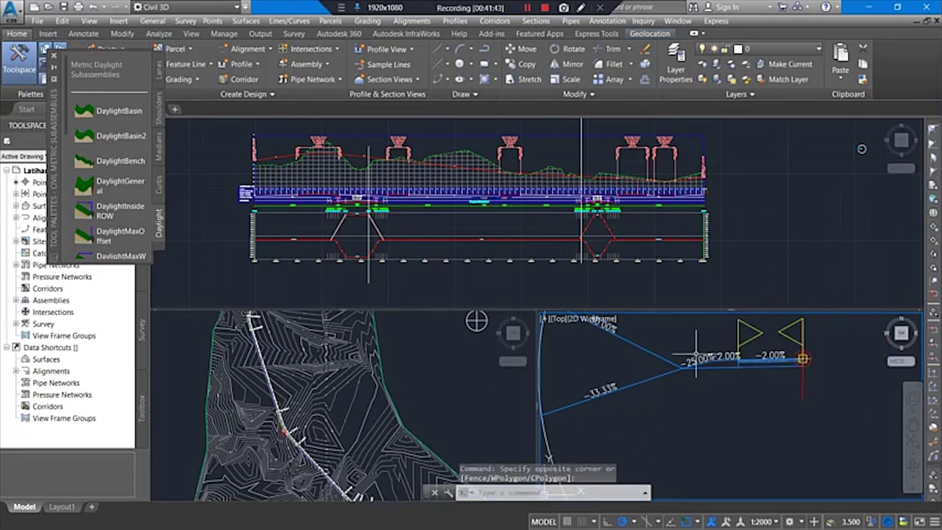
key("Escape")
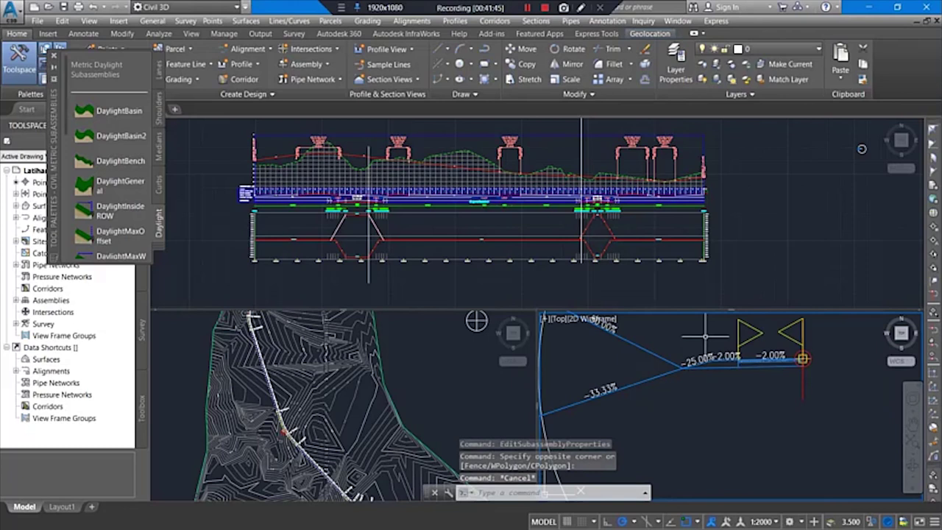
scroll(673, 376, "down", 3)
scroll(668, 372, "down", 2)
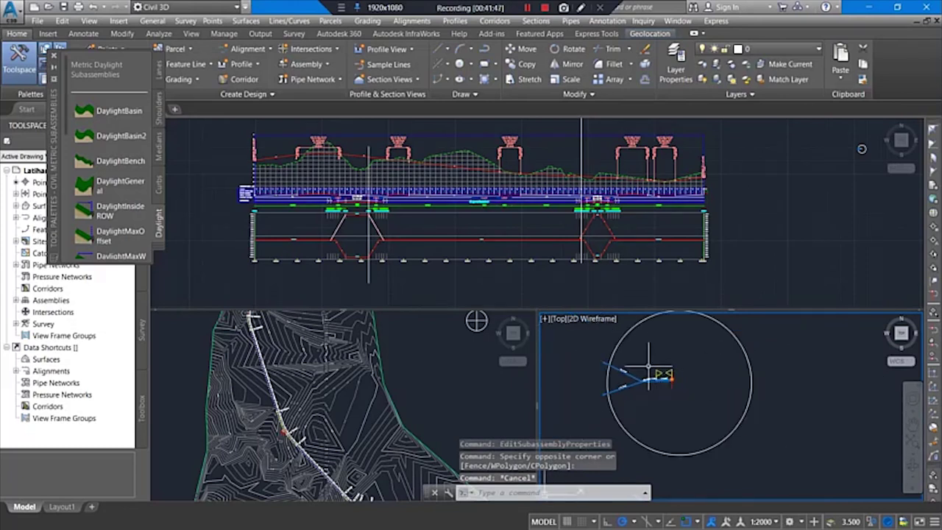
left_click(643, 356)
left_click(652, 346)
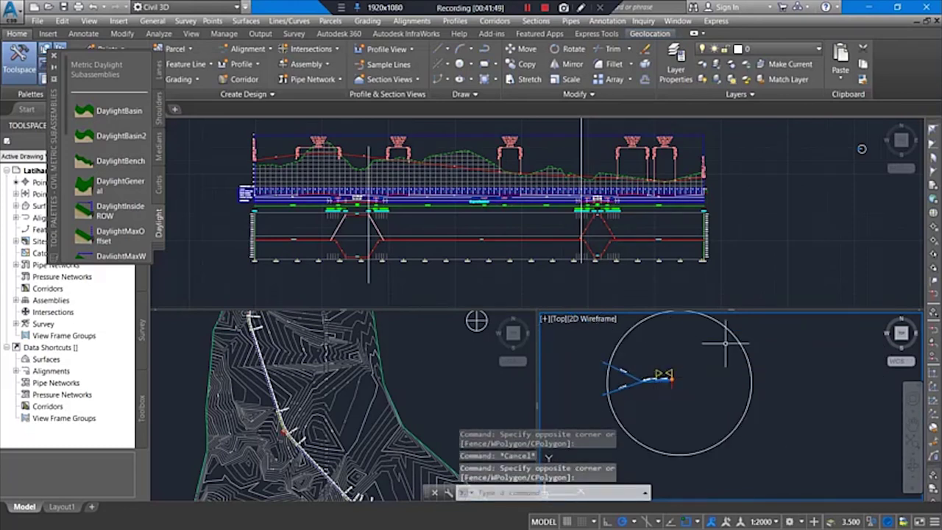
Stretch the circle around the assembly to about twice its radius and clear the selection.
left_click(739, 342)
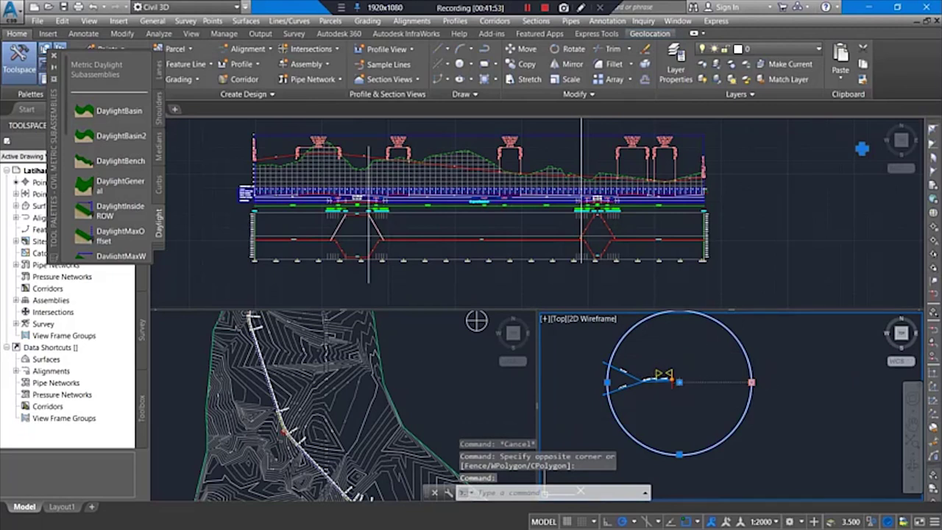
left_click(751, 382)
key("Escape")
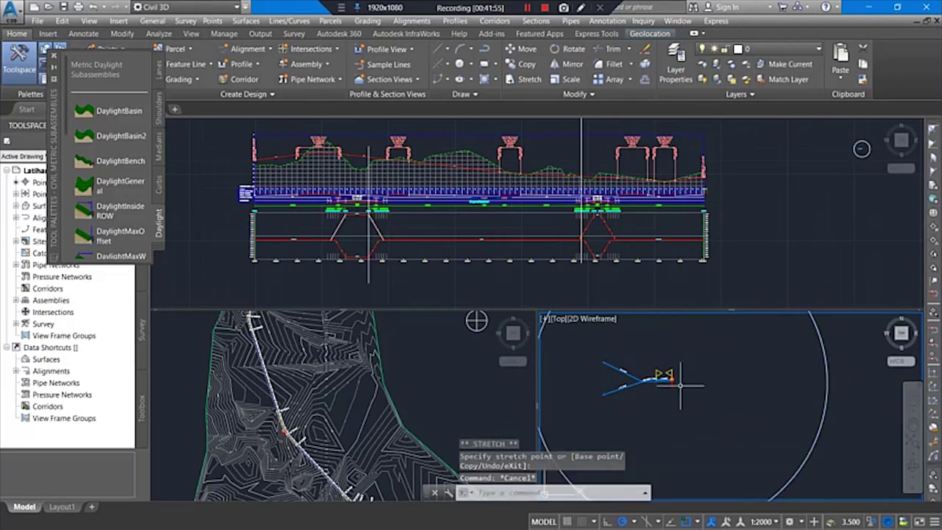
Mirror the selected left-hand lane, shoulder and daylight subassemblies to the other side about the assembly's centre marker point.
scroll(629, 381, "up", 5)
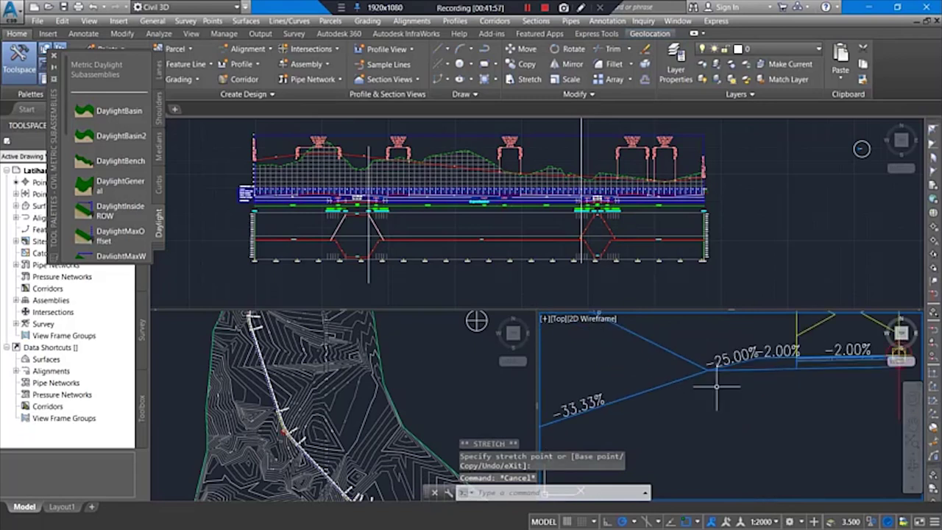
left_click(744, 428)
left_click(633, 324)
scroll(686, 382, "down", 6)
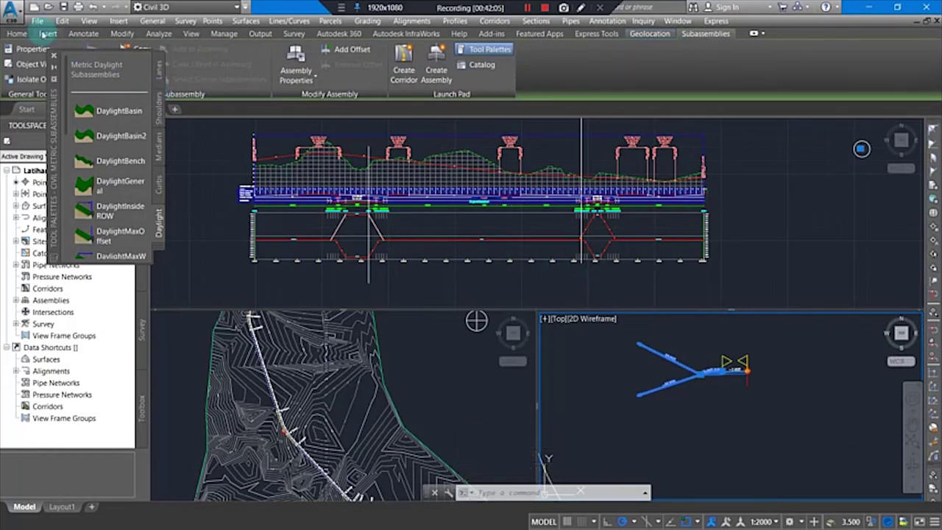
left_click(18, 34)
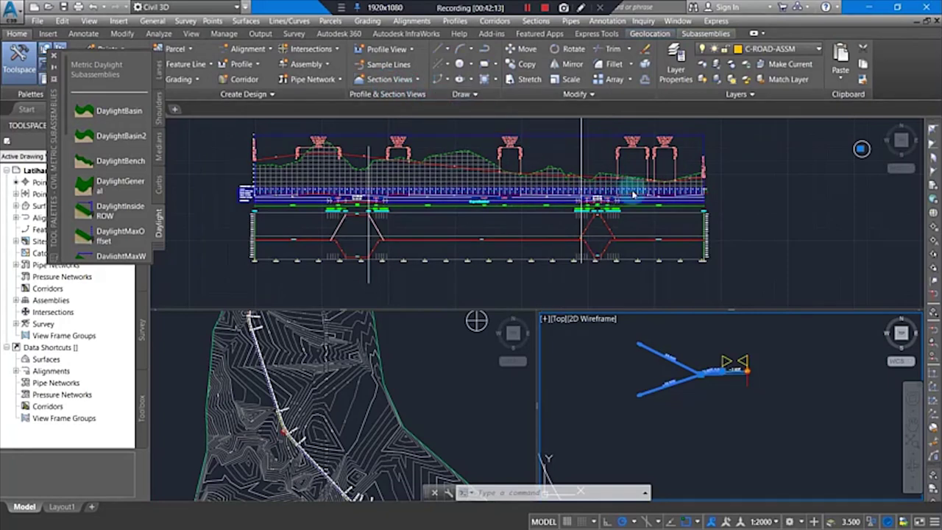
scroll(737, 406, "up", 2)
scroll(740, 336, "up", 2)
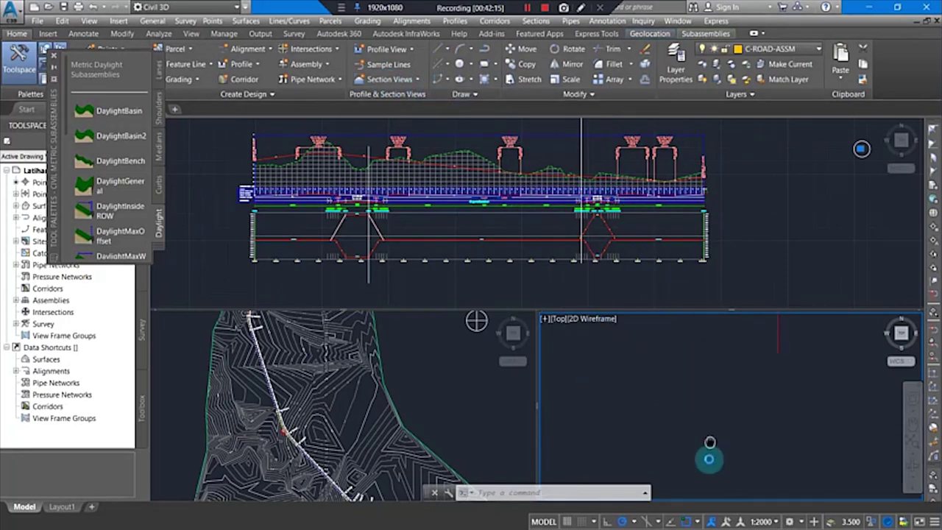
left_click(713, 416)
left_click(692, 379)
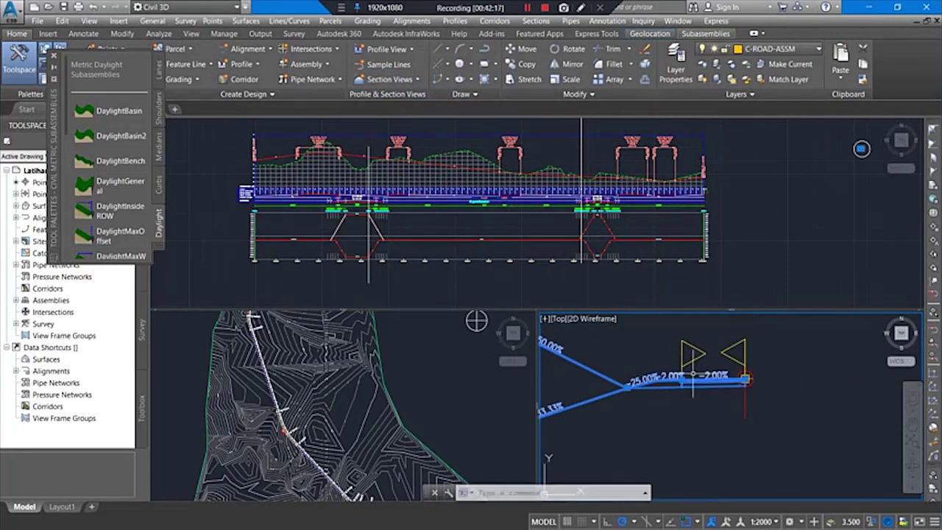
right_click(701, 380)
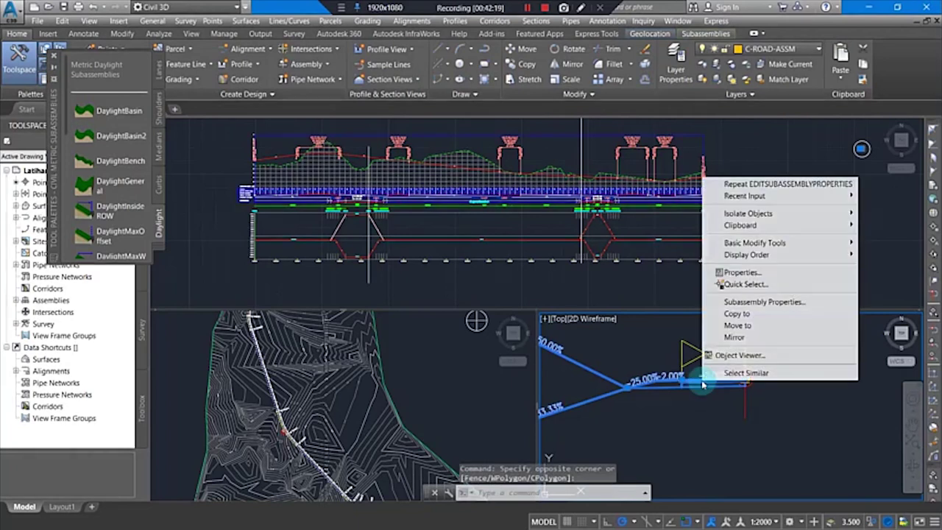
left_click(736, 338)
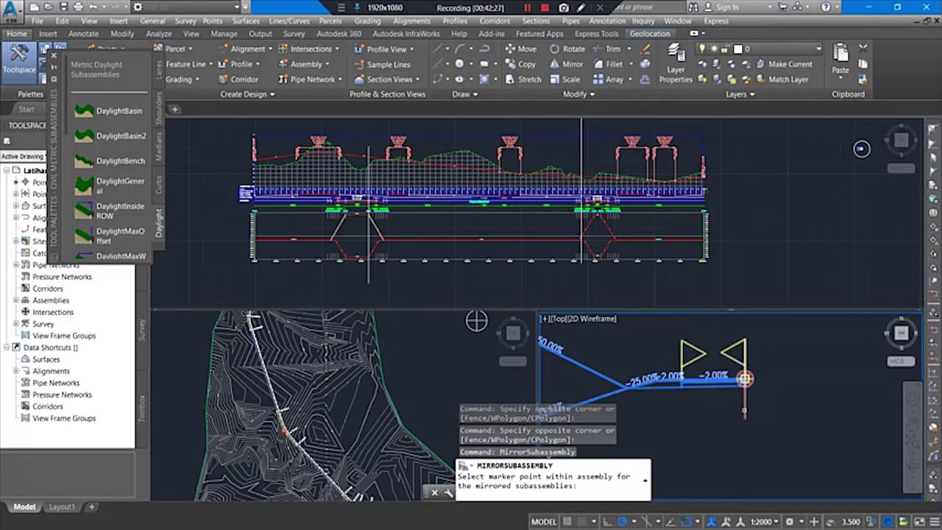
left_click(745, 378)
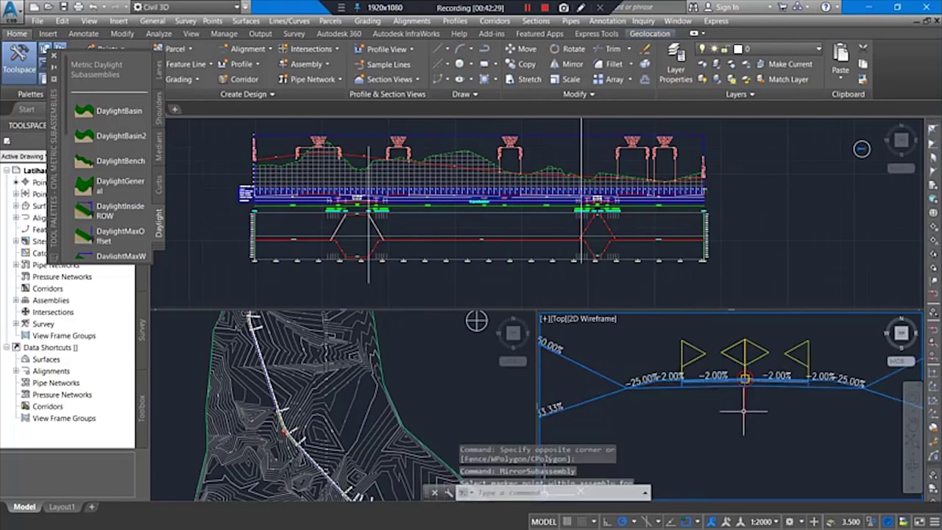
Examine the full assembly with its lanes, shoulders and daylight slopes on both sides of the centreline.
scroll(708, 418, "down", 5)
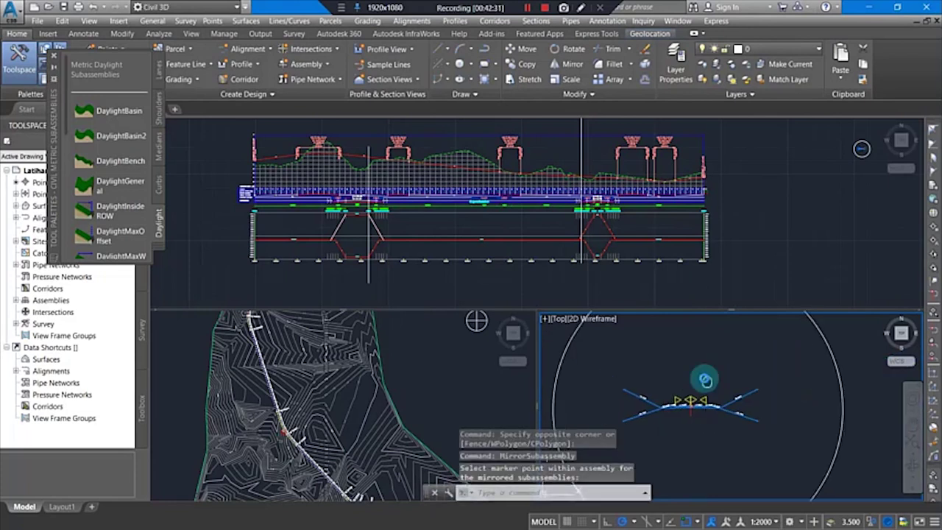
scroll(696, 376, "up", 4)
middle_click_drag(691, 378, 740, 327)
scroll(740, 328, "down", 2)
middle_click_drag(739, 343, 704, 361)
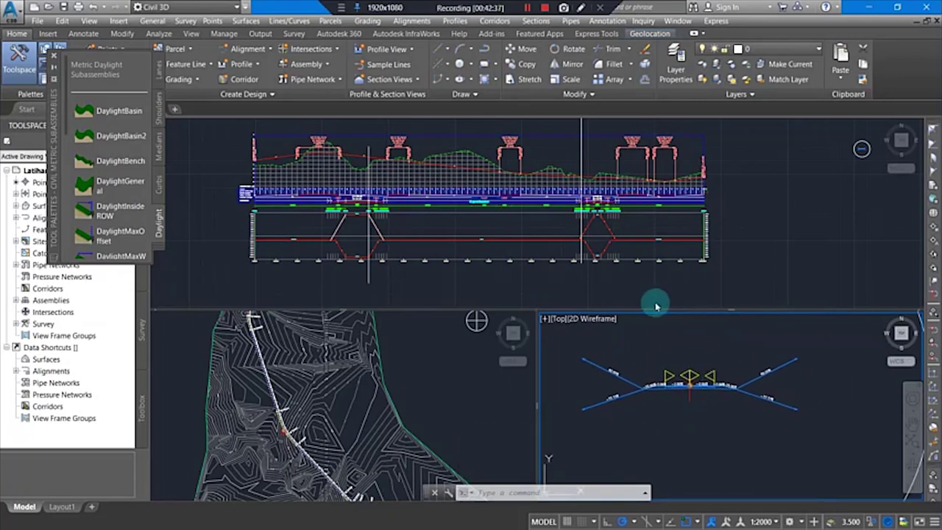
left_click(654, 332)
key("Escape")
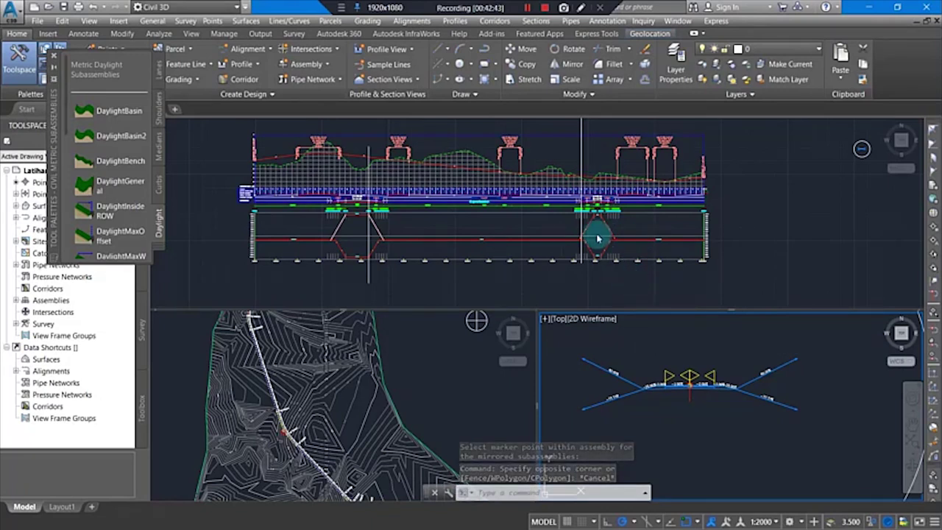
left_click(530, 8)
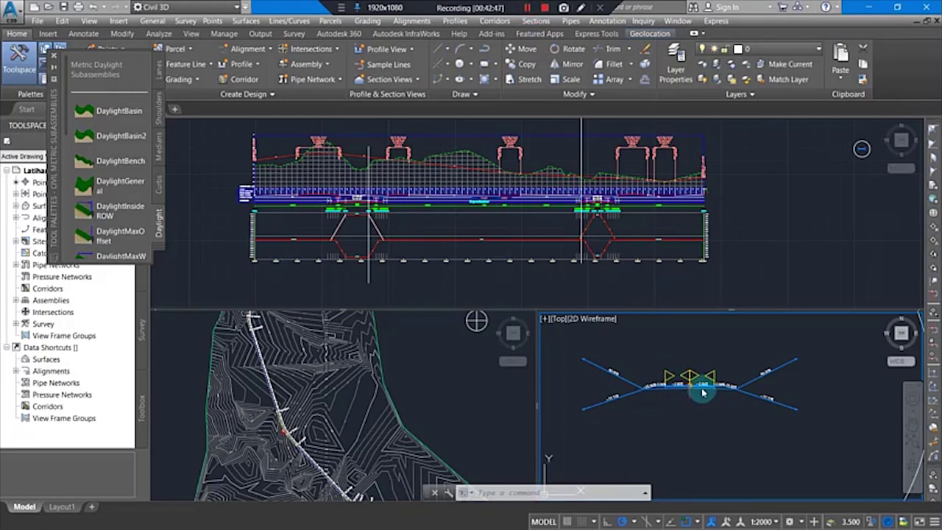
Set the right lane subassembly's Use Superelevation parameter to Right Lane Outside and accept its properties.
scroll(704, 390, "up", 5)
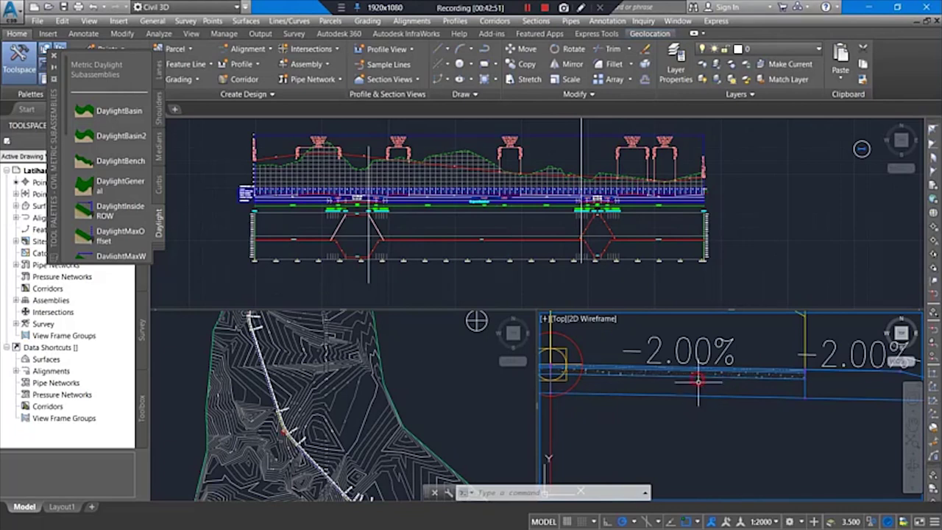
left_click(701, 412)
left_click(677, 369)
right_click(677, 370)
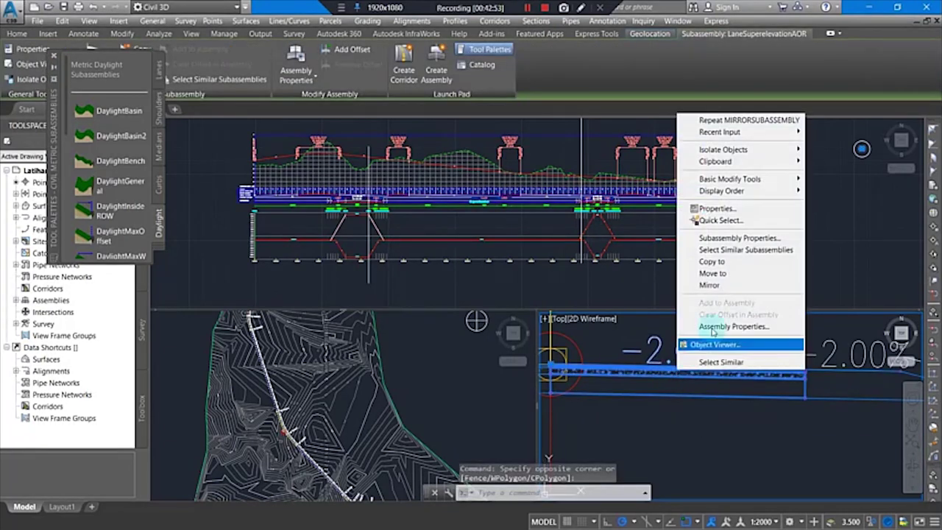
left_click(723, 238)
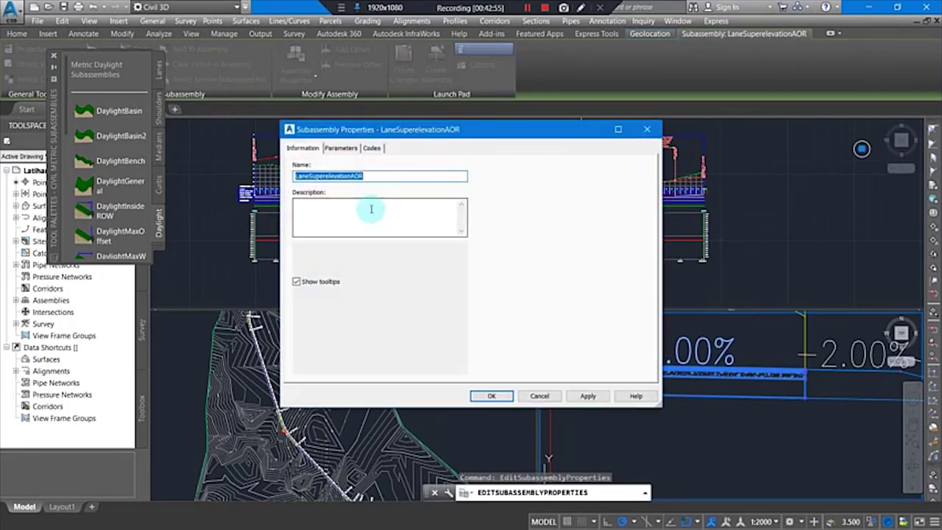
left_click(340, 148)
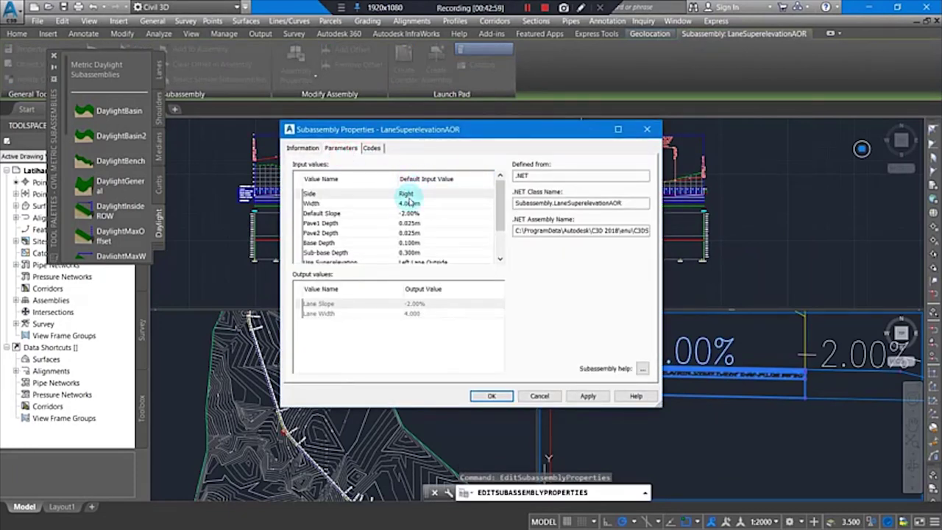
left_click(499, 258)
left_click(499, 259)
left_click(407, 244)
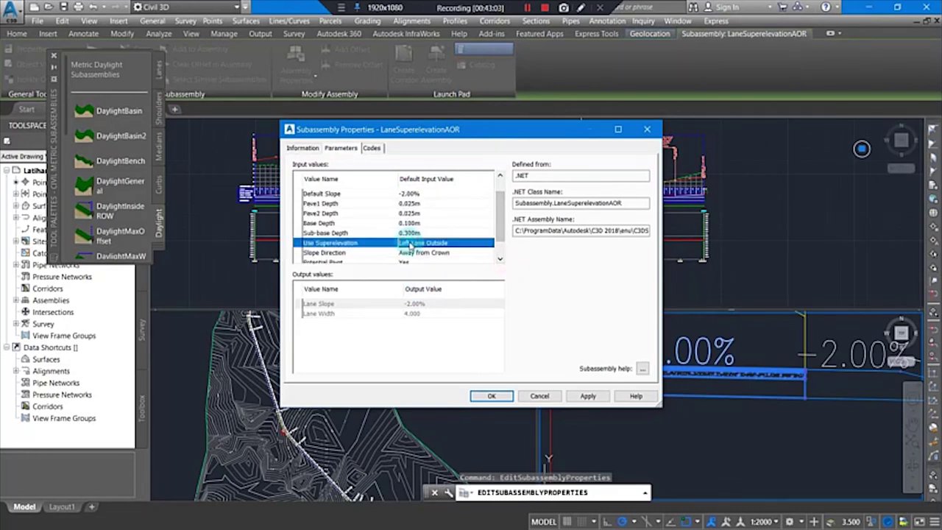
left_click(407, 244)
left_click(456, 263)
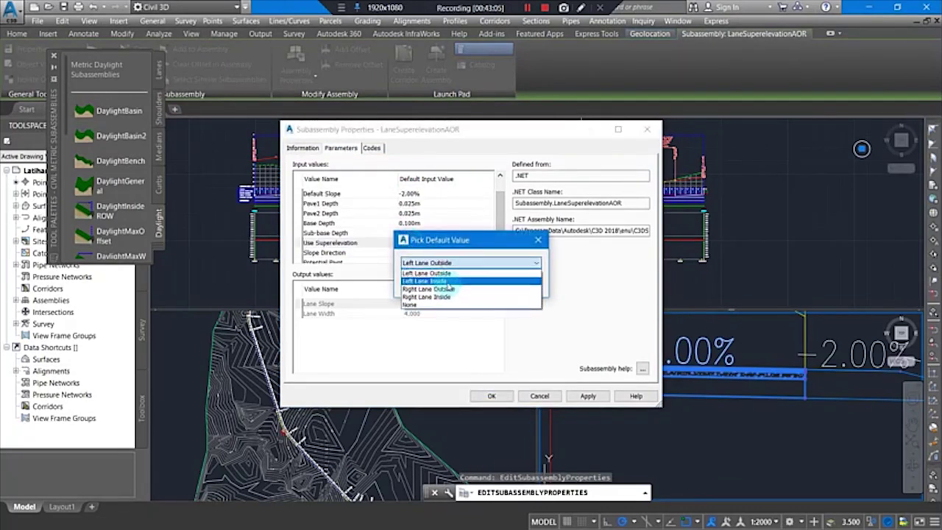
left_click(452, 290)
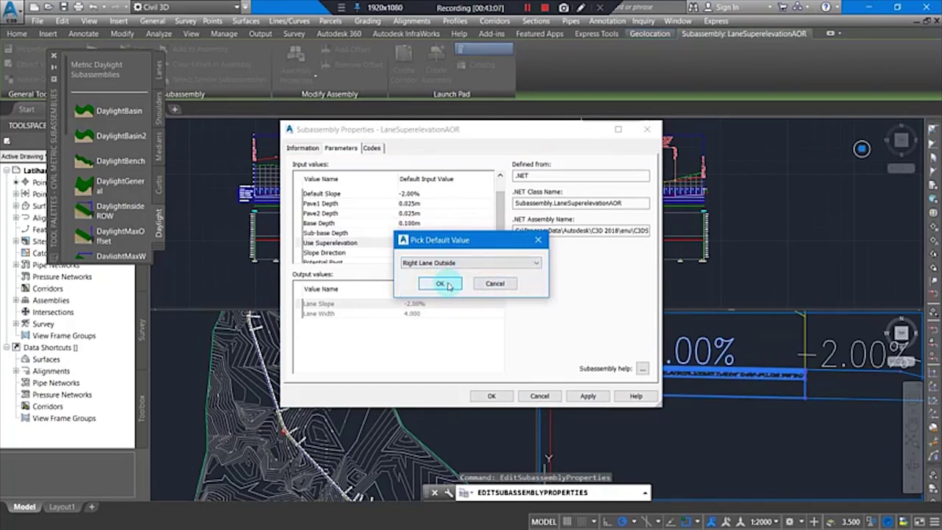
left_click(448, 286)
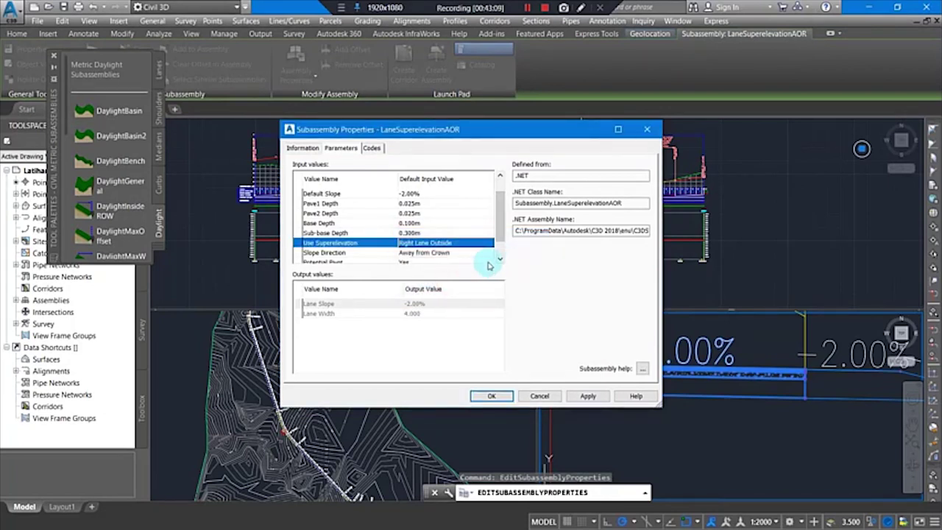
left_click(499, 260)
left_click(492, 397)
scroll(669, 404, "down", 4)
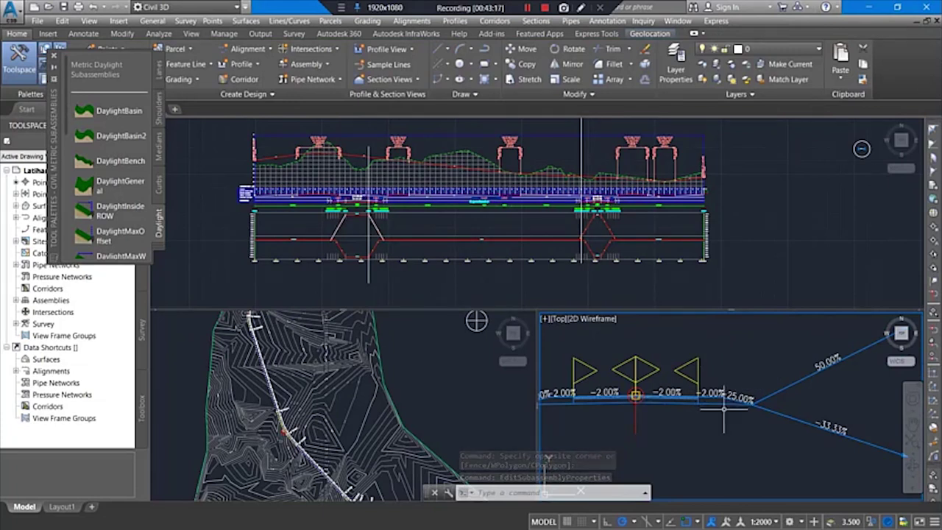
left_click(740, 352)
left_click(730, 347)
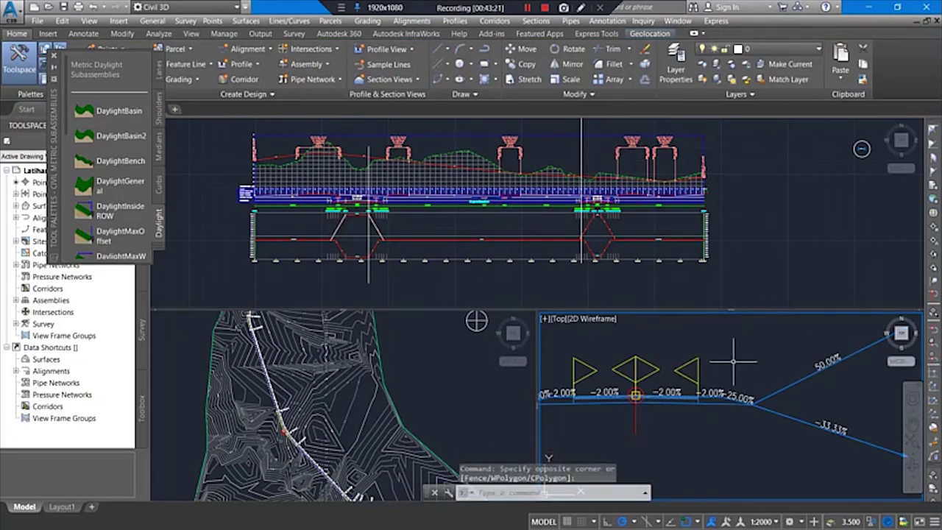
scroll(733, 361, "down", 6)
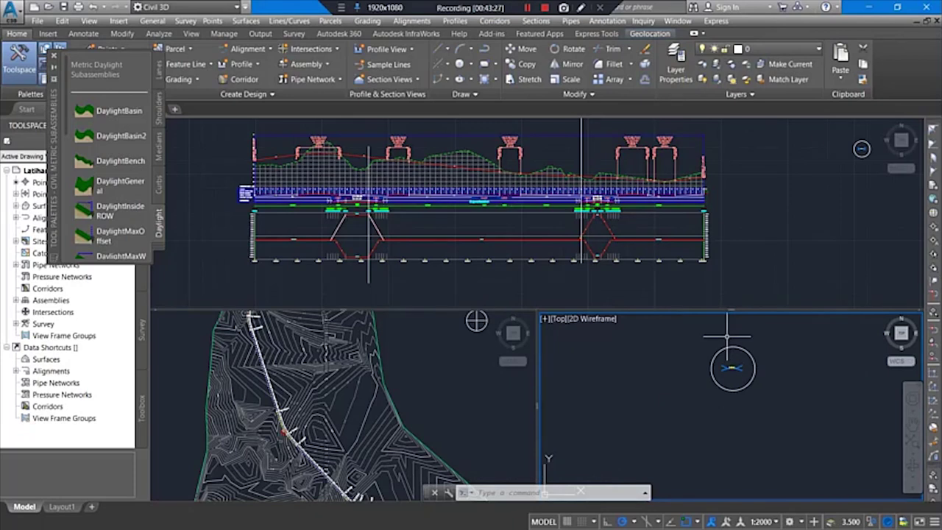
Start creating a corridor from the plan viewport and name it Corridor 1.
left_click(440, 361)
scroll(353, 366, "down", 3)
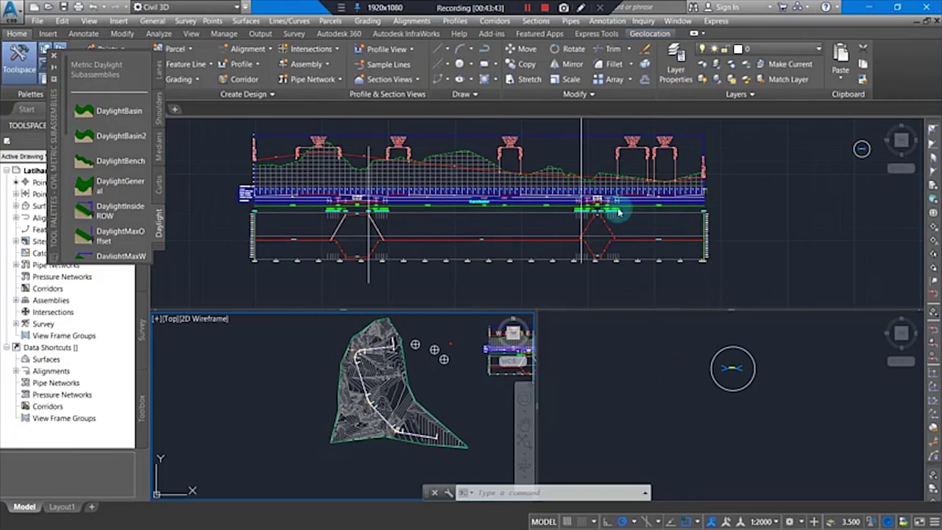
left_click(496, 23)
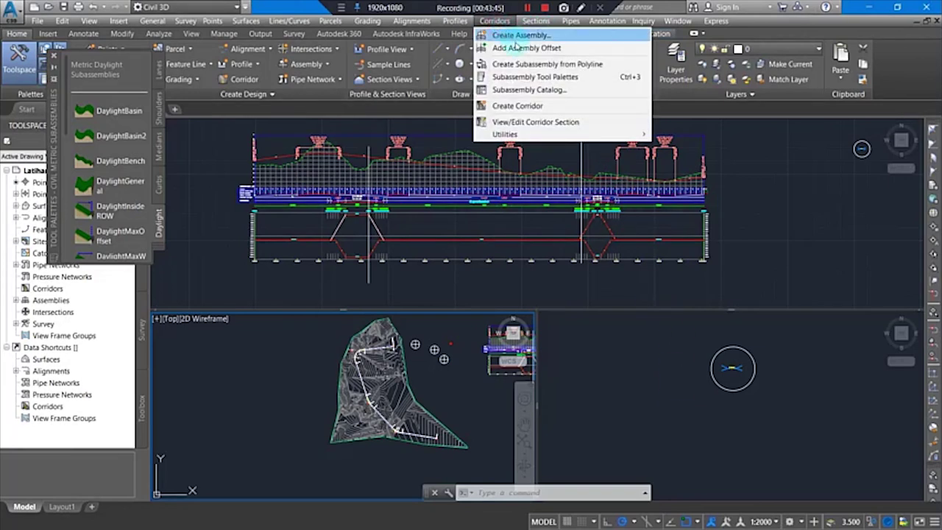
left_click(530, 107)
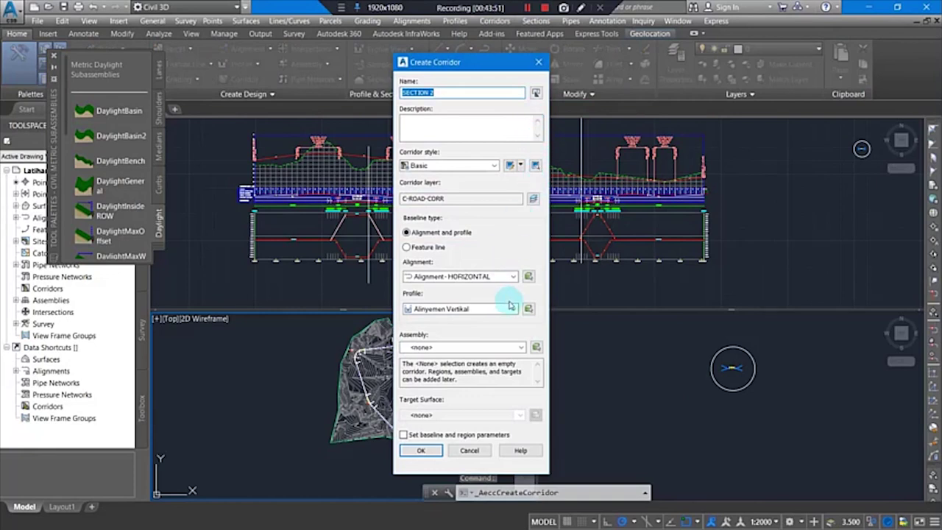
left_click(490, 347)
left_click(494, 346)
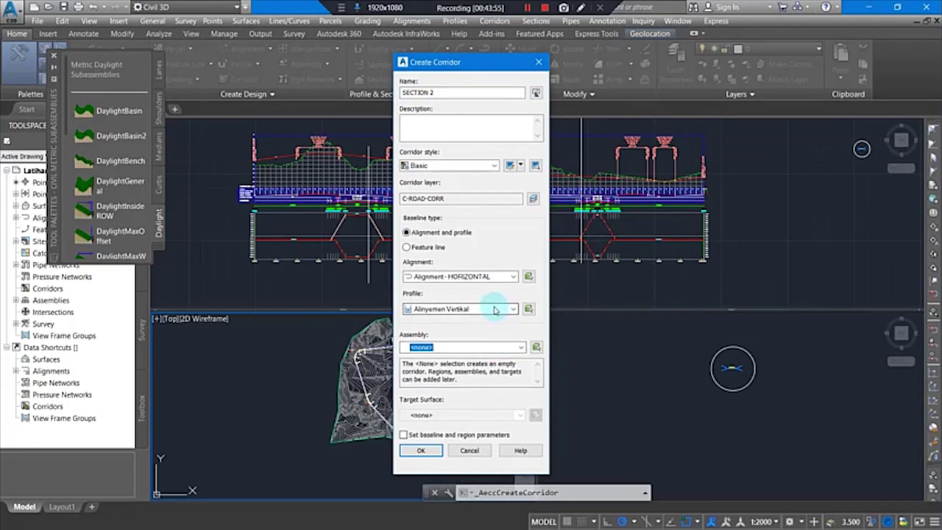
left_click_drag(447, 92, 307, 109)
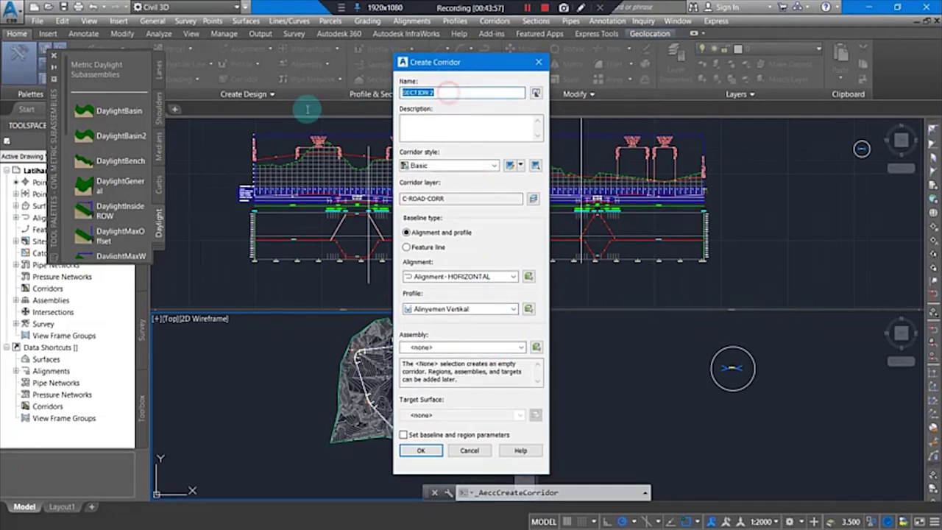
type("Corridor 1")
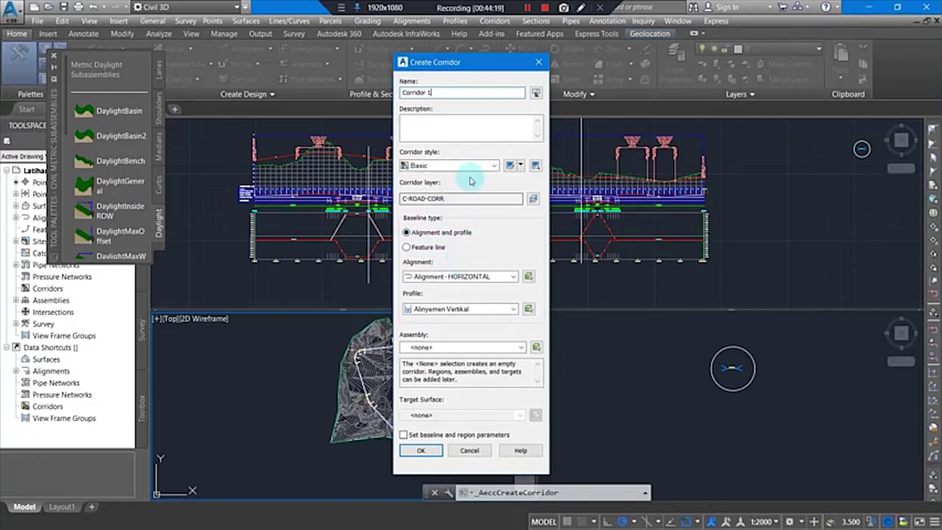
Assign Assembly 1 and target surface Surface 3MRK7 to the corridor and accept its creation settings.
left_click(488, 348)
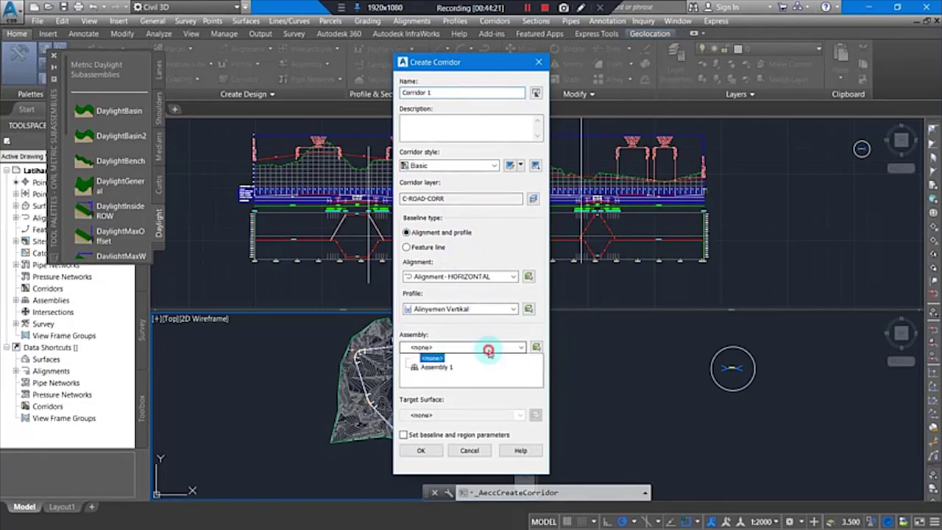
left_click(434, 375)
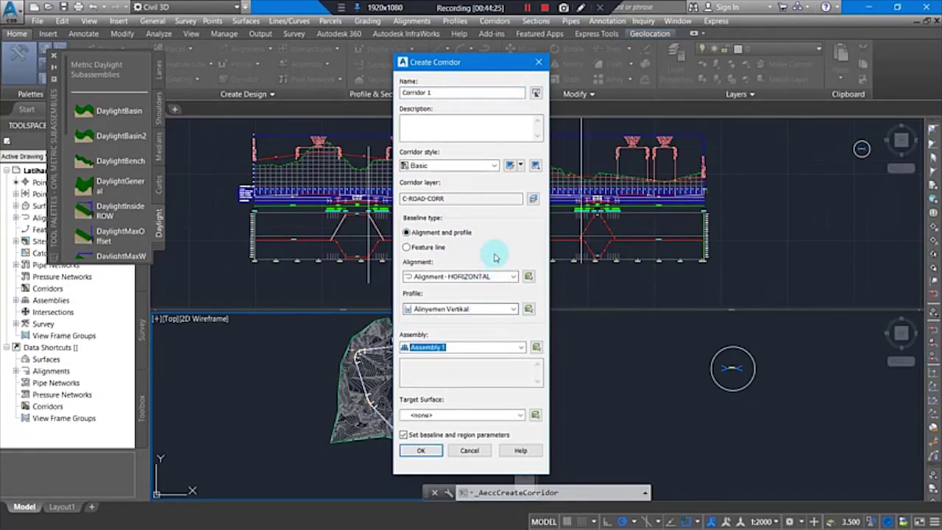
left_click(457, 166)
left_click(457, 167)
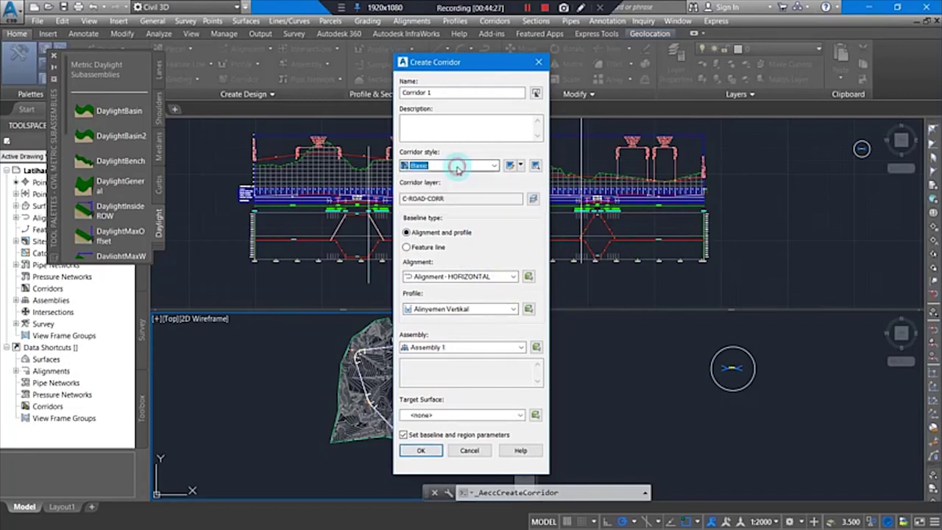
left_click(477, 415)
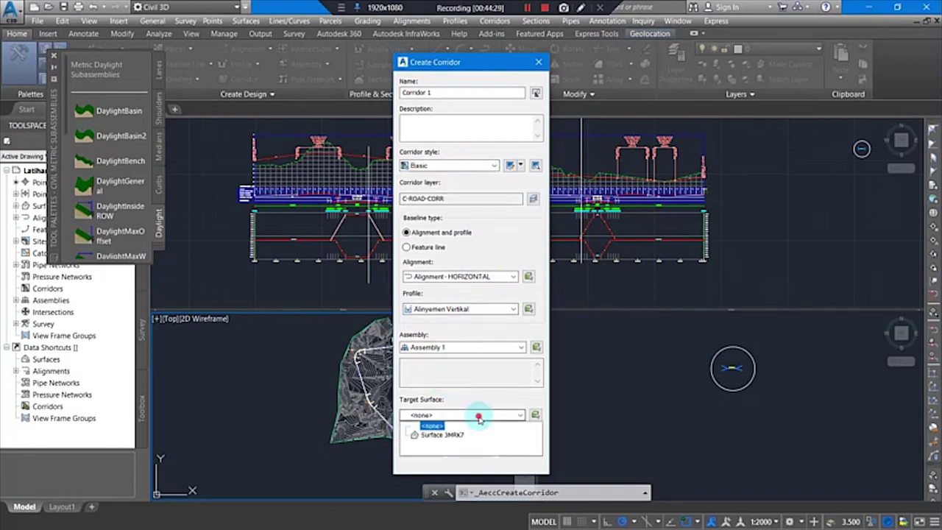
left_click(440, 436)
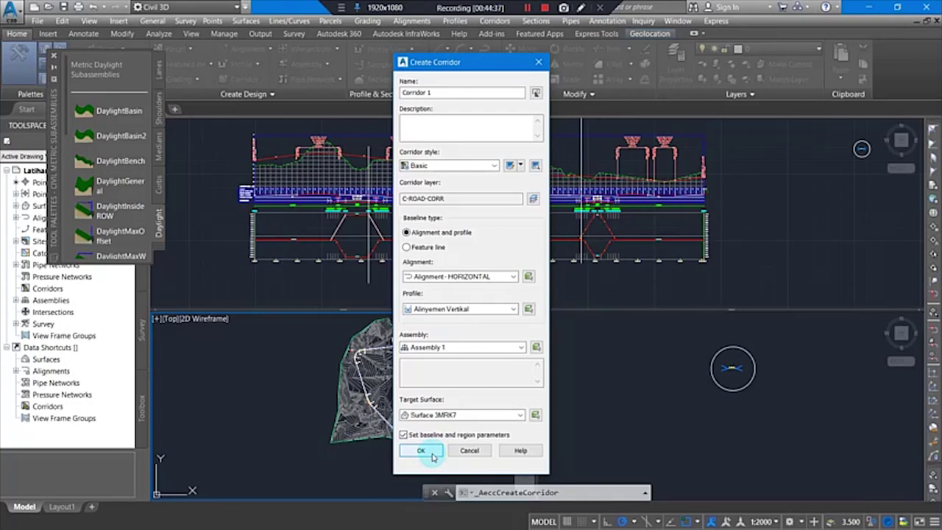
left_click(432, 453)
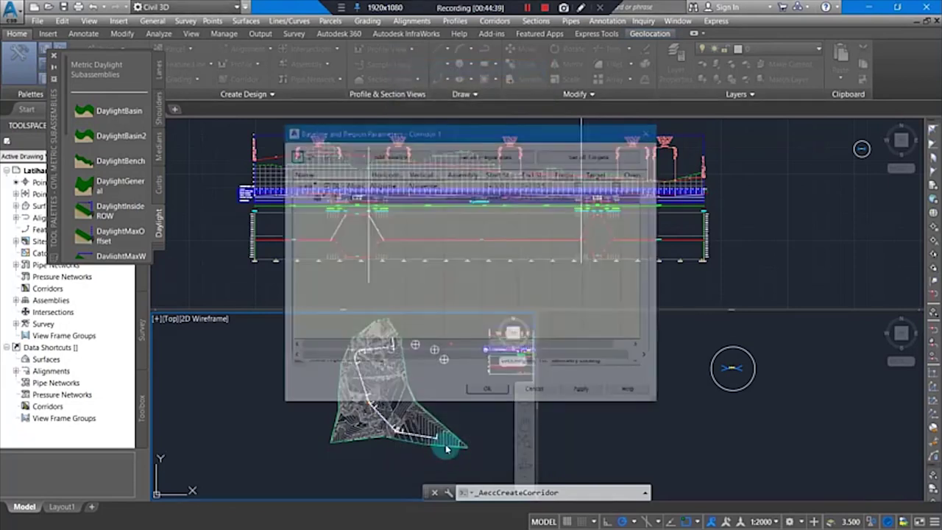
Accept Corridor 1's baseline and region parameters and rebuild the corridor.
left_click(488, 392)
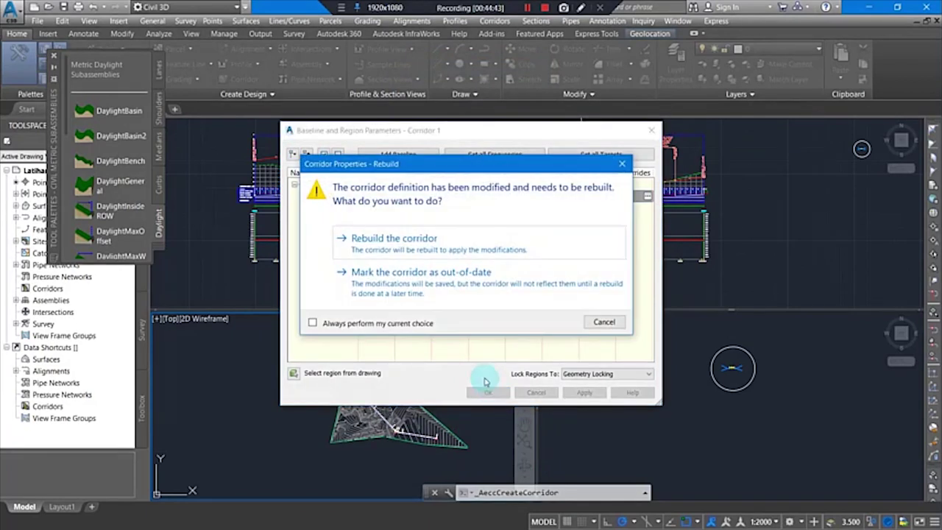
left_click(444, 240)
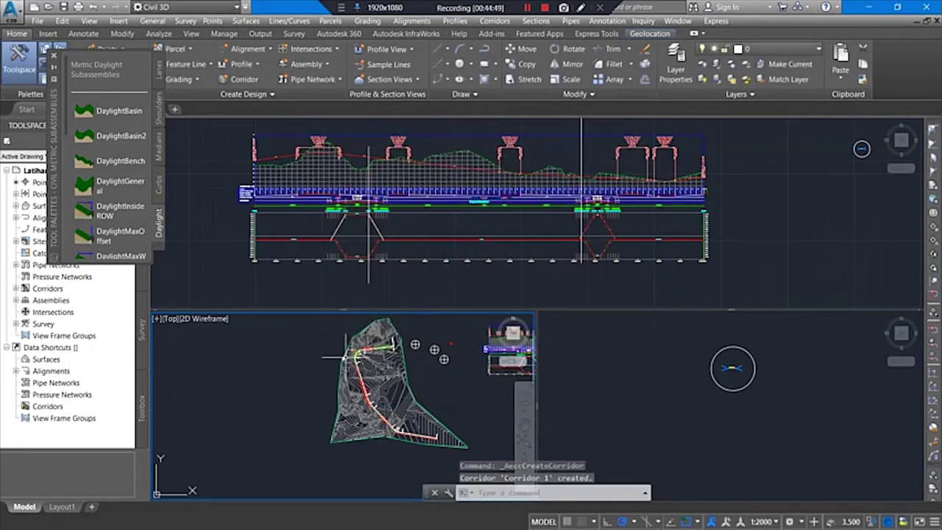
Examine the new corridor and its slopes along the alignment in the plan viewport.
scroll(356, 379, "up", 6)
scroll(356, 379, "down", 3)
scroll(358, 329, "up", 5)
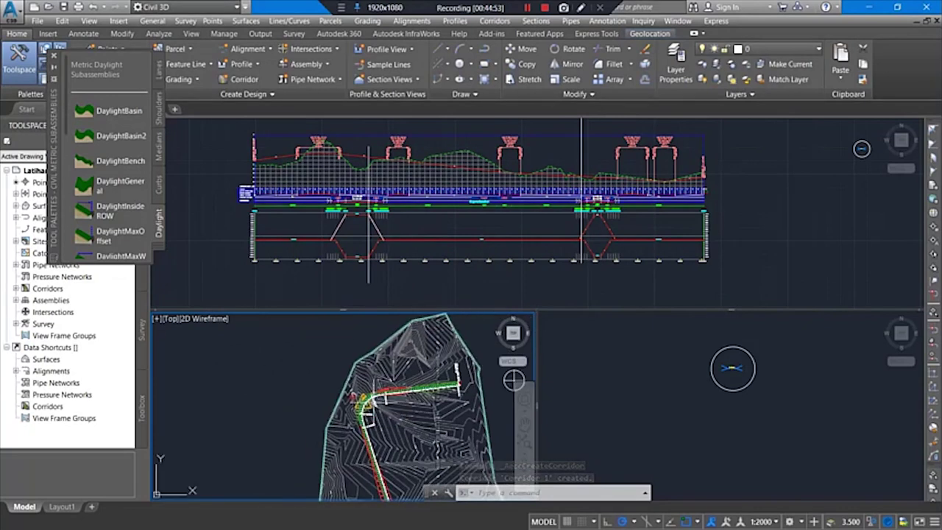
scroll(392, 388, "down", 4)
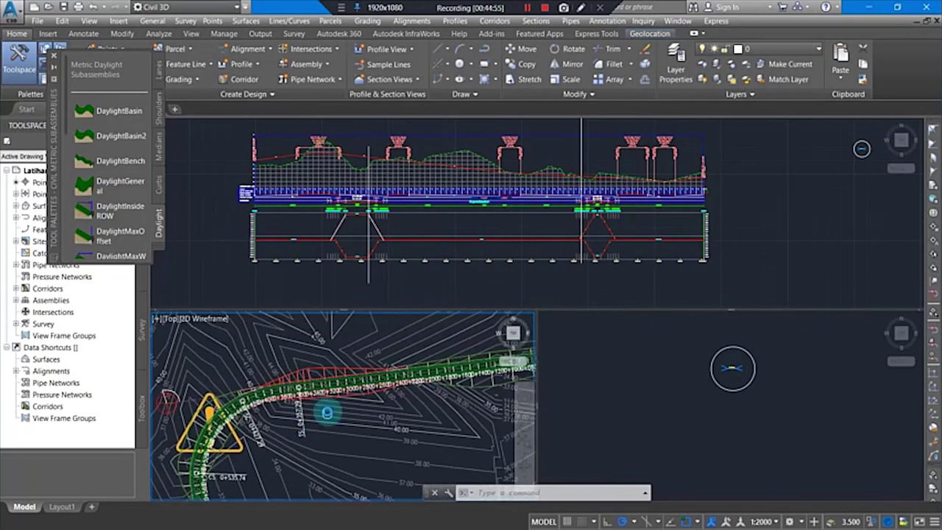
scroll(364, 372, "up", 2)
scroll(364, 372, "down", 2)
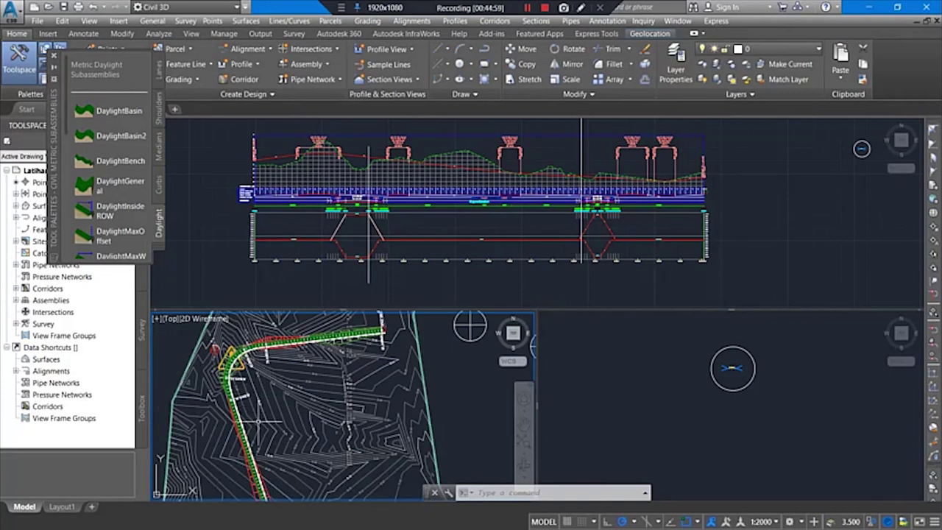
mouse_move(261, 425)
middle_mouse_down()
mouse_move(326, 362)
mouse_move(385, 357)
mouse_move(387, 386)
middle_mouse_up()
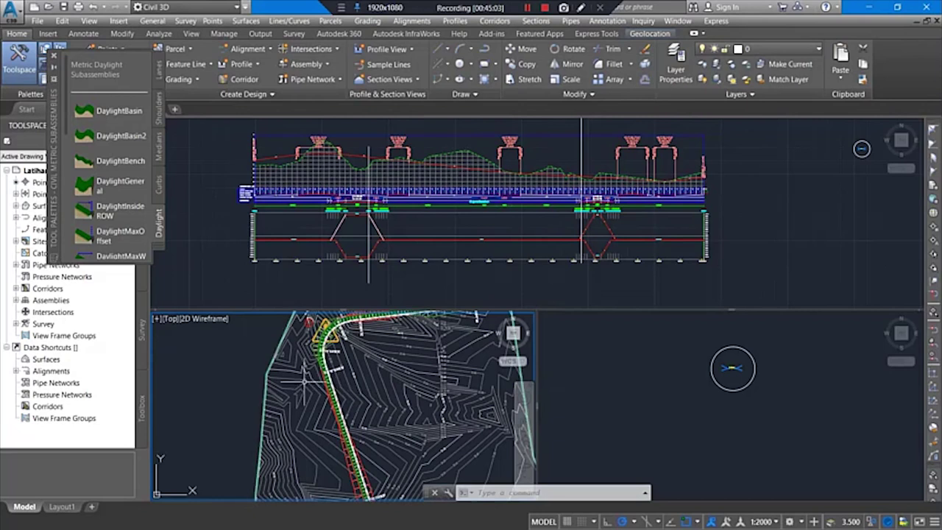
Open the corridor in the Object Viewer and inspect its 3D shape from oblique angles.
left_click(329, 379)
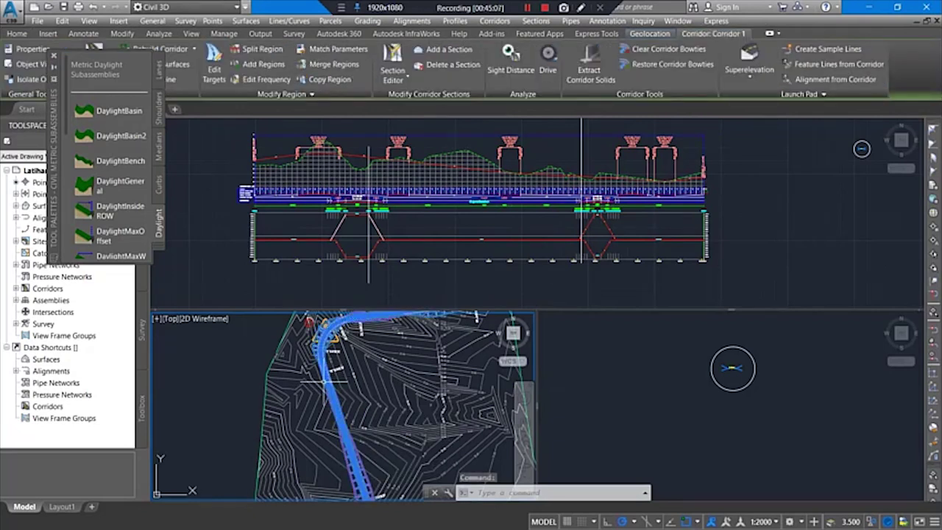
right_click(332, 388)
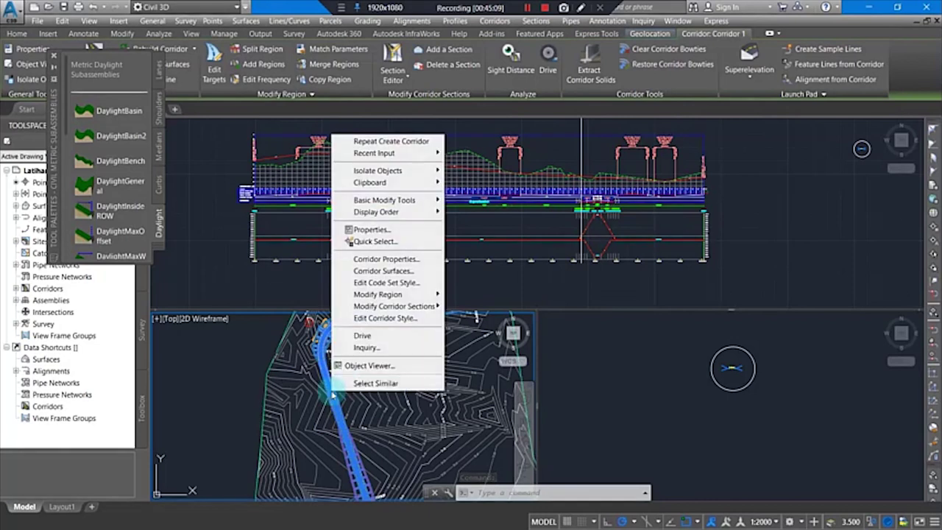
left_click(358, 370)
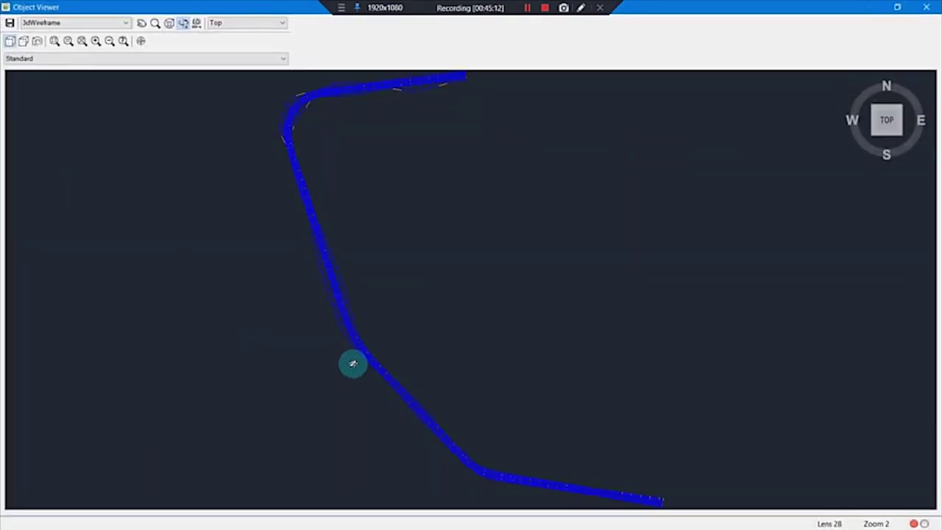
mouse_move(353, 364)
left_mouse_down()
mouse_move(381, 338)
mouse_move(427, 186)
mouse_move(509, 181)
left_mouse_up()
mouse_move(415, 215)
left_mouse_down()
mouse_move(455, 305)
mouse_move(499, 289)
left_mouse_up()
mouse_move(331, 165)
left_mouse_down()
mouse_move(365, 274)
mouse_move(387, 209)
left_mouse_up()
mouse_move(501, 276)
left_mouse_down()
mouse_move(357, 251)
mouse_move(474, 226)
left_mouse_up()
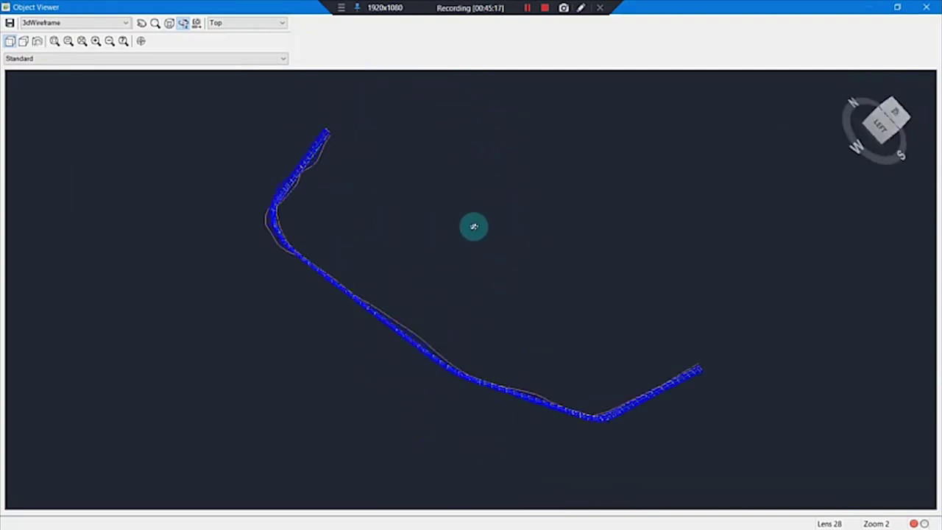
left_click_drag(444, 198, 442, 258)
scroll(444, 259, "up", 5)
middle_click_drag(443, 196, 388, 332)
left_click_drag(385, 374, 387, 366)
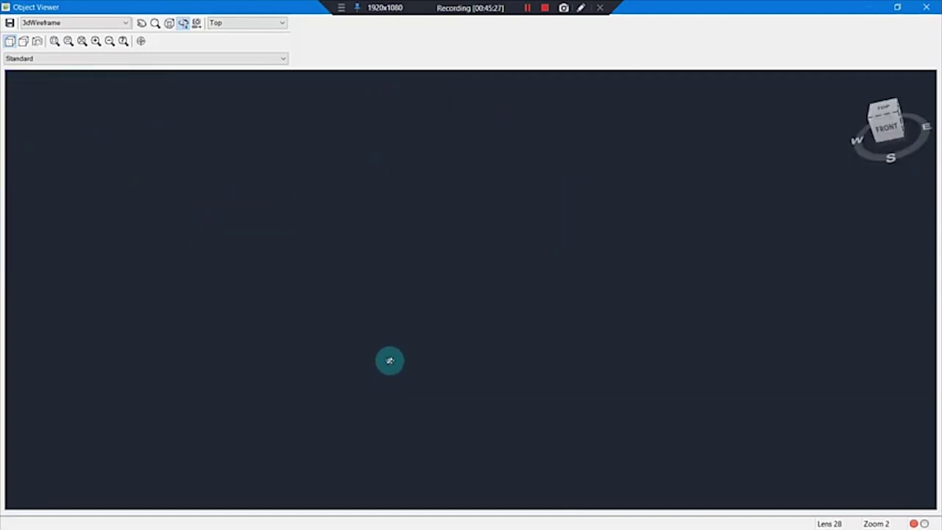
View the corridor from the front, inspect its bends and slopes up close, and close the Object Viewer.
left_click_drag(605, 296, 817, 162)
left_click(897, 126)
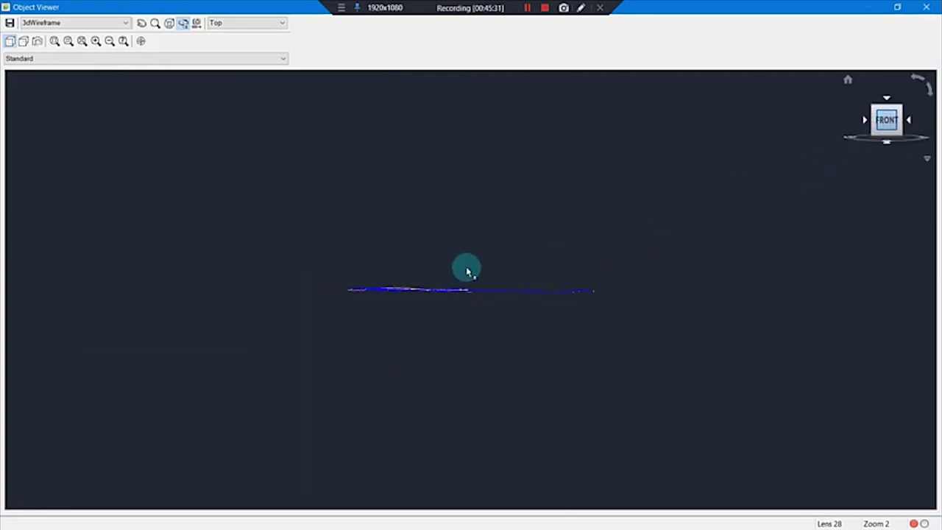
middle_click_drag(465, 265, 476, 321)
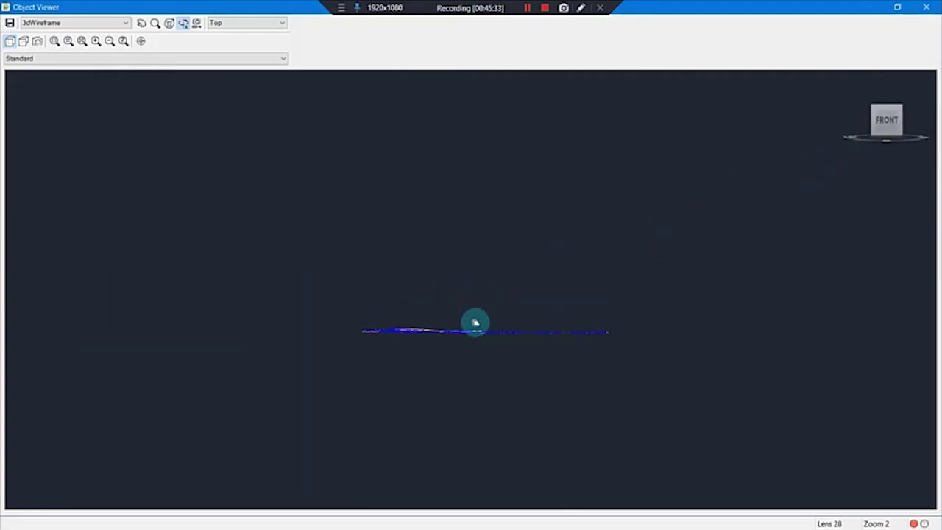
left_click_drag(476, 324, 490, 335)
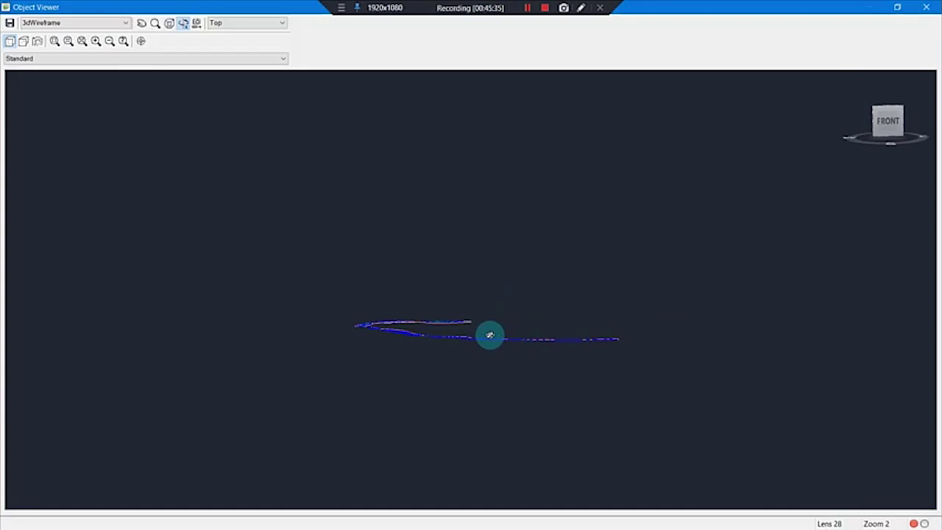
scroll(482, 330, "up", 5)
left_click_drag(324, 397, 469, 299)
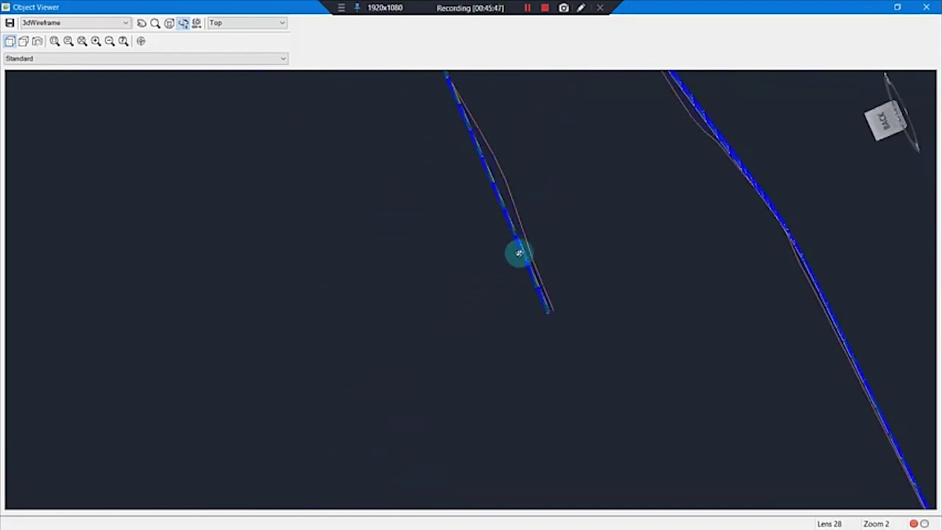
left_click_drag(390, 206, 455, 276)
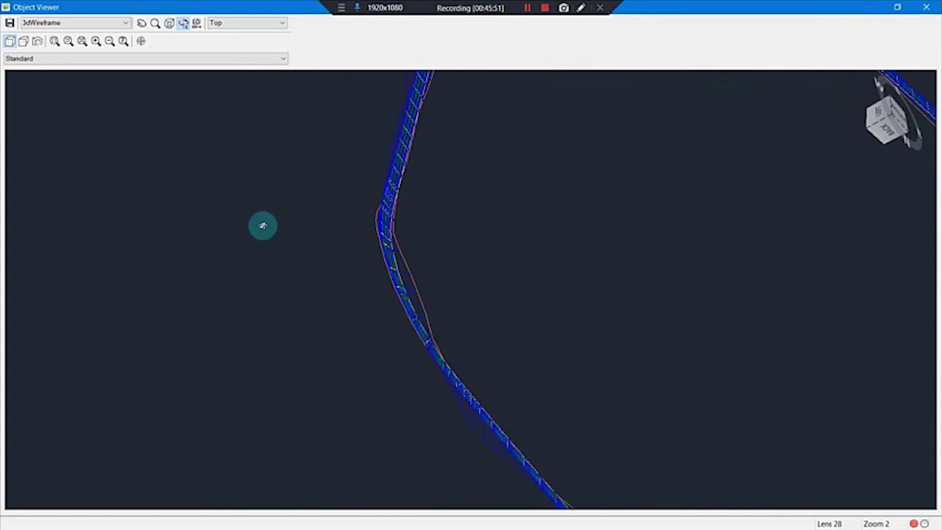
key("Escape")
key("Escape")
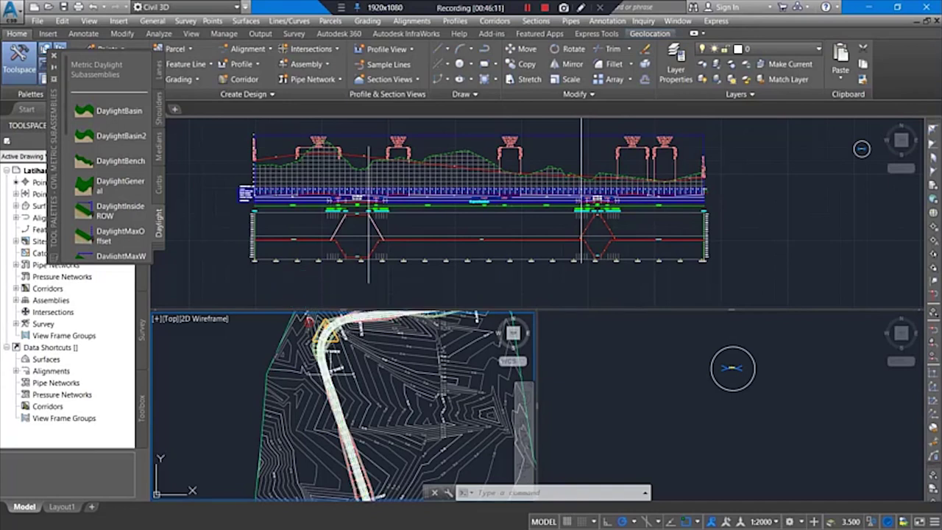
Set the code set style in Corridor 1's properties to EII-WBN-No show.
left_click(335, 364)
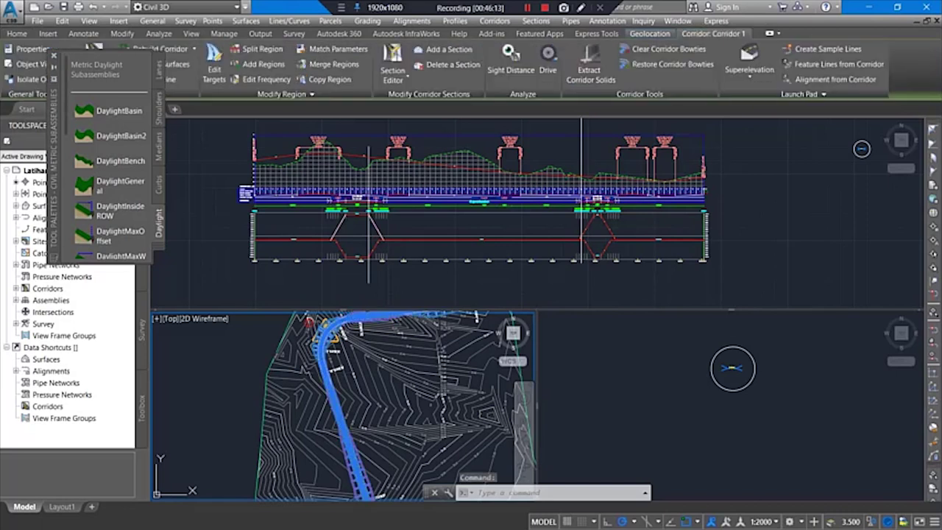
right_click(326, 371)
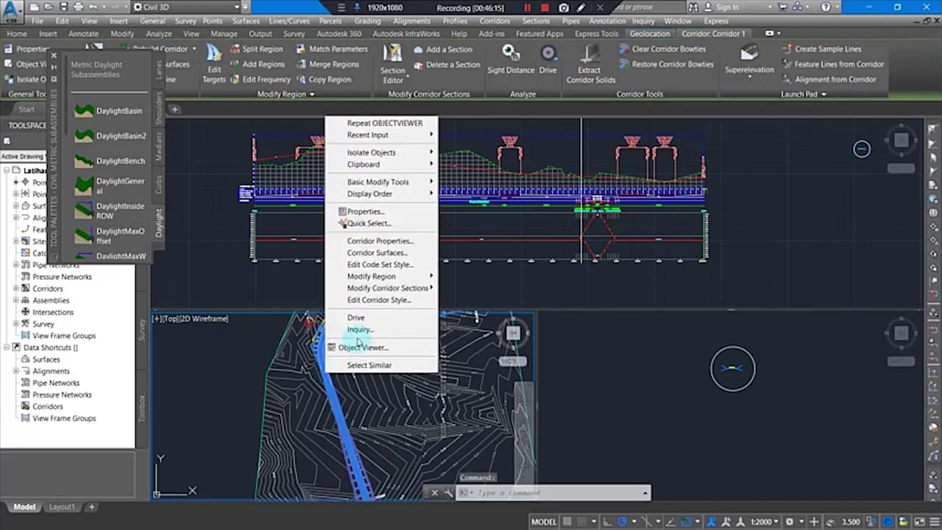
left_click(395, 249)
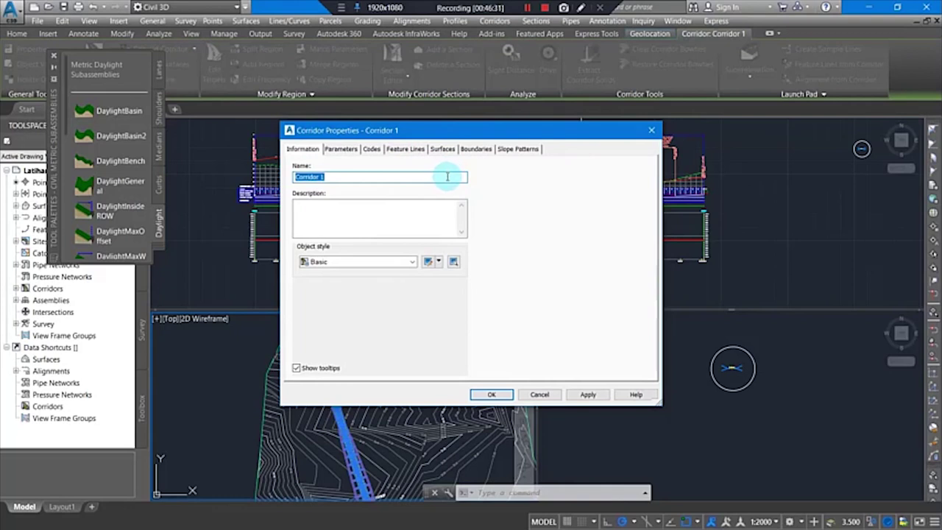
left_click(343, 151)
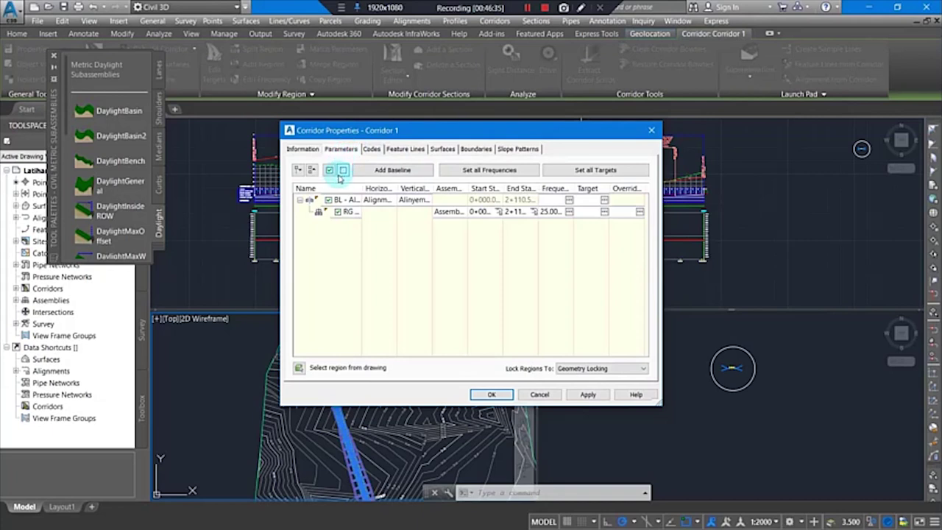
left_click(375, 149)
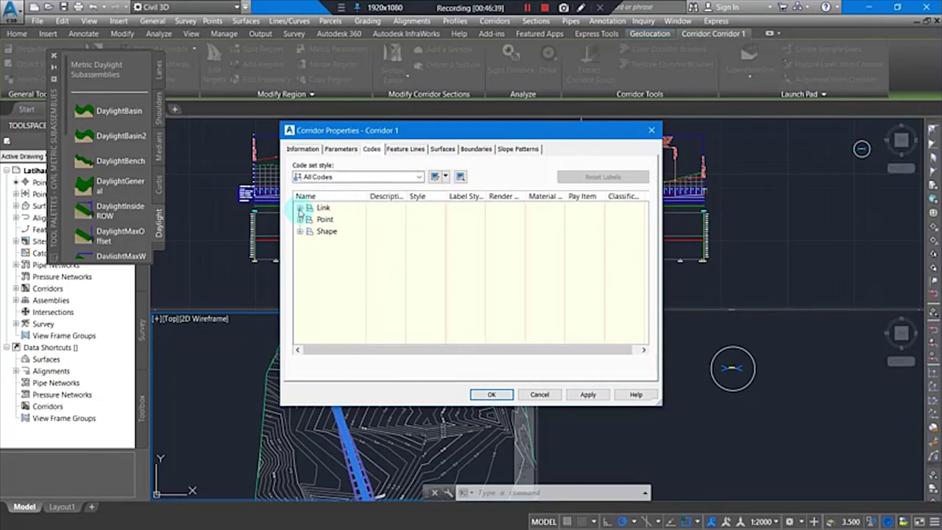
left_click(354, 179)
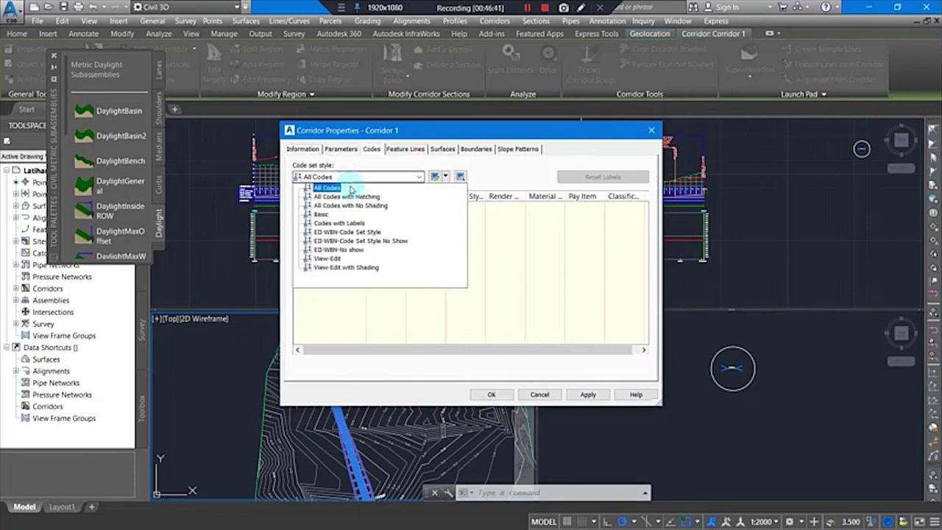
left_click(357, 250)
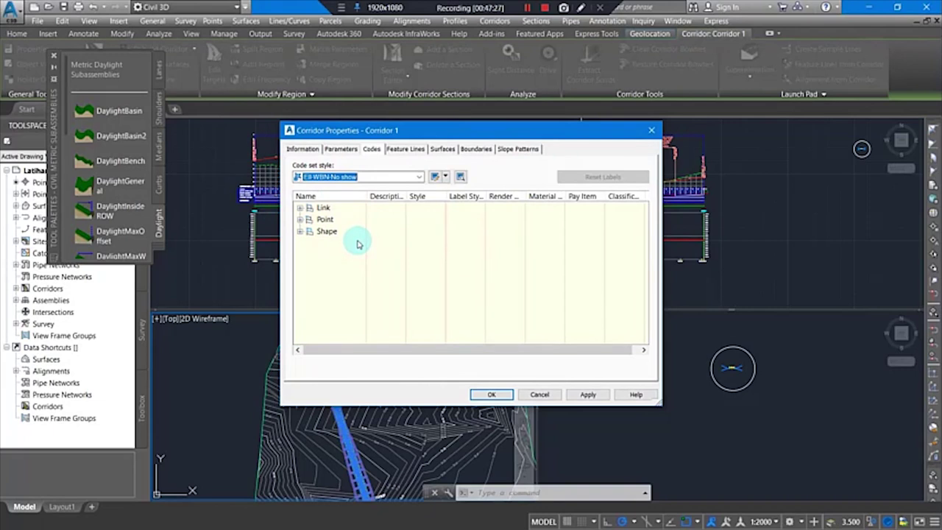
Review the feature line codes and the surface settings in Corridor 1's properties.
left_click(406, 148)
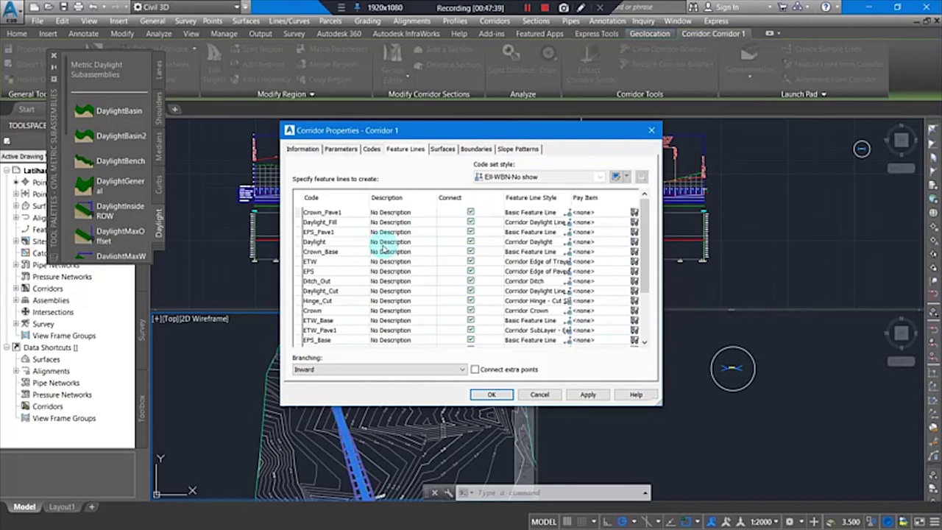
left_click(442, 150)
left_click(406, 150)
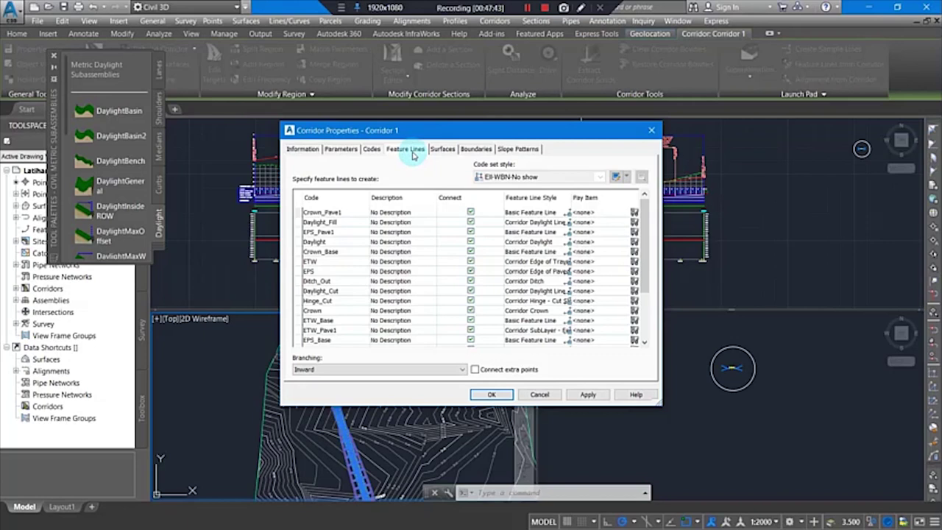
left_click(407, 149)
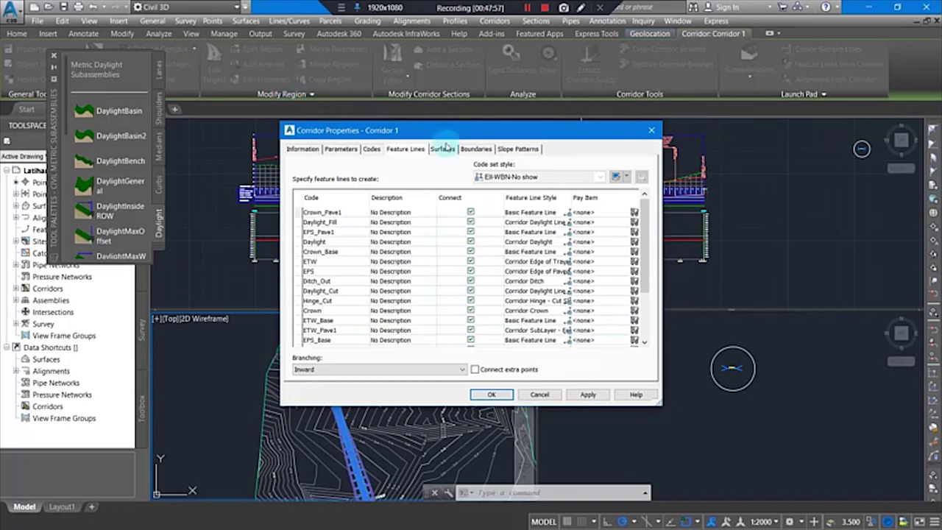
left_click(445, 149)
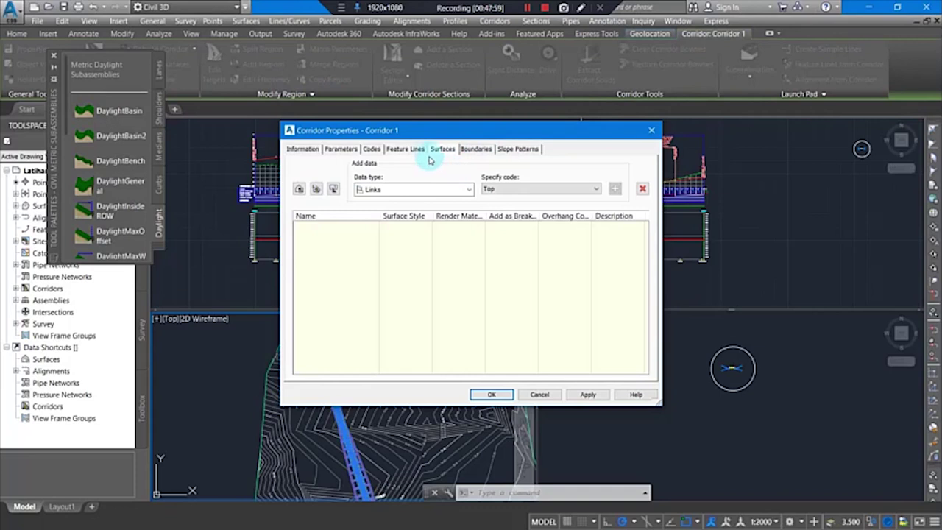
left_click(413, 150)
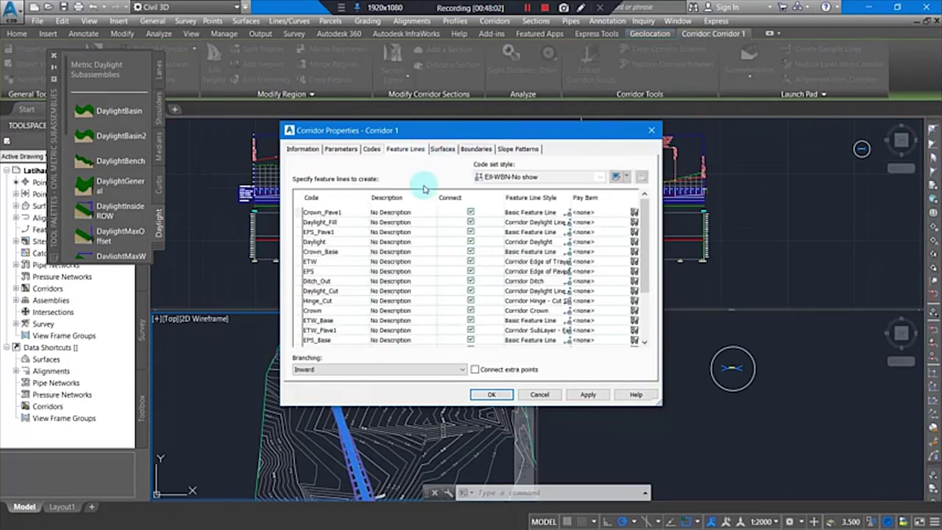
Create a corridor surface in Corridor 1's properties and name it Datum.
left_click(442, 150)
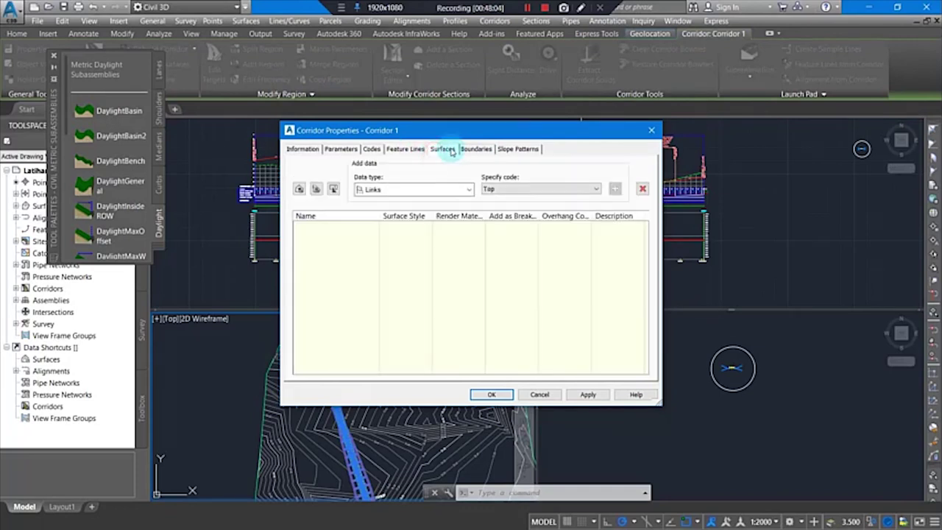
left_click(300, 188)
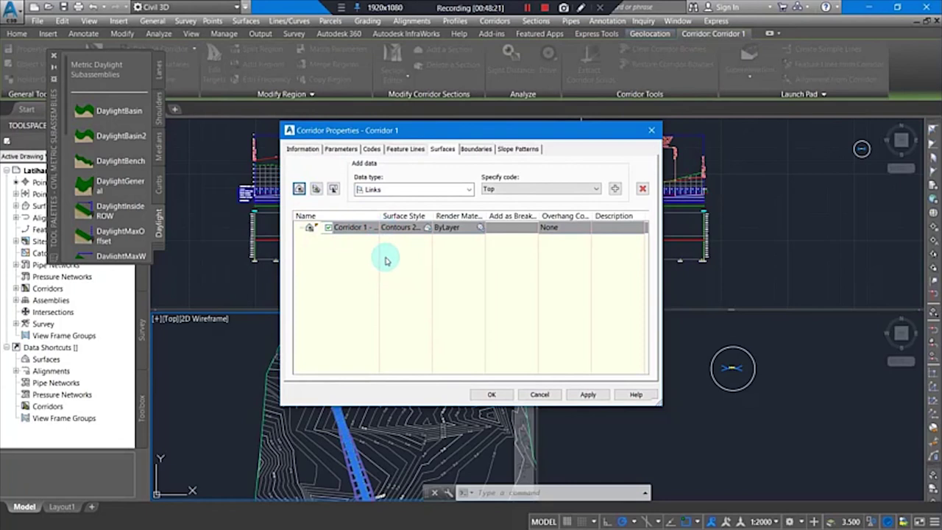
mouse_move(363, 229)
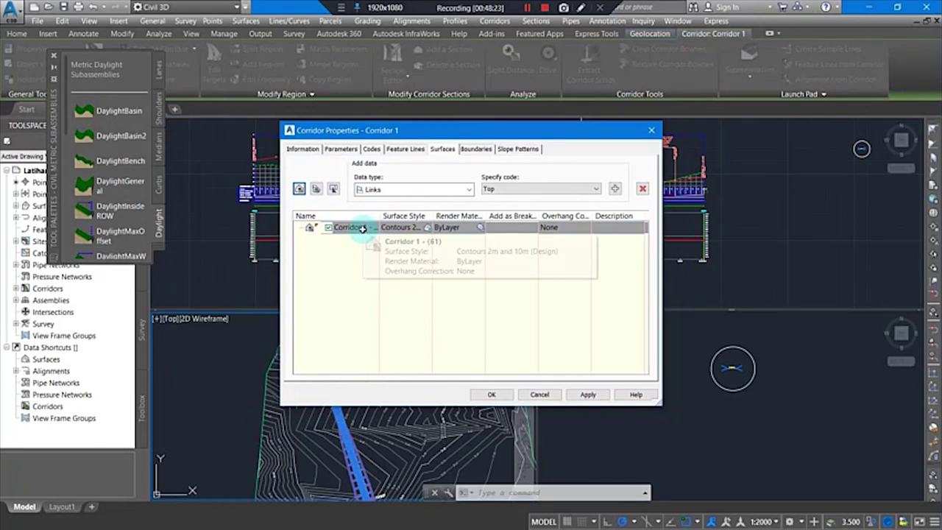
left_click(363, 229)
left_click(366, 228)
left_click(287, 240)
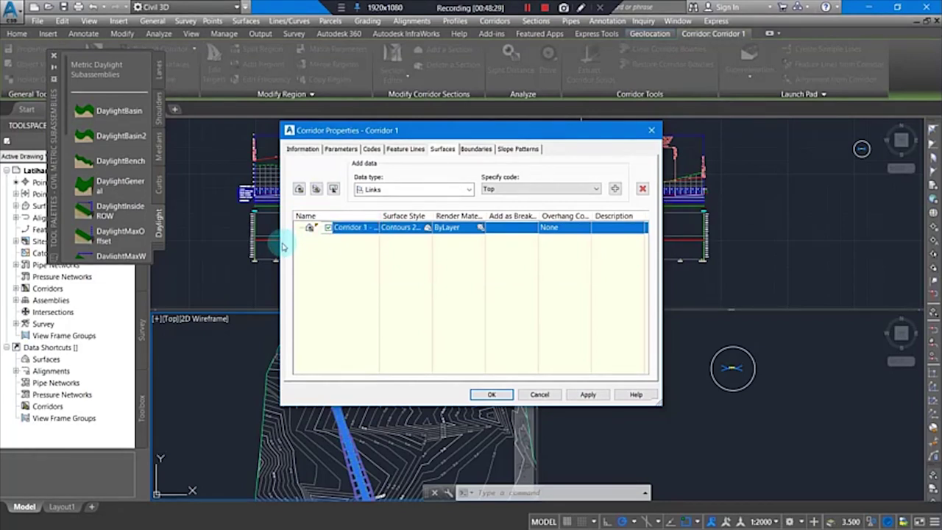
left_click(352, 227)
type("c")
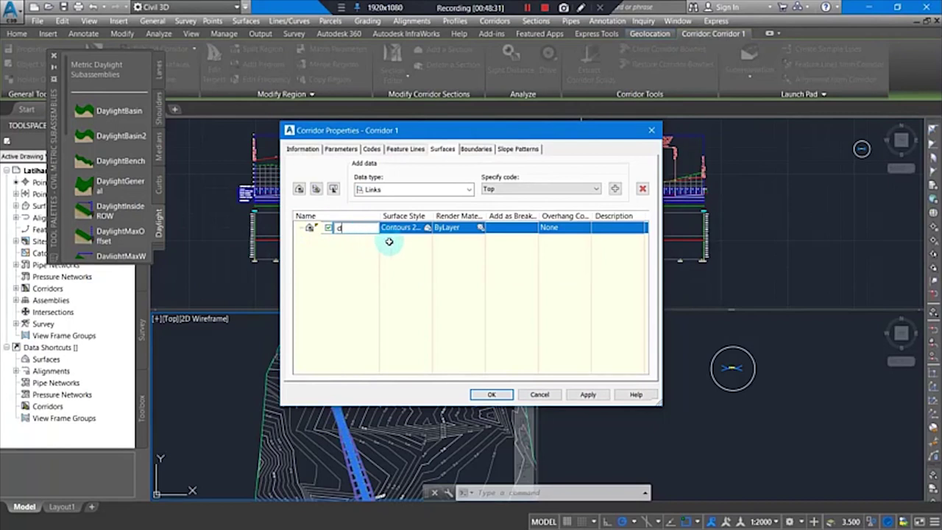
left_click(331, 228)
left_click(342, 232)
type("Dat")
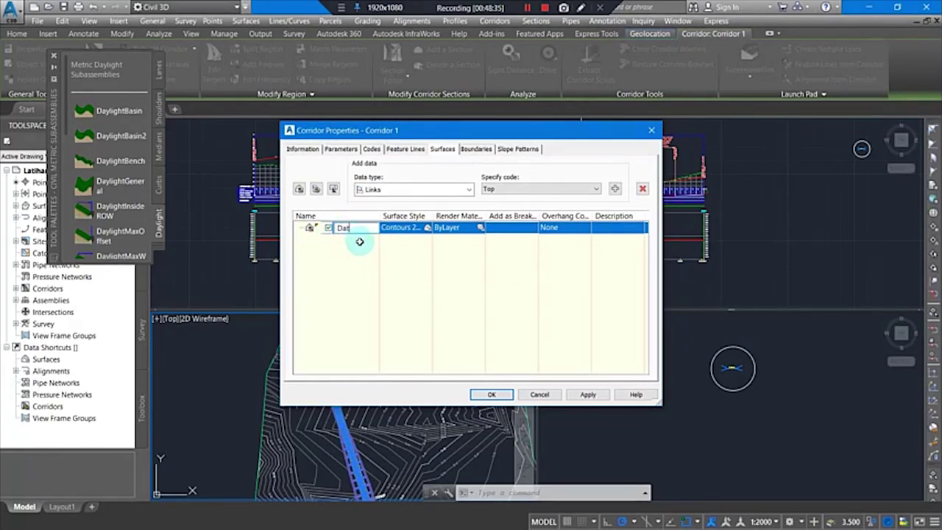
type("um")
key("Return")
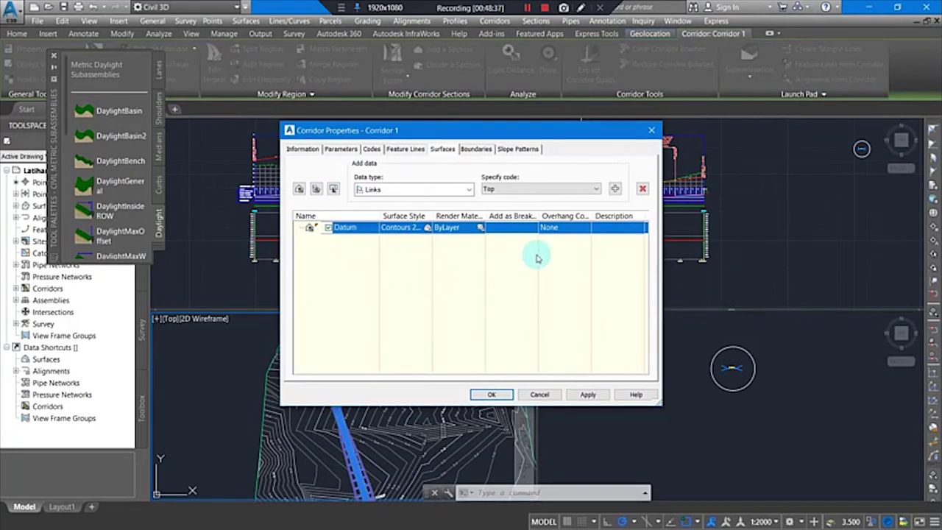
Add the Datum link code to the Datum surface with its links as breaklines, and rebuild the corridor.
left_click(525, 189)
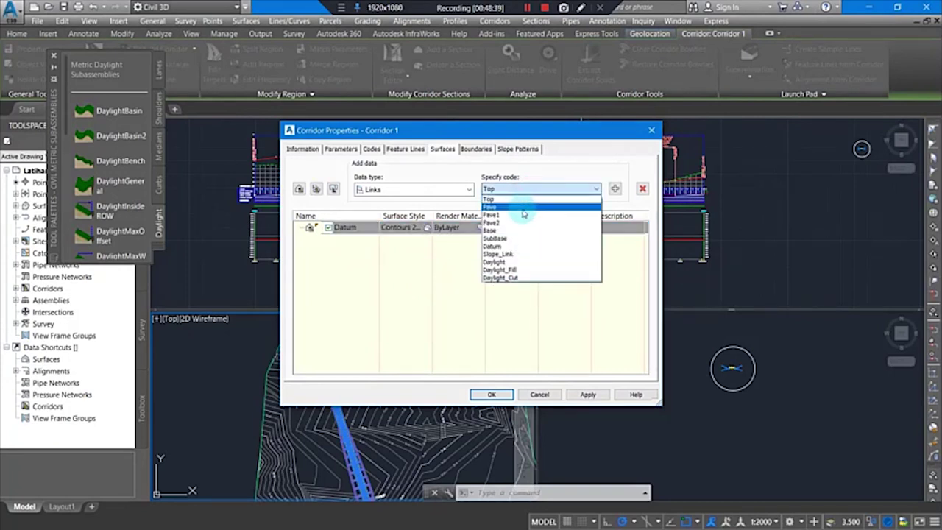
left_click(507, 247)
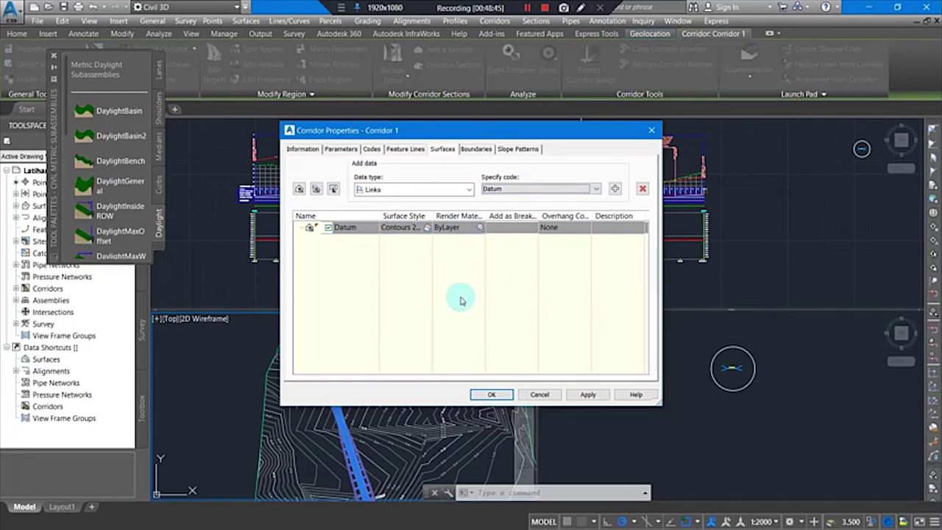
left_click(614, 188)
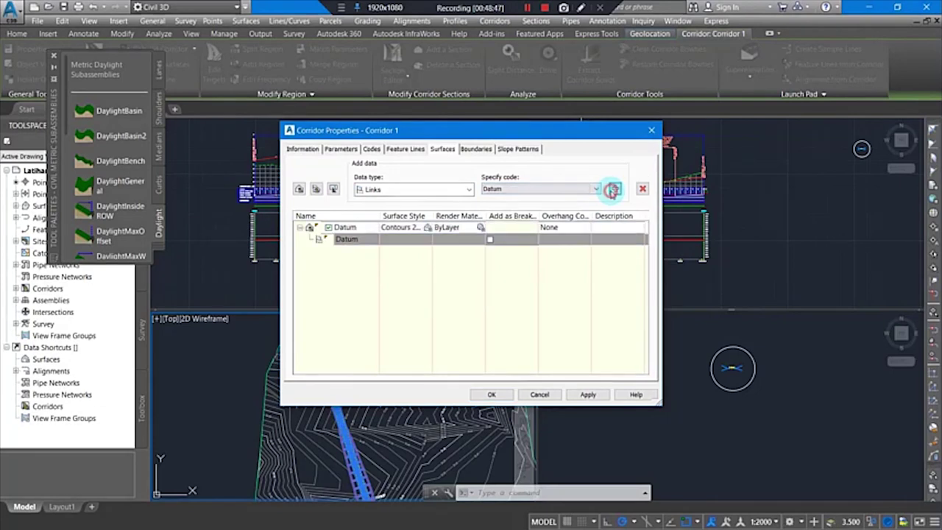
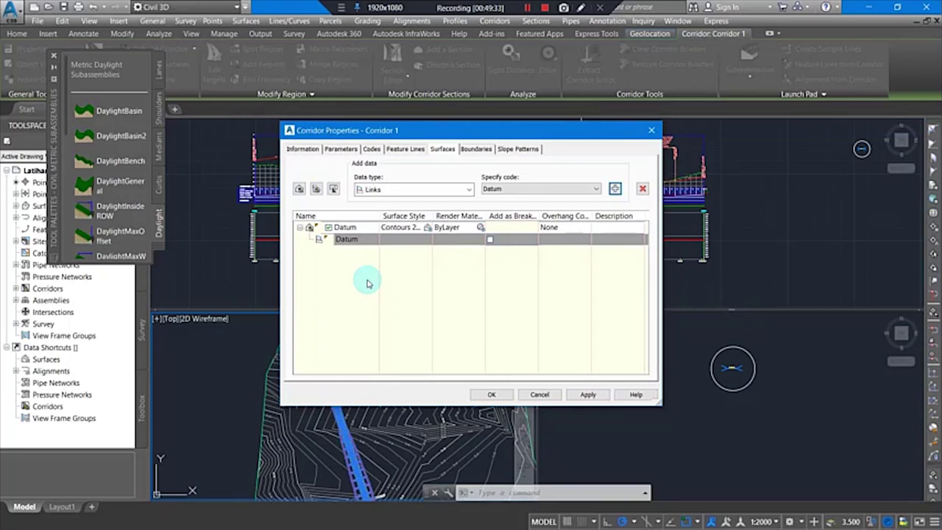
left_click(527, 8)
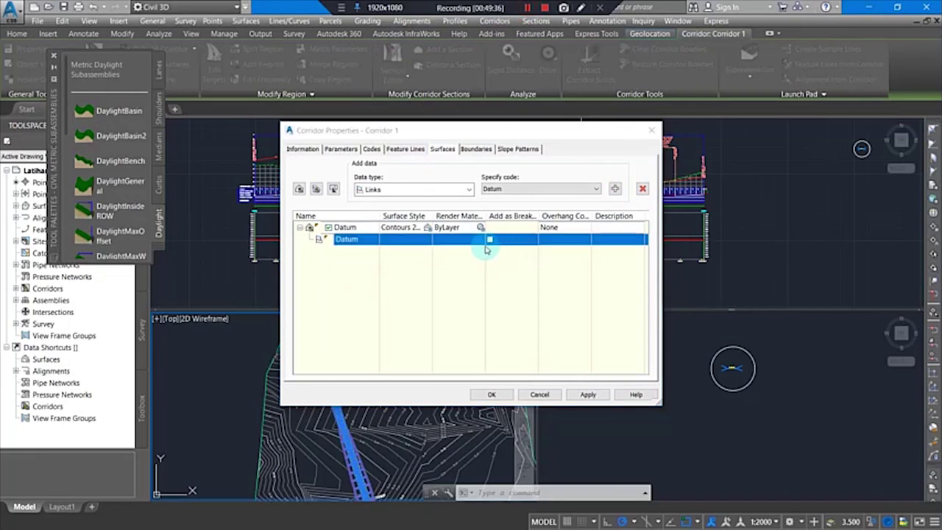
left_click(489, 240)
left_click(491, 394)
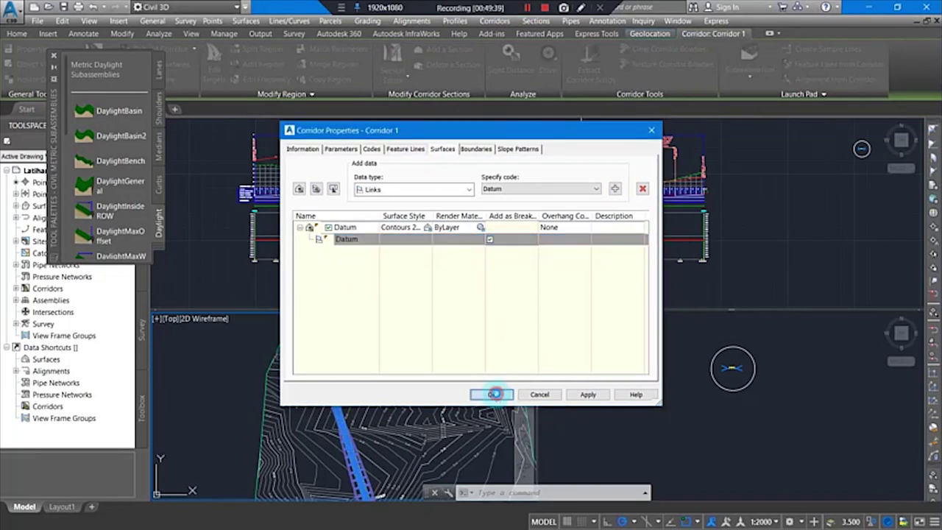
left_click(433, 238)
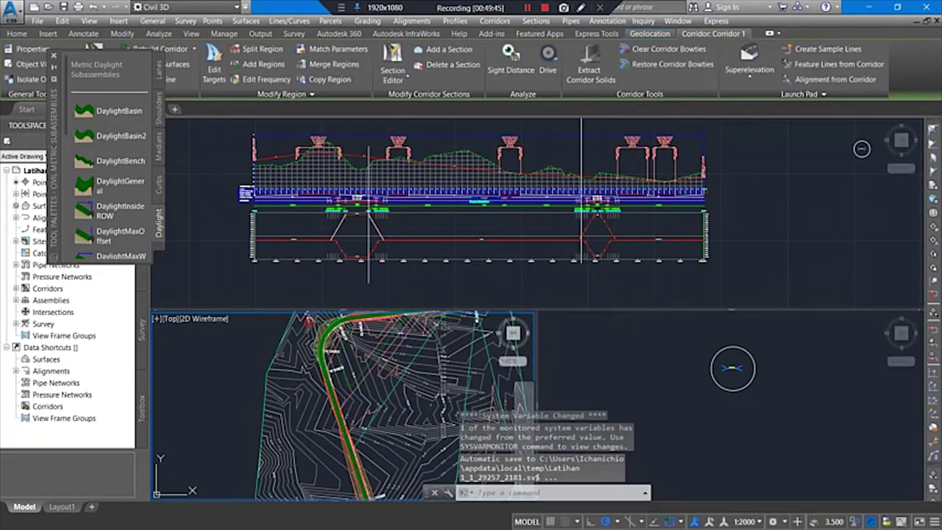
key("Escape")
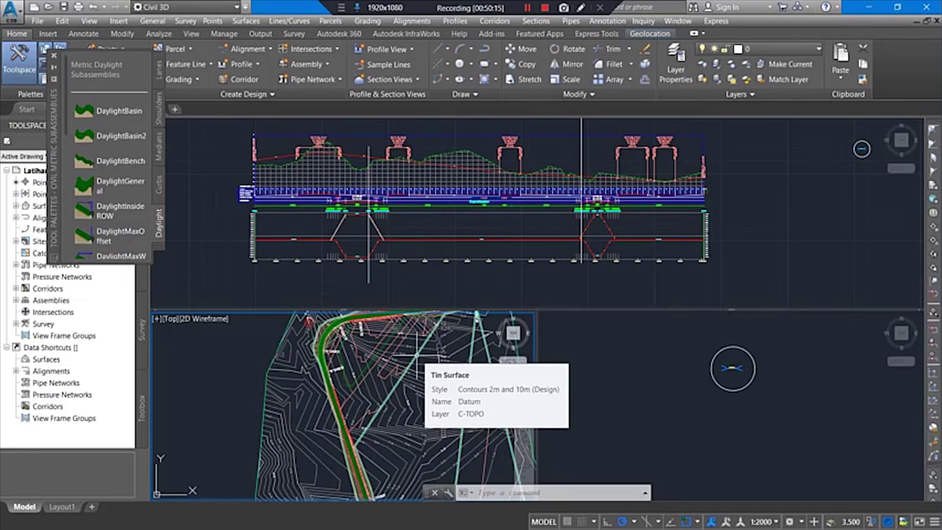
left_click(417, 354)
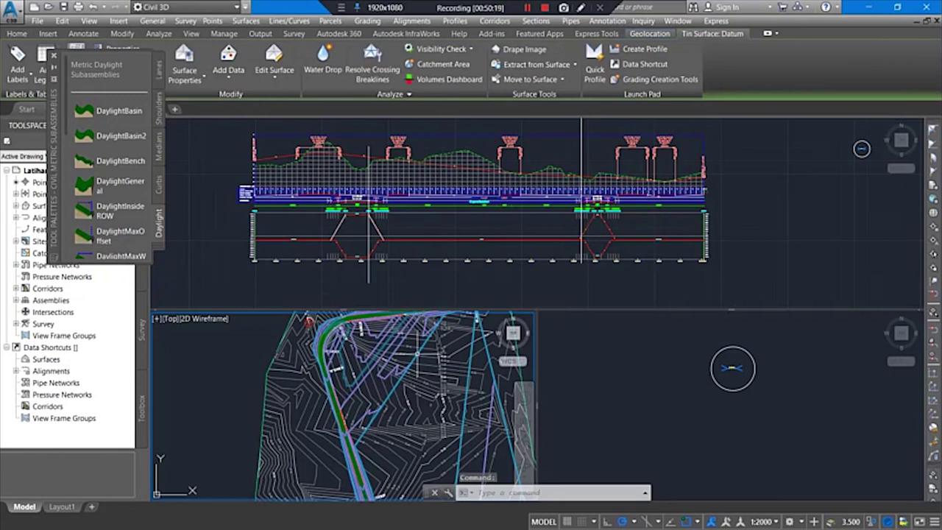
right_click(417, 353)
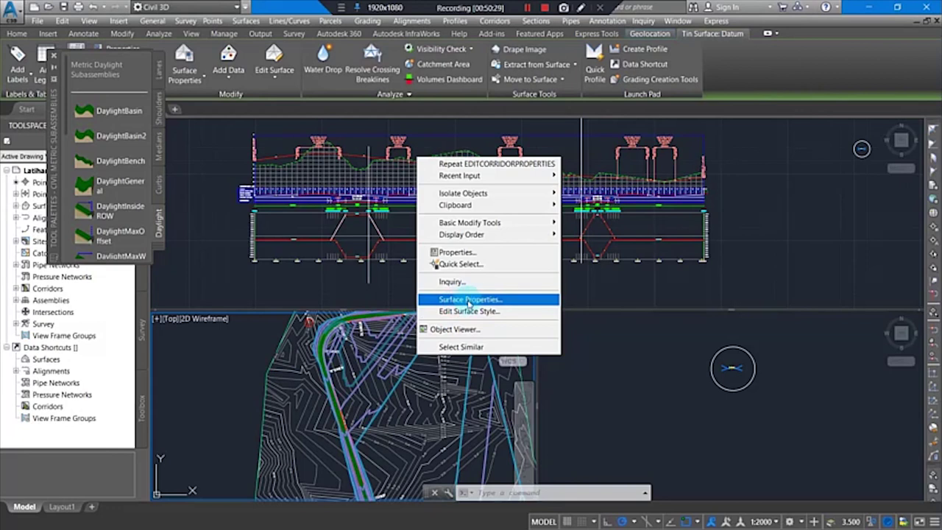
left_click(340, 392)
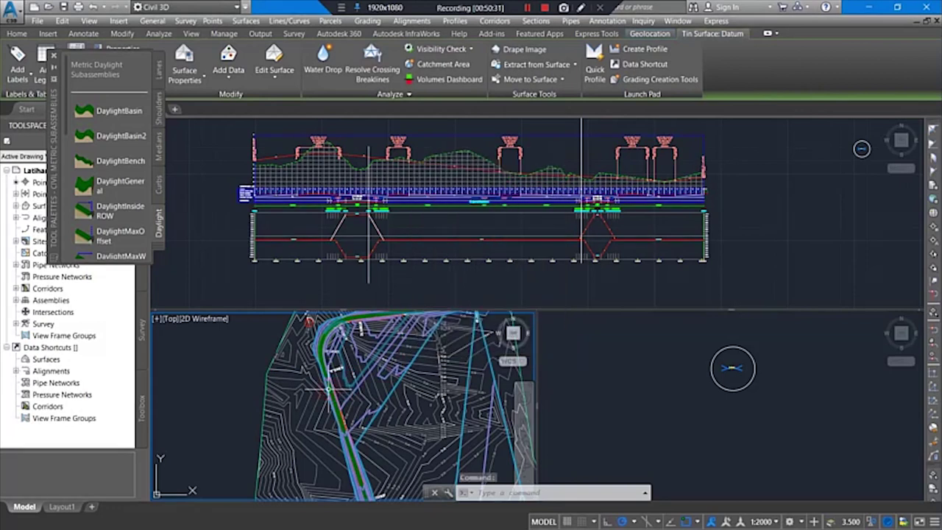
key("Escape")
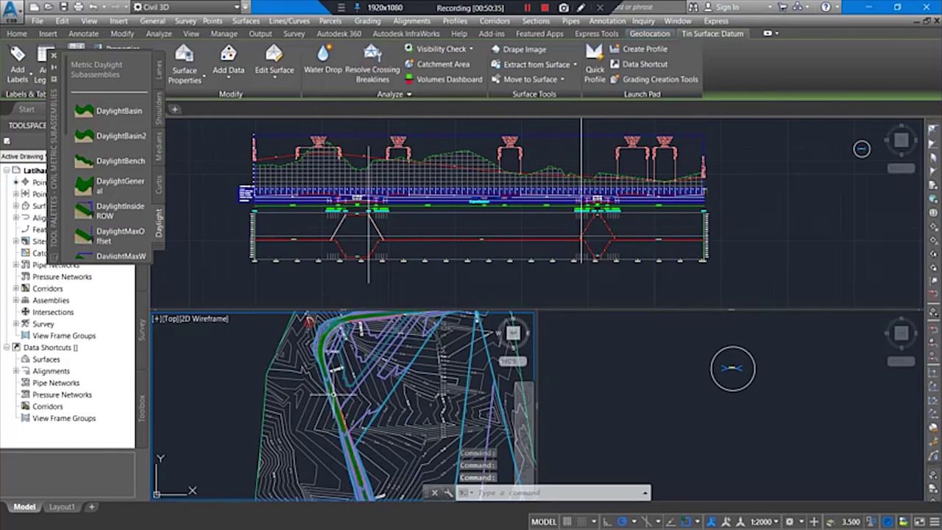
right_click(332, 395)
key("Escape")
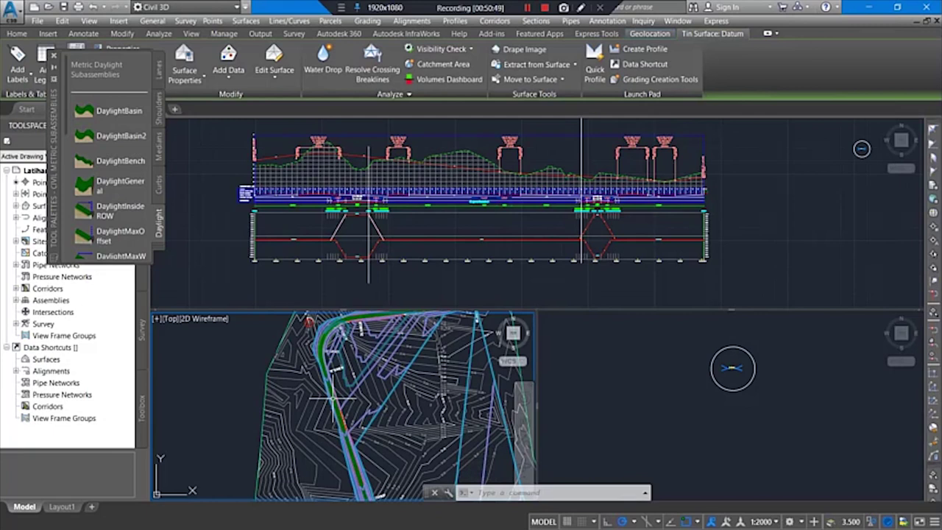
key("Escape")
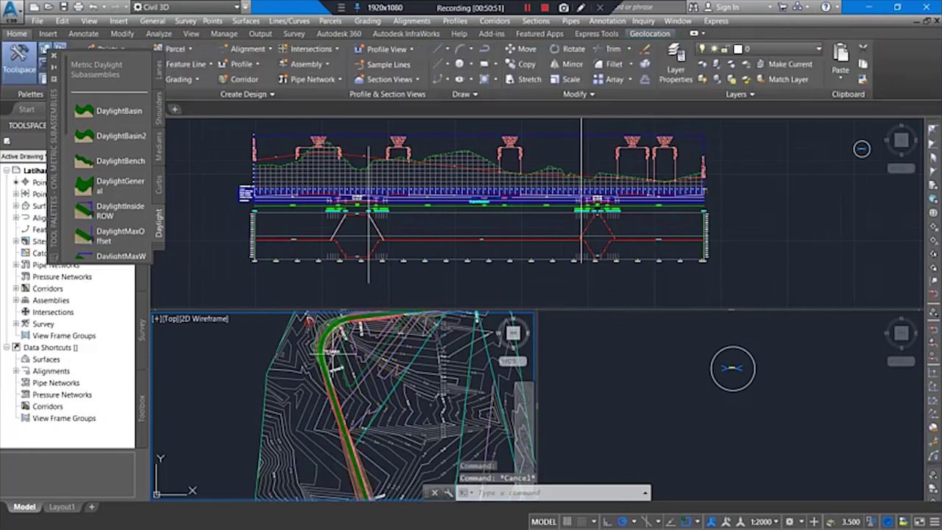
left_click(322, 345)
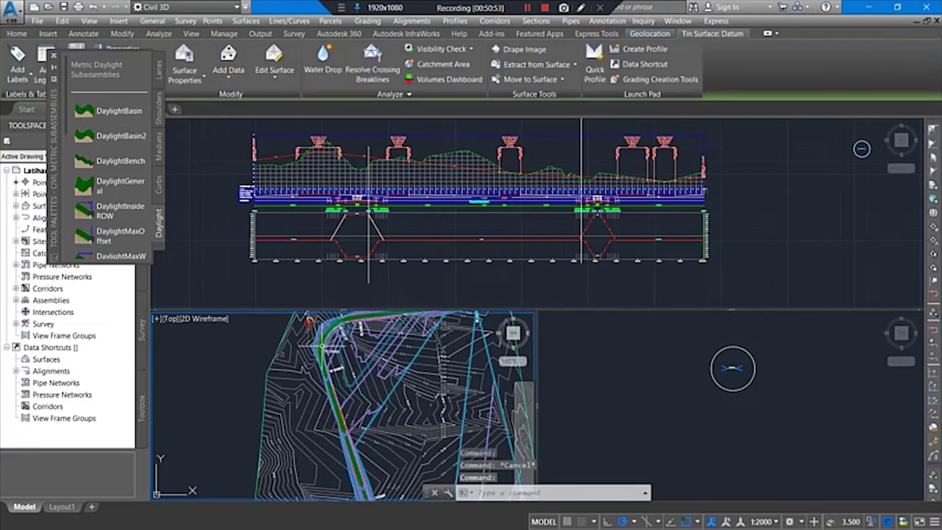
right_click(322, 343)
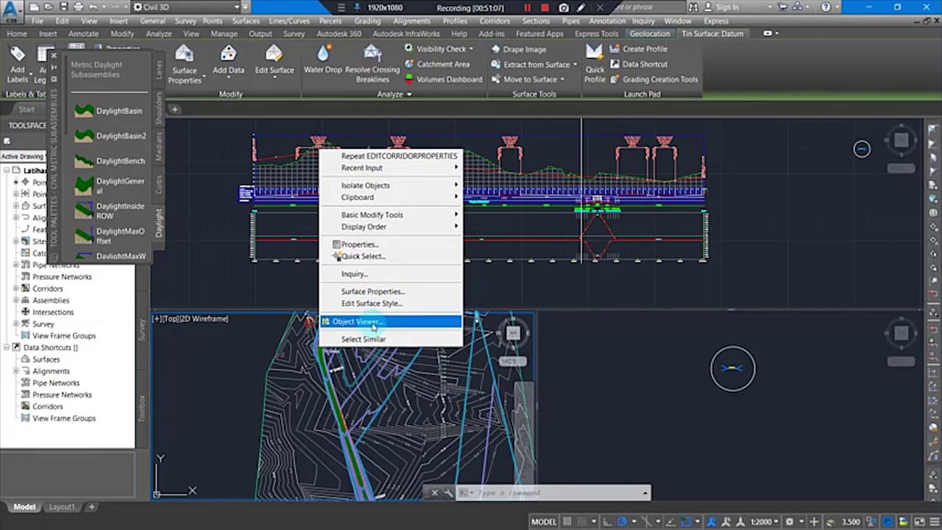
left_click(374, 324)
left_click(334, 400)
right_click(334, 400)
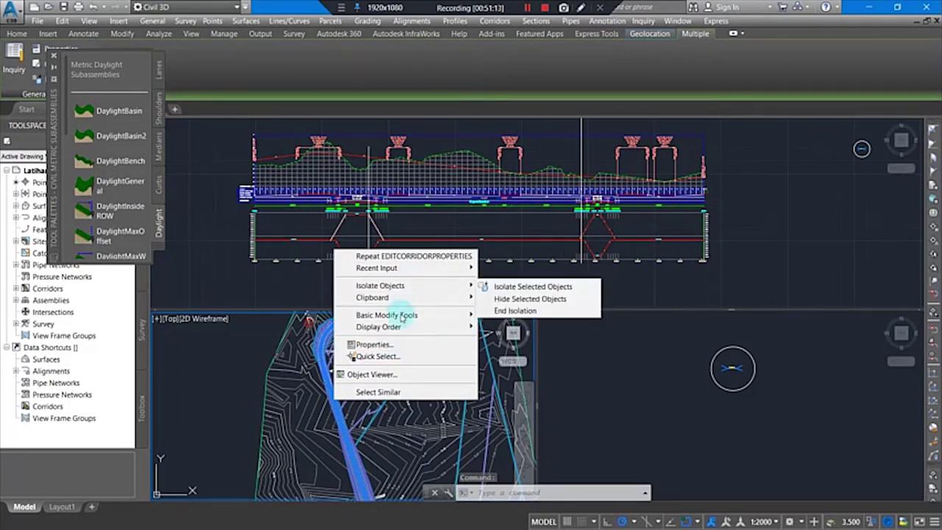
key("Escape")
key("Escape")
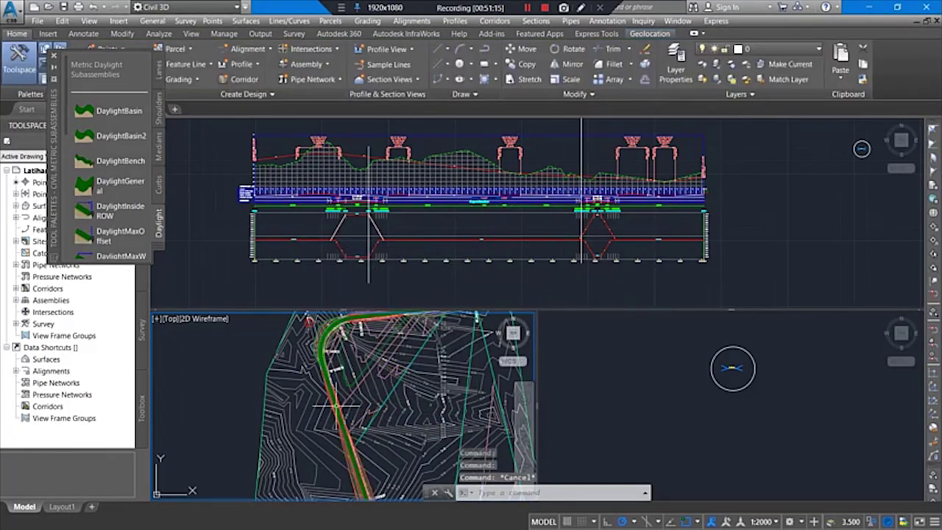
Add an automatic outside boundary from the Daylight code to the Datum surface in Corridor 1's properties, and rebuild the corridor.
left_click(334, 401)
right_click(335, 401)
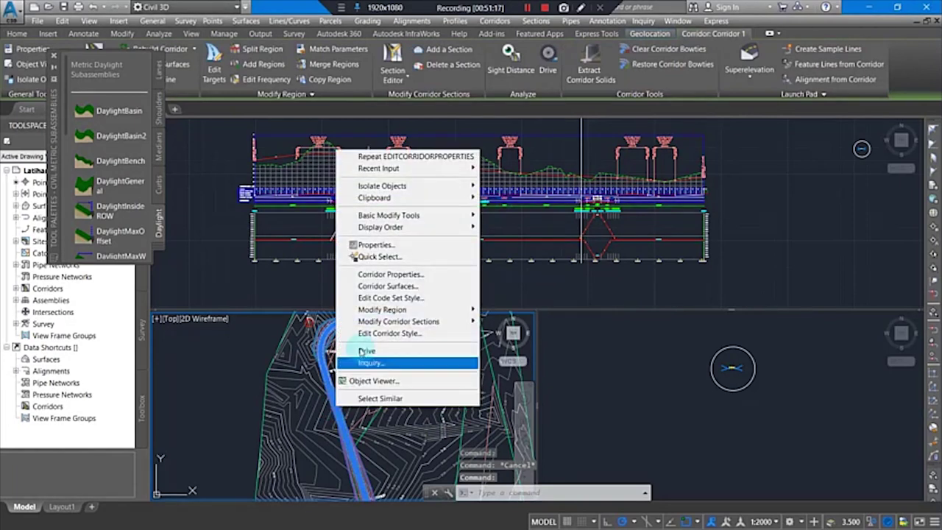
left_click(381, 274)
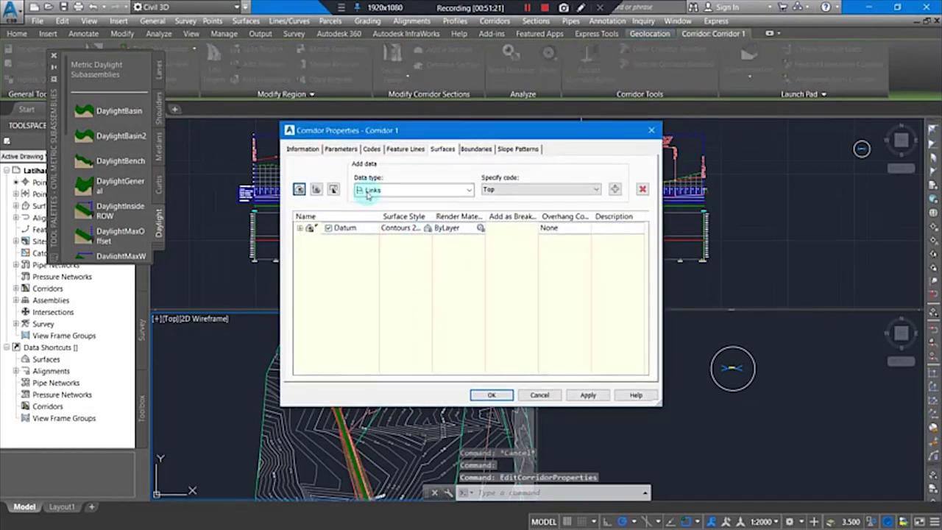
left_click(476, 148)
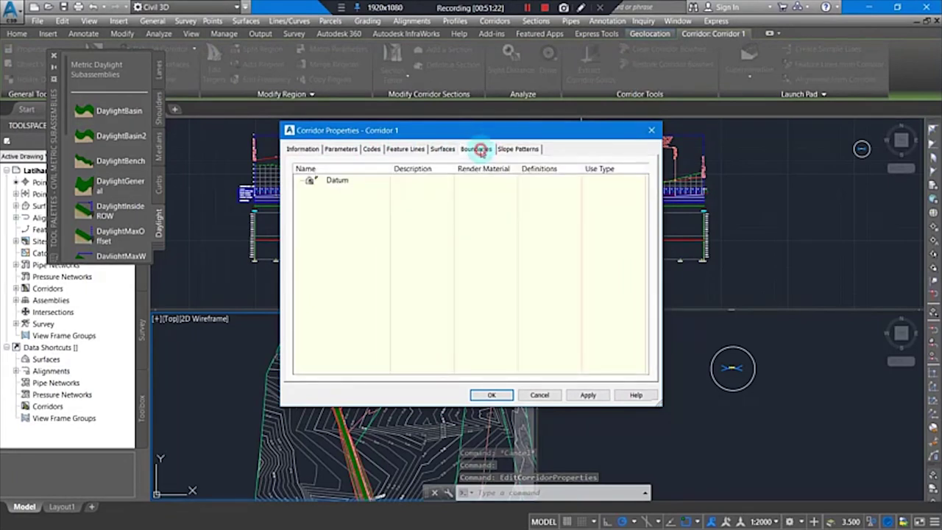
left_click(324, 184)
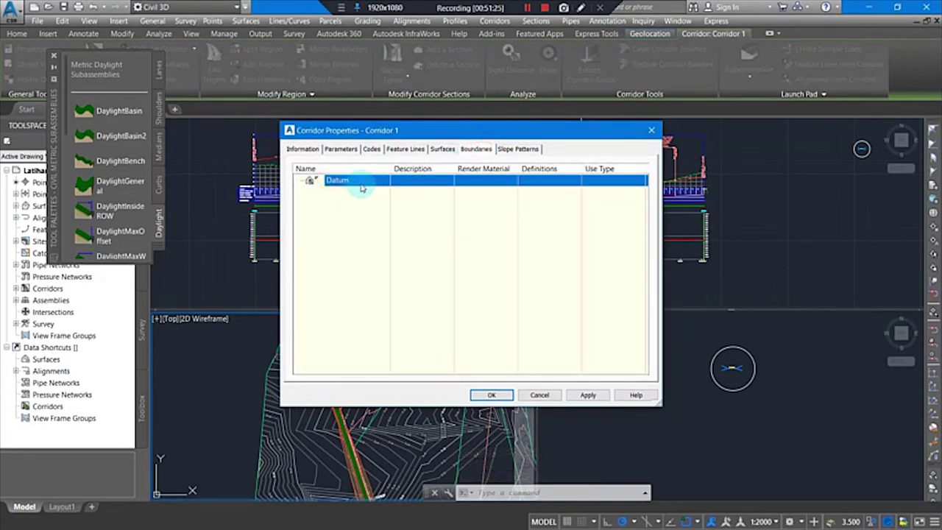
right_click(357, 185)
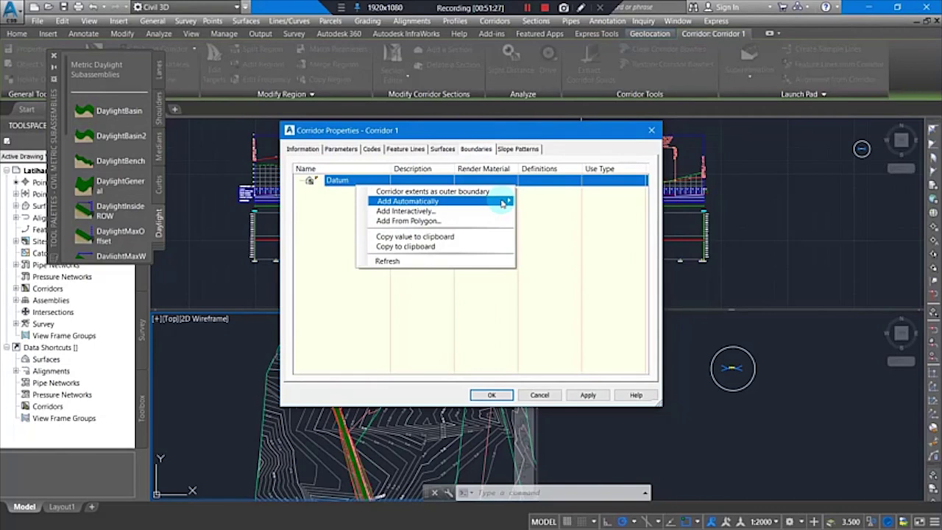
mouse_move(503, 204)
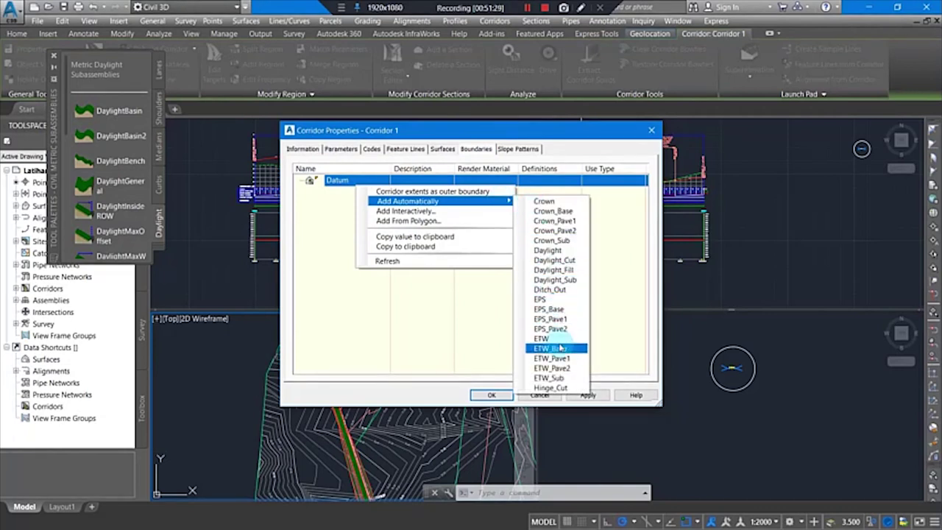
left_click(551, 251)
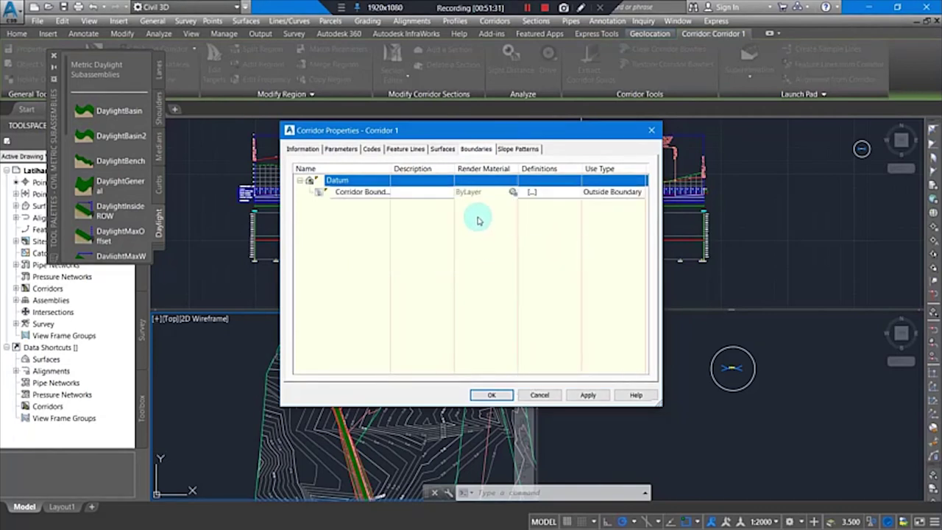
left_click(494, 396)
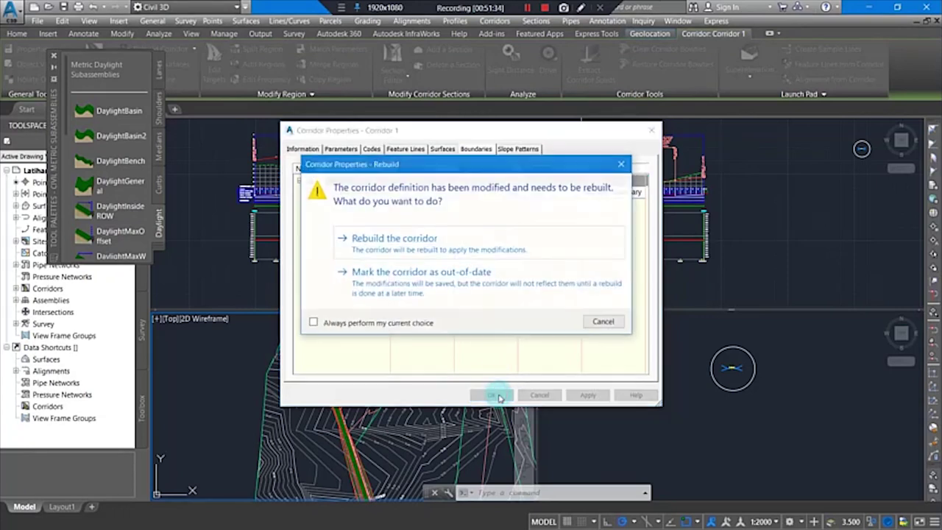
left_click(453, 250)
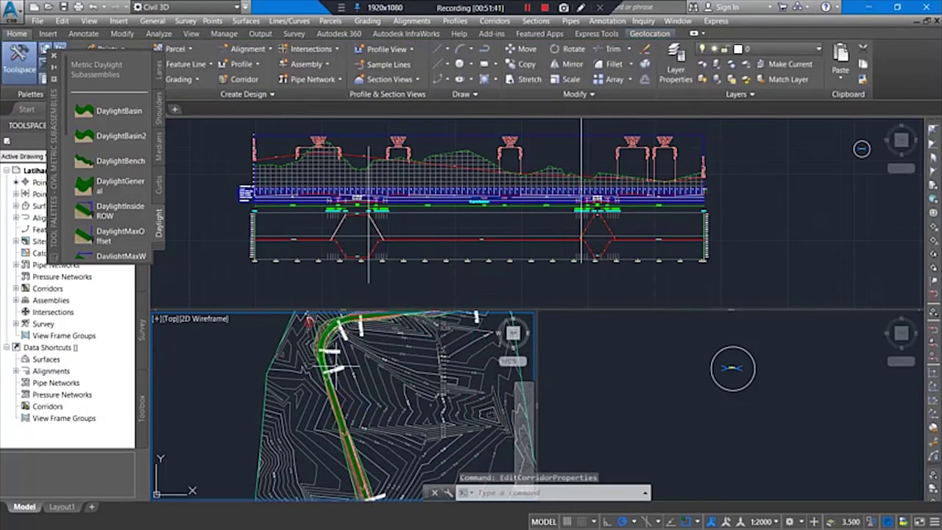
scroll(312, 370, "up", 2)
scroll(311, 370, "up", 2)
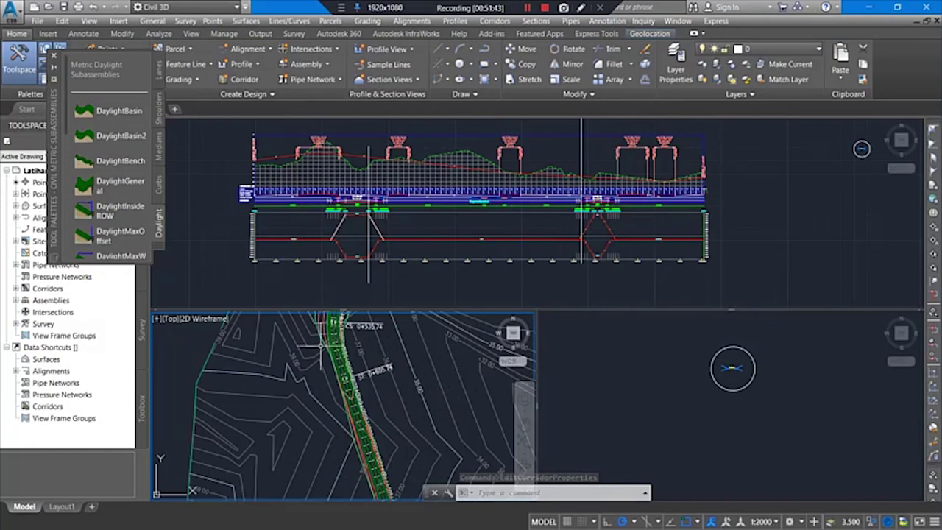
Set the Datum corridor surface's style to _No Display in its surface properties.
middle_click_drag(321, 336, 315, 431)
scroll(315, 430, "up", 4)
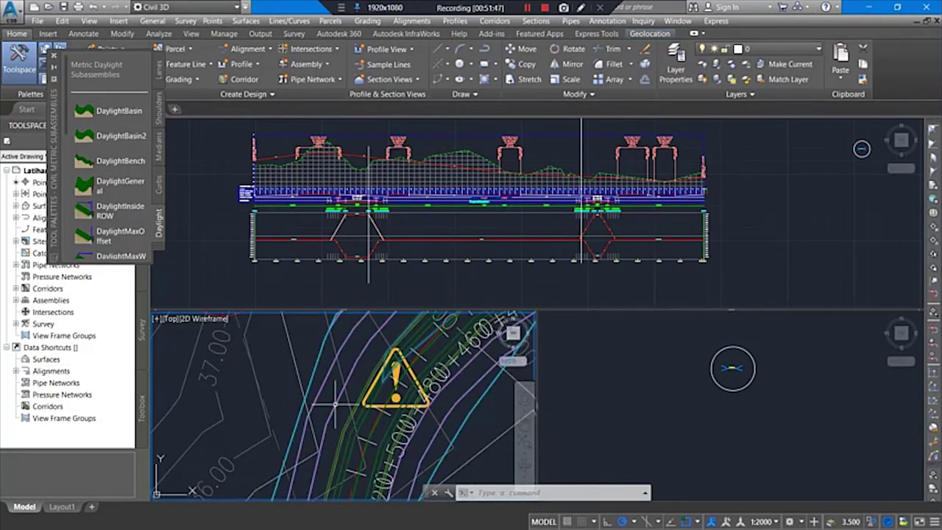
double_click(336, 404)
key("Escape")
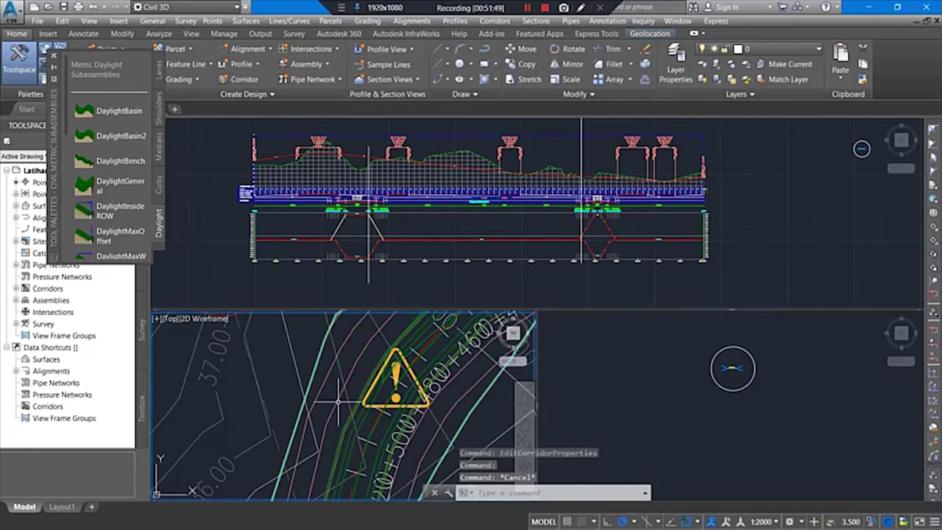
scroll(335, 403, "up", 3)
left_click(346, 411)
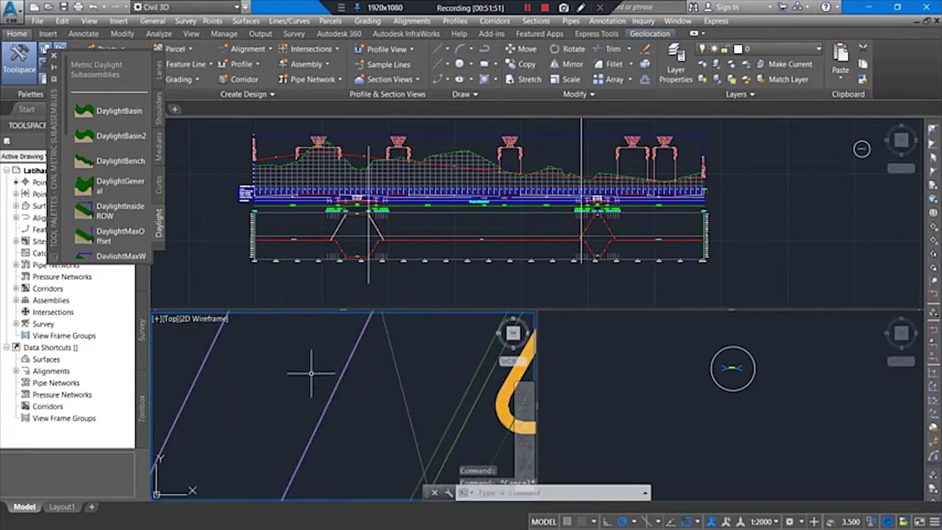
left_click(313, 375)
scroll(326, 400, "up", 3)
right_click(326, 399)
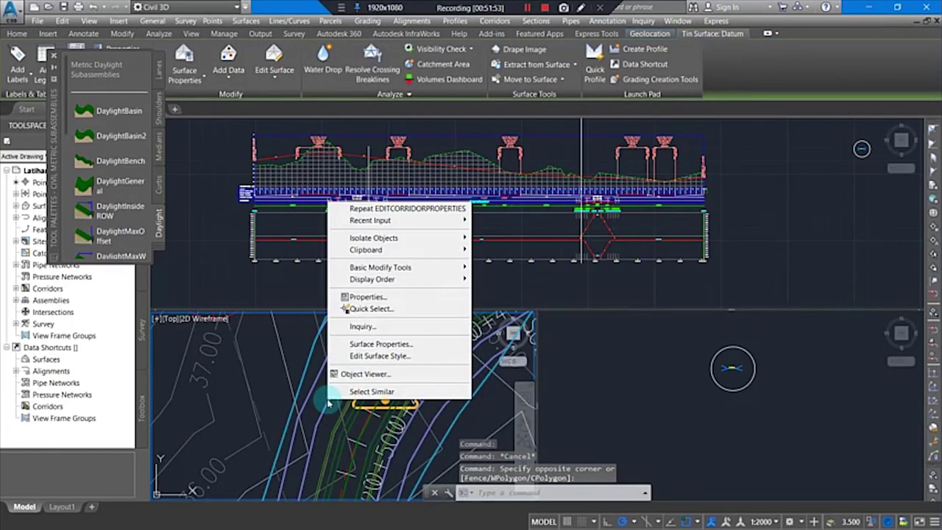
left_click(398, 343)
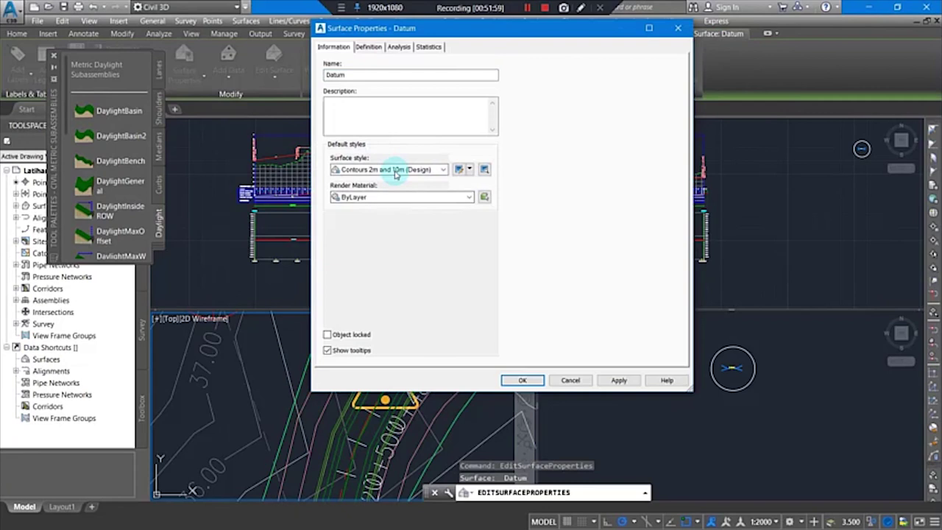
left_click(395, 170)
left_click(368, 180)
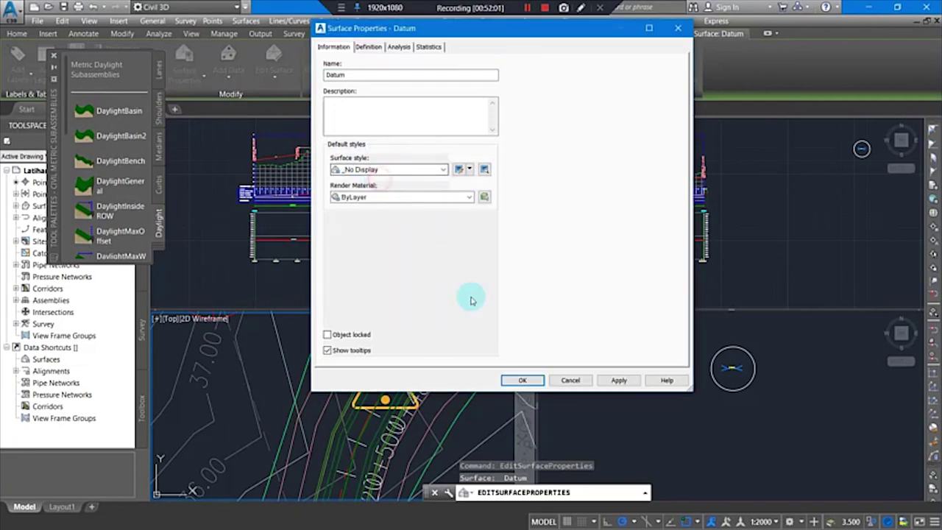
left_click(522, 380)
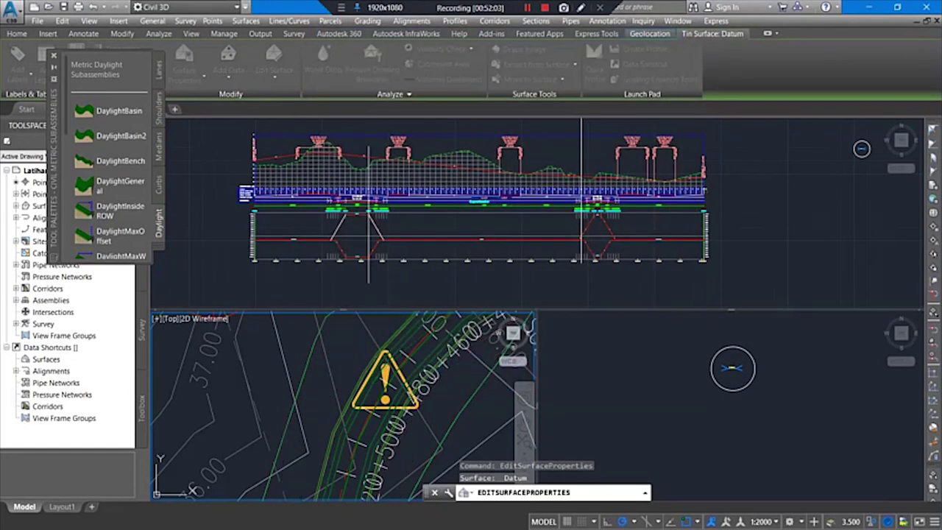
Examine the corridor and its daylight lines along the whole road in the plan view.
scroll(382, 364, "down", 4)
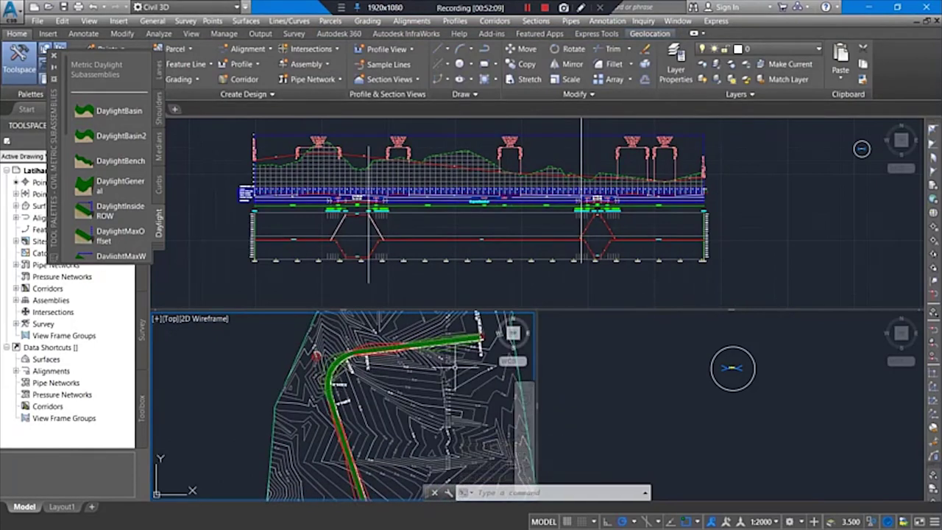
middle_click_drag(373, 409, 384, 302)
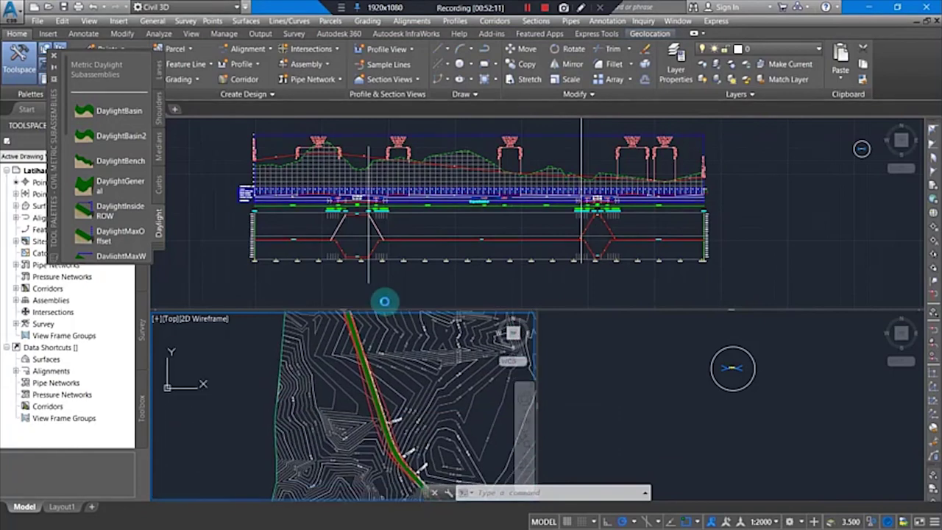
scroll(380, 416, "up", 3)
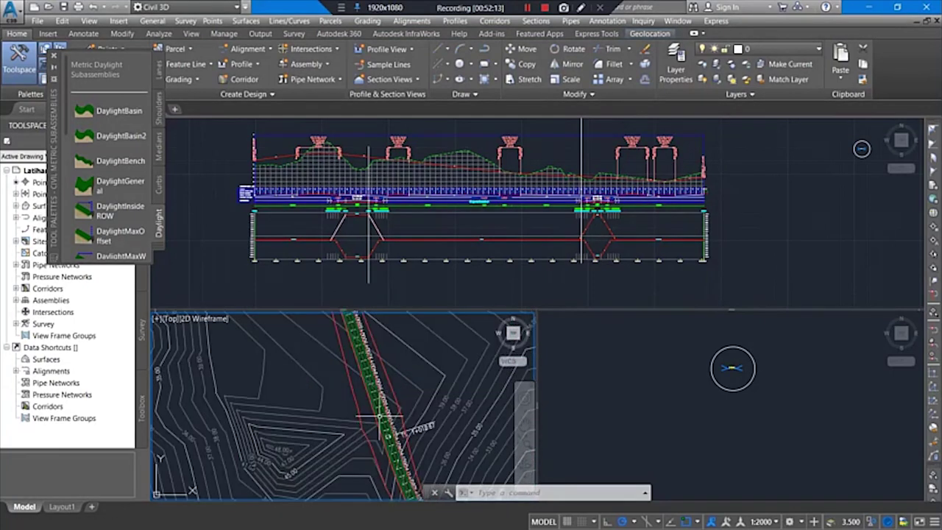
scroll(380, 417, "up", 2)
scroll(390, 408, "down", 8)
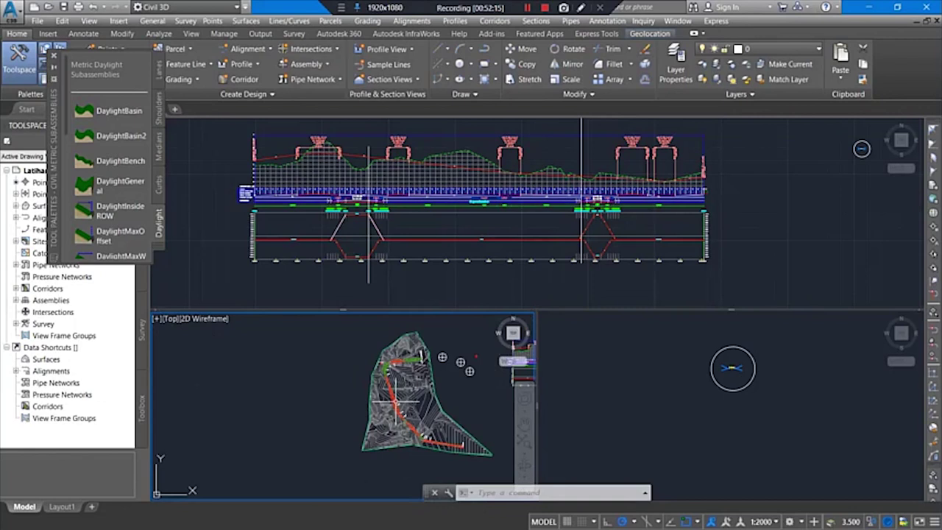
scroll(390, 372, "up", 2)
mouse_move(386, 367)
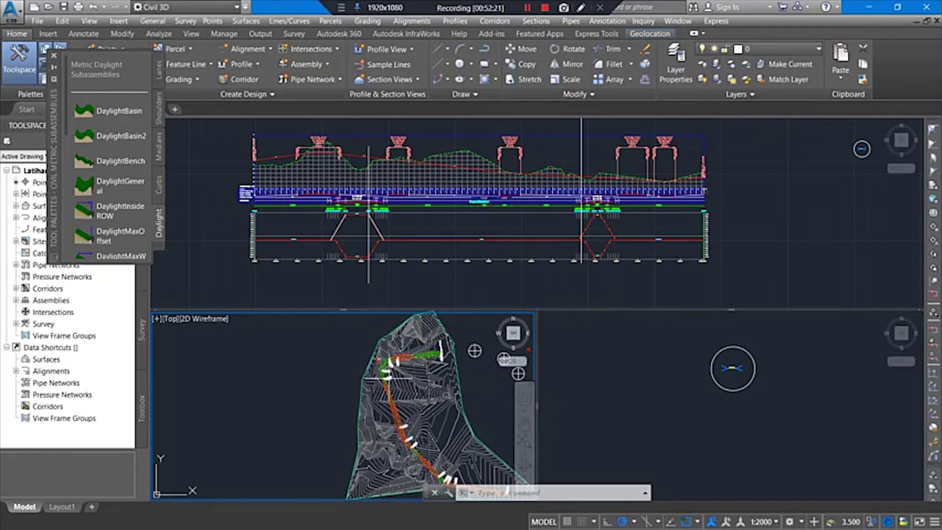
left_click(386, 367)
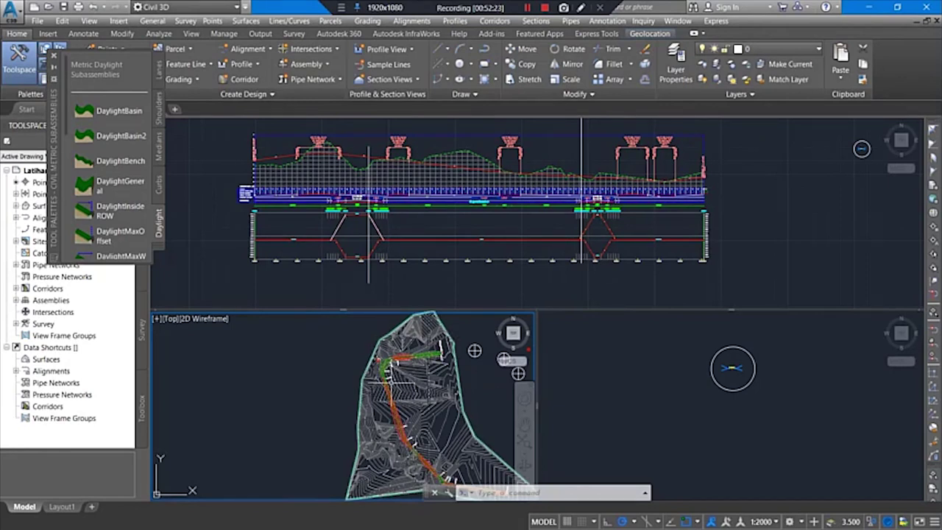
mouse_move(410, 411)
middle_mouse_down()
mouse_move(376, 359)
mouse_move(406, 414)
middle_mouse_up()
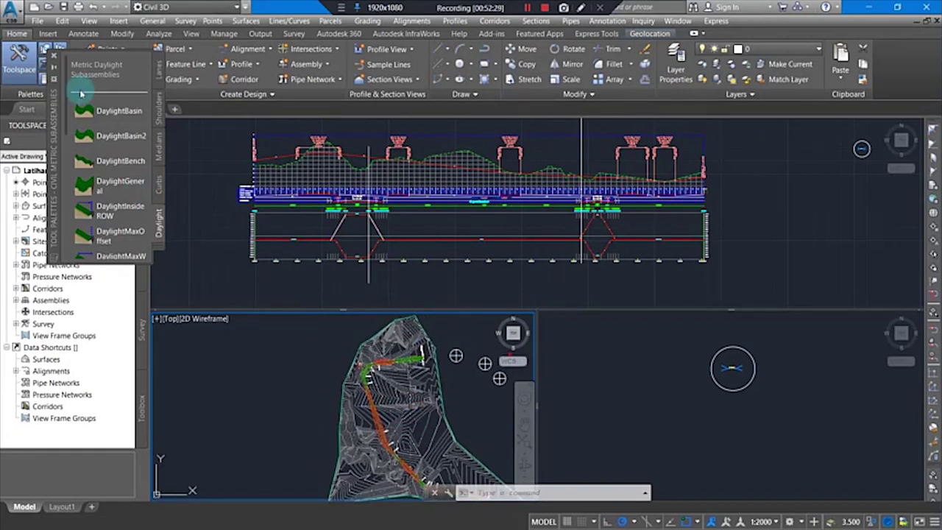
Close the subassembly tool palette and start a slope pattern in Corridor 1's properties with Daylight_Cut as the first feature line.
left_click(53, 56)
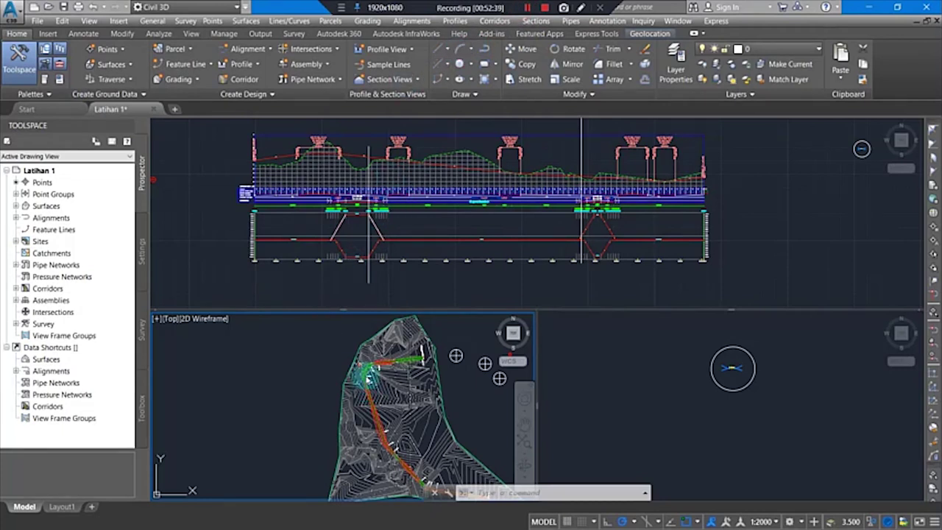
scroll(372, 379, "up", 5)
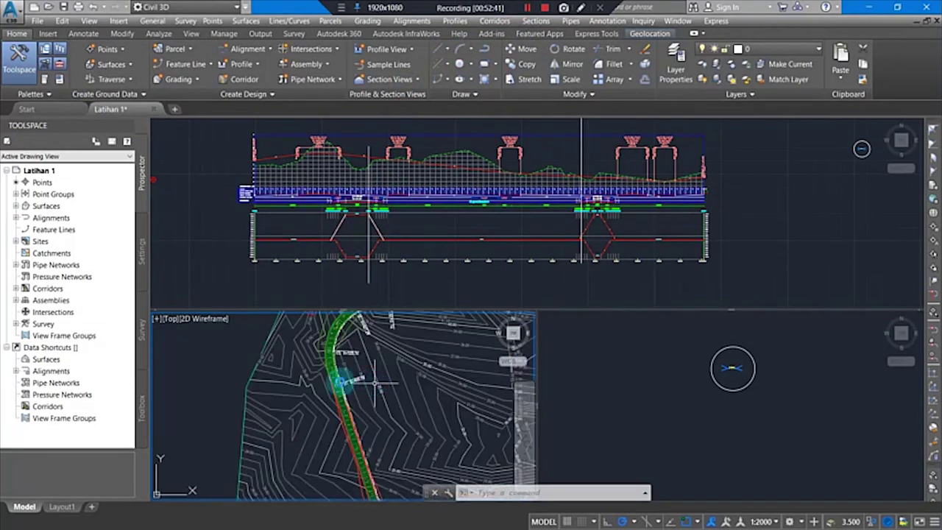
scroll(326, 388, "up", 3)
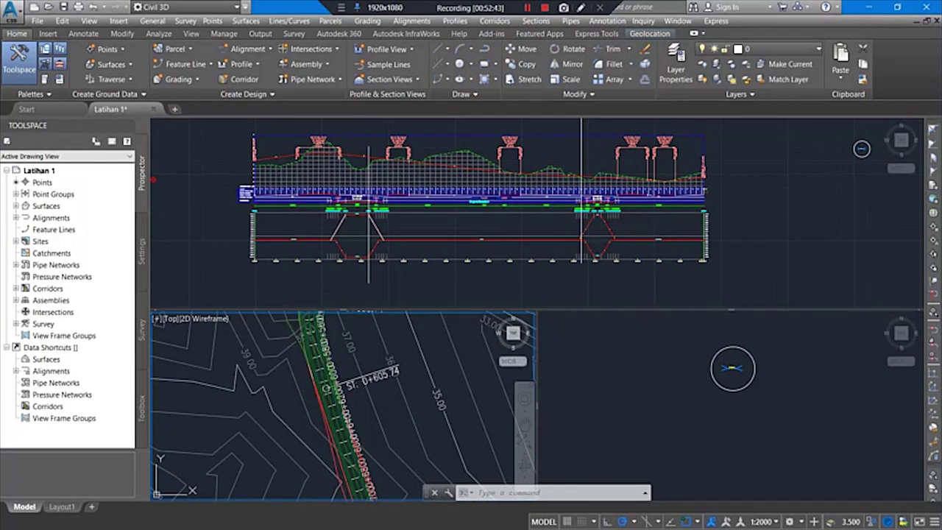
left_click(324, 384)
right_click(323, 380)
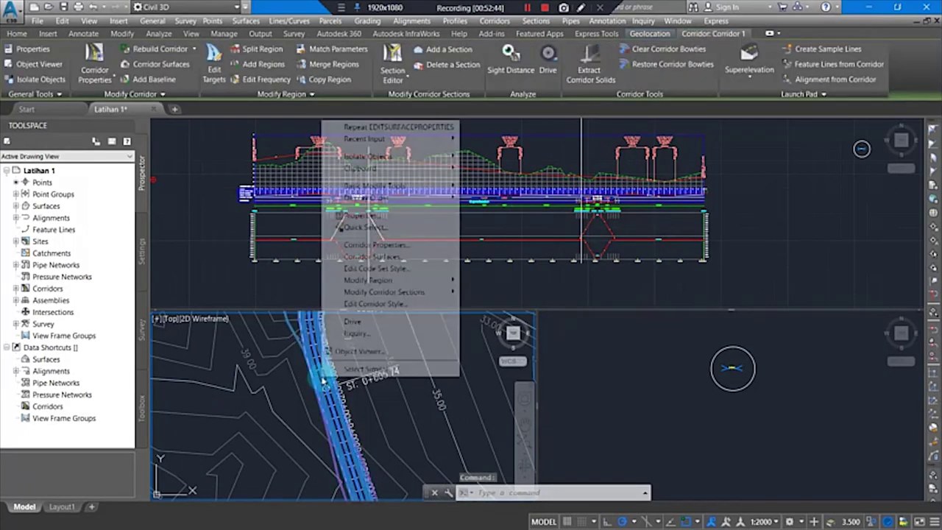
left_click(377, 245)
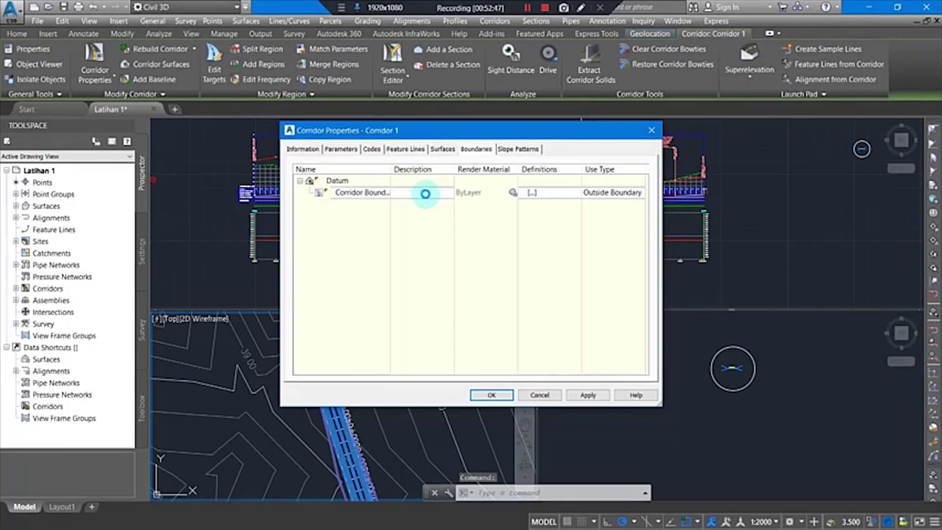
left_click(517, 148)
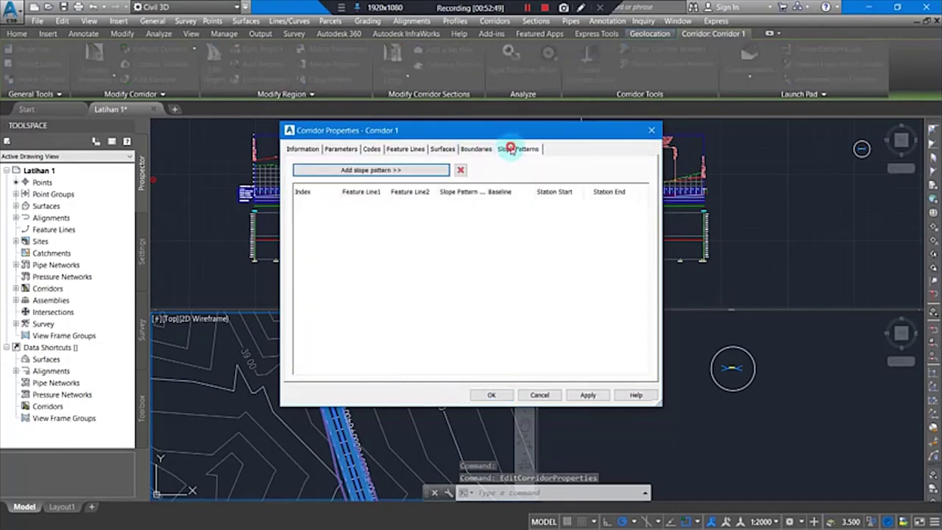
left_click(410, 177)
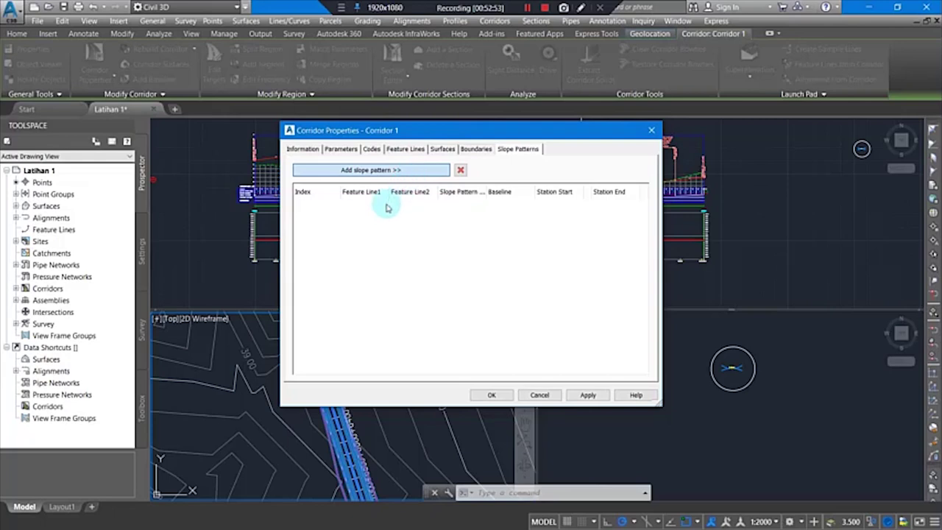
left_click(374, 173)
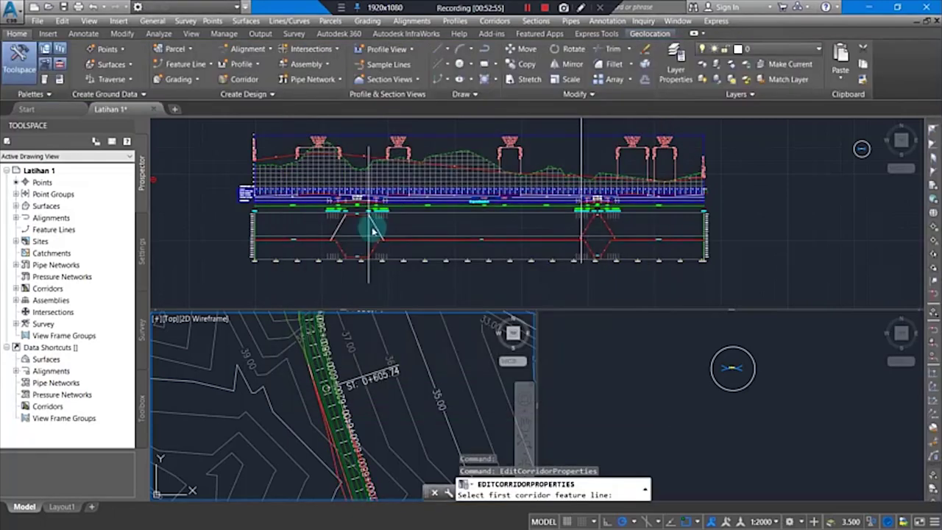
left_click(348, 272)
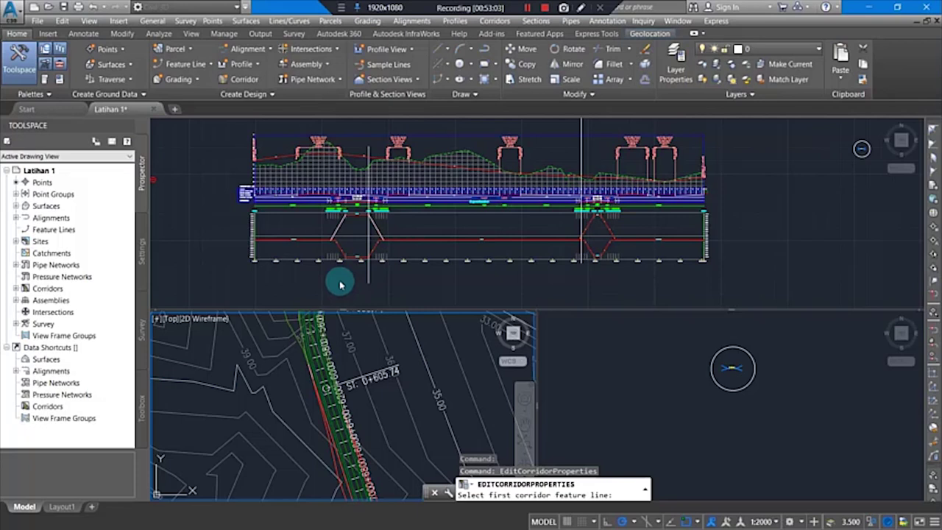
middle_click_drag(324, 423, 280, 343)
scroll(280, 343, "up", 5)
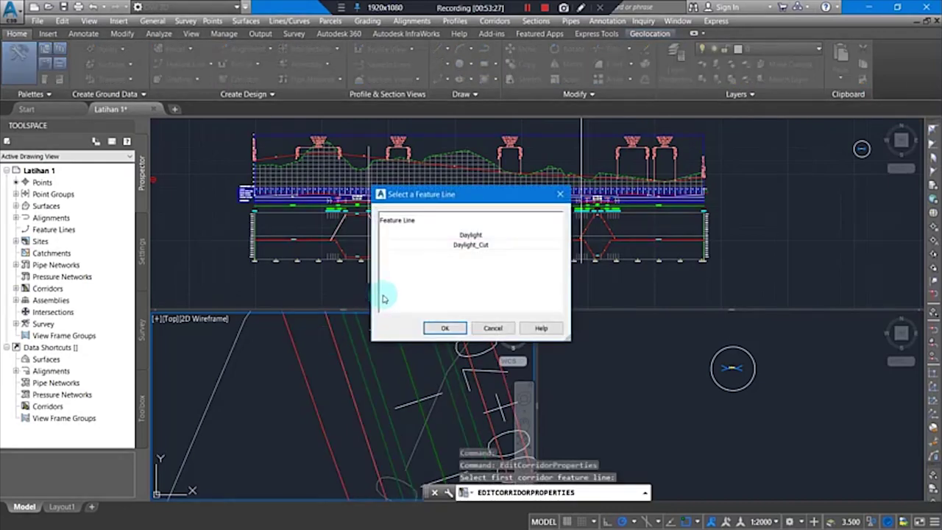
left_click(471, 244)
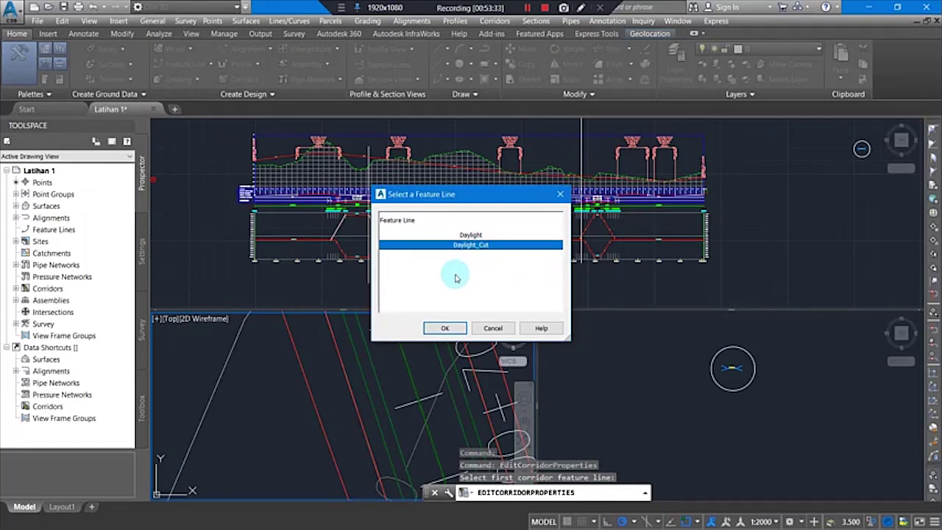
left_click(446, 329)
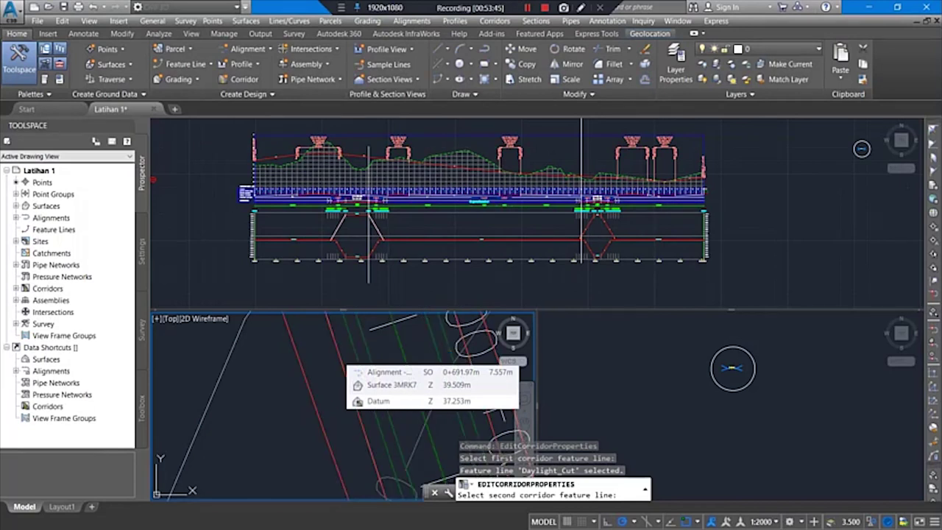
Choose Hinge as the second feature line of Corridor 1's slope pattern.
left_click(346, 353)
left_click(471, 255)
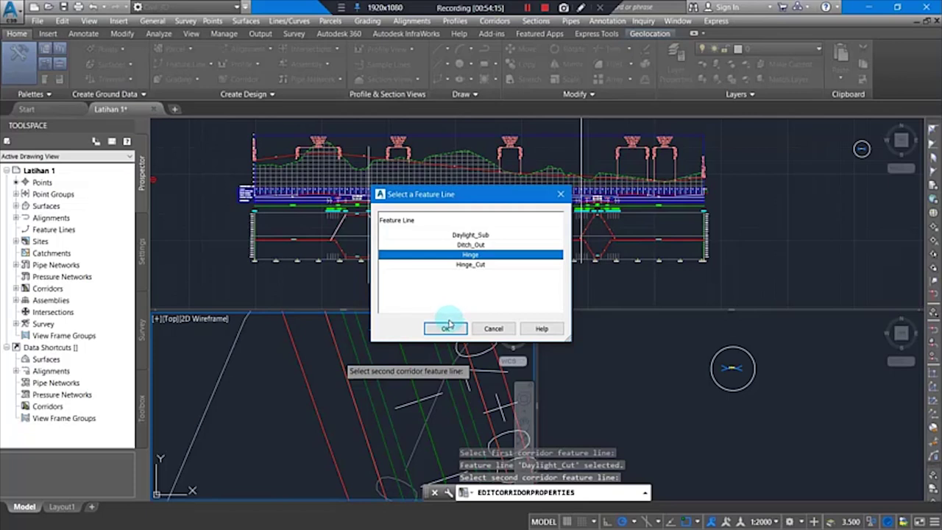
left_click(447, 329)
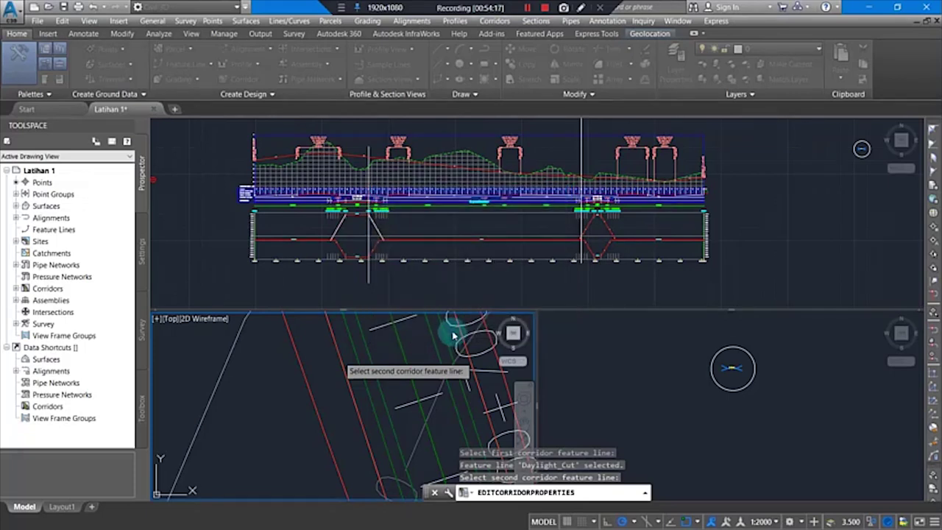
left_click(440, 334)
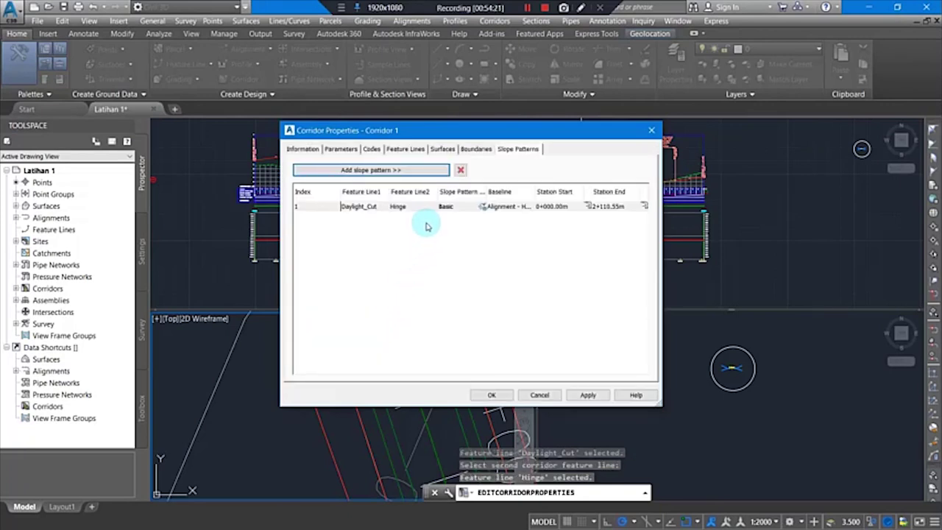
Set the Daylight_Cut to Hinge slope pattern's style to ED-WBN-Basic cut and apply the change to Corridor 1.
left_click(479, 206)
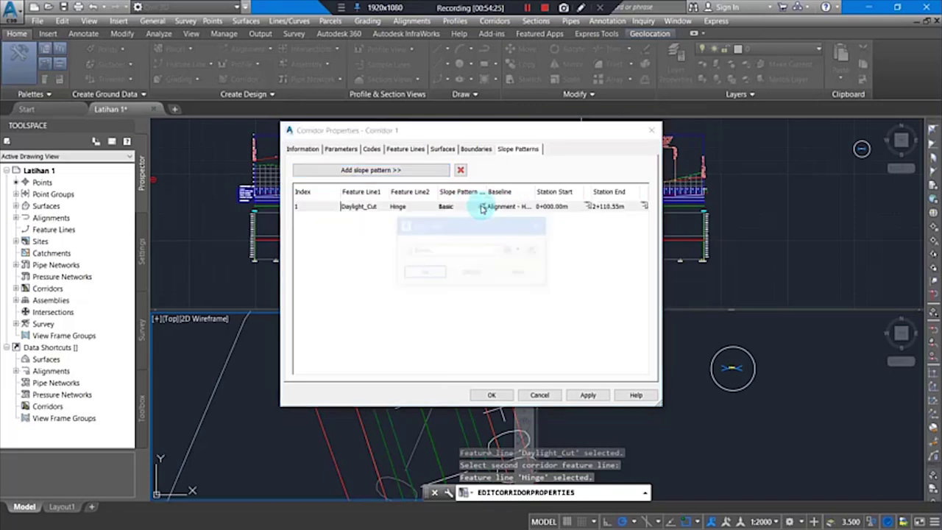
left_click(486, 250)
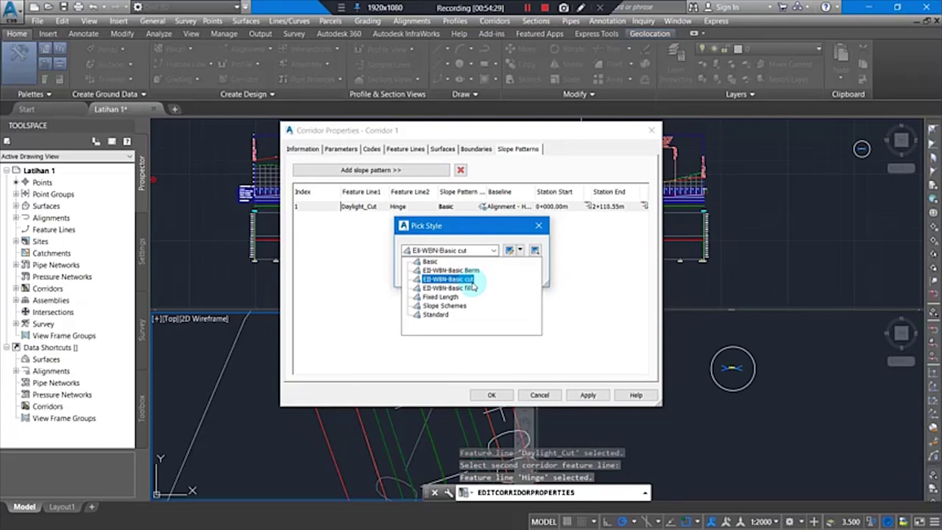
left_click(473, 284)
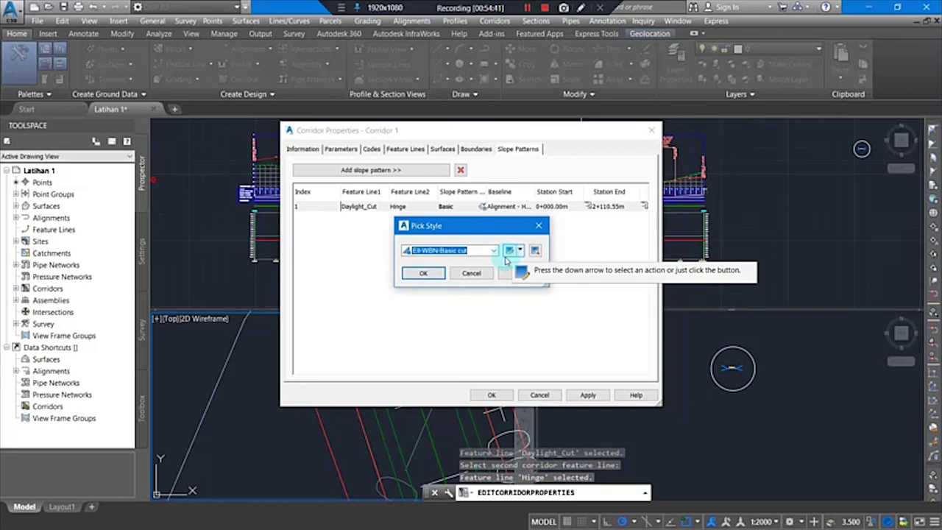
left_click(433, 275)
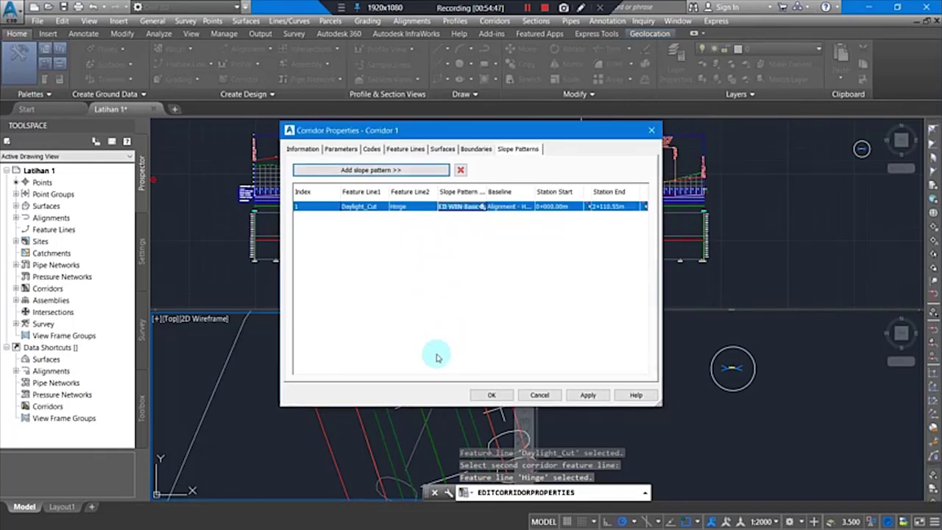
left_click(588, 395)
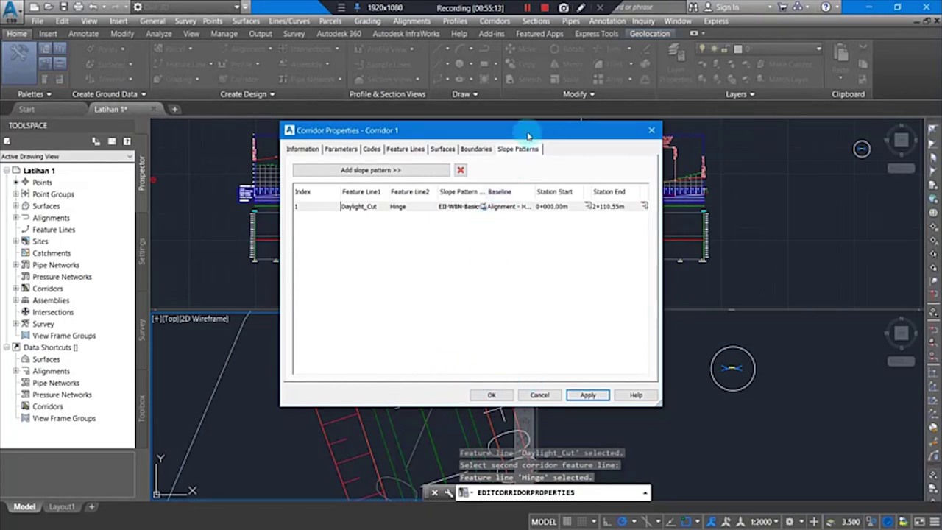
left_click(492, 395)
scroll(420, 398, "down", 6)
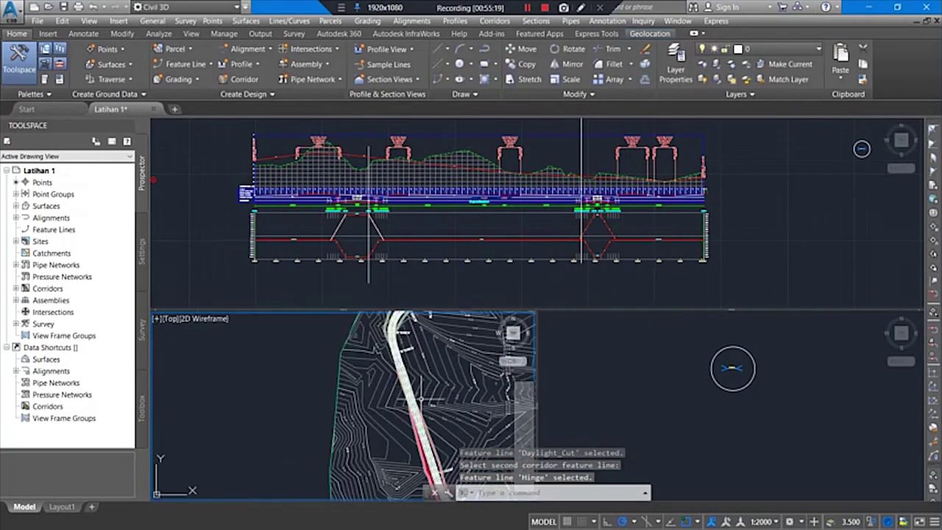
Reopen Corridor 1's properties and start a slope pattern with Daylight_Fill on the curve's west side as the first feature line.
middle_click_drag(408, 342, 379, 411)
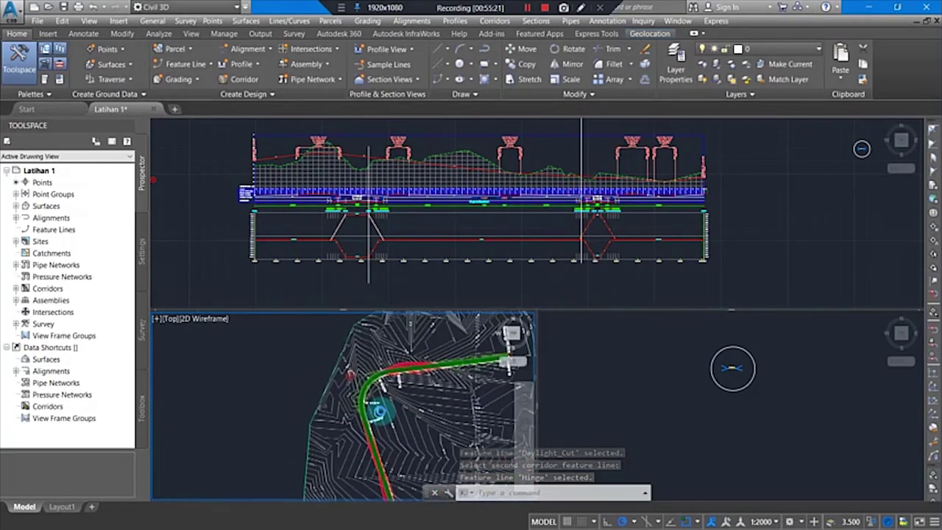
middle_click_drag(434, 380, 374, 295)
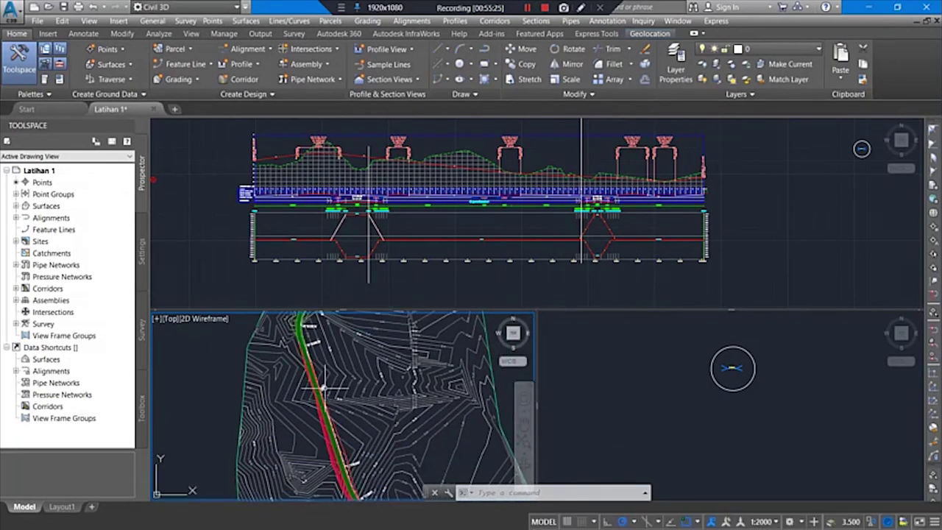
left_click(318, 387)
right_click(315, 398)
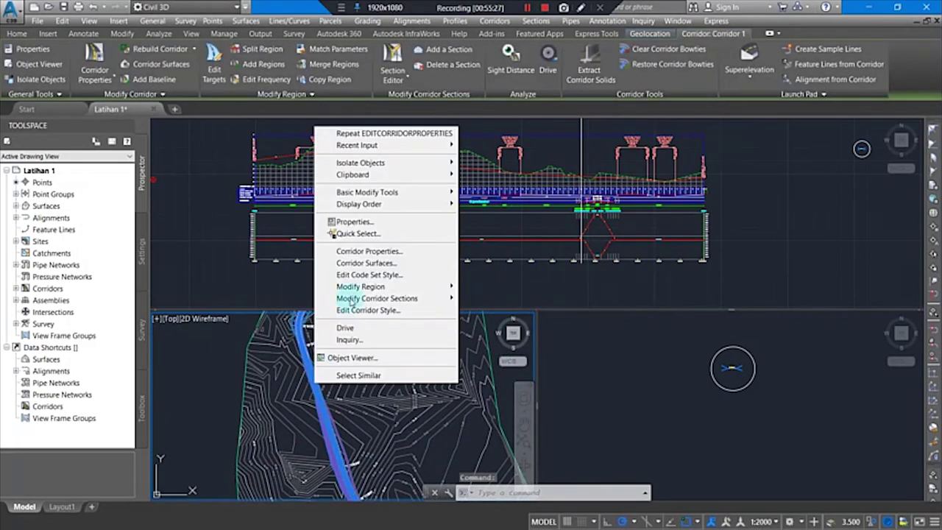
left_click(358, 251)
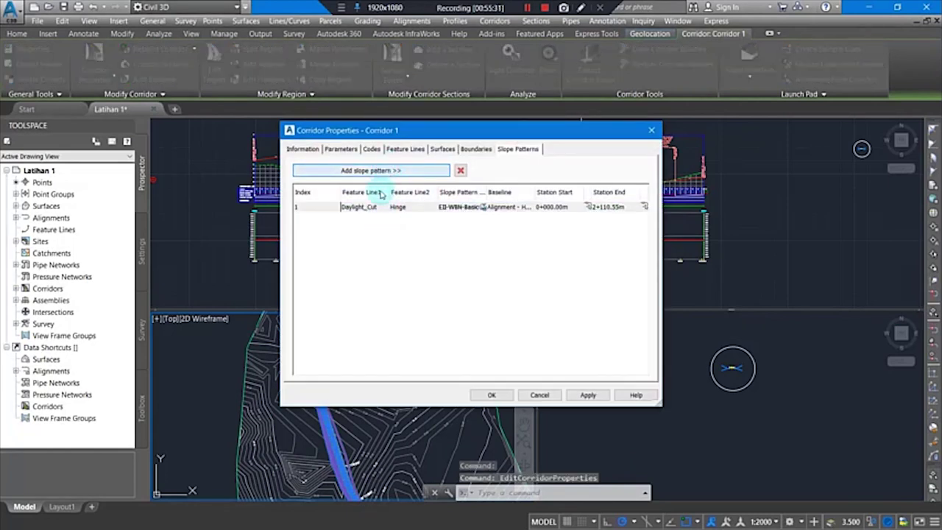
left_click(371, 170)
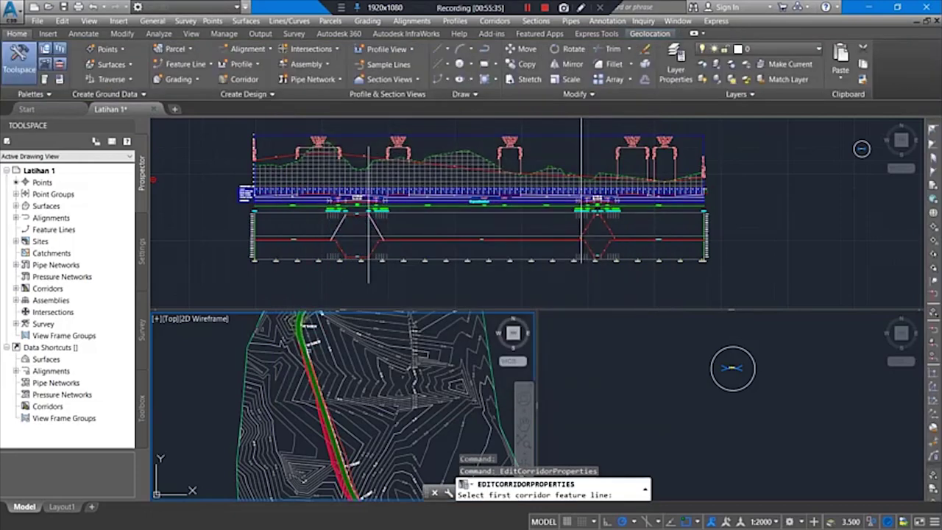
scroll(300, 339, "up", 3)
scroll(303, 337, "up", 3)
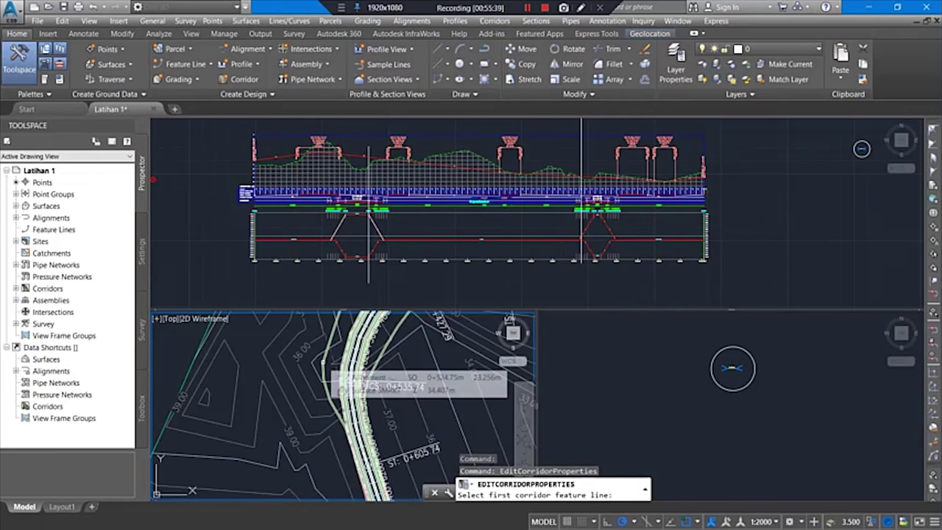
left_click(345, 368)
left_click(482, 245)
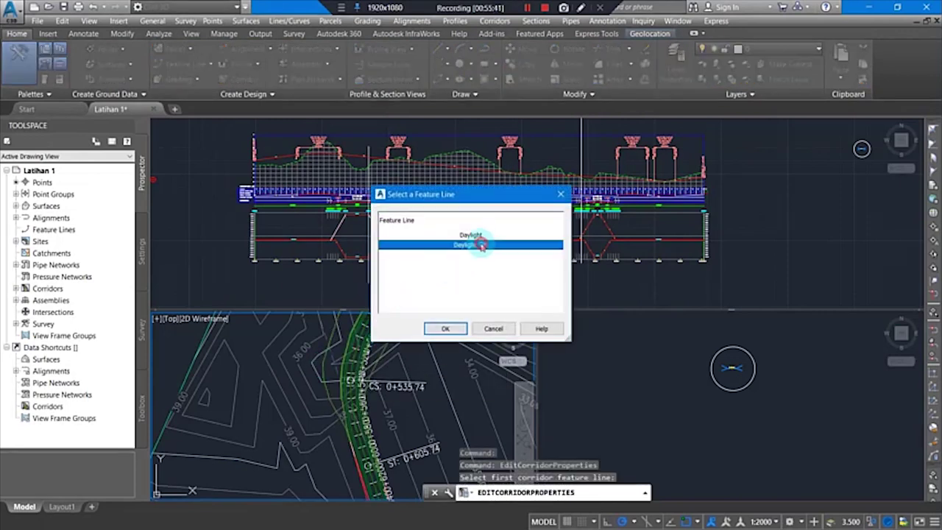
left_click(445, 328)
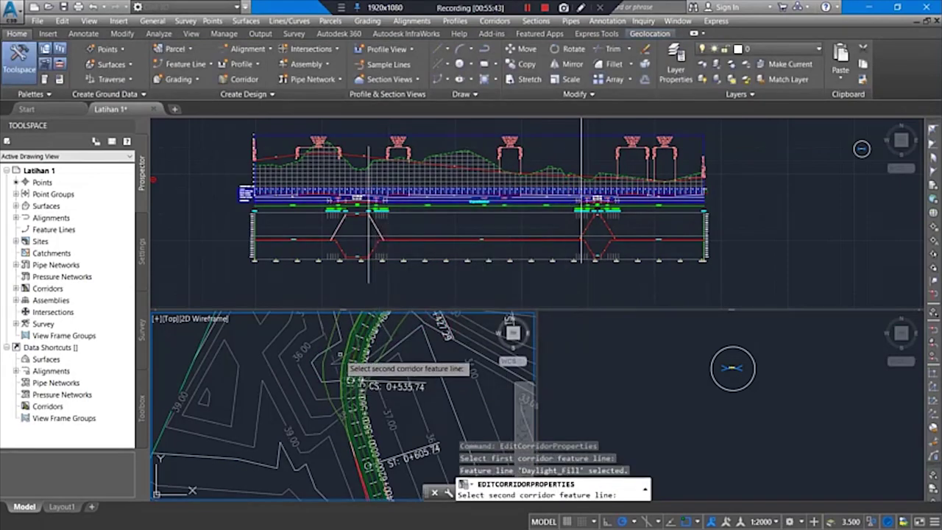
Choose Hinge on the curve's west side as the second feature line of the Daylight_Fill slope pattern.
scroll(359, 360, "up", 3)
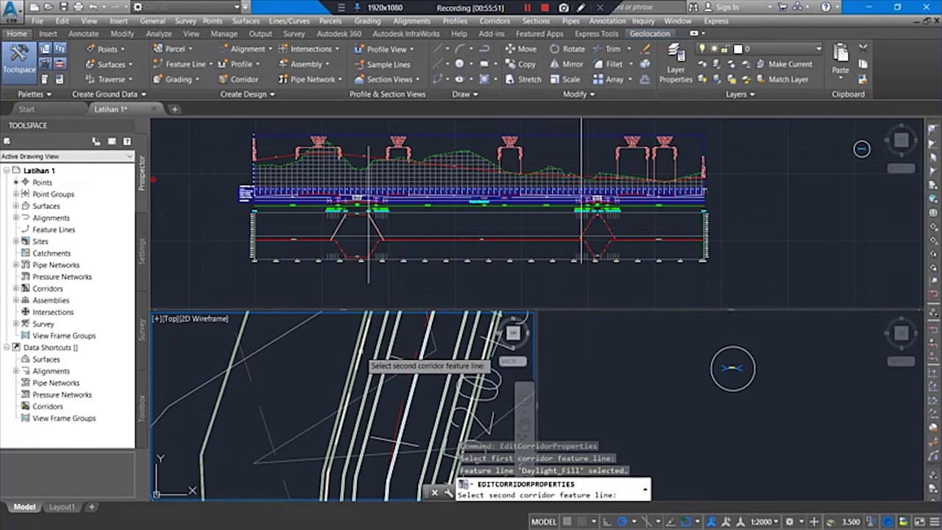
left_click(362, 355)
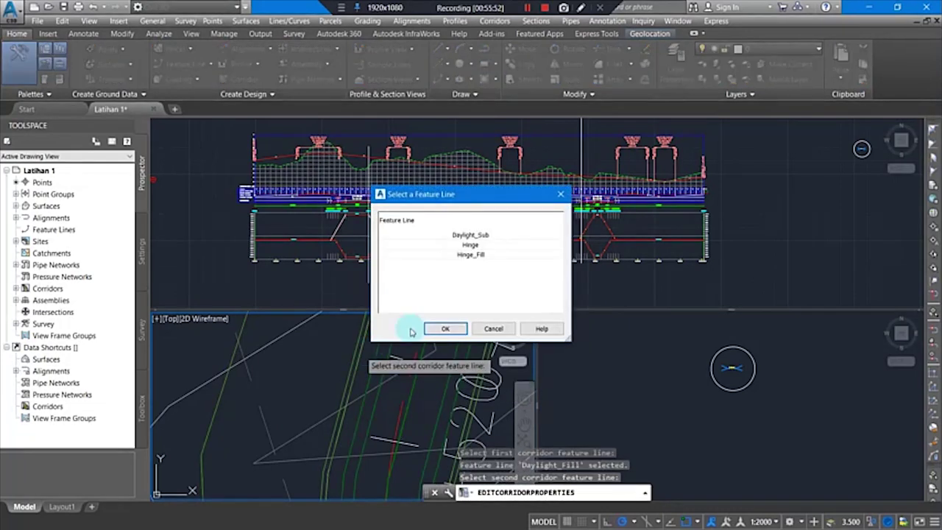
left_click(471, 244)
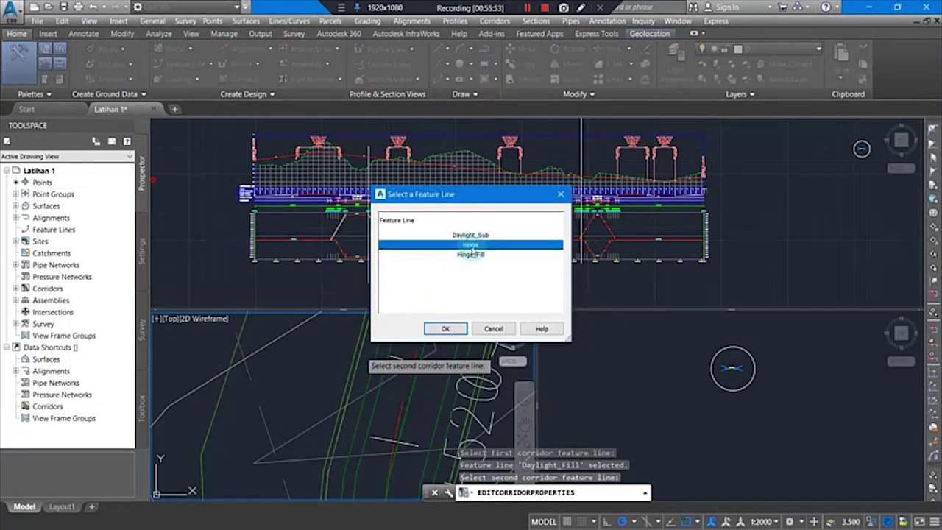
left_click(455, 328)
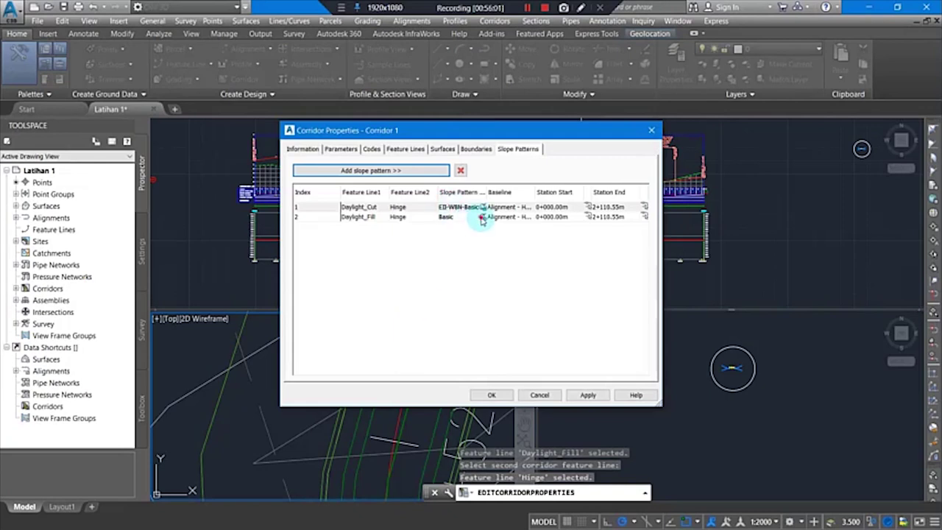
Set the first Daylight_Fill to Hinge slope pattern's style to ED-WBN-Basic fill and apply the change.
left_click(482, 218)
left_click(482, 218)
left_click(470, 251)
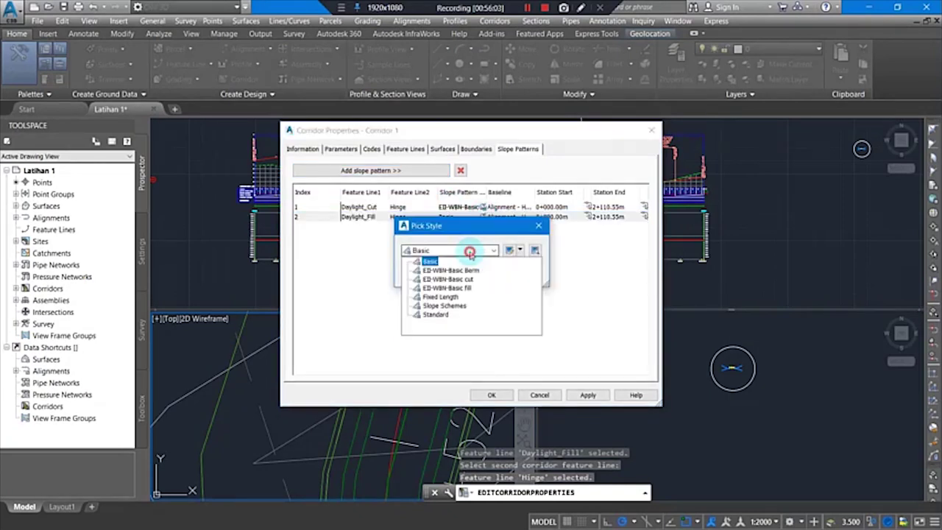
left_click(446, 288)
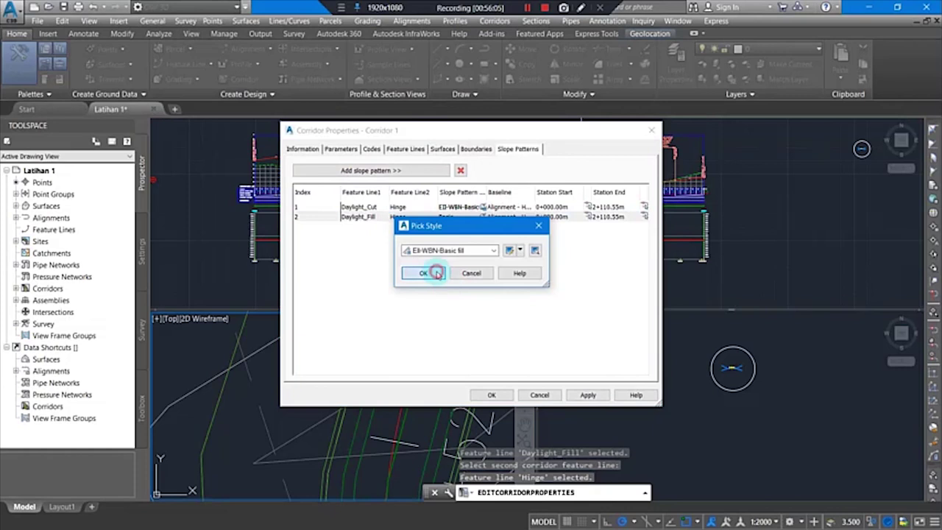
left_click(436, 273)
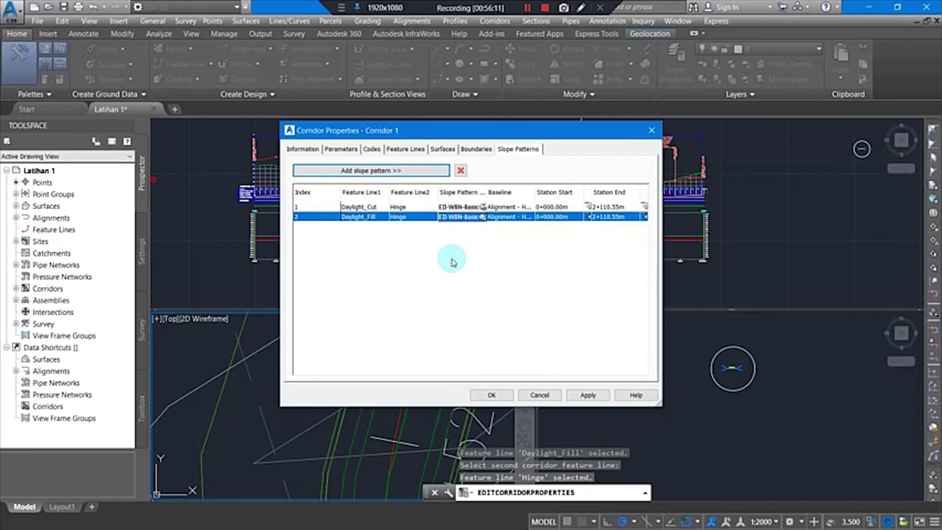
left_click(576, 388)
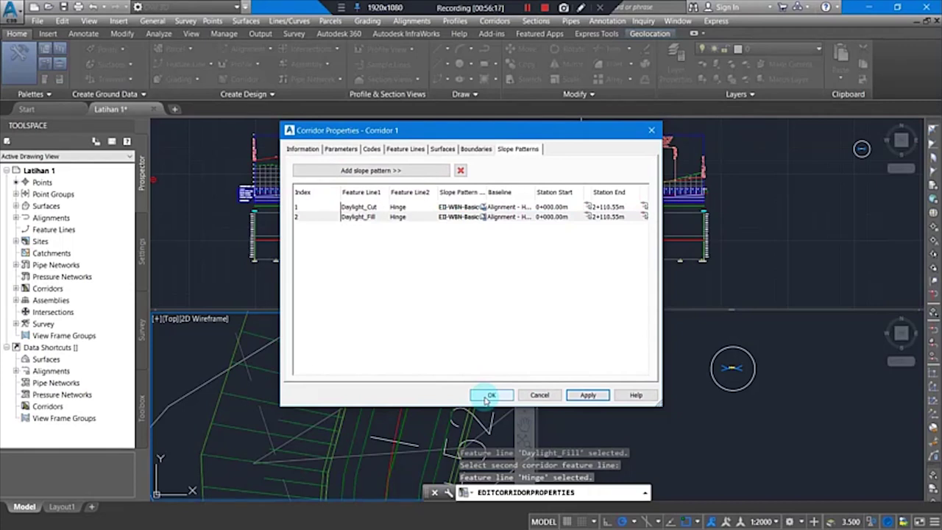
Start a third slope pattern with Daylight_Fill on the corridor's east side, near station 0+535.74, as the first feature line.
left_click(408, 172)
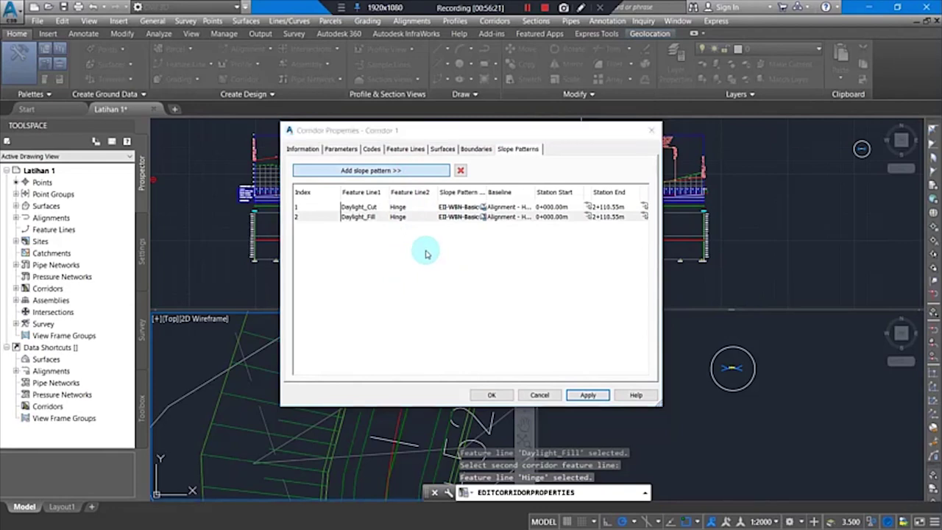
scroll(467, 361, "up", 5)
middle_click_drag(470, 352, 345, 351)
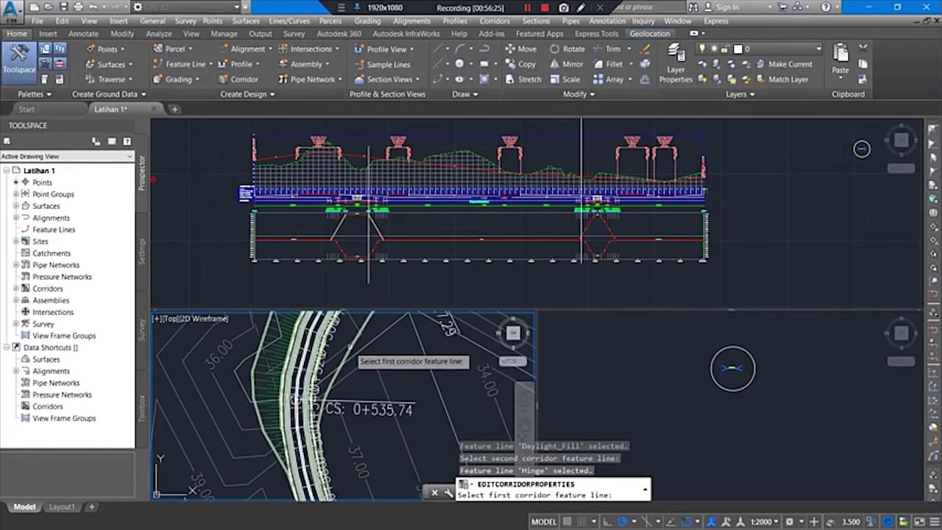
left_click(338, 328)
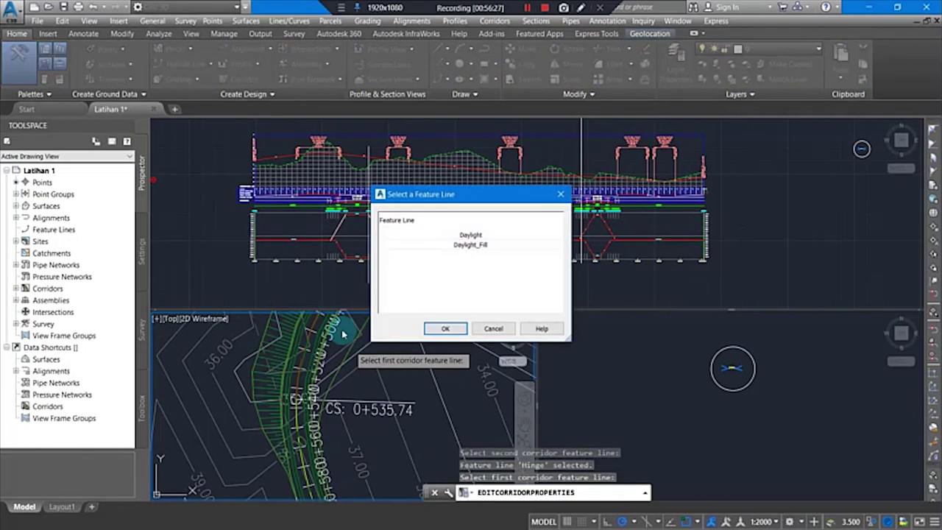
left_click(452, 245)
left_click(445, 328)
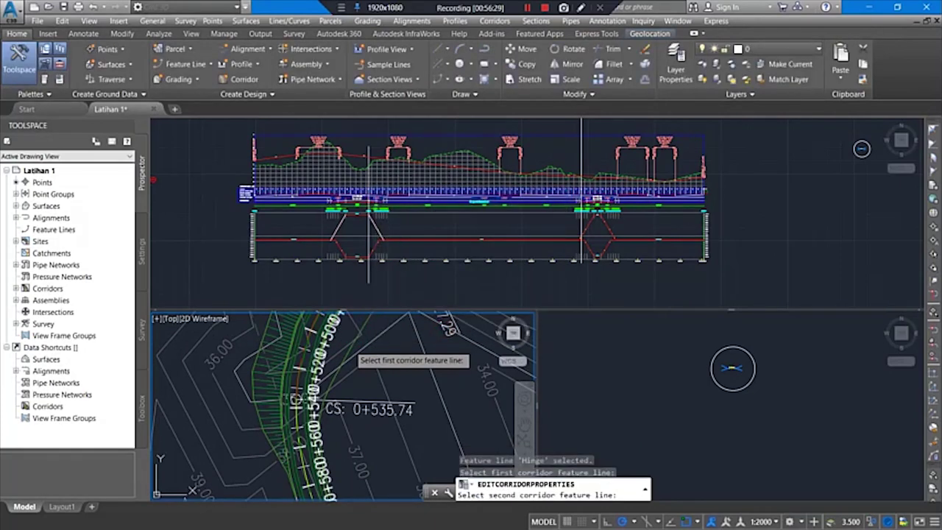
Choose Hinge on the corridor's east side as the second feature line of the third slope pattern.
scroll(349, 346, "up", 6)
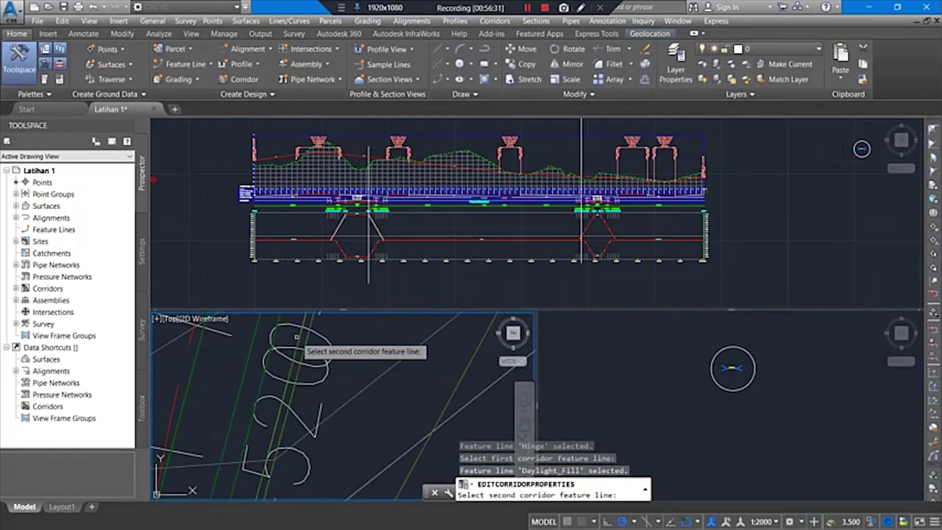
left_click(342, 329)
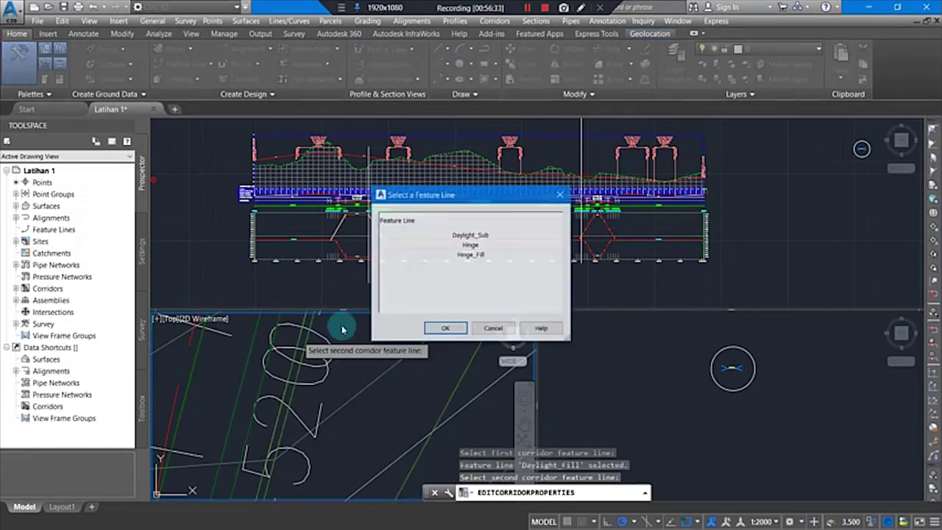
left_click(472, 246)
left_click(444, 328)
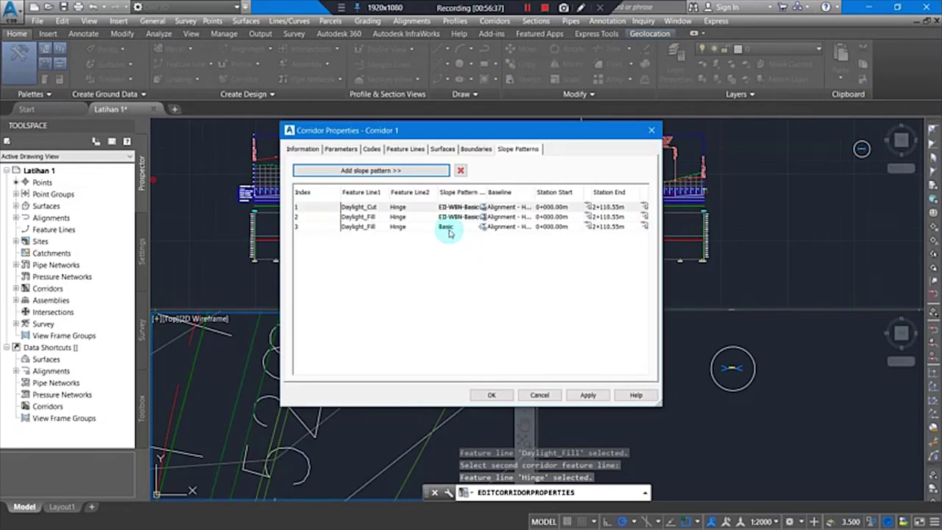
Set the third slope pattern's style to ED-WBN-Basic fill and apply the change to Corridor 1.
left_click(450, 228)
left_click(482, 227)
left_click(476, 257)
left_click(449, 286)
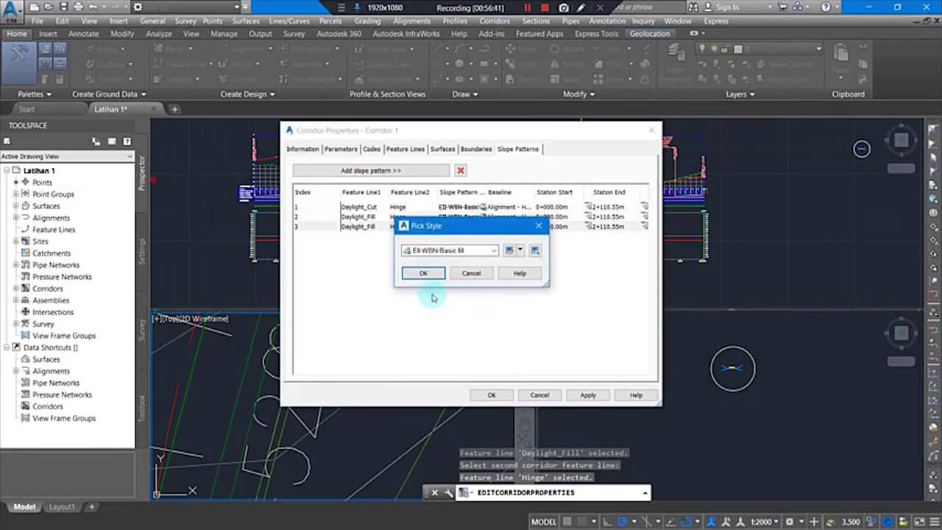
left_click(423, 273)
left_click(587, 395)
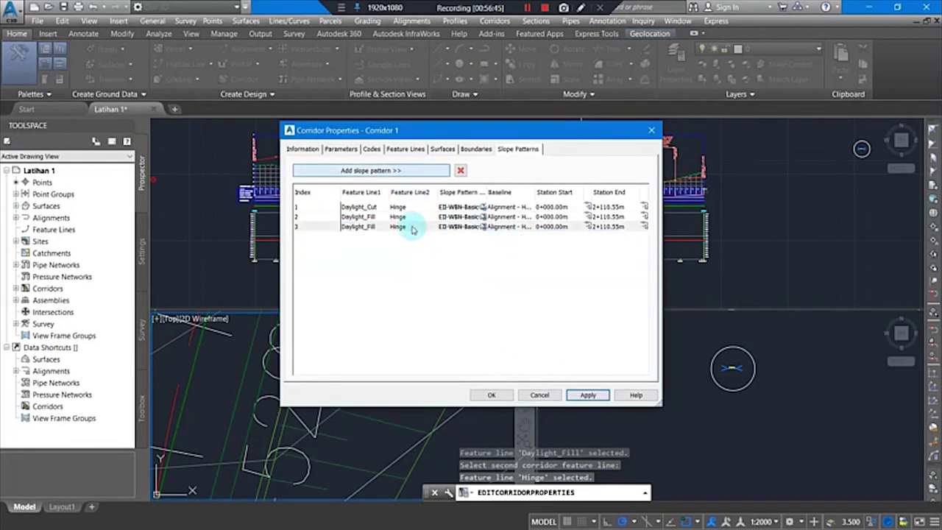
Start a fourth slope pattern with Daylight_Cut on the corridor's east side, near station 1+018.67, as the first feature line.
scroll(442, 386, "down", 5)
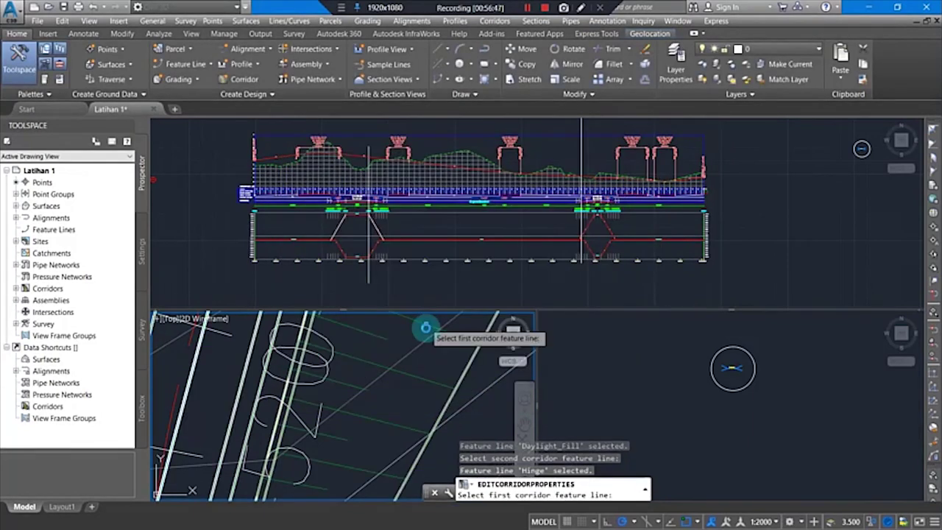
middle_click_drag(471, 377, 374, 342)
scroll(394, 420, "up", 5)
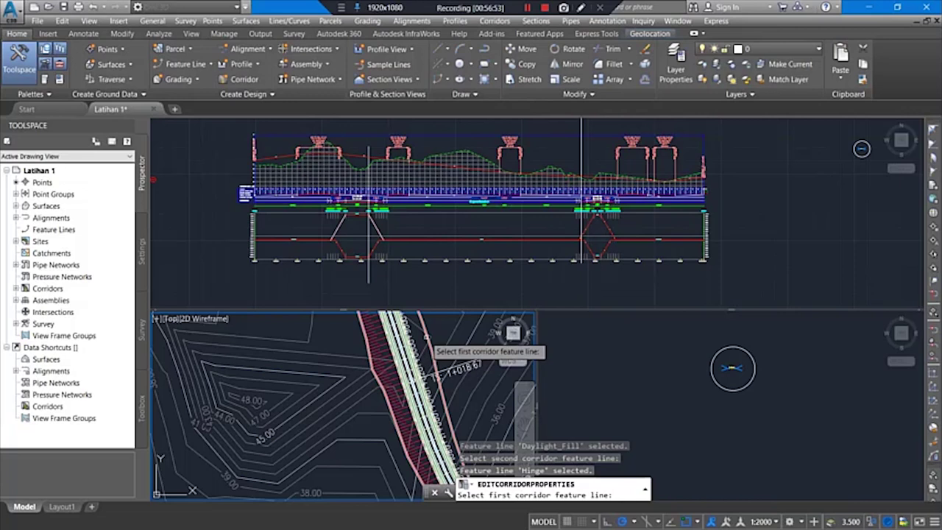
left_click(426, 340)
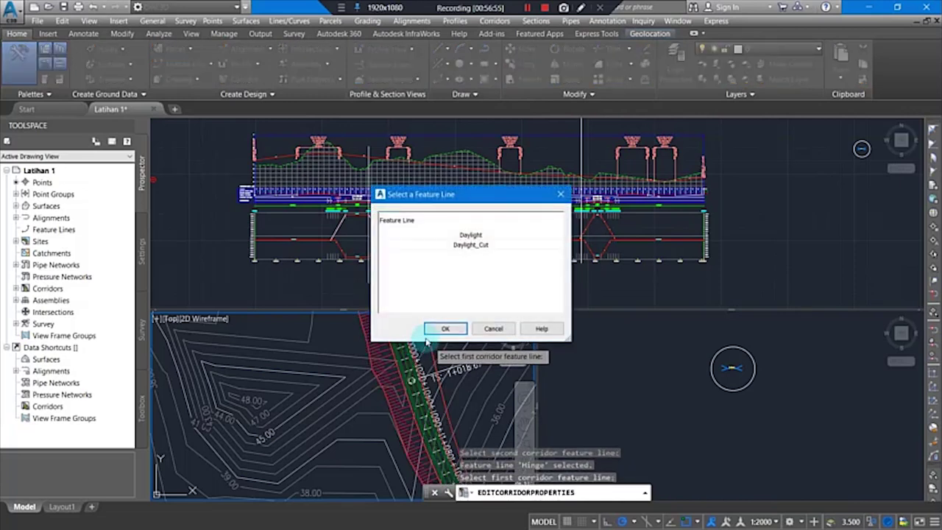
left_click(469, 248)
left_click(445, 329)
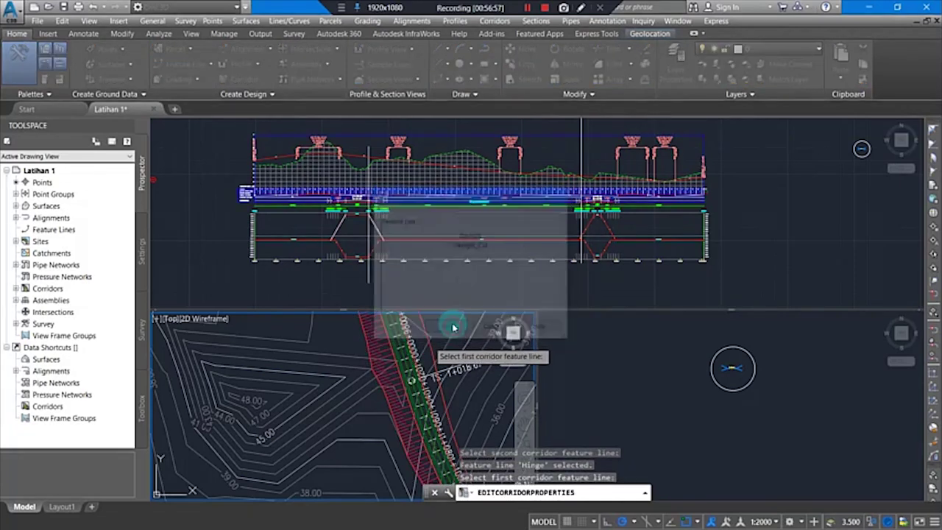
Choose Hinge on the corridor's east side as the second feature line of the fourth slope pattern.
scroll(425, 382, "up", 5)
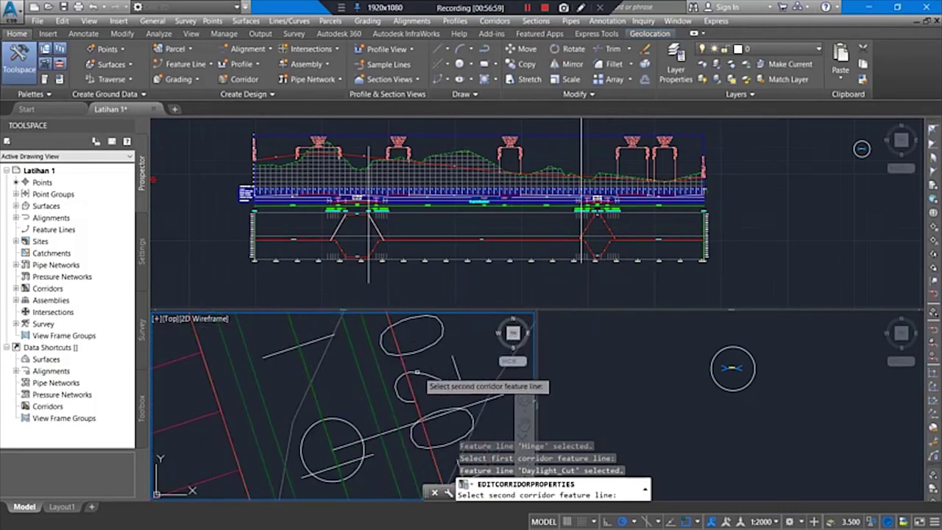
scroll(404, 359, "up", 2)
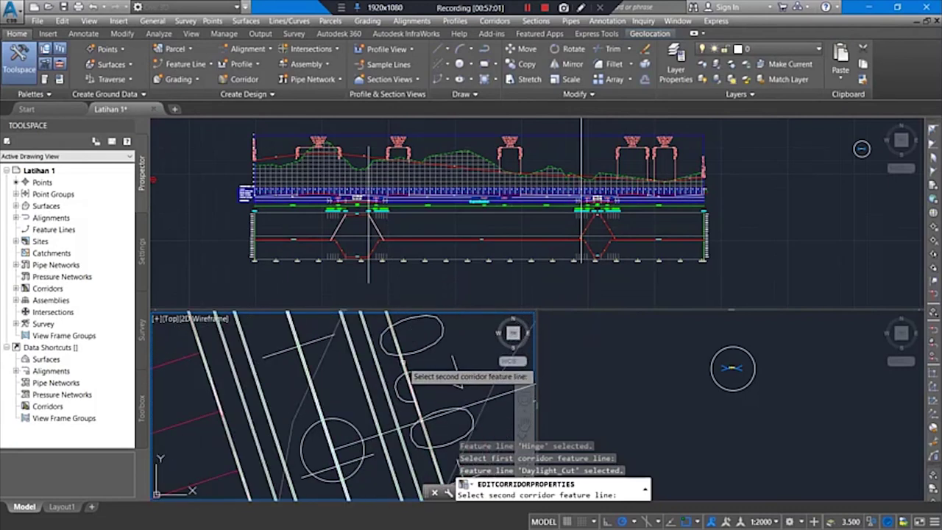
scroll(405, 357, "down", 2)
left_click(409, 346)
left_click(455, 255)
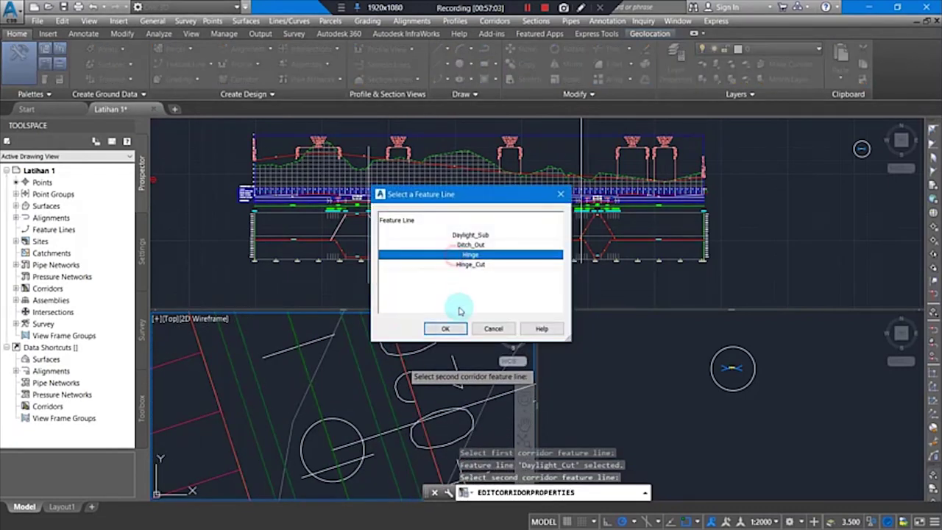
left_click(446, 328)
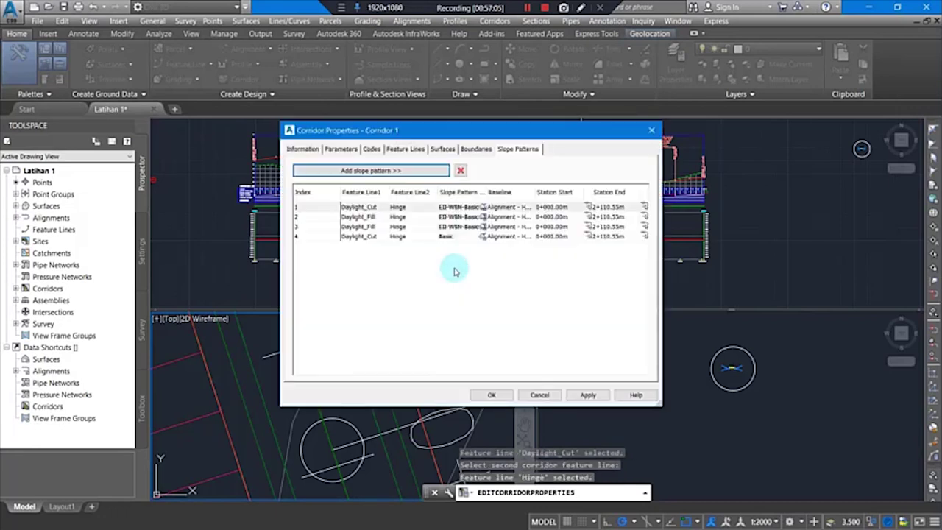
Set the fourth slope pattern's style to ED-WBN-Basic cut, then apply and accept the Corridor 1 properties.
left_click(478, 238)
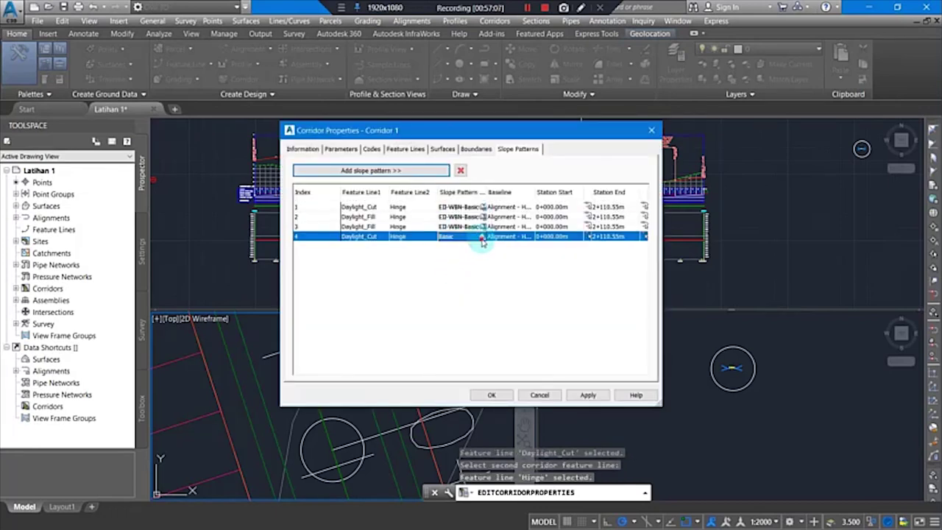
left_click(483, 237)
left_click(489, 251)
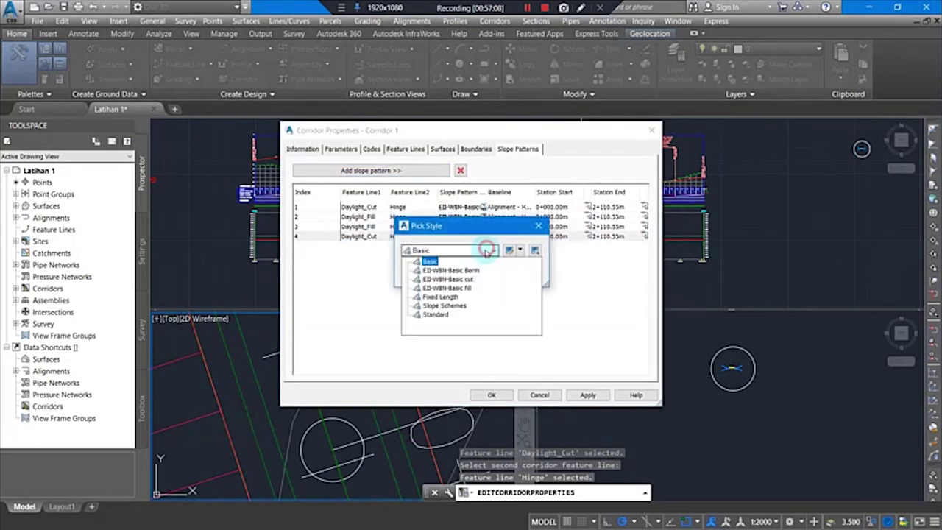
left_click(450, 279)
left_click(424, 273)
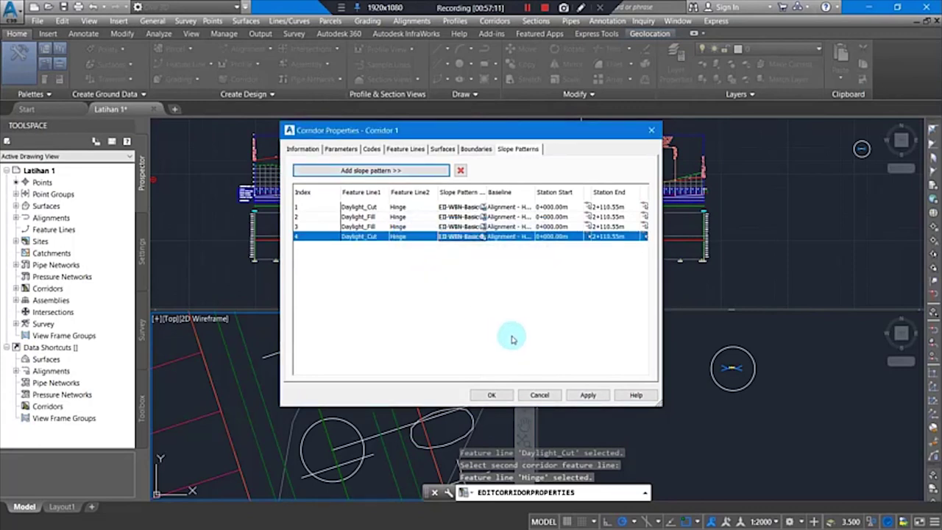
left_click(587, 395)
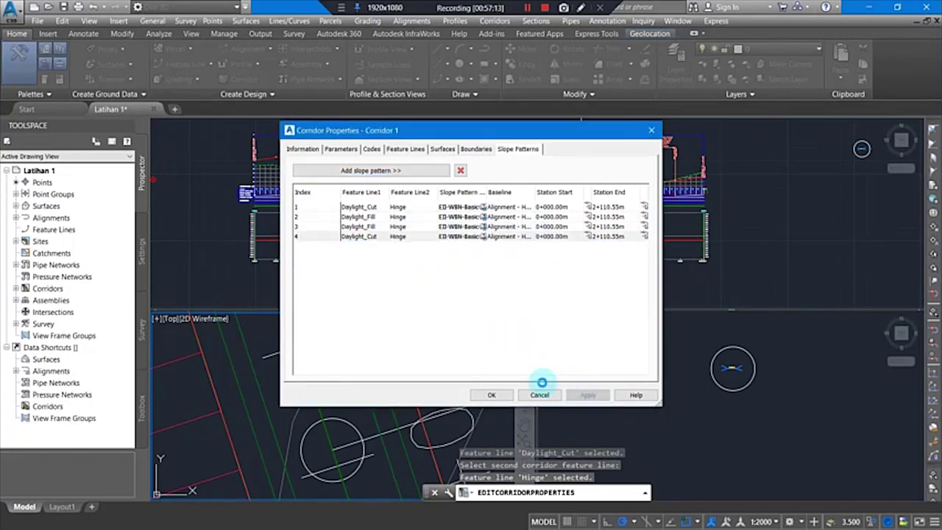
left_click(494, 396)
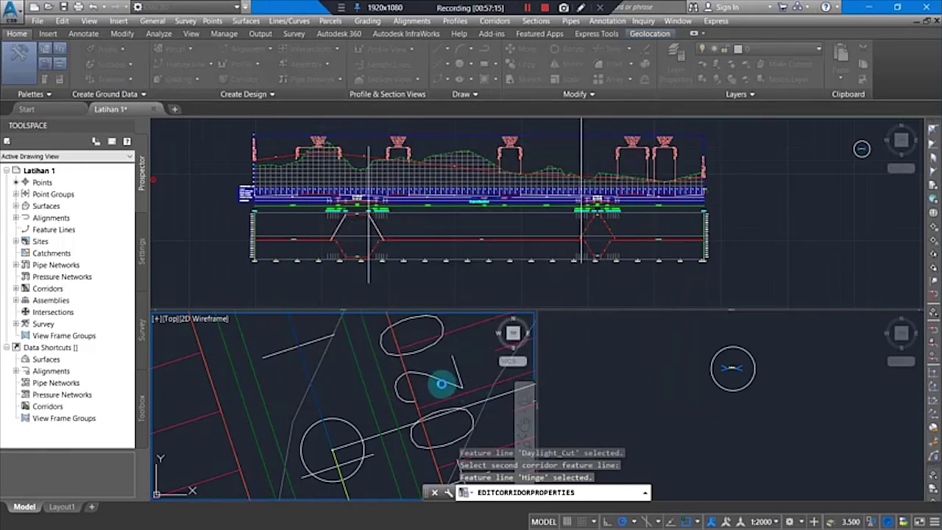
Examine the cut and fill slope patterns along Corridor 1's northern stretch, especially around stations 0+220 to 0+280.
scroll(408, 371, "down", 6)
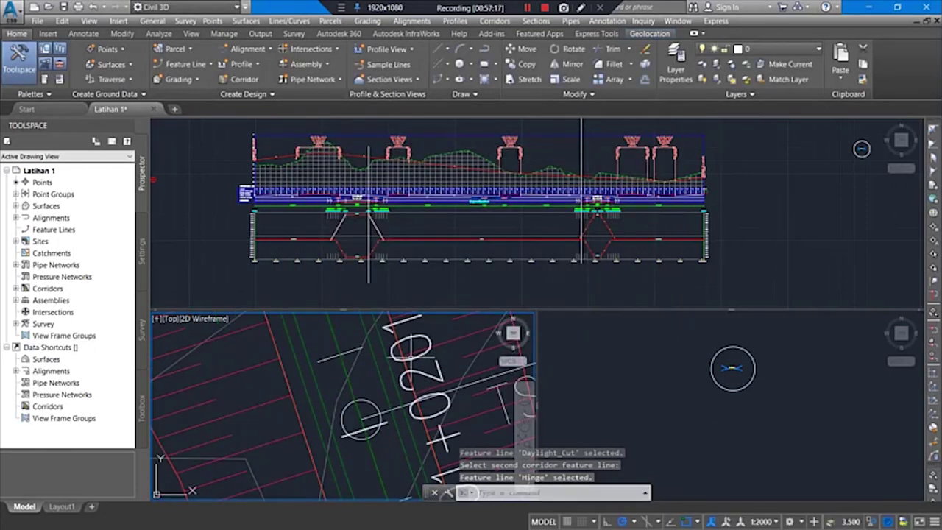
mouse_move(491, 369)
middle_mouse_down()
mouse_move(385, 332)
mouse_move(323, 343)
middle_mouse_up()
mouse_move(371, 421)
middle_mouse_down()
mouse_move(360, 393)
mouse_move(284, 345)
middle_mouse_up()
scroll(366, 353, "down", 3)
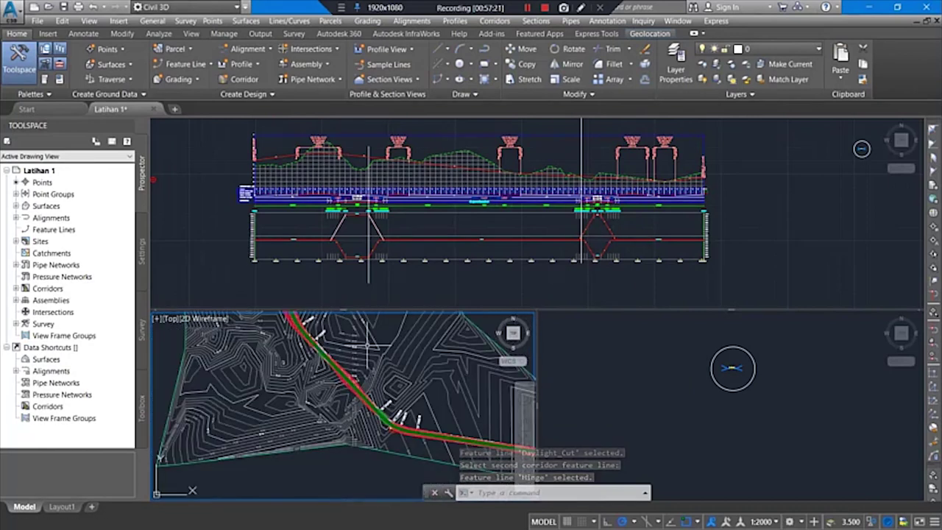
mouse_move(346, 334)
middle_mouse_down()
mouse_move(373, 431)
mouse_move(427, 443)
middle_mouse_up()
middle_click_drag(423, 363, 365, 386)
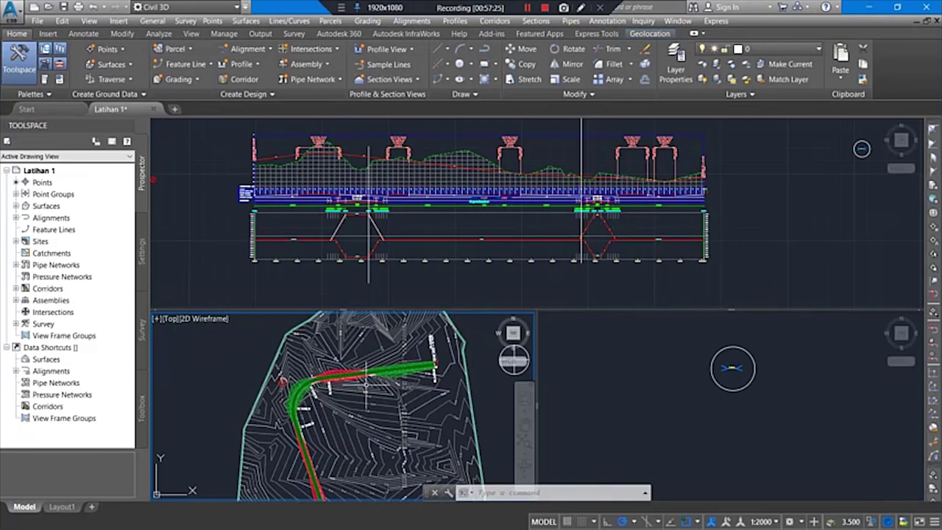
scroll(366, 376, "up", 4)
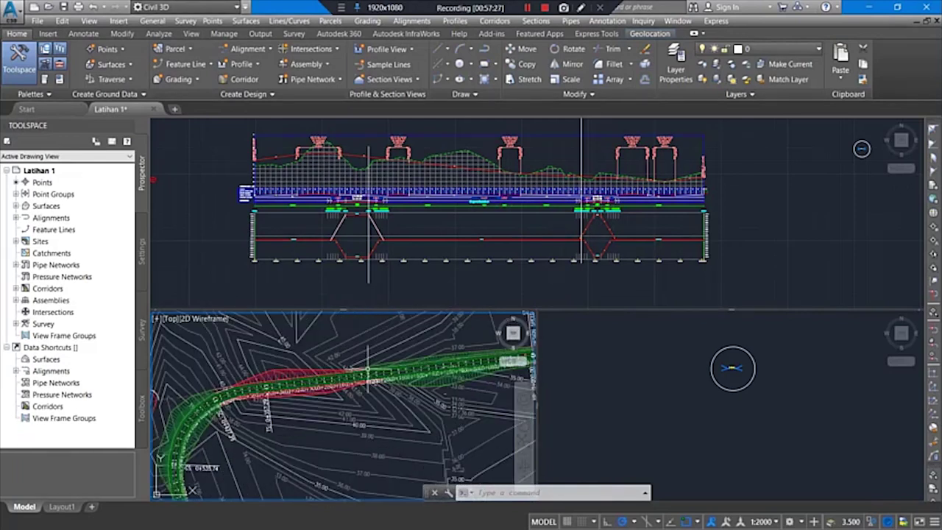
scroll(319, 367, "up", 4)
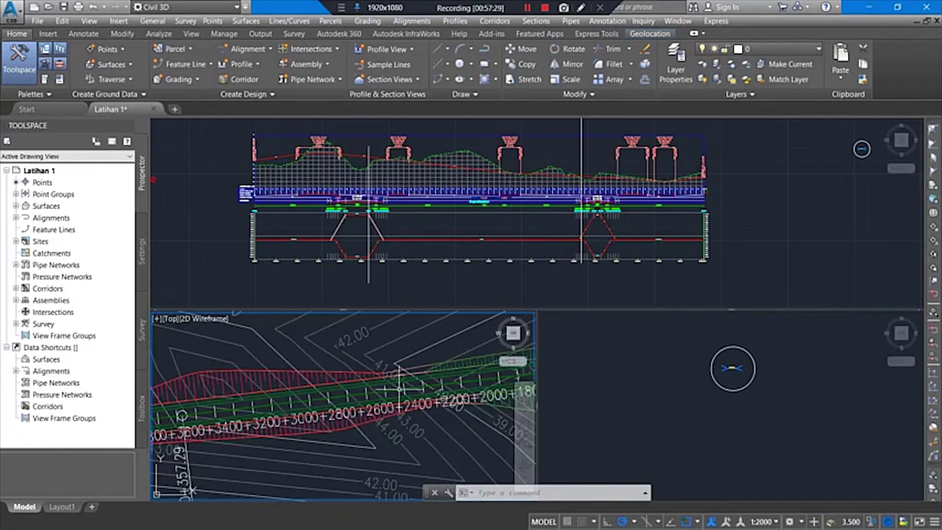
scroll(398, 382, "up", 5)
scroll(385, 383, "down", 6)
scroll(429, 399, "up", 6)
middle_click_drag(438, 405, 370, 414)
scroll(340, 374, "down", 2)
middle_click_drag(249, 350, 357, 358)
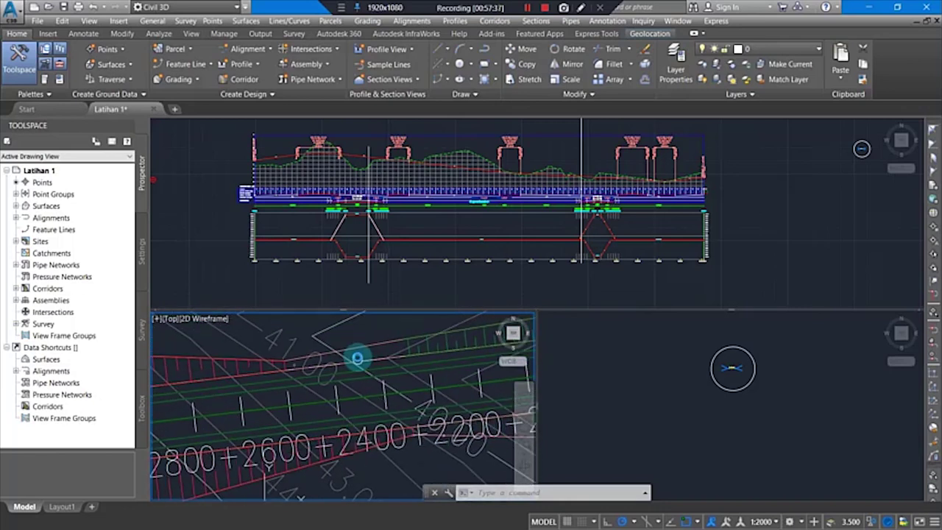
mouse_move(344, 359)
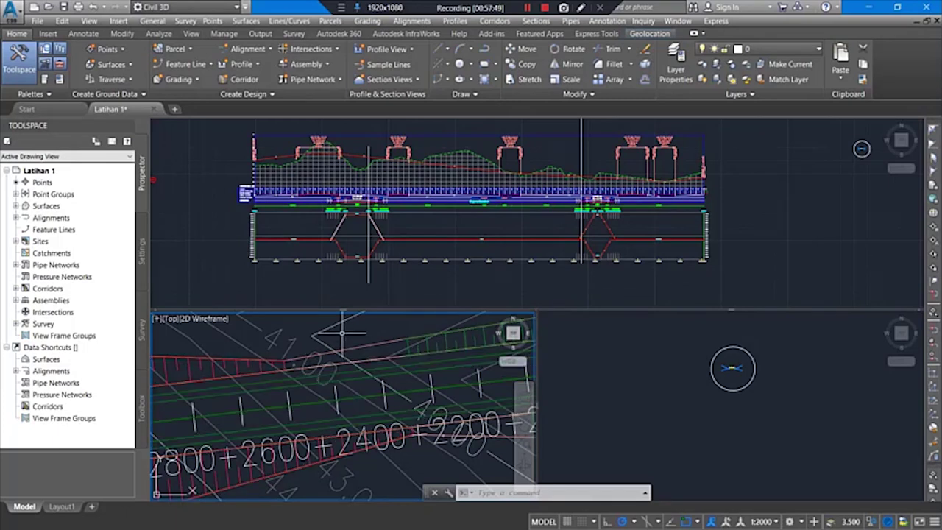
Examine the slope patterns along the southern part of Corridor 1 up to its end point near station 2+110.
scroll(337, 390, "down", 5)
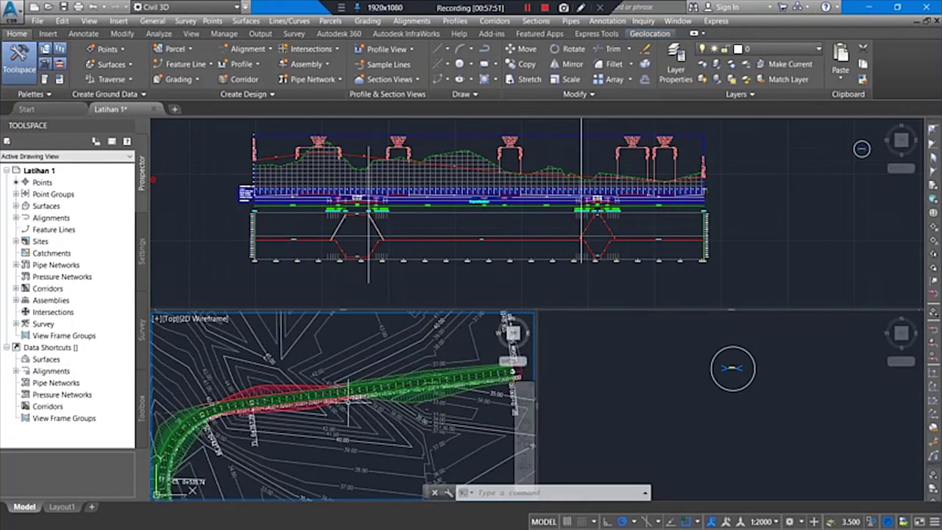
mouse_move(306, 385)
scroll(261, 420, "down", 5)
middle_click_drag(261, 420, 357, 257)
middle_click_drag(363, 438, 216, 310)
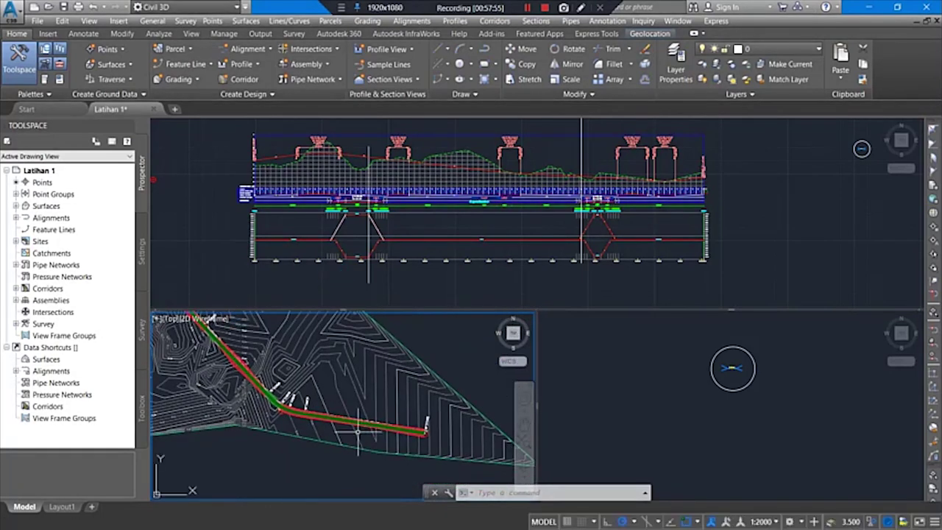
scroll(396, 429, "up", 8)
scroll(396, 429, "down", 4)
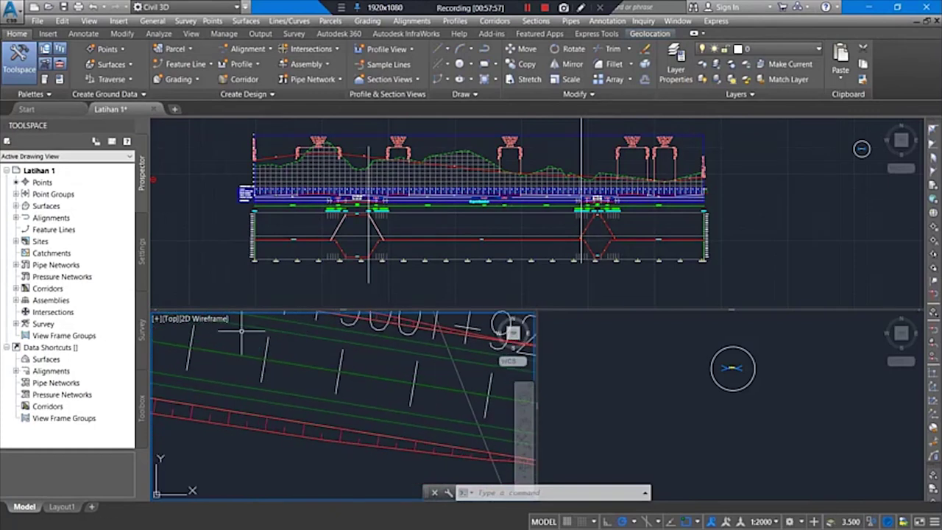
middle_click_drag(341, 401, 162, 390)
scroll(331, 412, "down", 3)
scroll(326, 415, "up", 6)
scroll(340, 417, "down", 3)
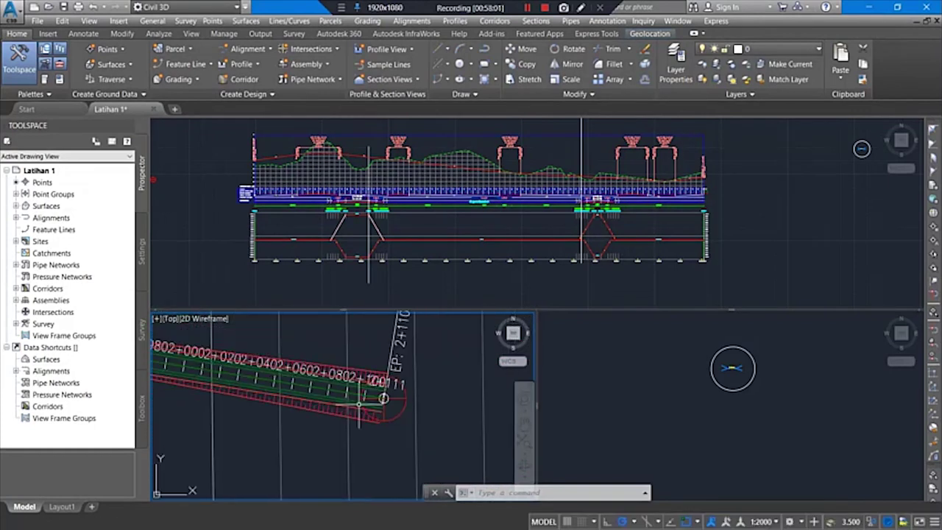
left_click(527, 7)
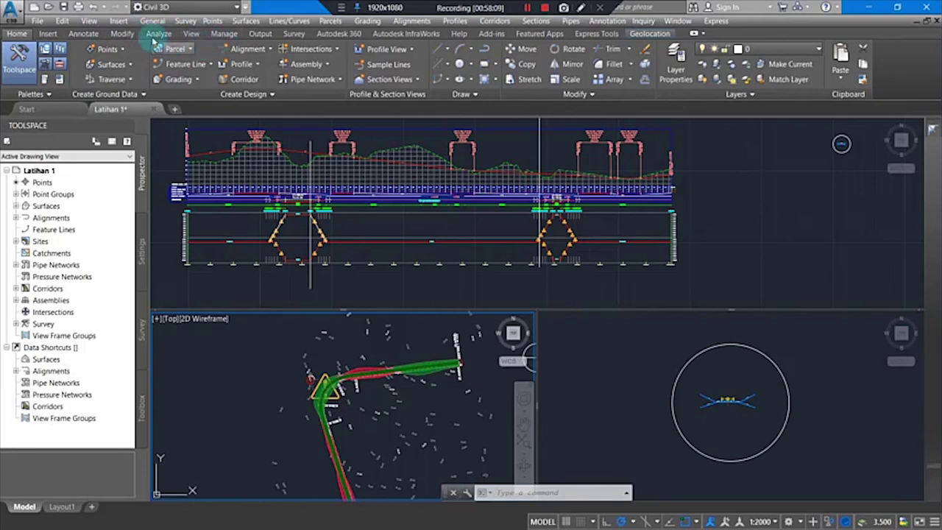
Start the Drive command and select a feature line of Corridor 1 in plan as the drive path source.
left_click(83, 34)
left_click(49, 34)
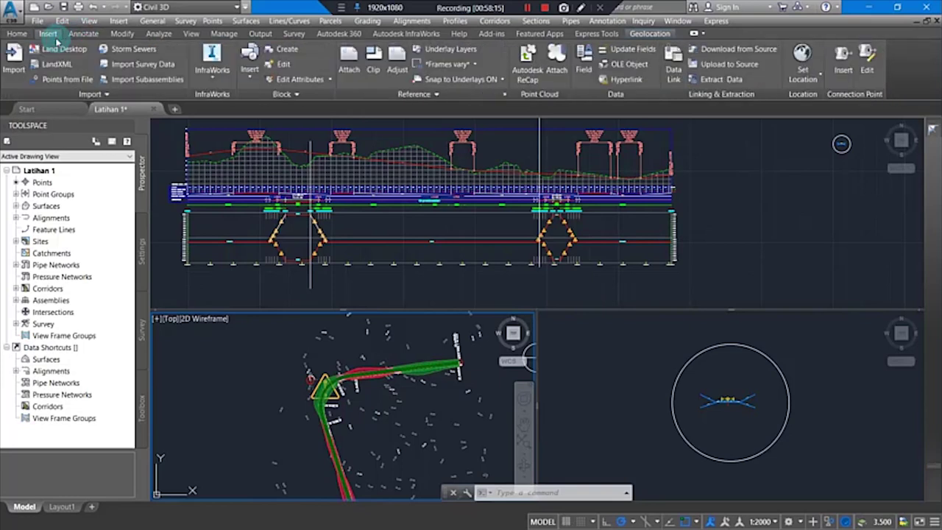
left_click(158, 34)
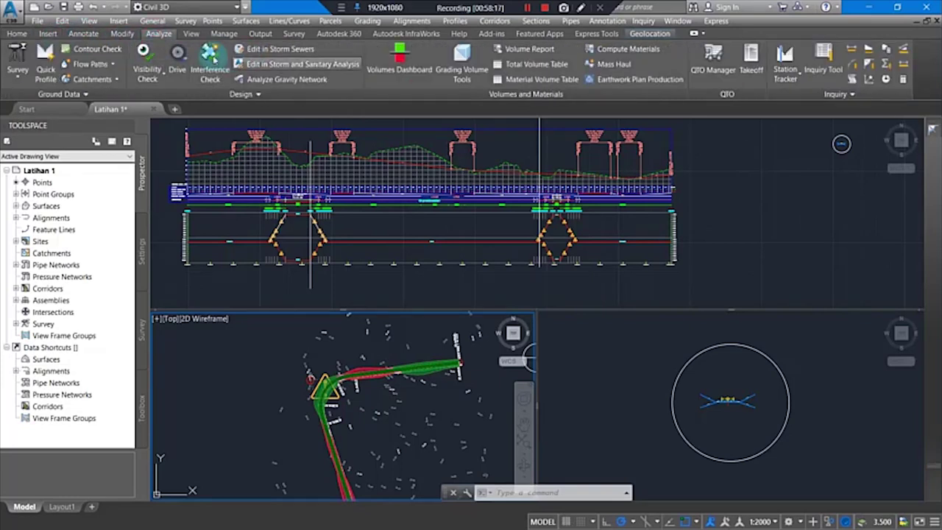
left_click(179, 53)
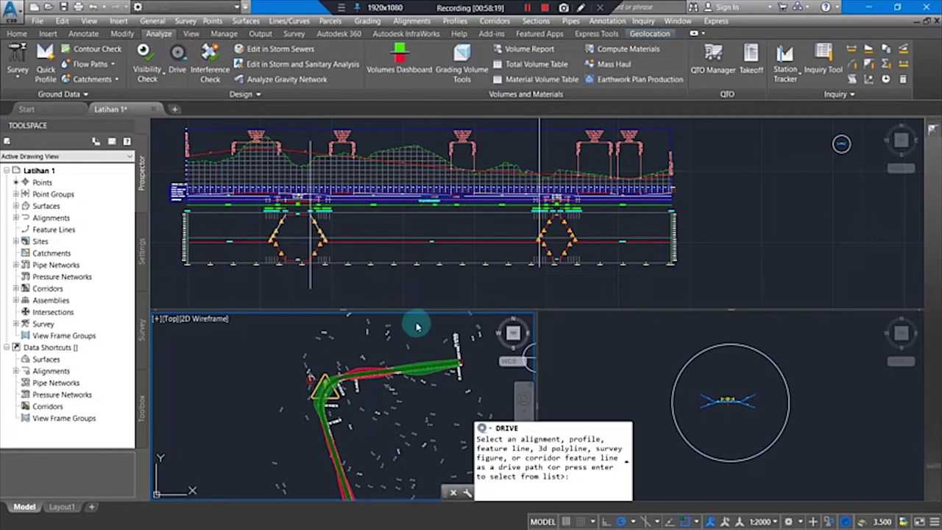
middle_click_drag(411, 340, 374, 231)
scroll(332, 373, "up", 6)
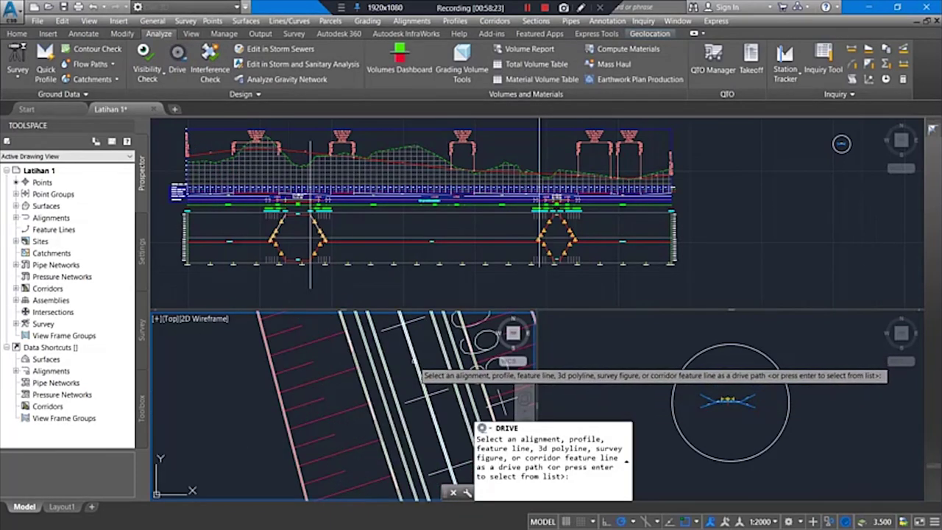
scroll(417, 368, "up", 4)
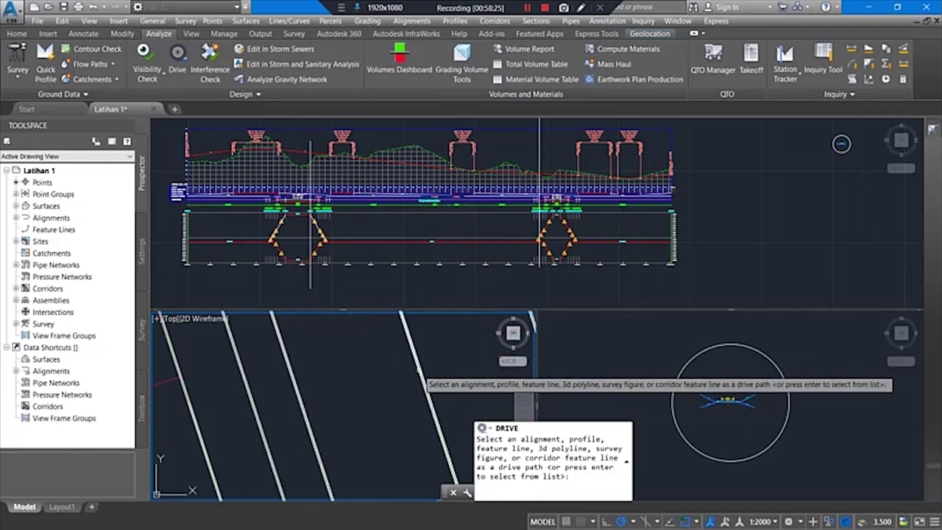
left_click(418, 370)
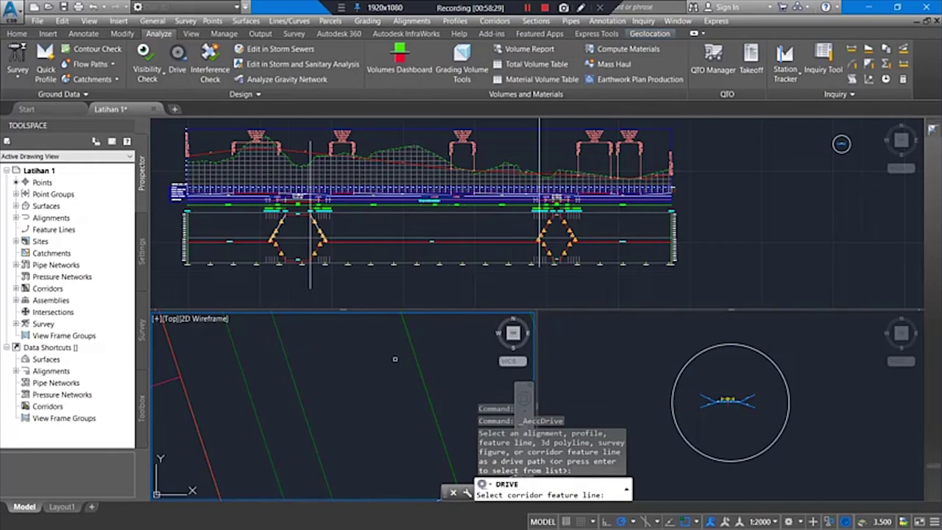
Choose the Crown feature line at the corridor's centreline as the drive path and play the drive simulation.
scroll(359, 368, "up", 5)
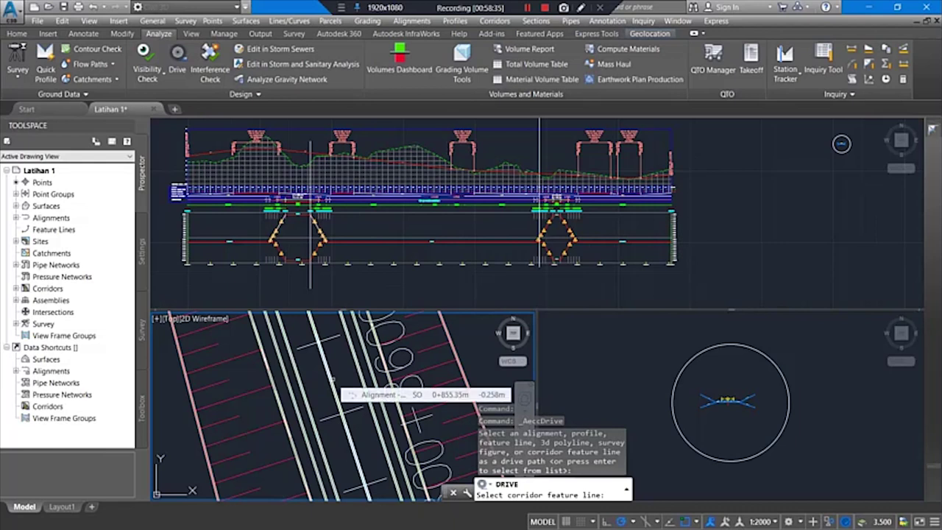
left_click(329, 380)
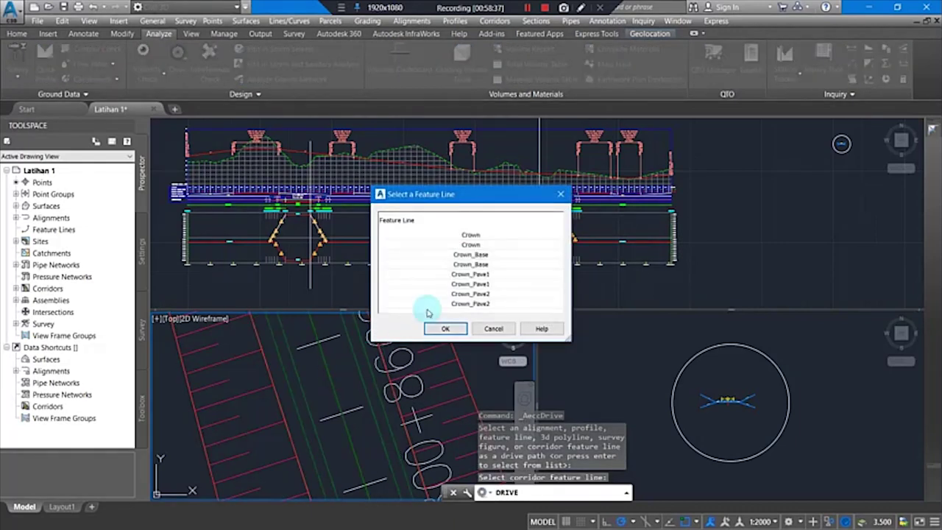
left_click(468, 235)
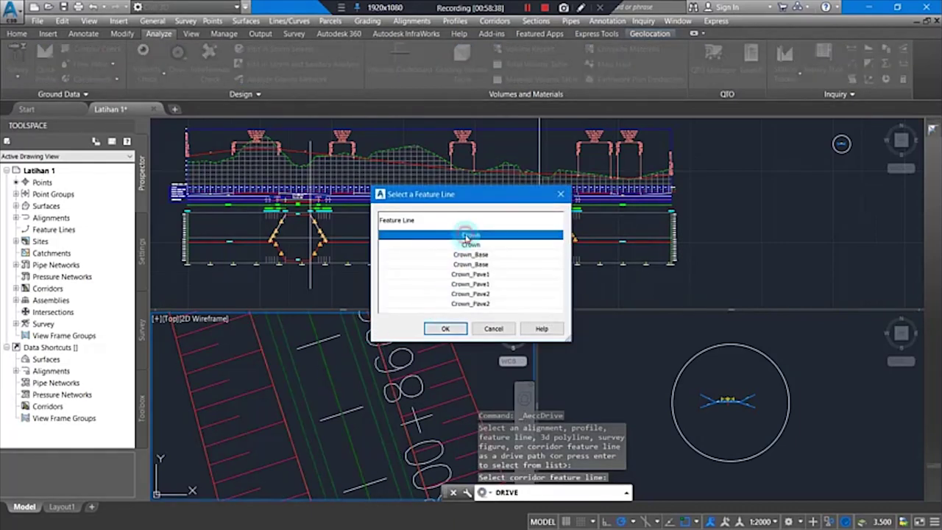
left_click(446, 329)
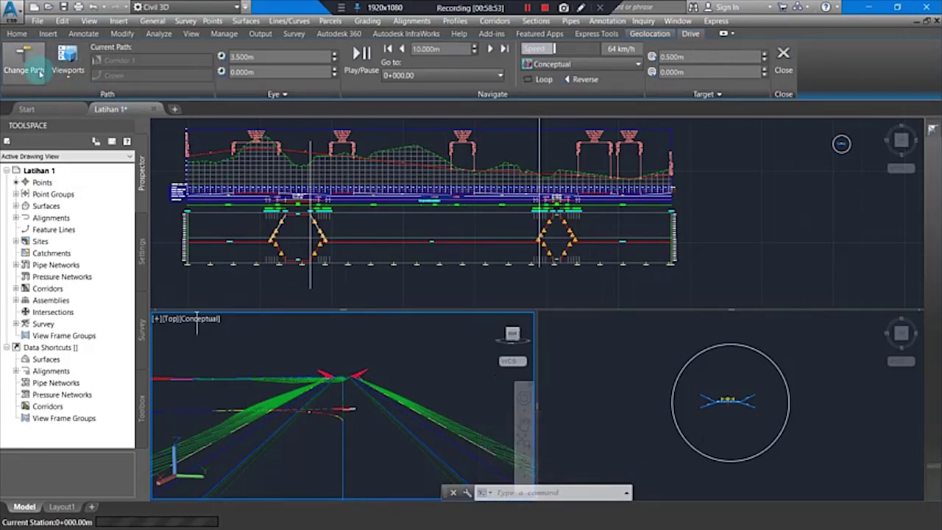
left_click(359, 63)
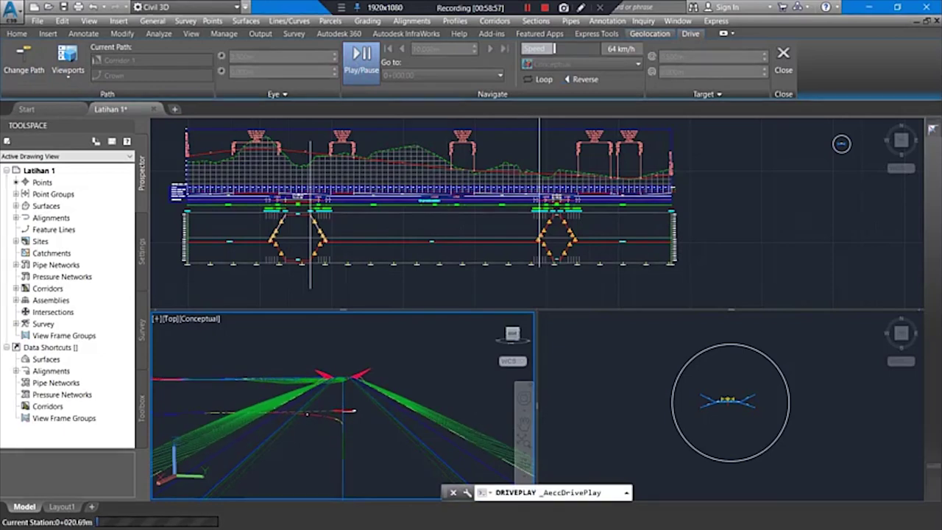